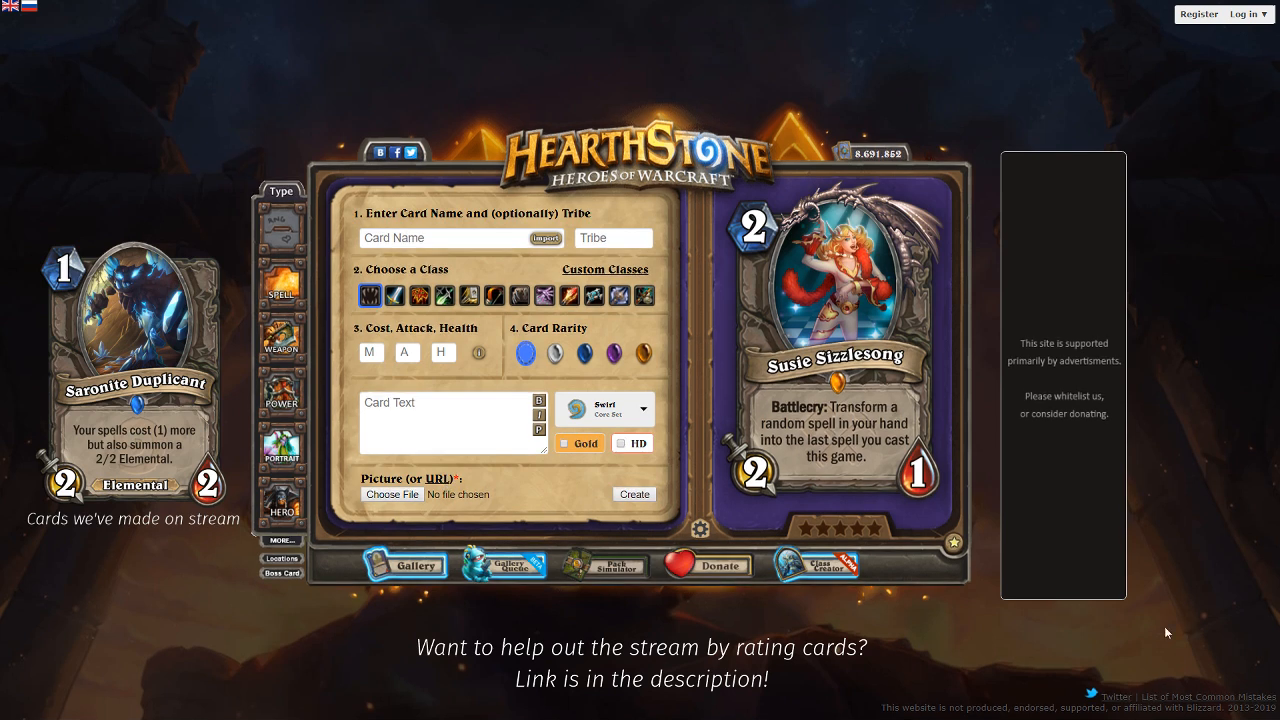
Step: Set up a rare weapon card with cost 4, attack 5 and durability 2, and have its picture taken from a URL
click(439, 479)
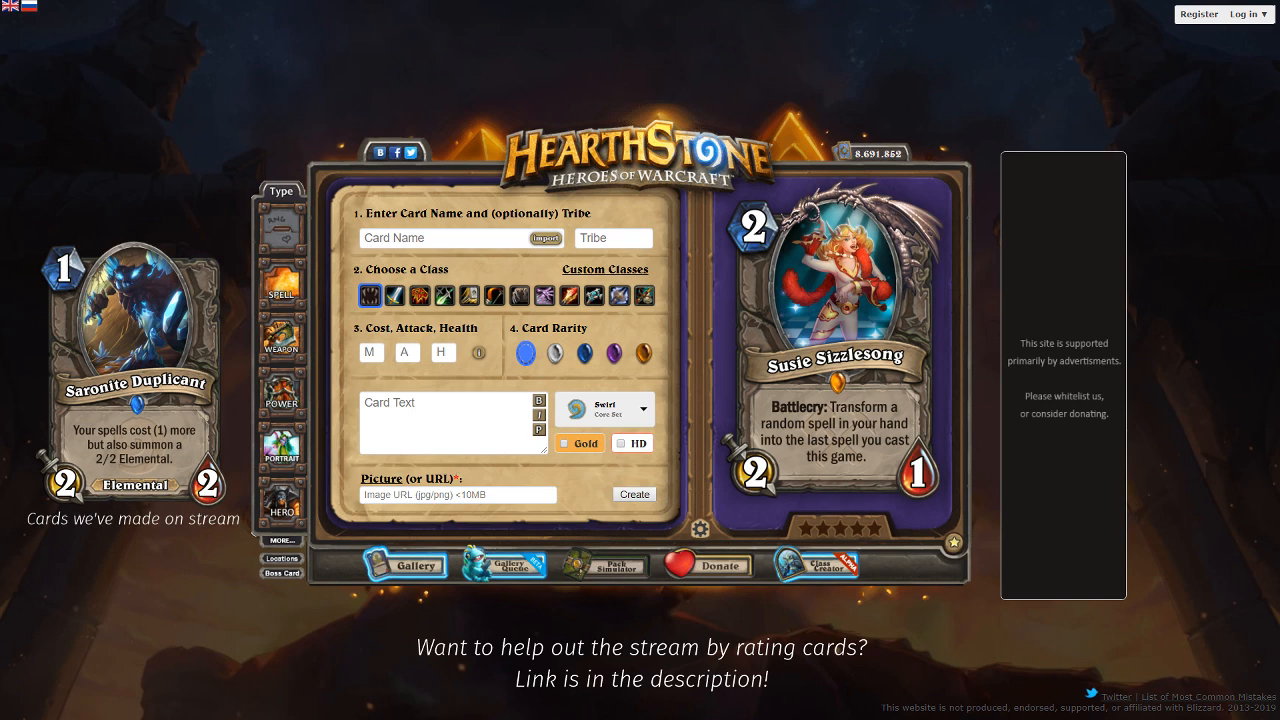
click(371, 352)
text(4)
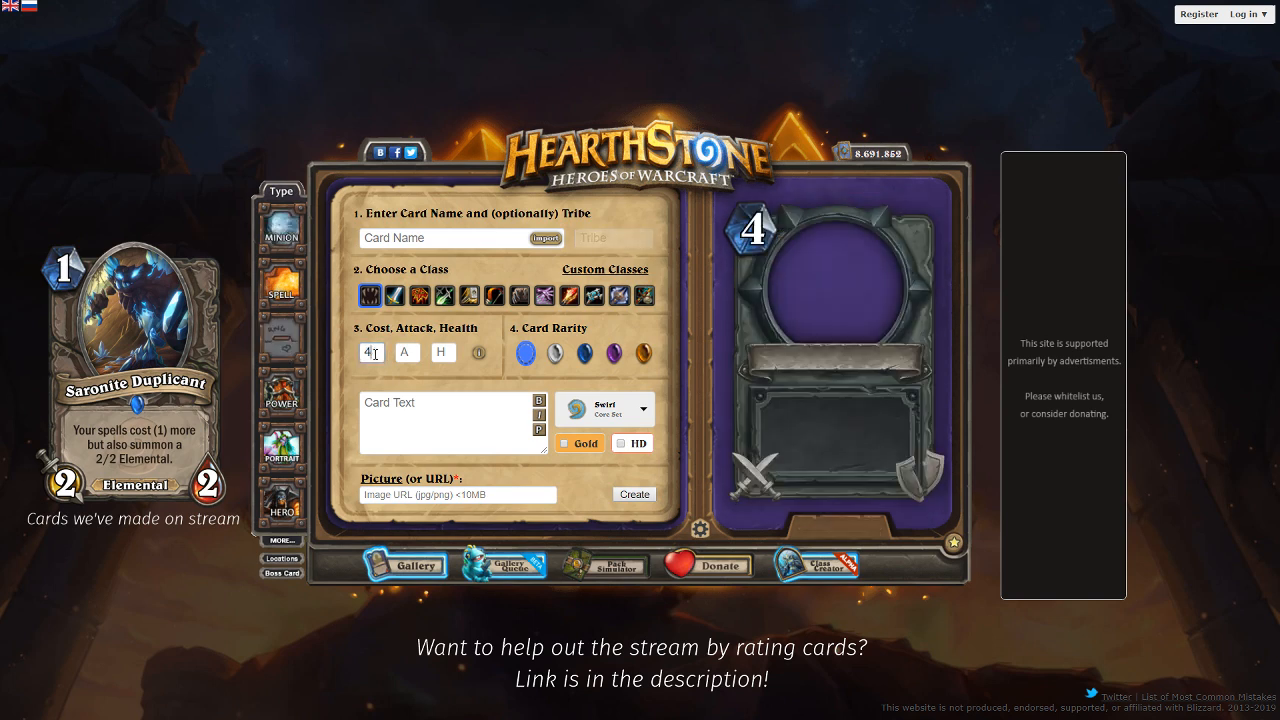
key(Tab)
text(5)
key(Tab)
text(2)
click(585, 354)
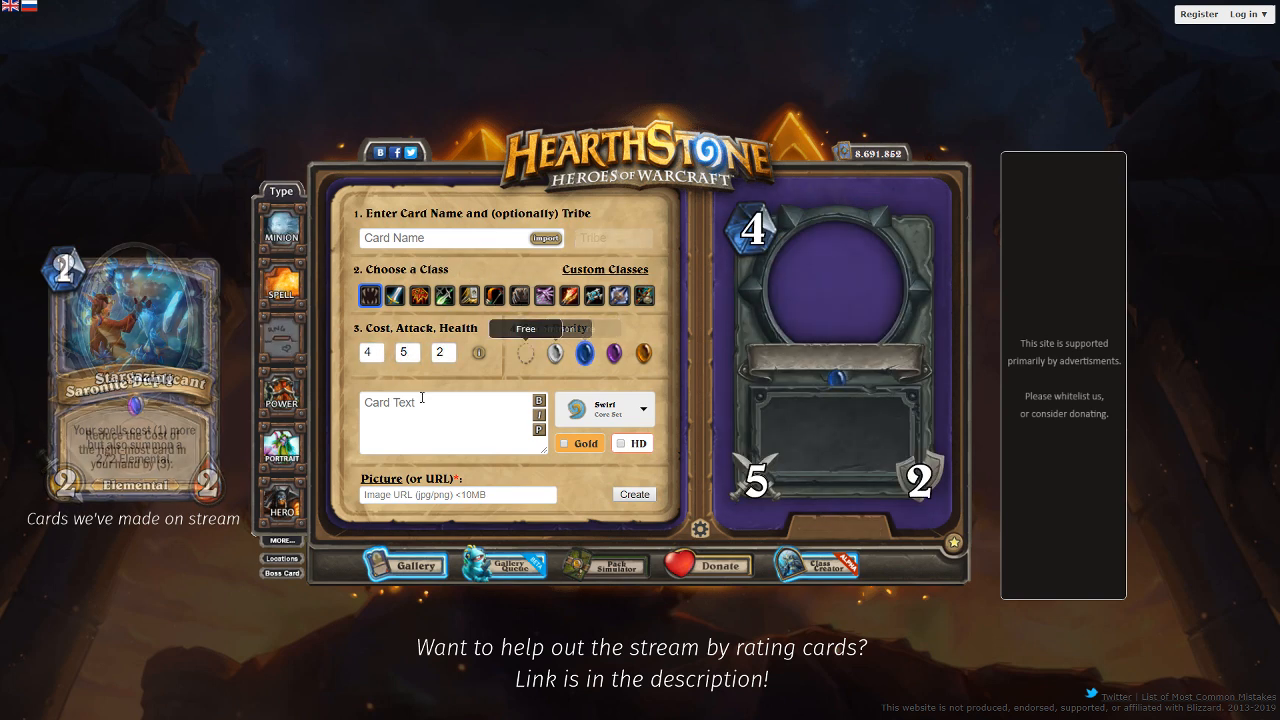
Step: Enter the card text "Can only attack undamaged minions." and apply it to the card preview
click(421, 398)
text(Can only attac)
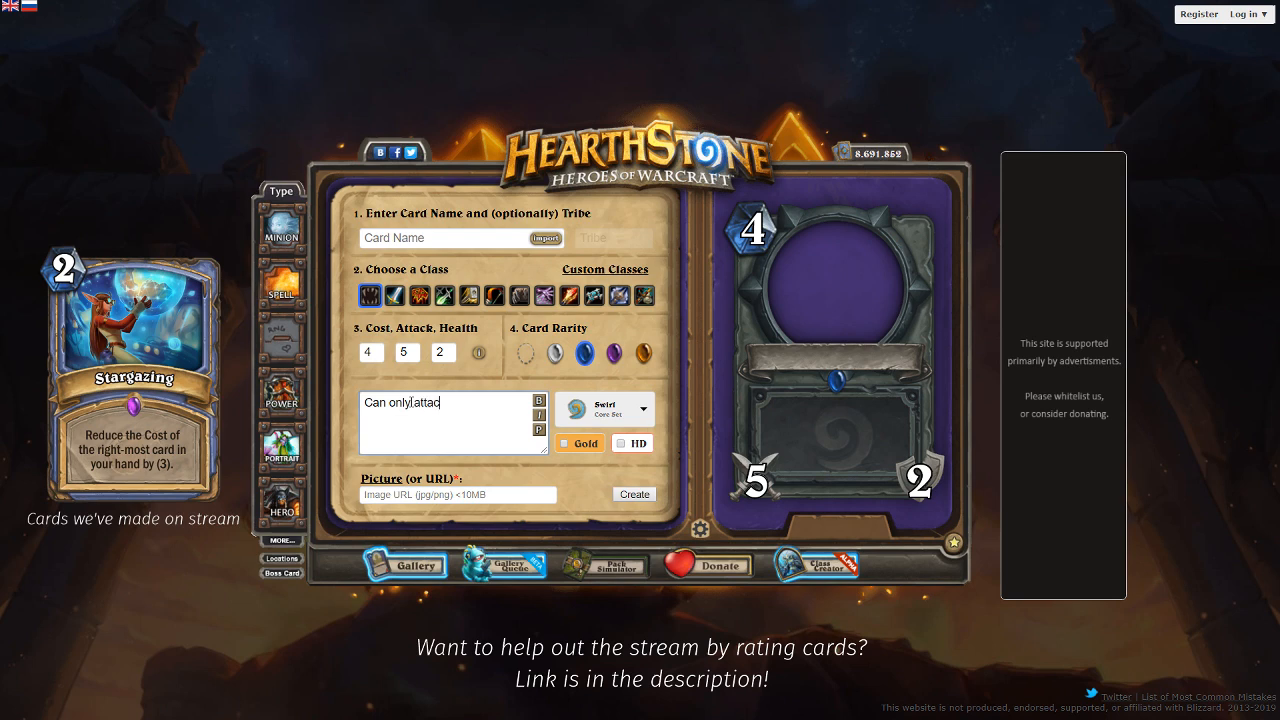
text(k damaged)
key(ctrl+BackSpace)
text(undamaged minions.)
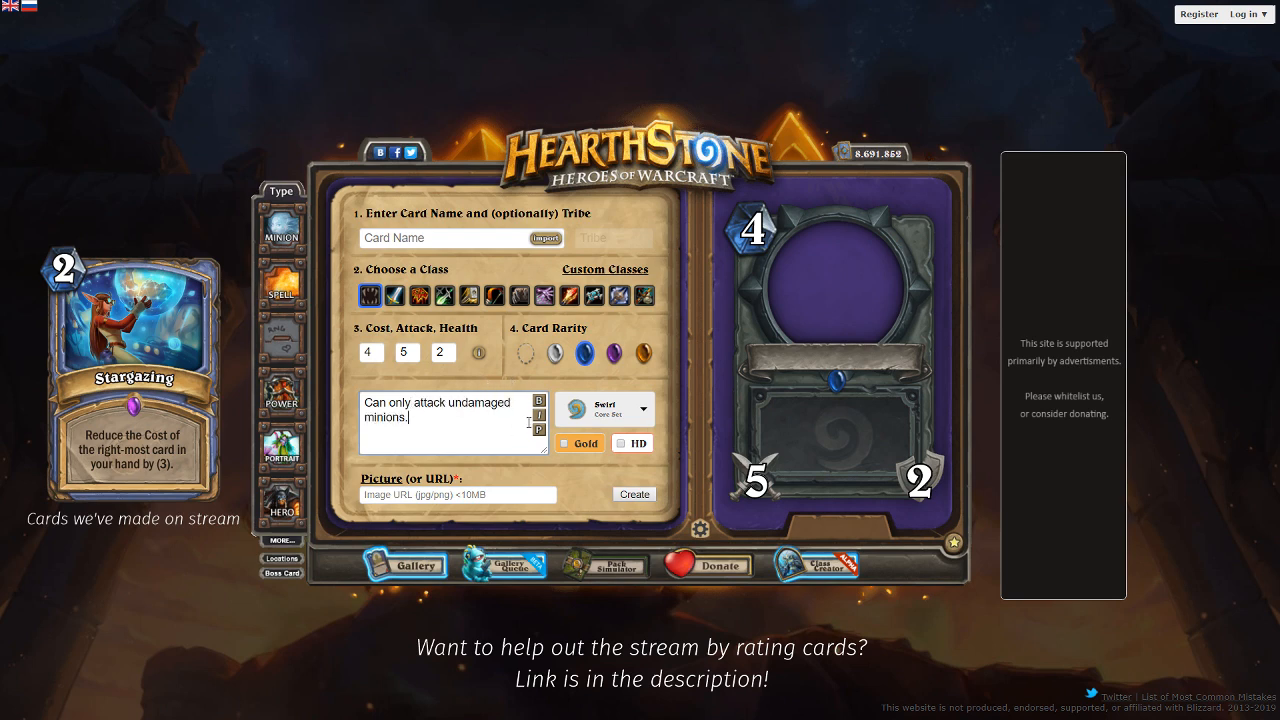
click(540, 431)
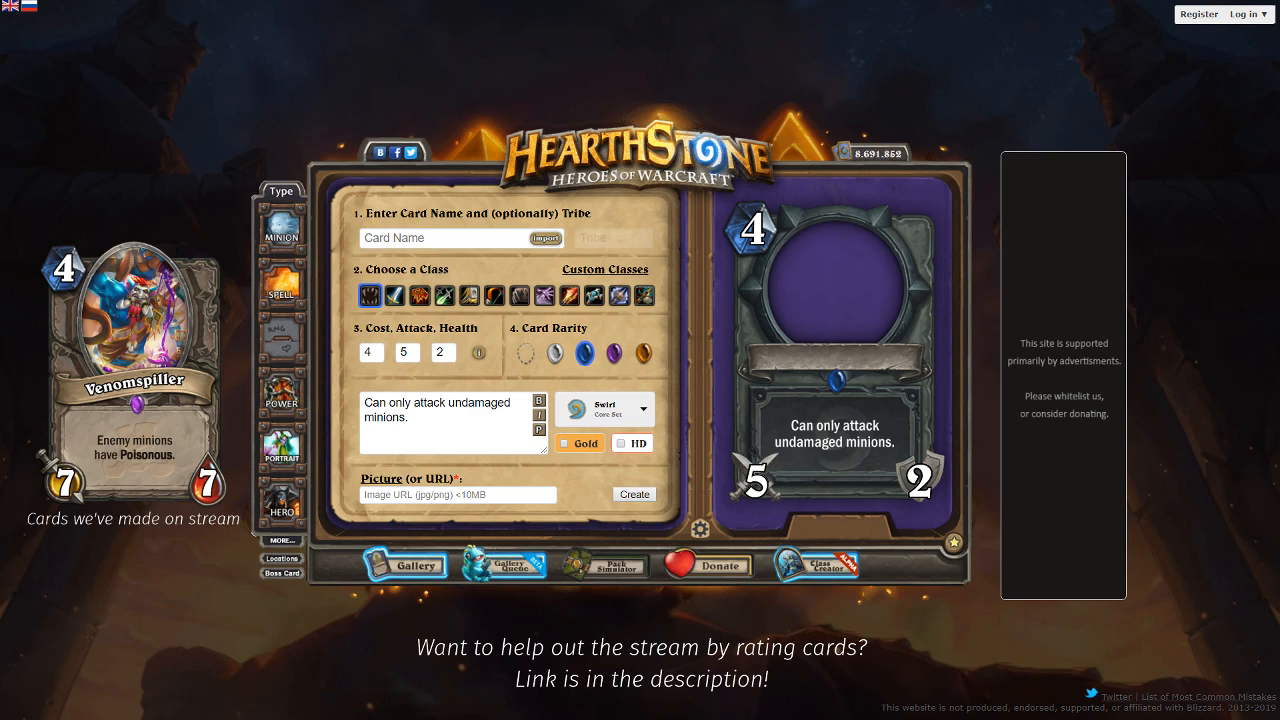
Step: Name the weapon card "Shadow Striker"
click(474, 244)
text(S)
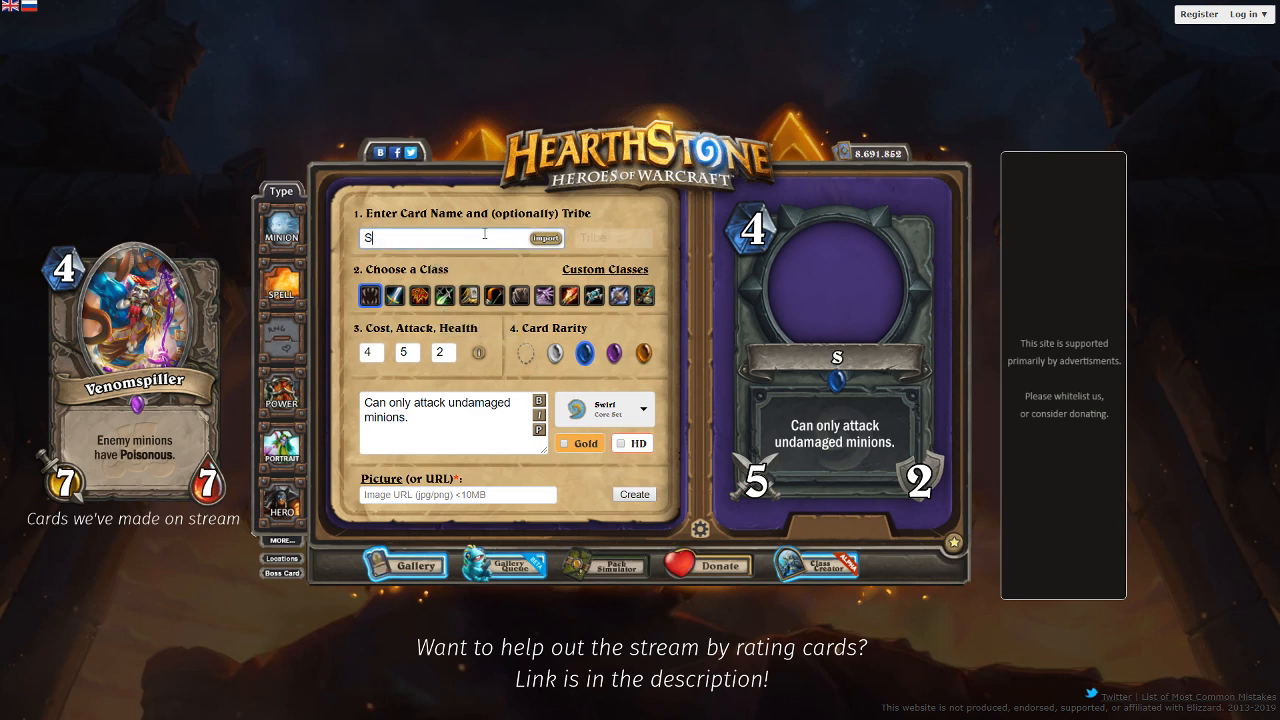
text(hadow Striker)
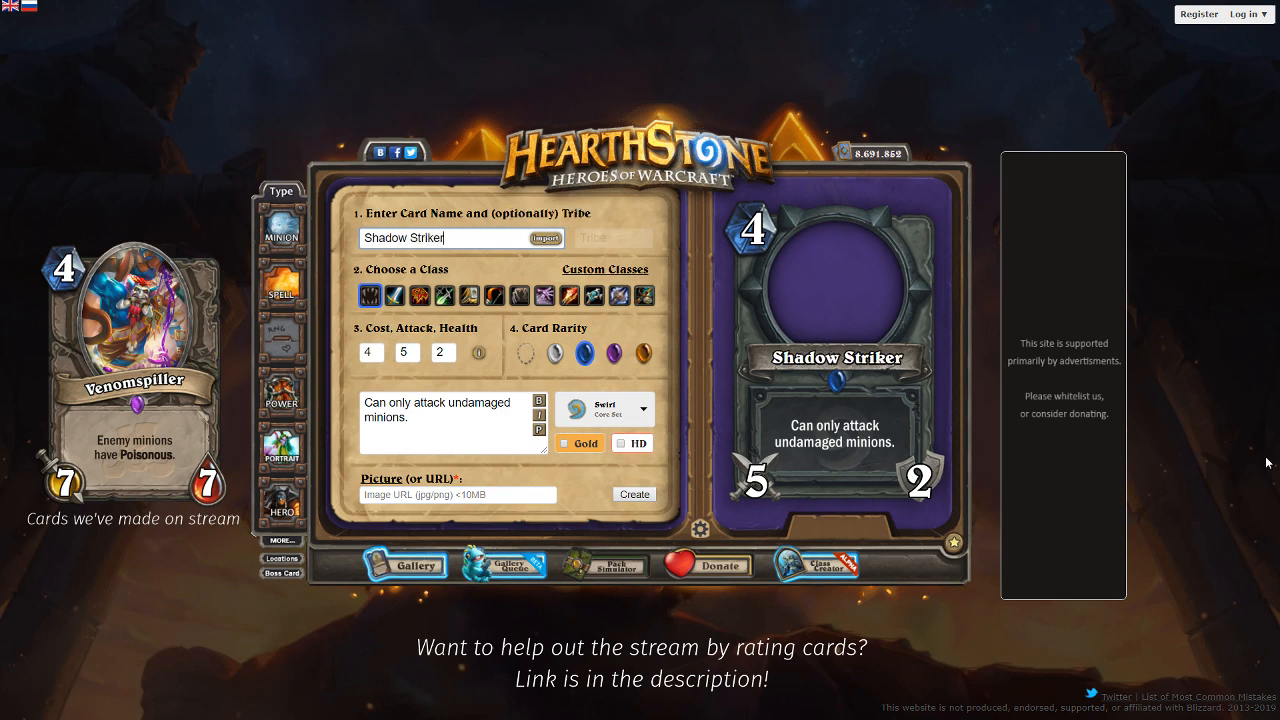
Step: Reword the end of the card text so it reads "Can only attack undamaged enemies." and update the preview
click(447, 403)
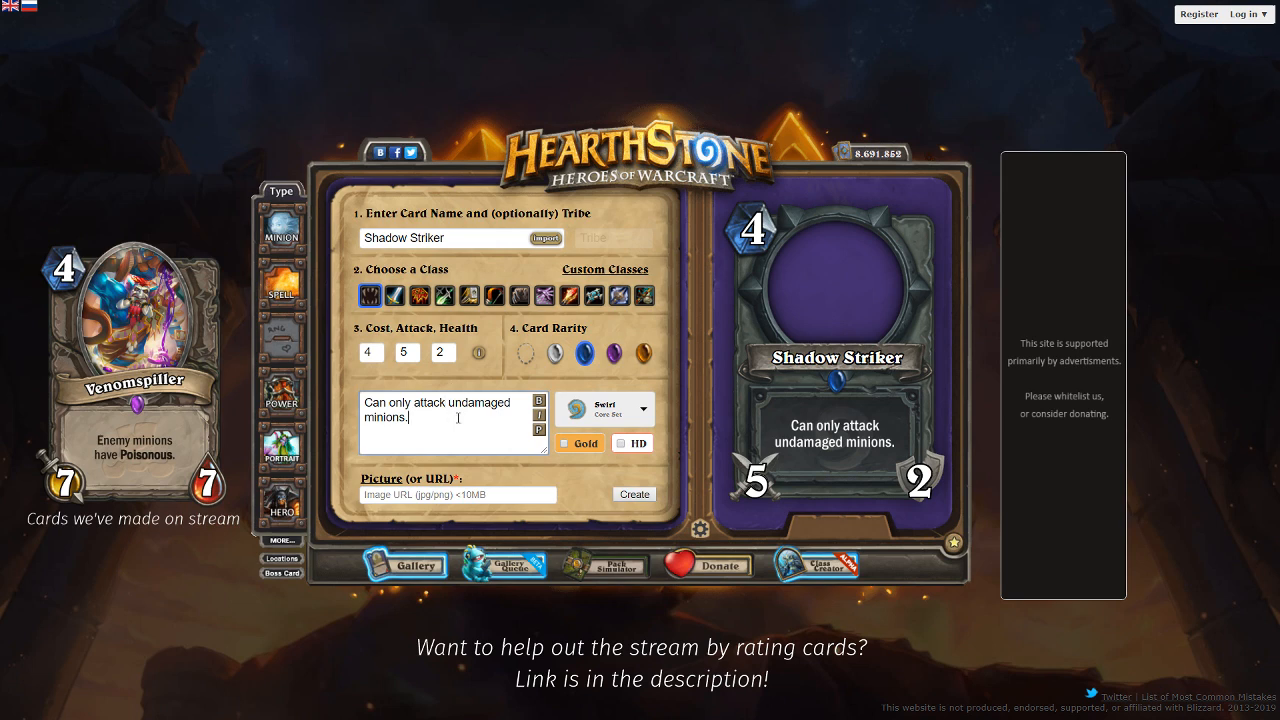
shift+click(458, 418)
key(BackSpace)
text(undamaged enemies.)
click(538, 429)
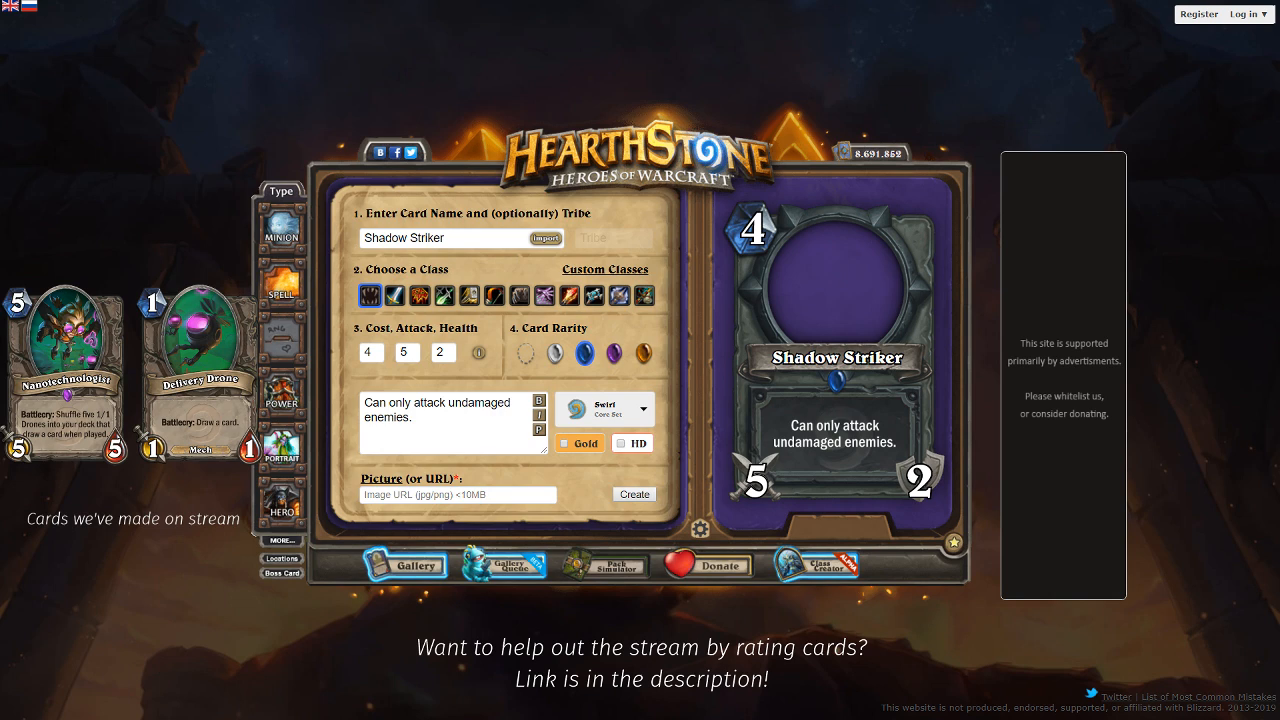
Step: Paste the poisonblade.png image URL as the card picture, then scale and reposition the blade within the weapon's frame
key(ctrl+v)
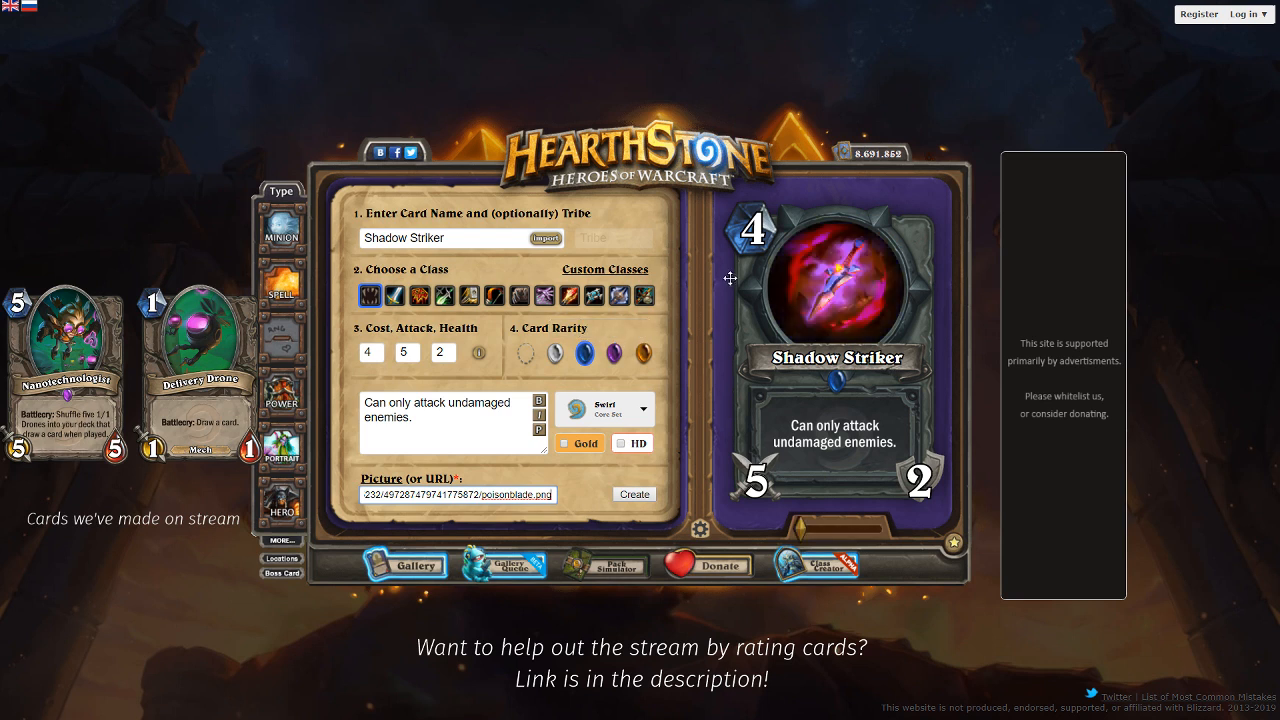
drag(825, 282, 816, 288)
drag(797, 524, 799, 526)
drag(820, 337, 833, 345)
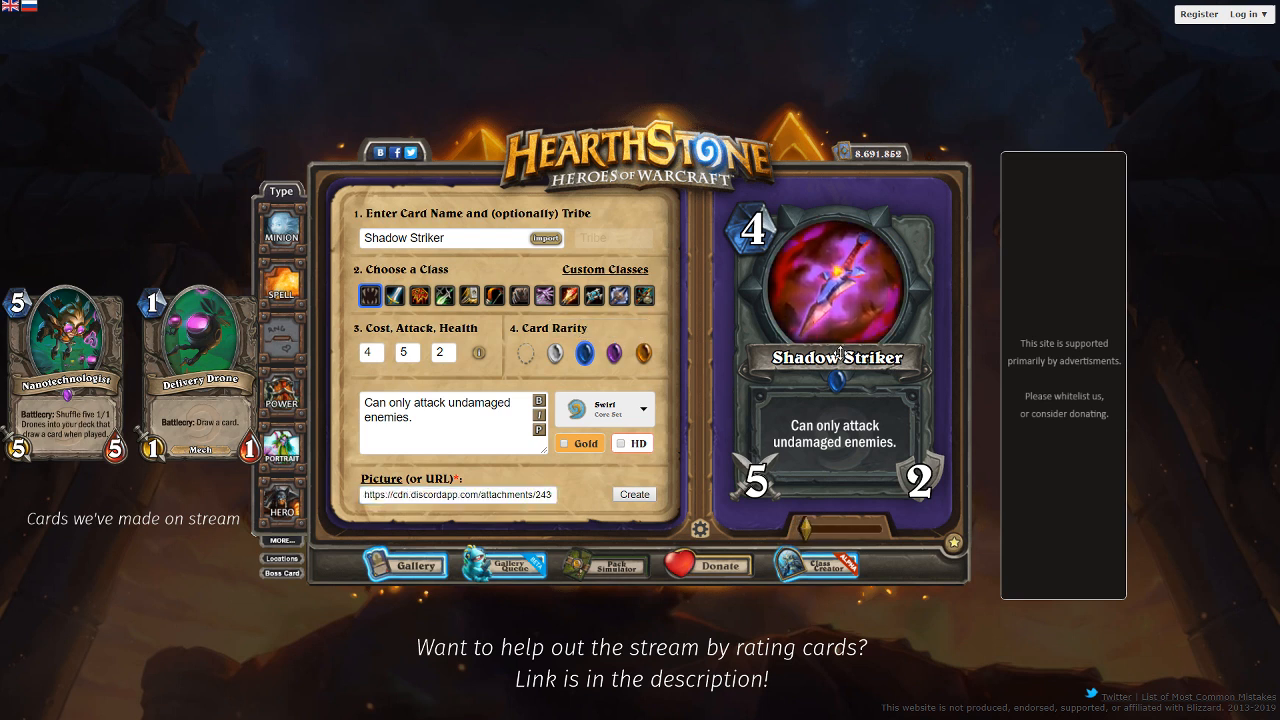
Step: Rename the weapon card as "Dark Iron Dagger"
triple_click(474, 246)
text(Dark Iron Dagg)
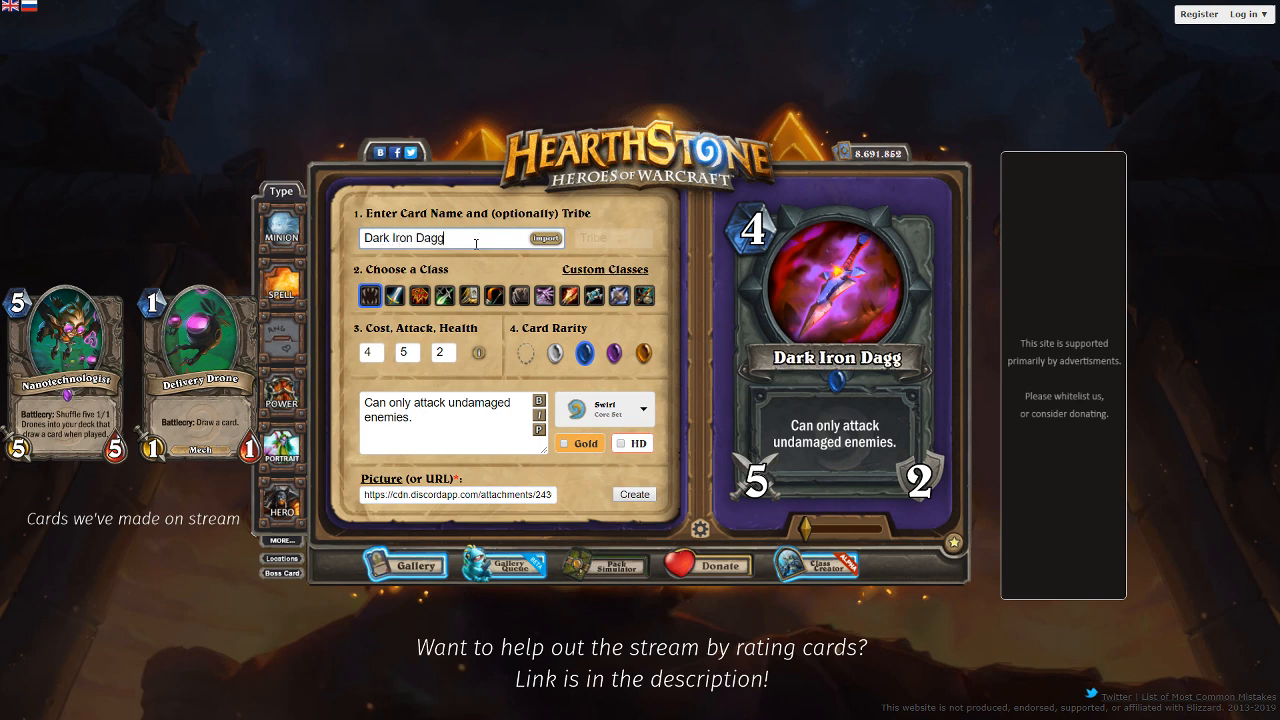
text(er)
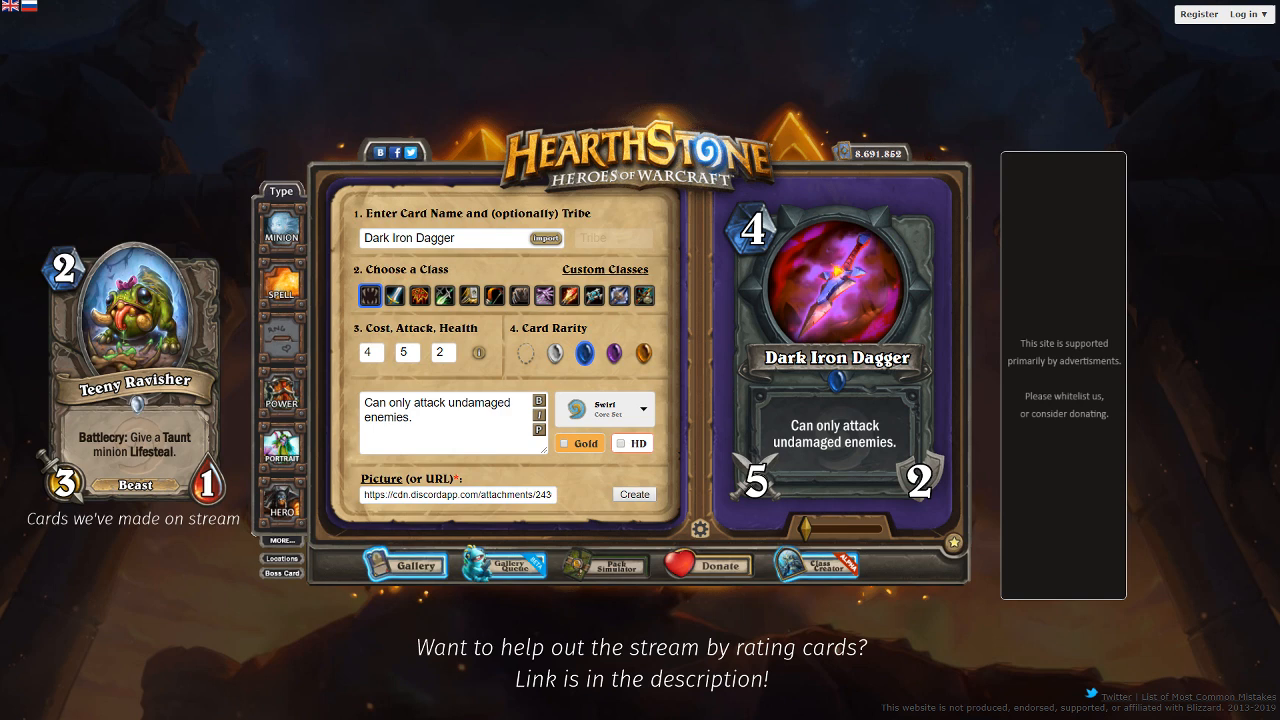
click(1242, 5)
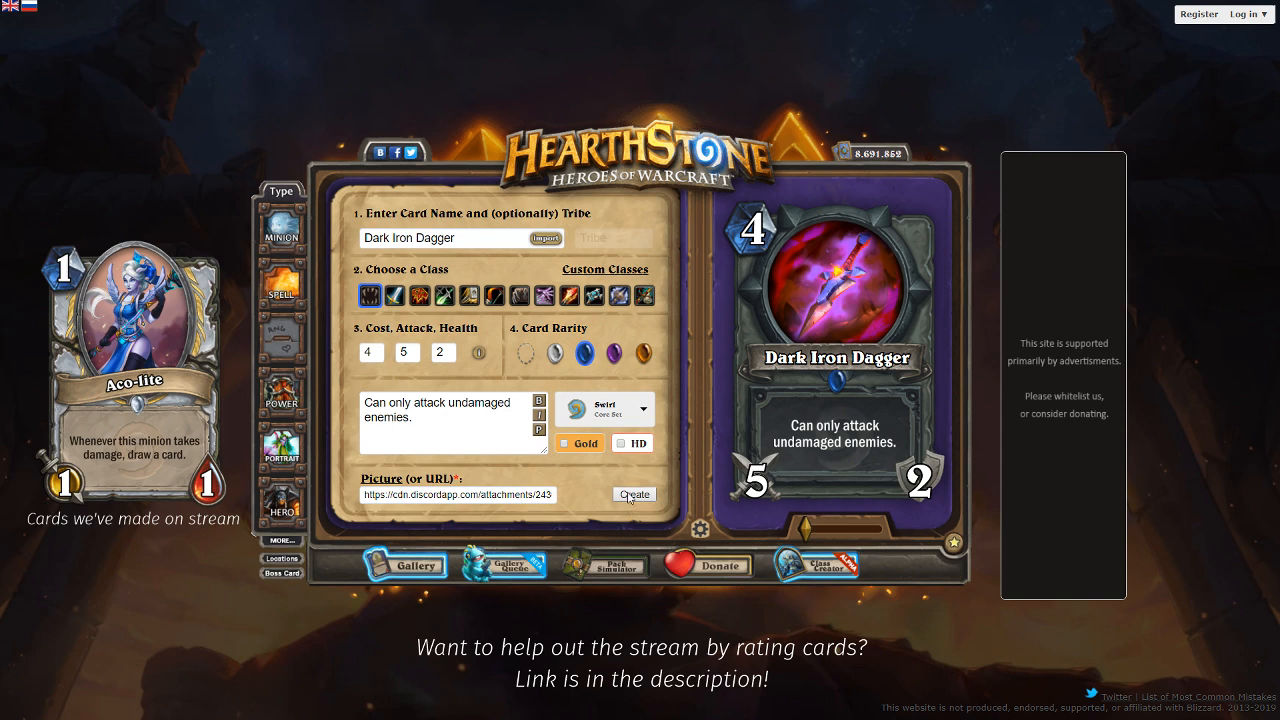
Step: Assign the card to the class with the green bow symbol, then create the card and save its image as "dark iron dagger"
click(456, 293)
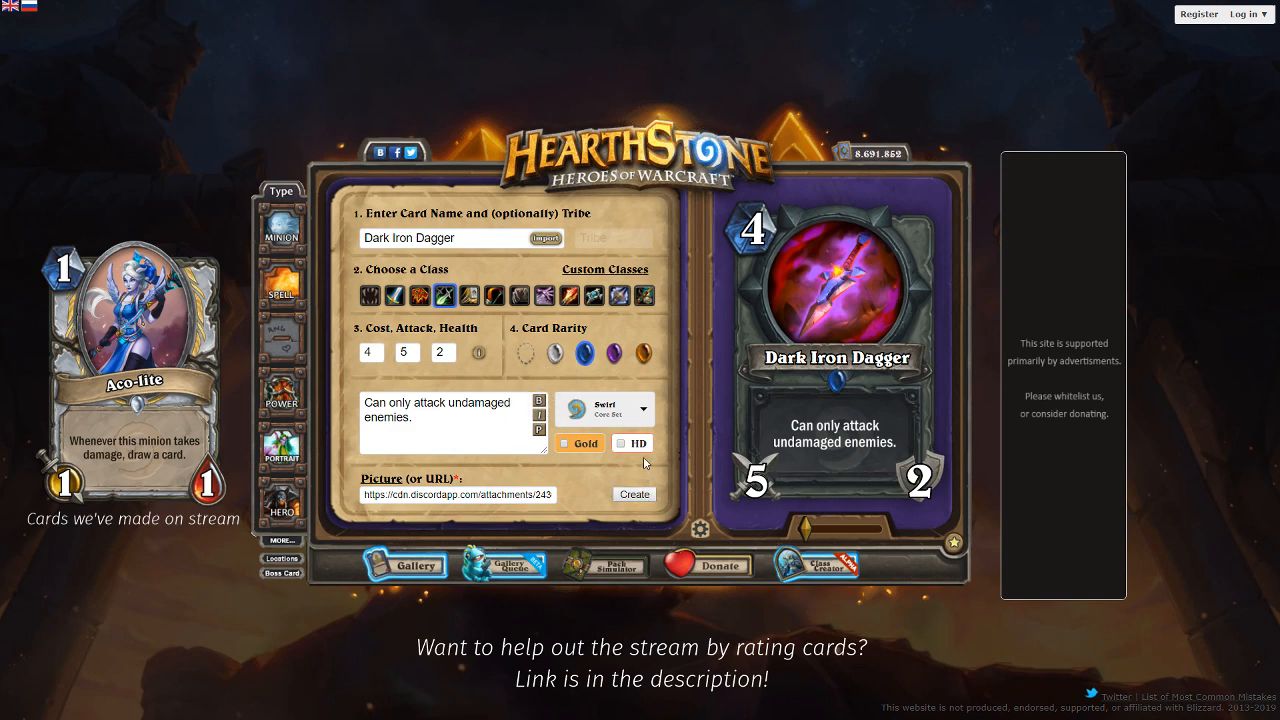
click(640, 494)
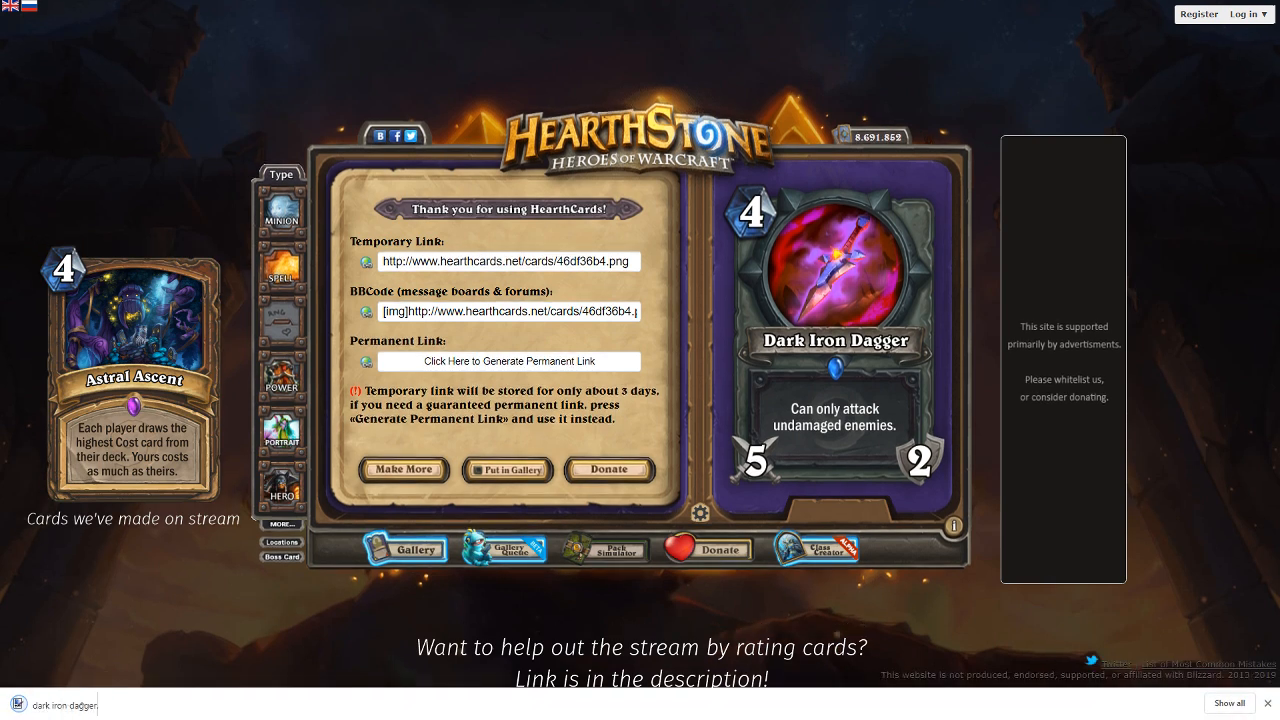
click(1268, 704)
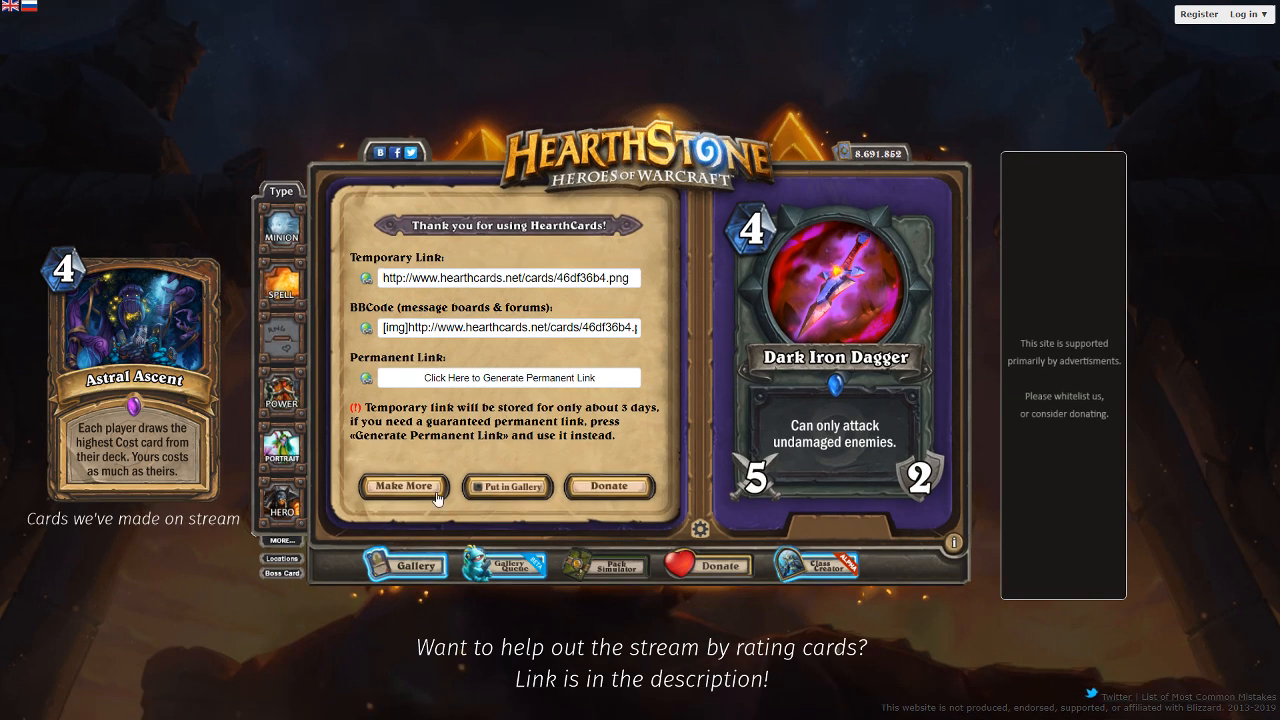
Step: Return to a blank card form and flip through the featured card's linked Hero Power
key(F5)
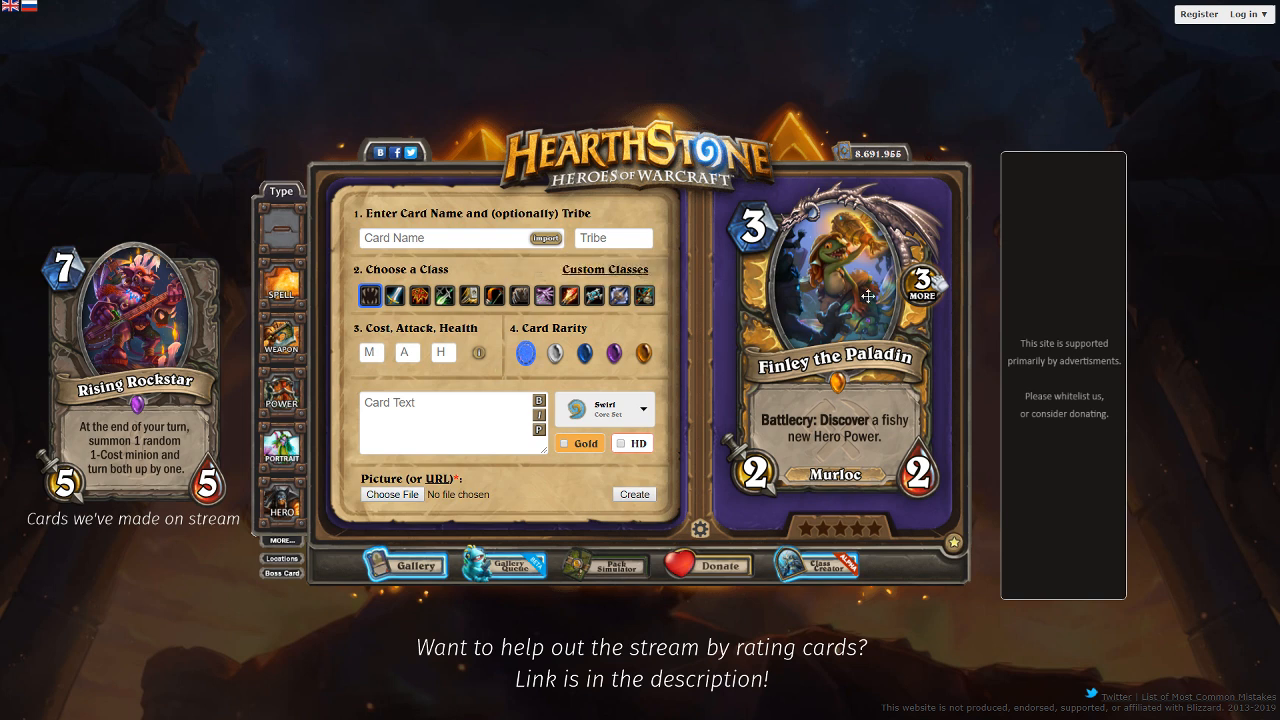
click(919, 291)
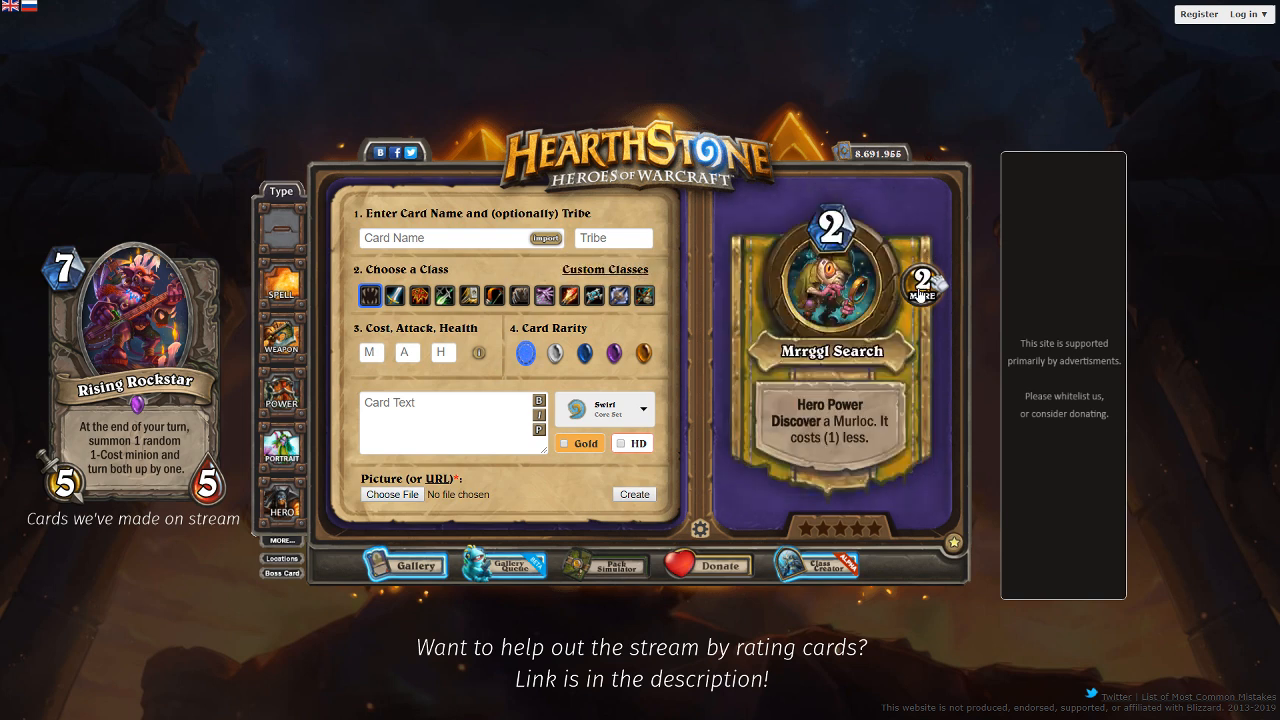
click(919, 291)
click(919, 291)
click(919, 291)
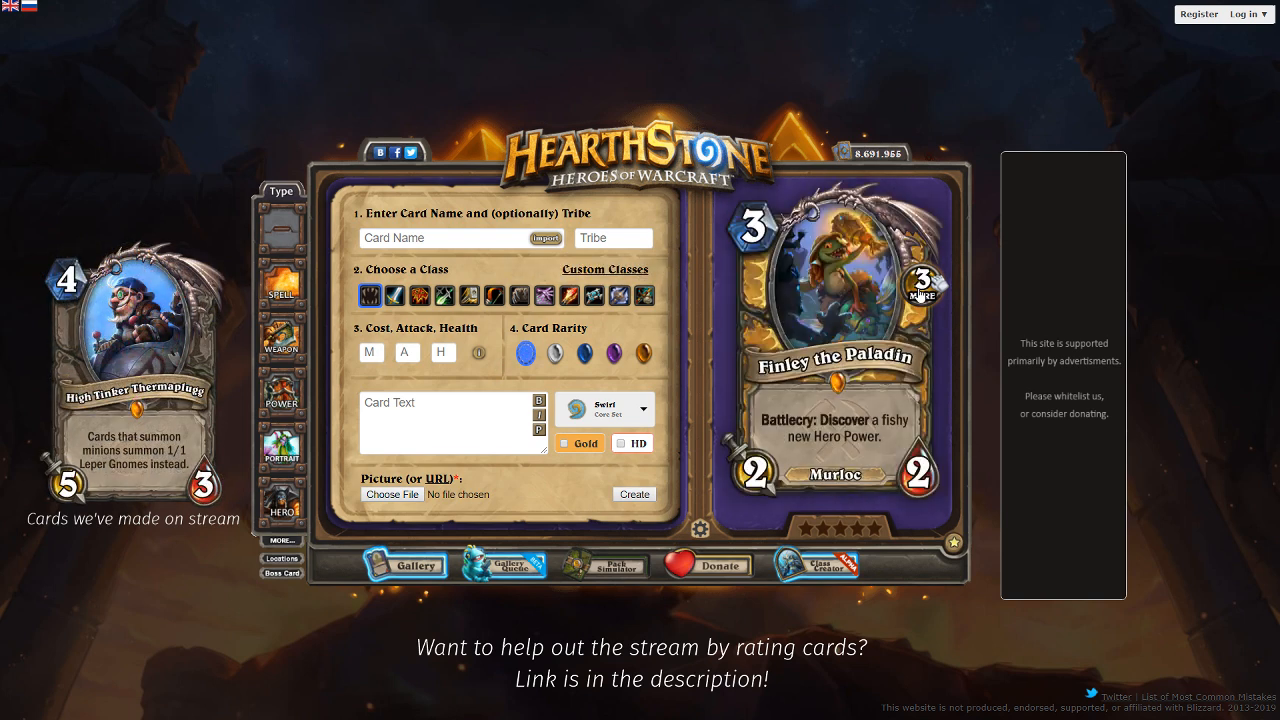
Step: Enter the new minion's card text "If this started in your opening hand,"
click(409, 499)
click(403, 401)
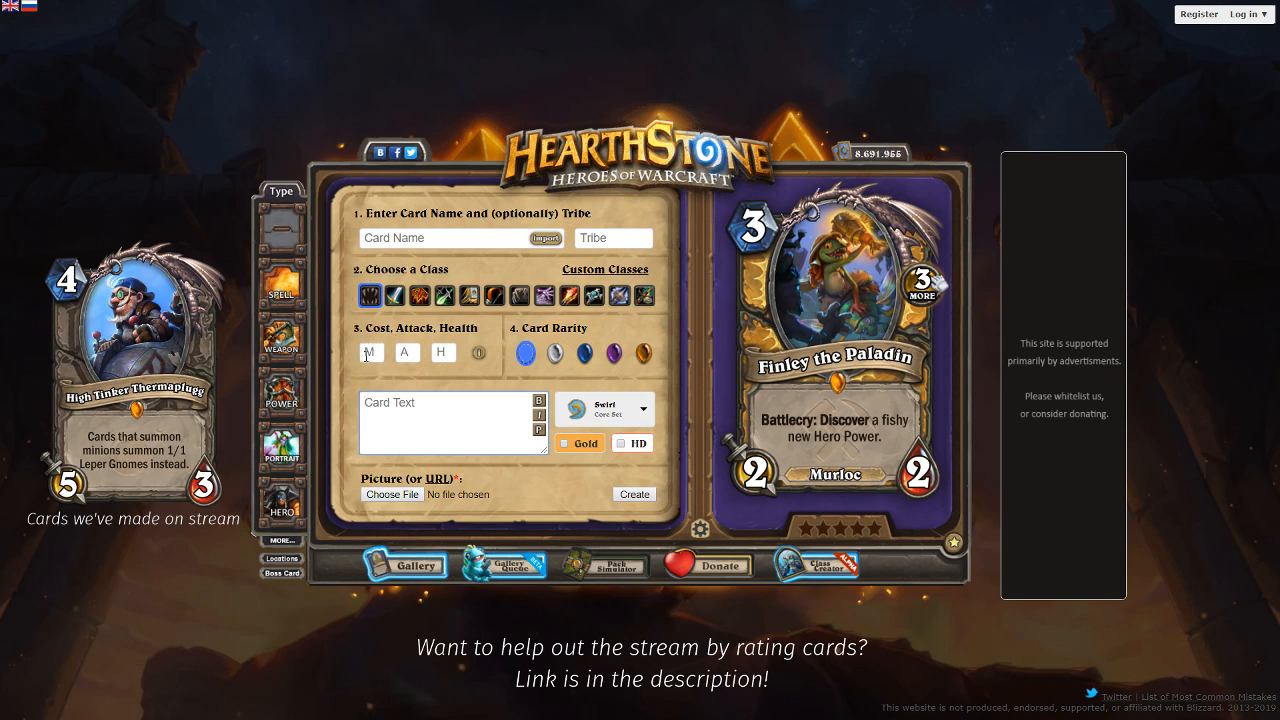
text(If this started in your opening hand,)
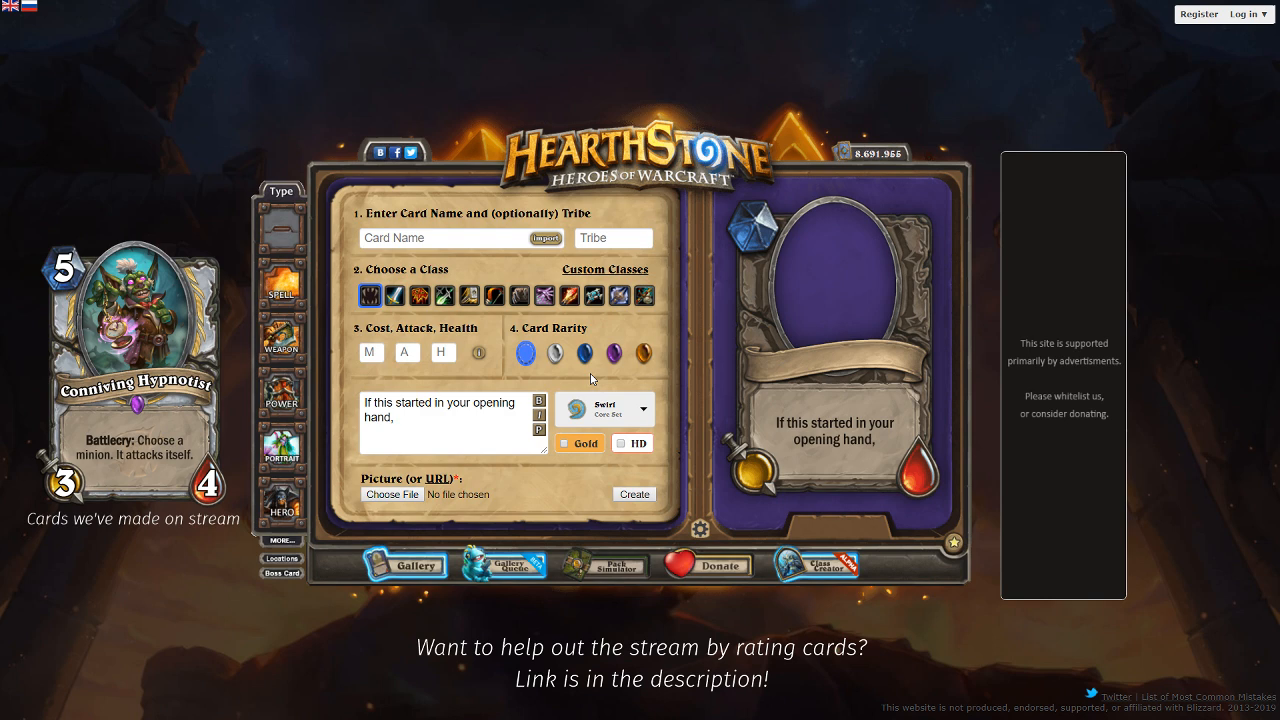
Step: Set the minion's cost, attack and health to 6 each
click(378, 354)
text(6)
key(Tab)
text(6)
key(Tab)
text(6)
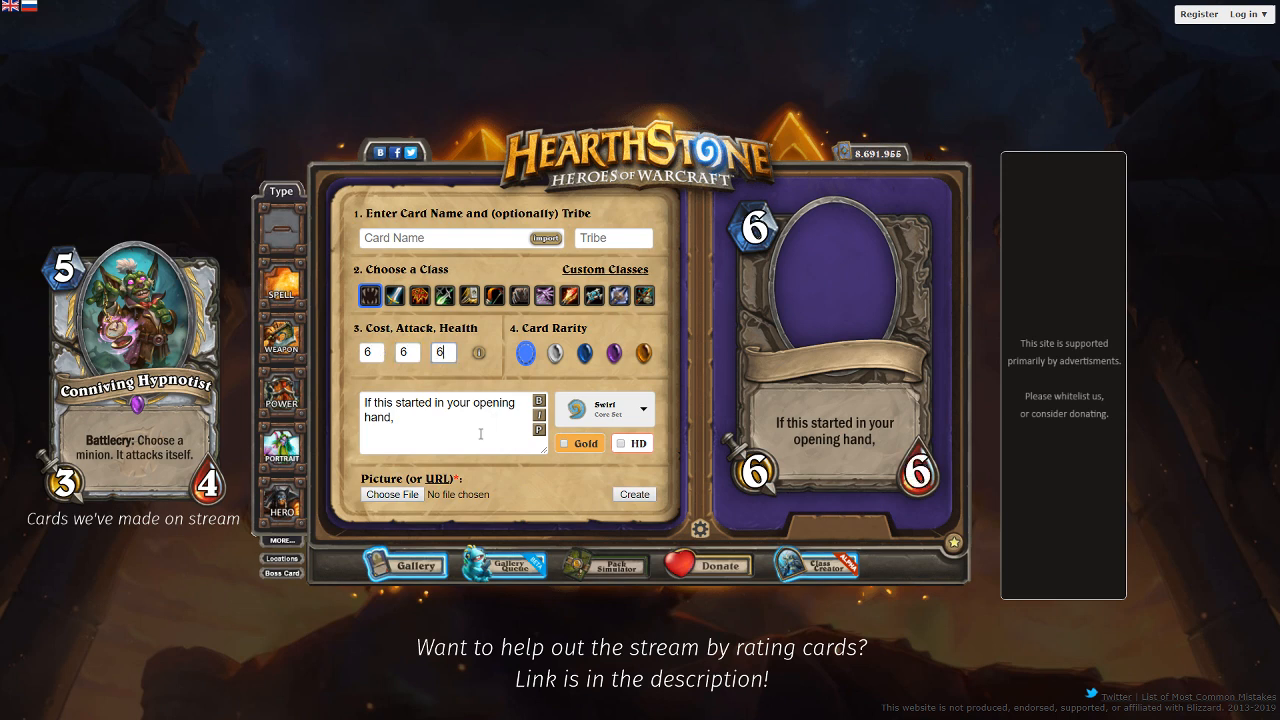
Step: Replace the card text with "Battlecry: If this card started in your opening hand, gain +3/+3." and update the preview
click(484, 424)
key(ctrl+a)
text(Battlec)
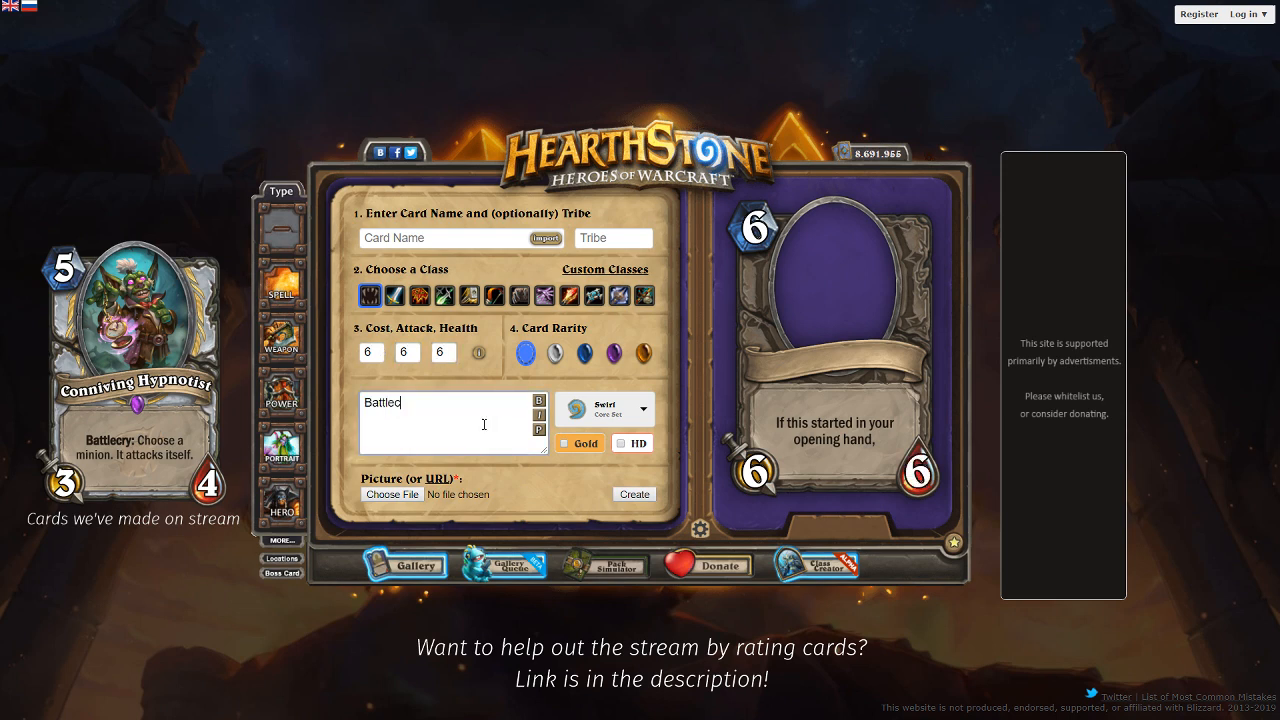
text(ry: If this card)
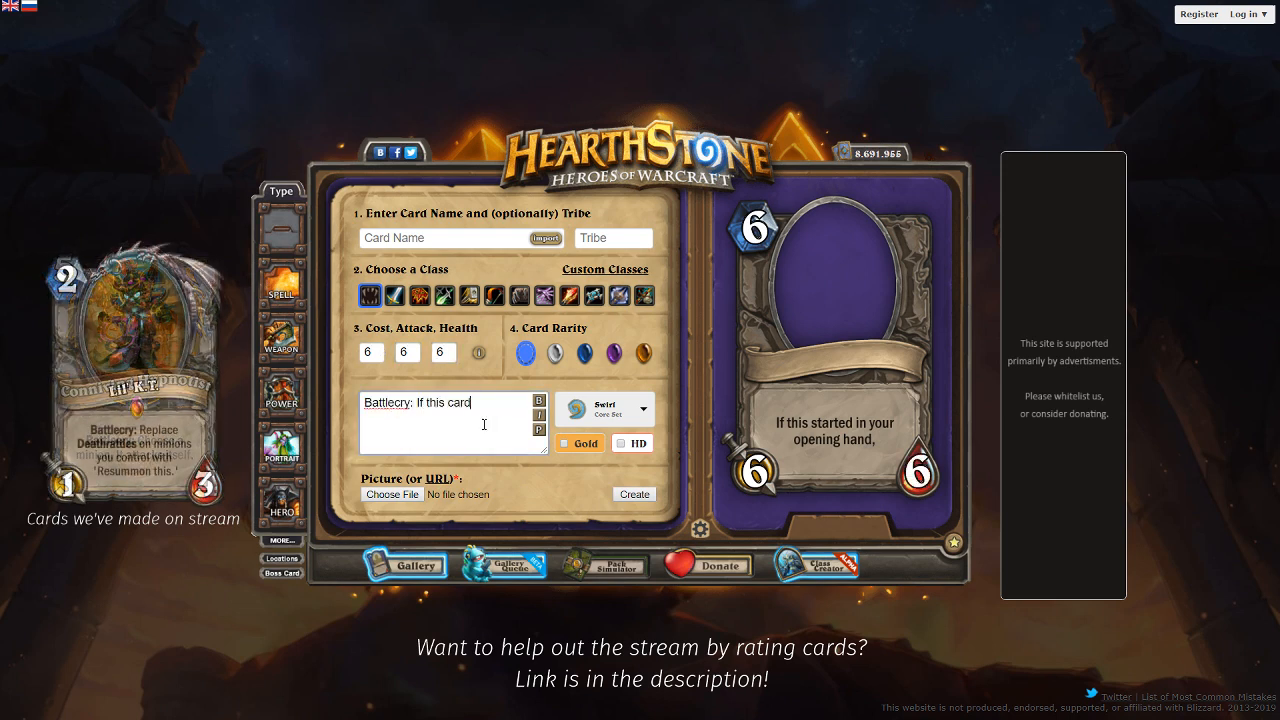
text( started in your openin)
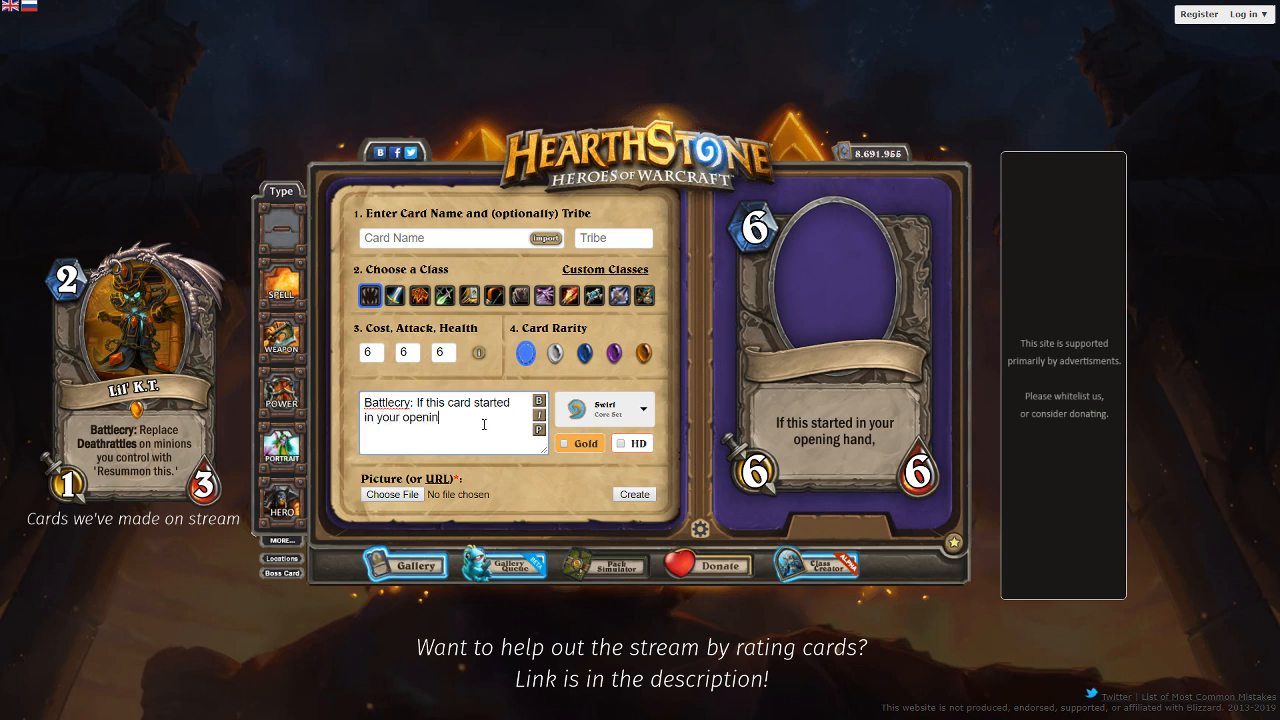
text(g hand, gain +3/+3.)
click(538, 432)
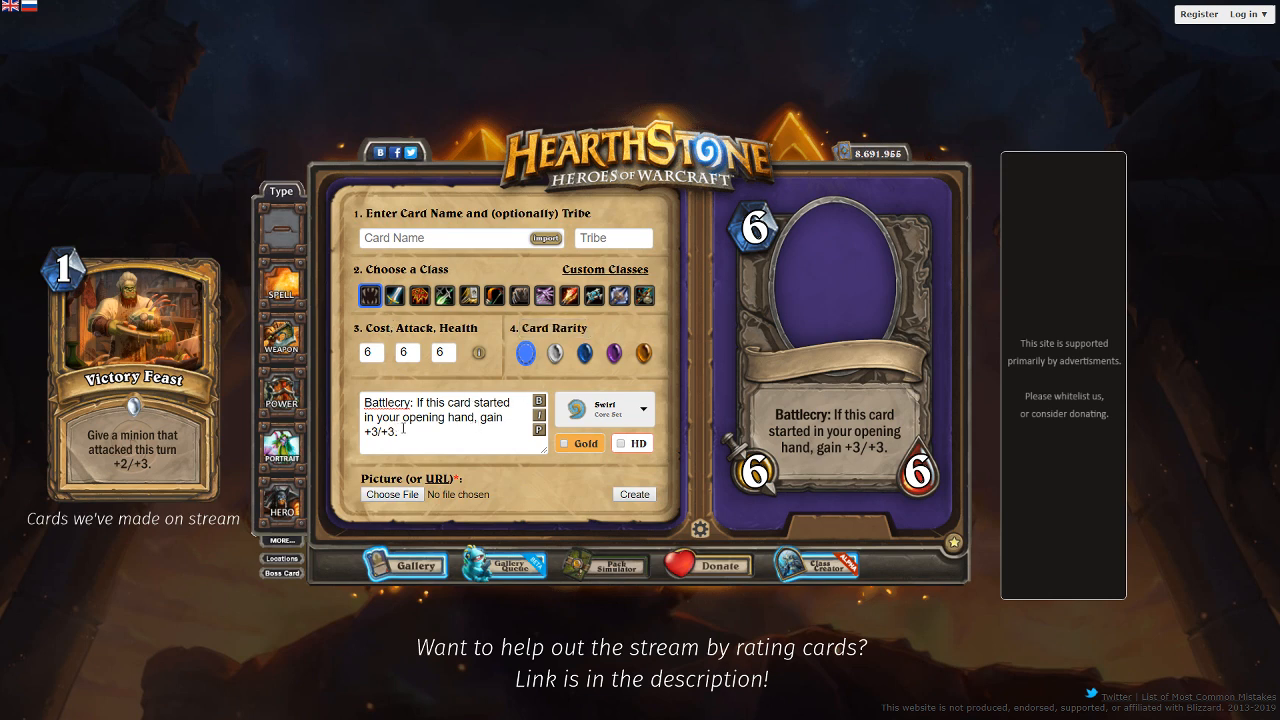
Step: Change the Battlecry's effect to "transform into a 2/3 Zombie Chow." and update the preview
drag(400, 432, 481, 416)
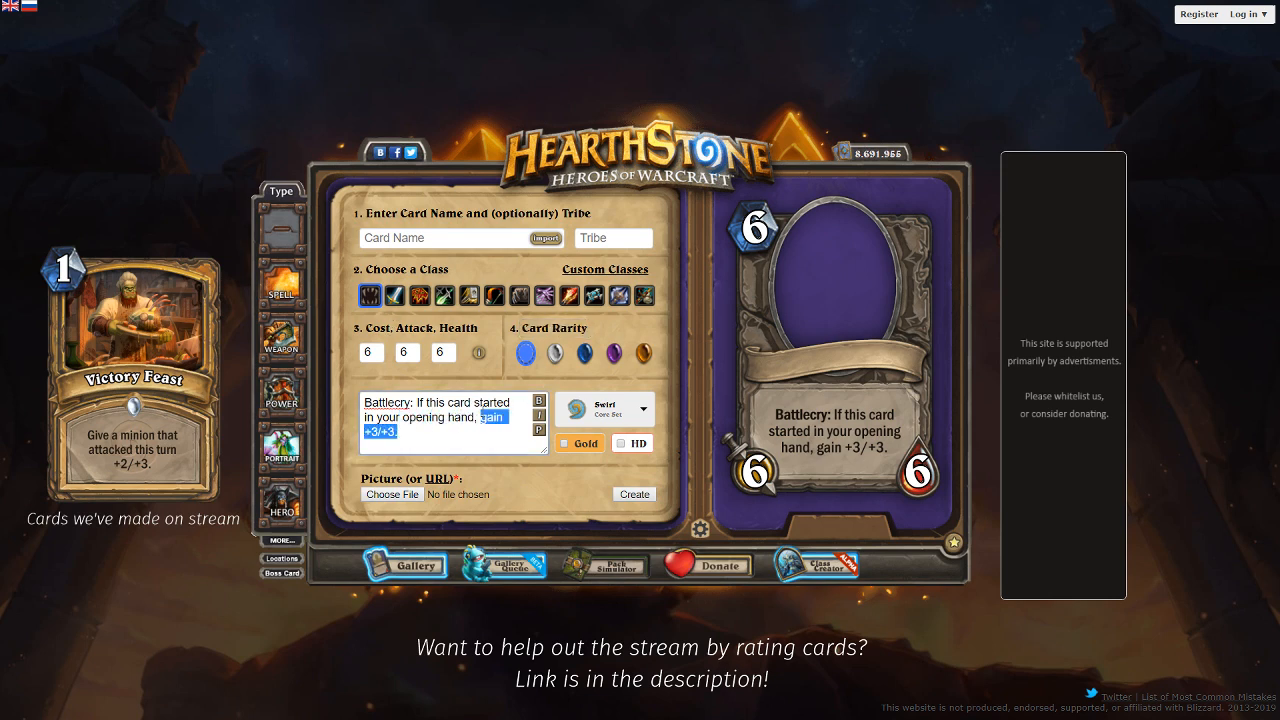
text(t)
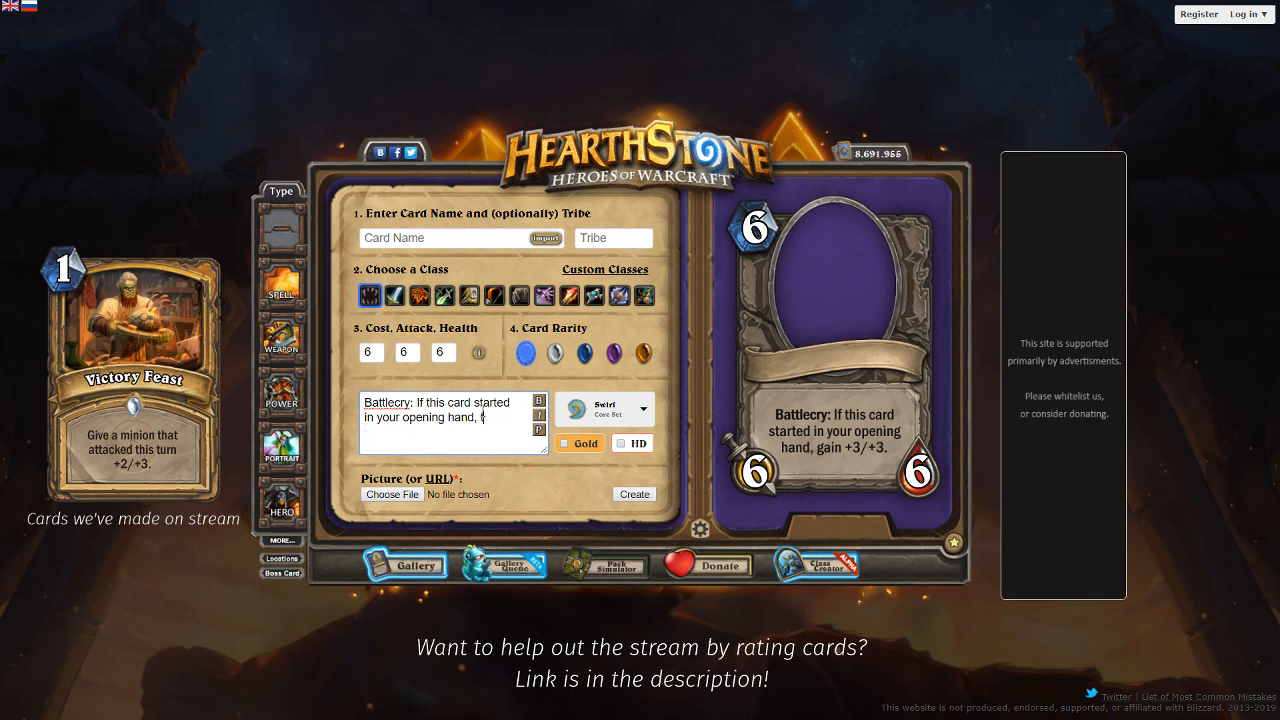
text(ransform into)
text(Zomb)
key(BackSpace)
key(BackSpace)
key(BackSpace)
key(BackSpace)
text(Zom)
key(BackSpace)
key(BackSpace)
key(BackSpace)
text(a 2/3 Zombie Chow.)
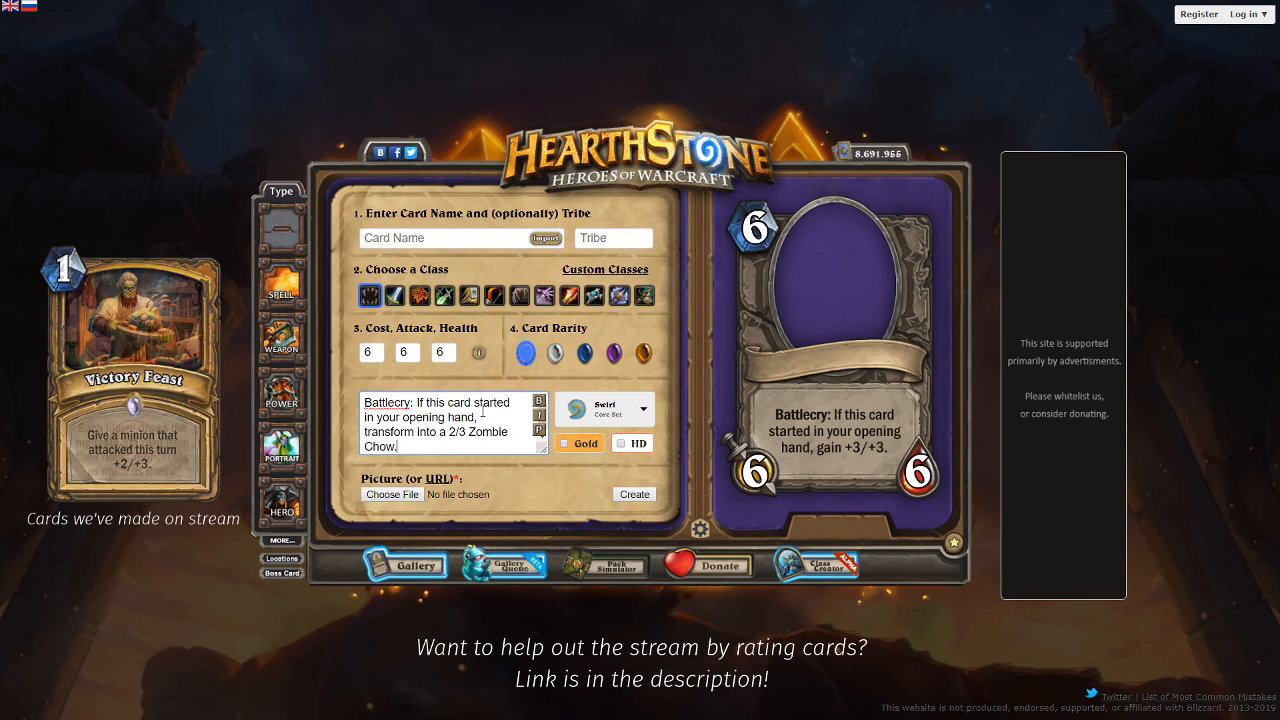
click(539, 430)
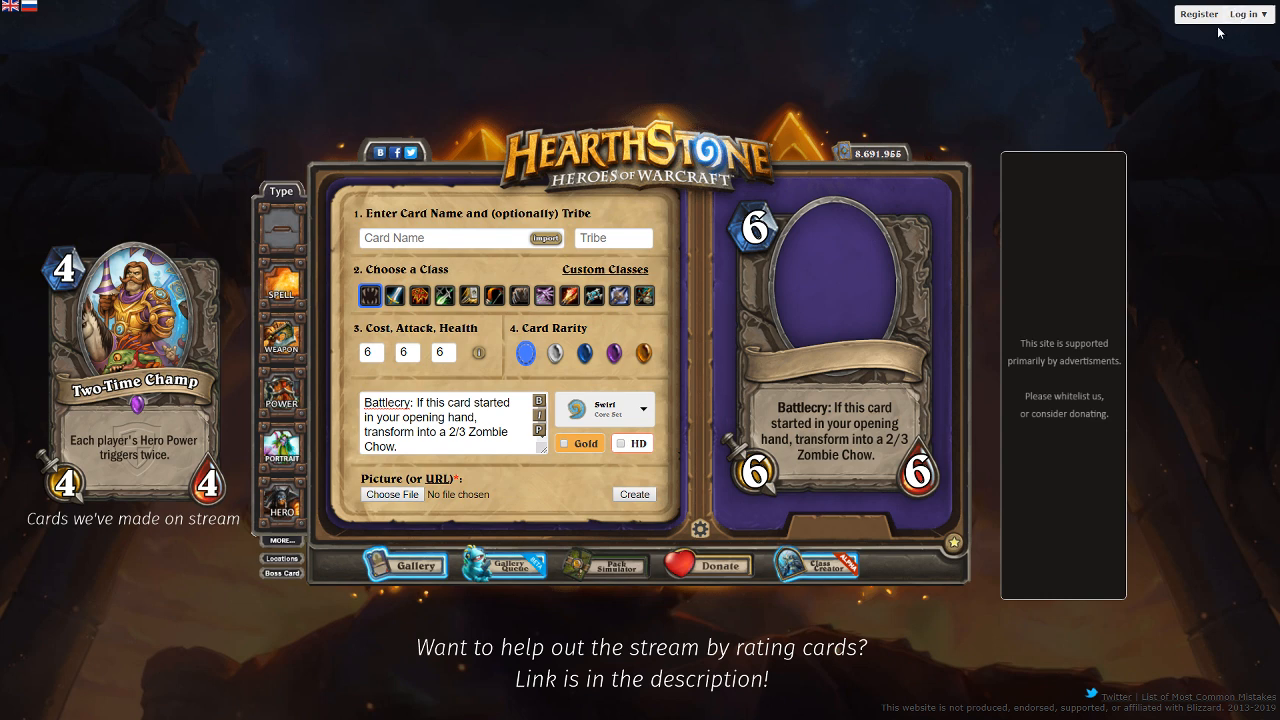
Step: Change the Battlecry's effect back to "gain +3/+3." and refresh the card preview
drag(458, 447, 357, 430)
text(gain +)
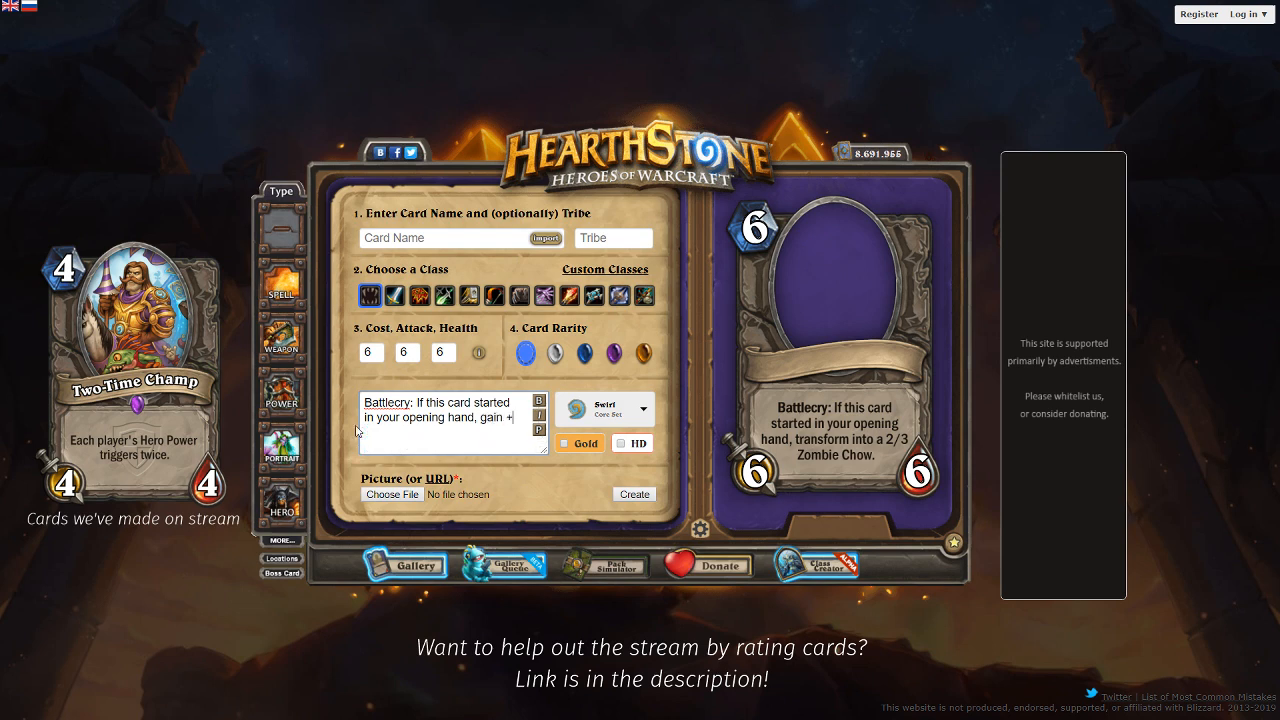
text(3/+3)
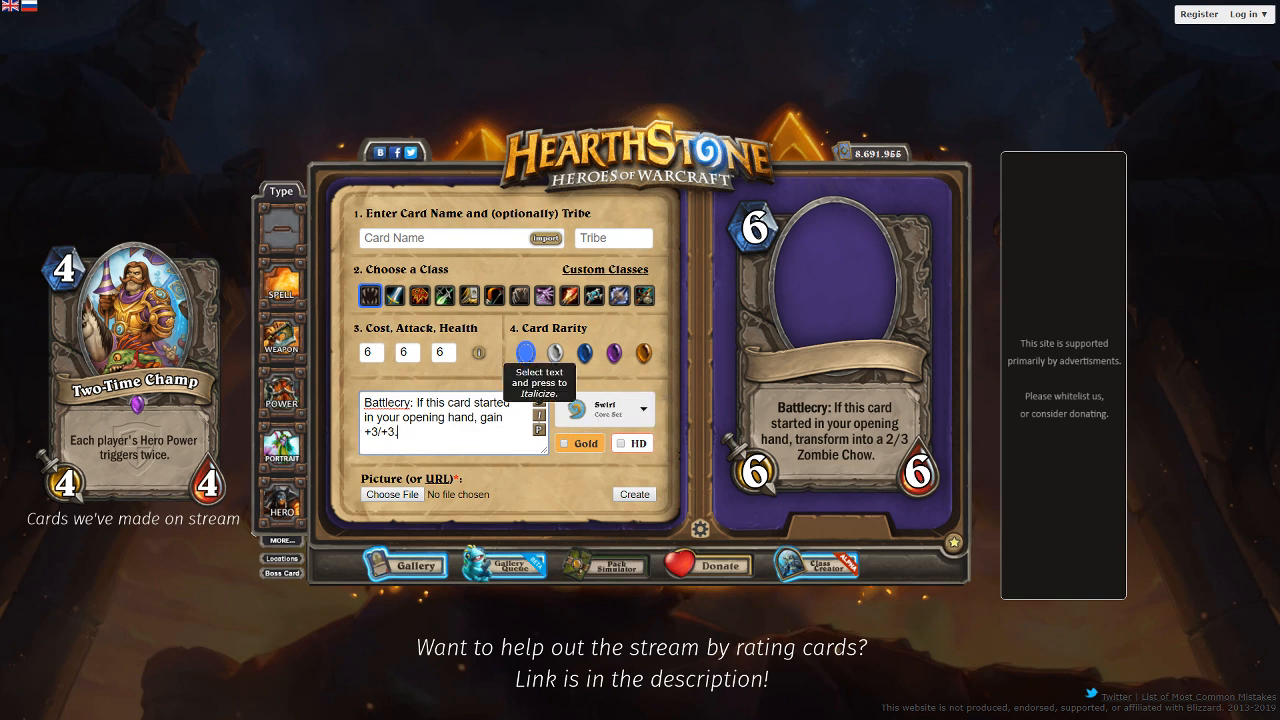
click(538, 429)
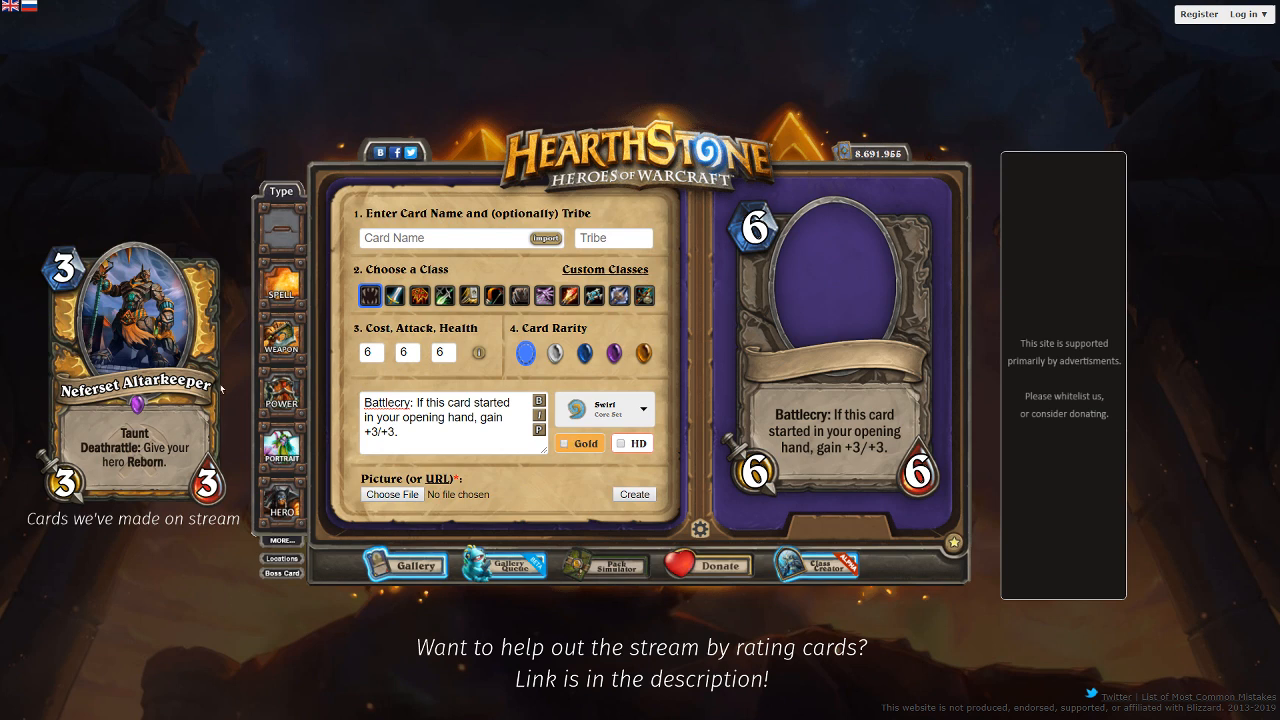
Step: Set the minion's cost to 4, attack to 4 and health to 5
double_click(371, 349)
double_click(441, 352)
text(5)
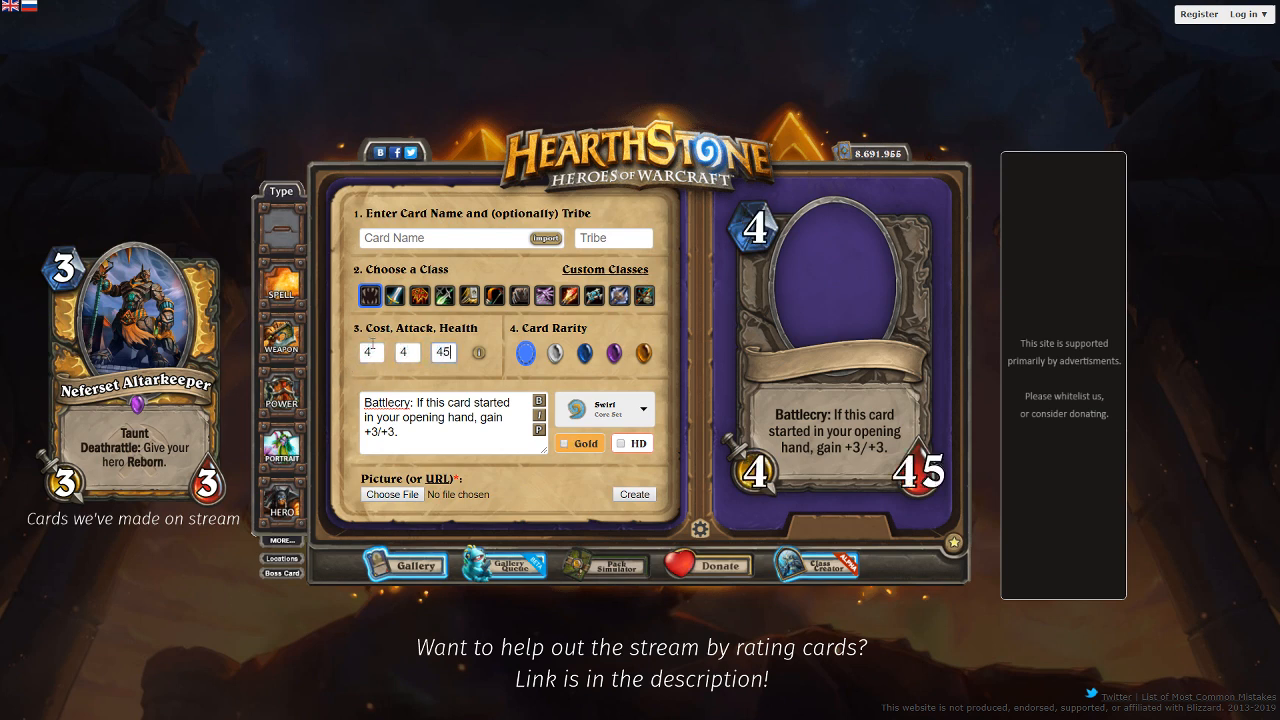
Step: Change the Battlecry's effect to "gain +5 Health." and refresh the card preview
drag(432, 438, 364, 432)
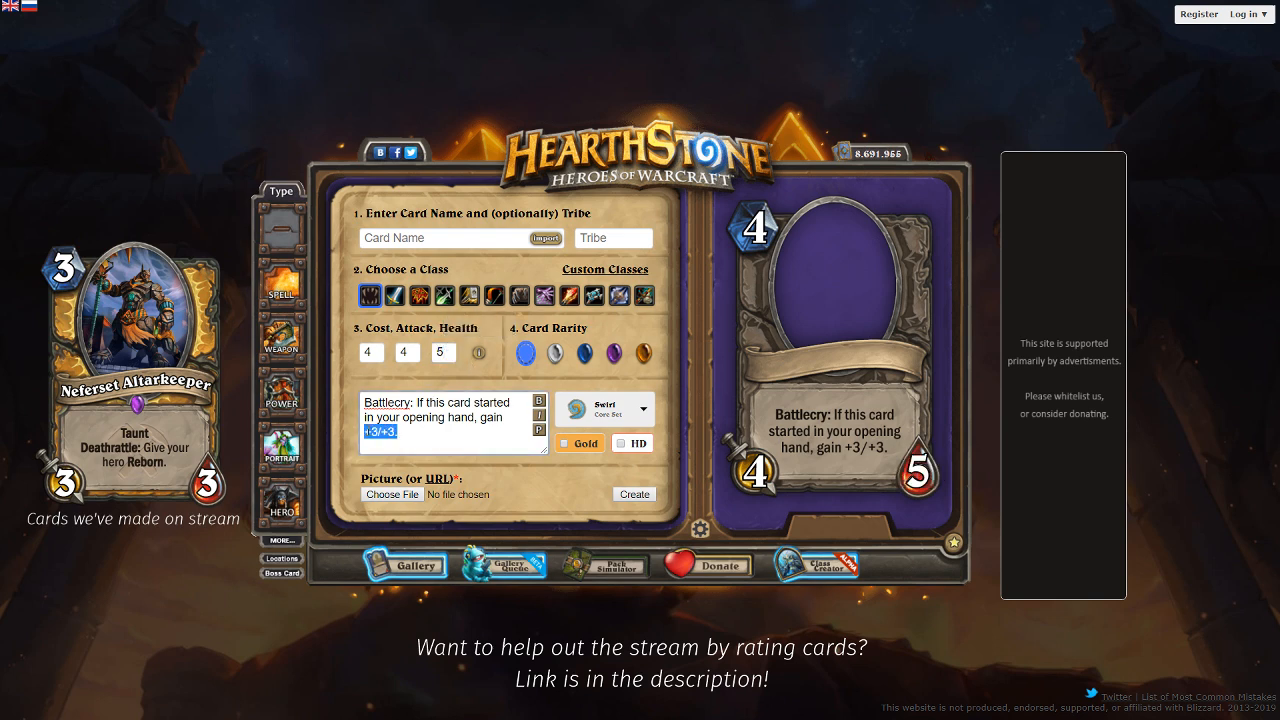
text(+5 Health.)
click(540, 432)
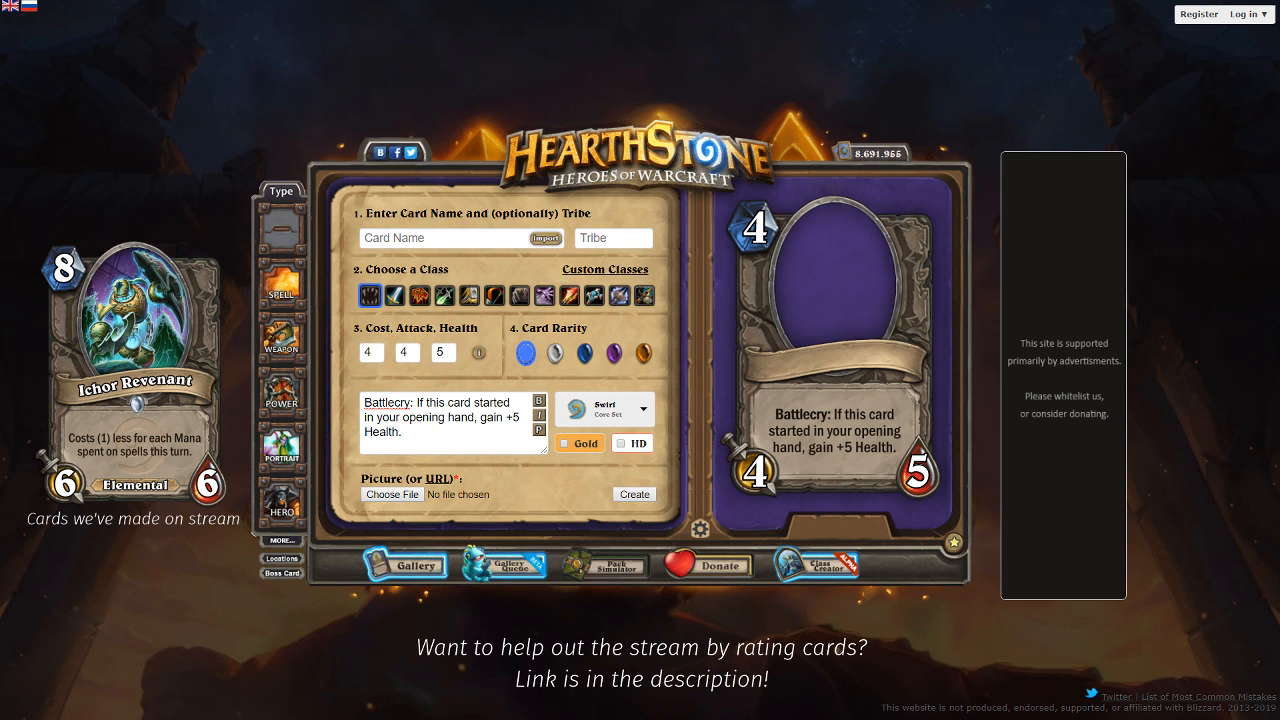
Step: Set the card's rarity to Rare and its class to Priest
click(584, 353)
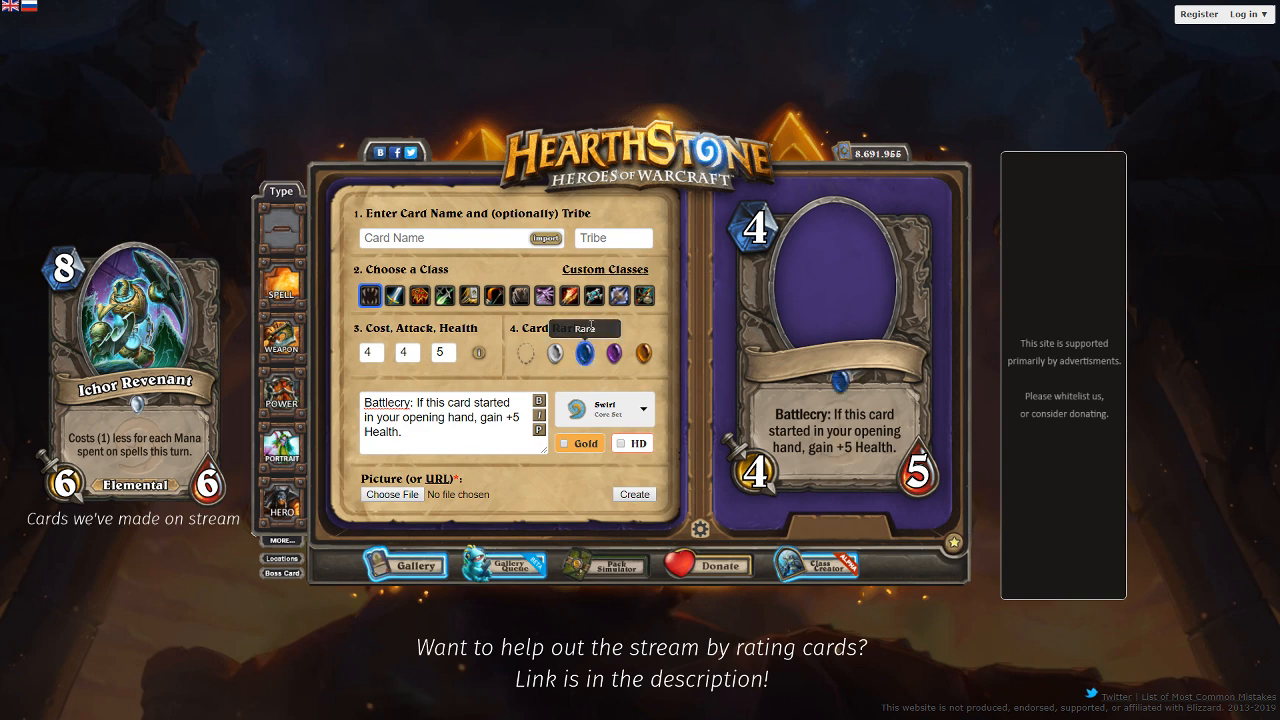
click(595, 296)
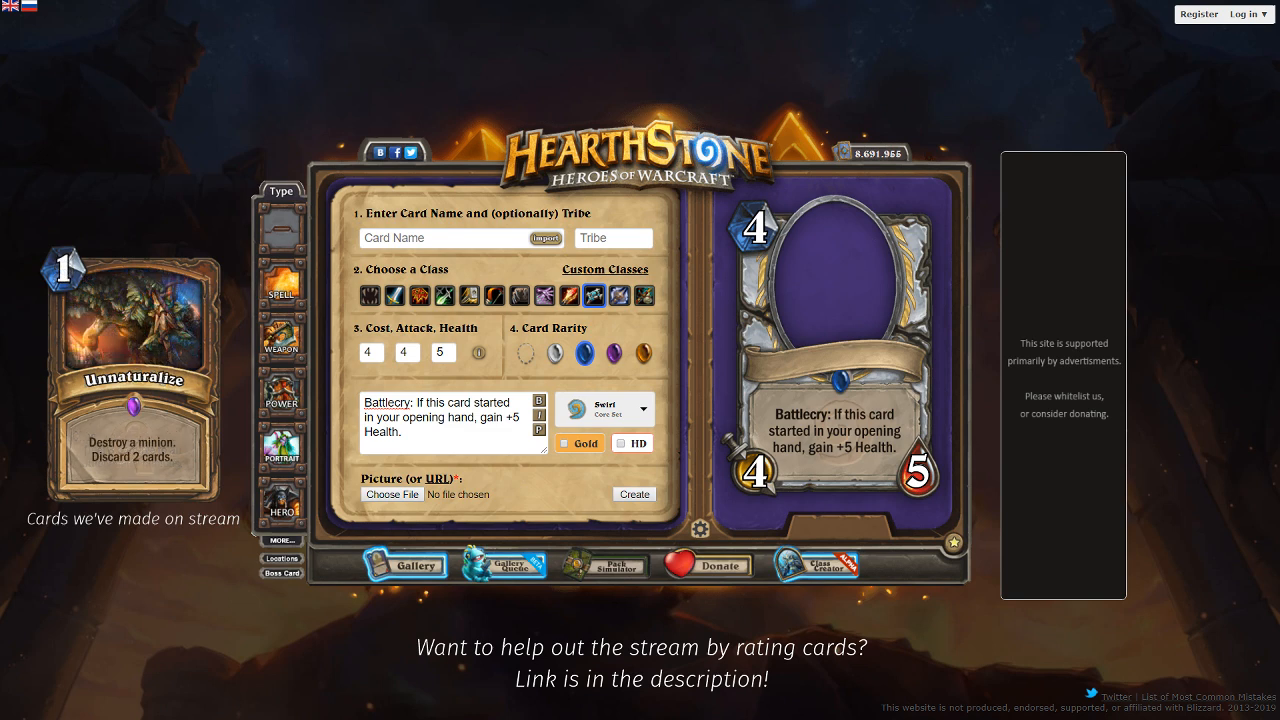
Step: Paste the copied image URL as the card's picture source
click(437, 479)
key(ctrl+v)
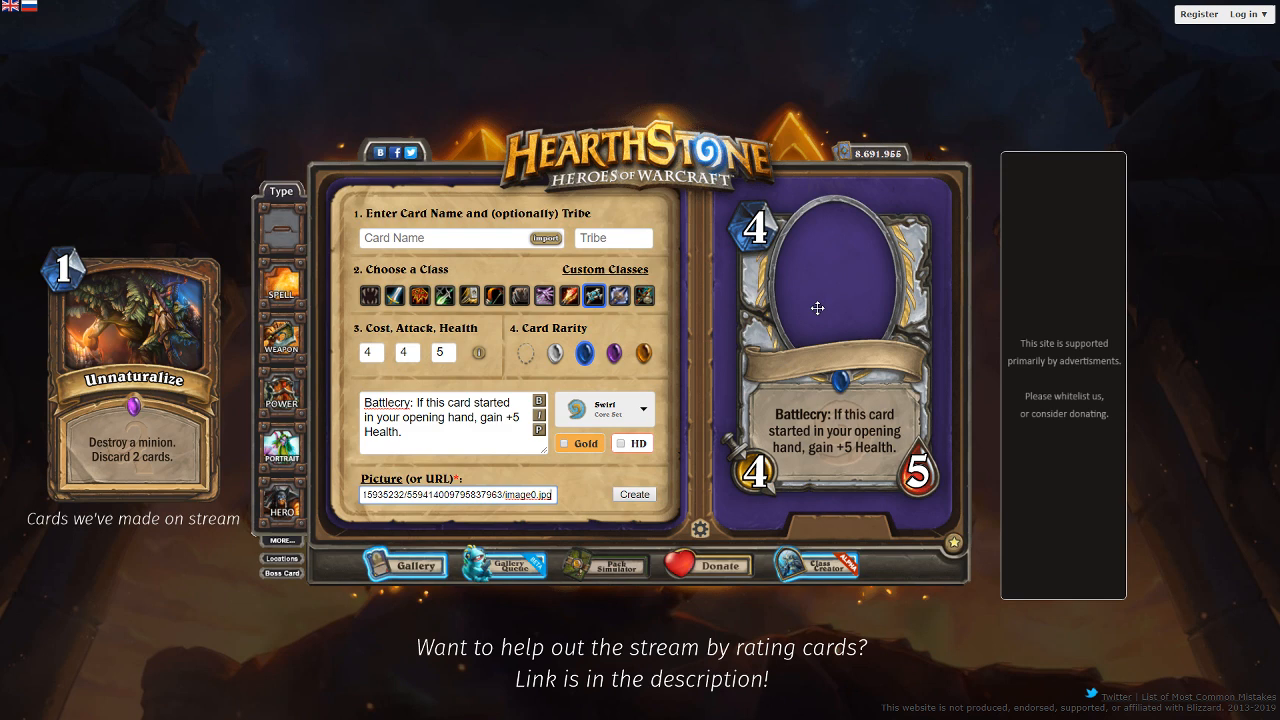
drag(518, 494, 658, 487)
click(503, 493)
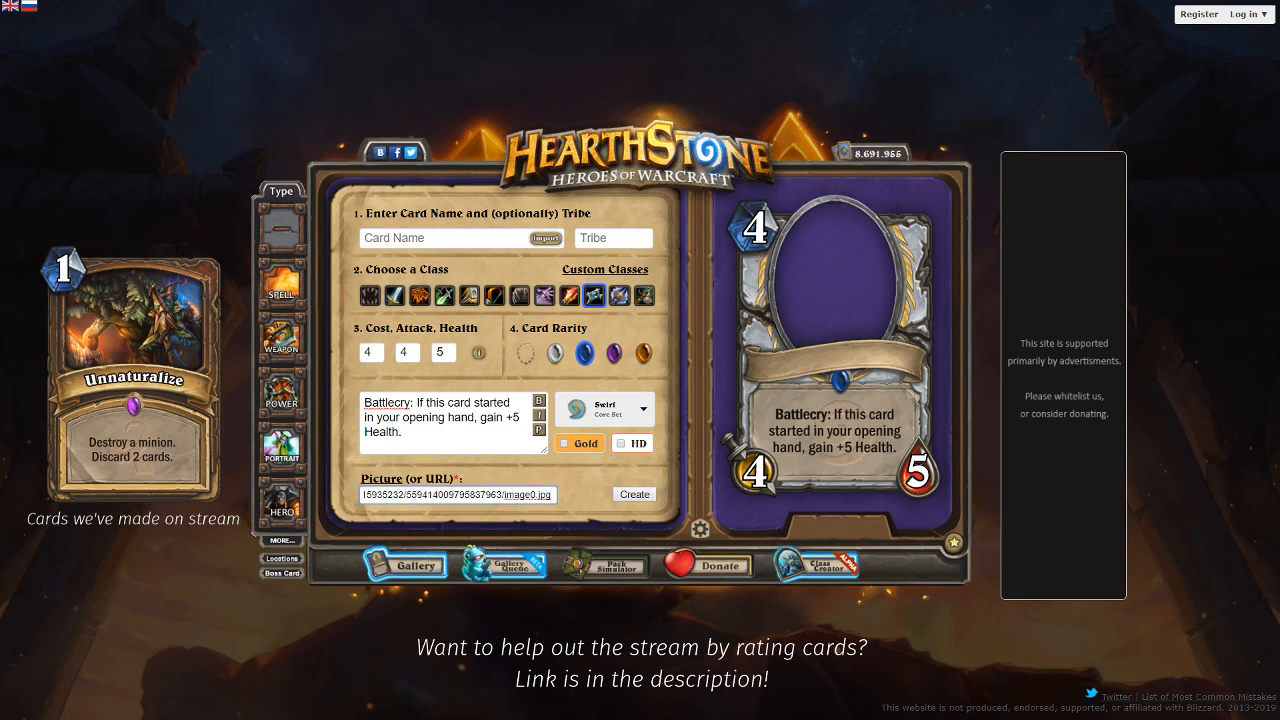
key(alt+Tab)
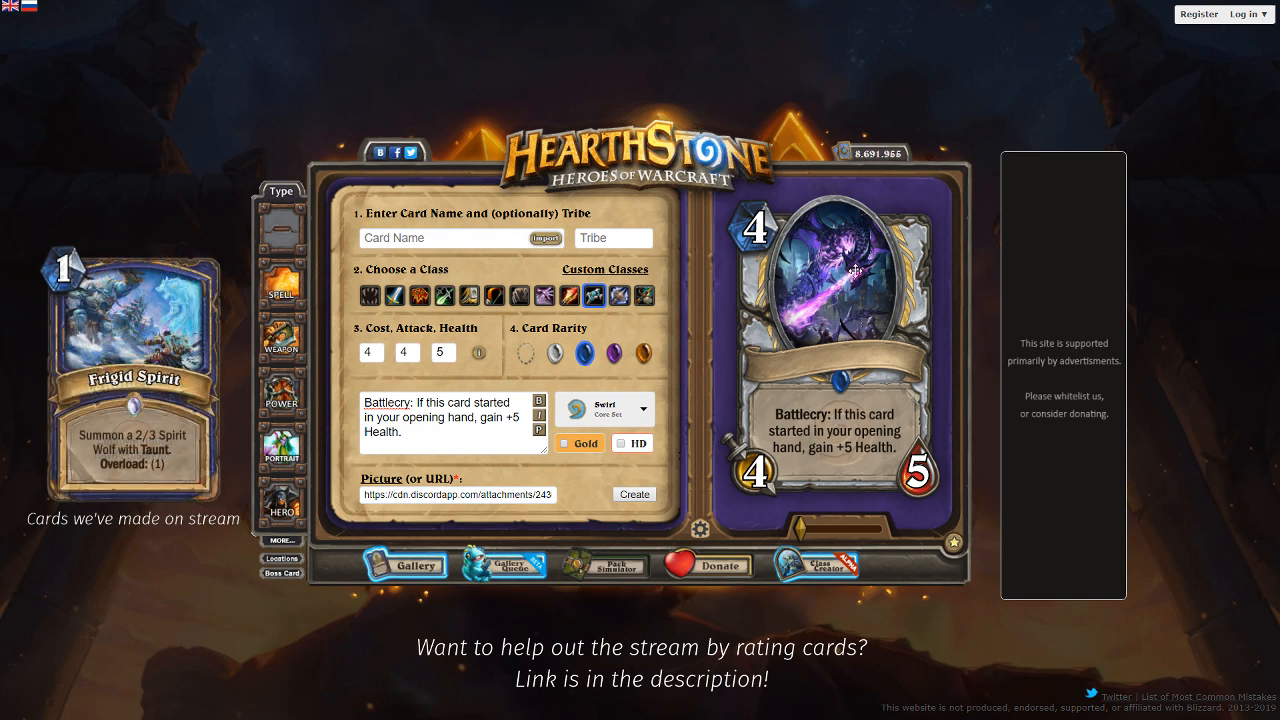
Step: Give the card the tribe "Dragon" and refresh the preview
click(594, 238)
text(Drgon)
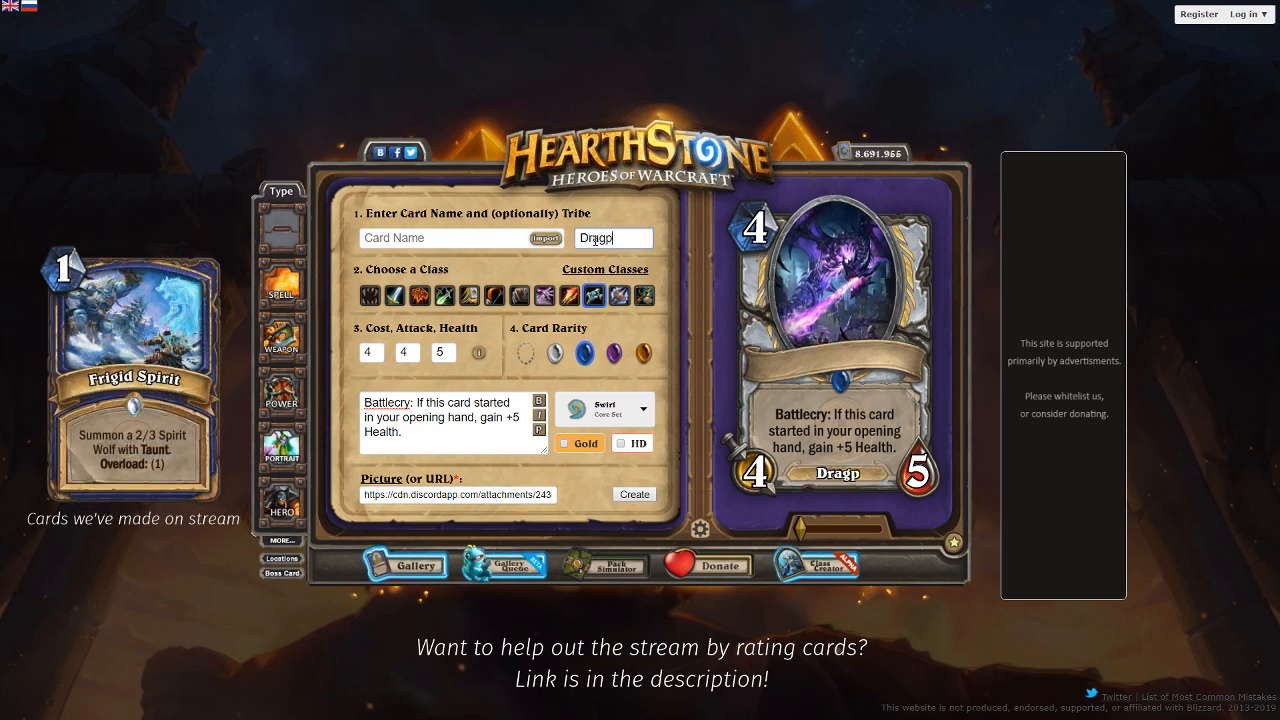
key(BackSpace)
key(BackSpace)
key(BackSpace)
text(agon)
click(530, 446)
click(539, 436)
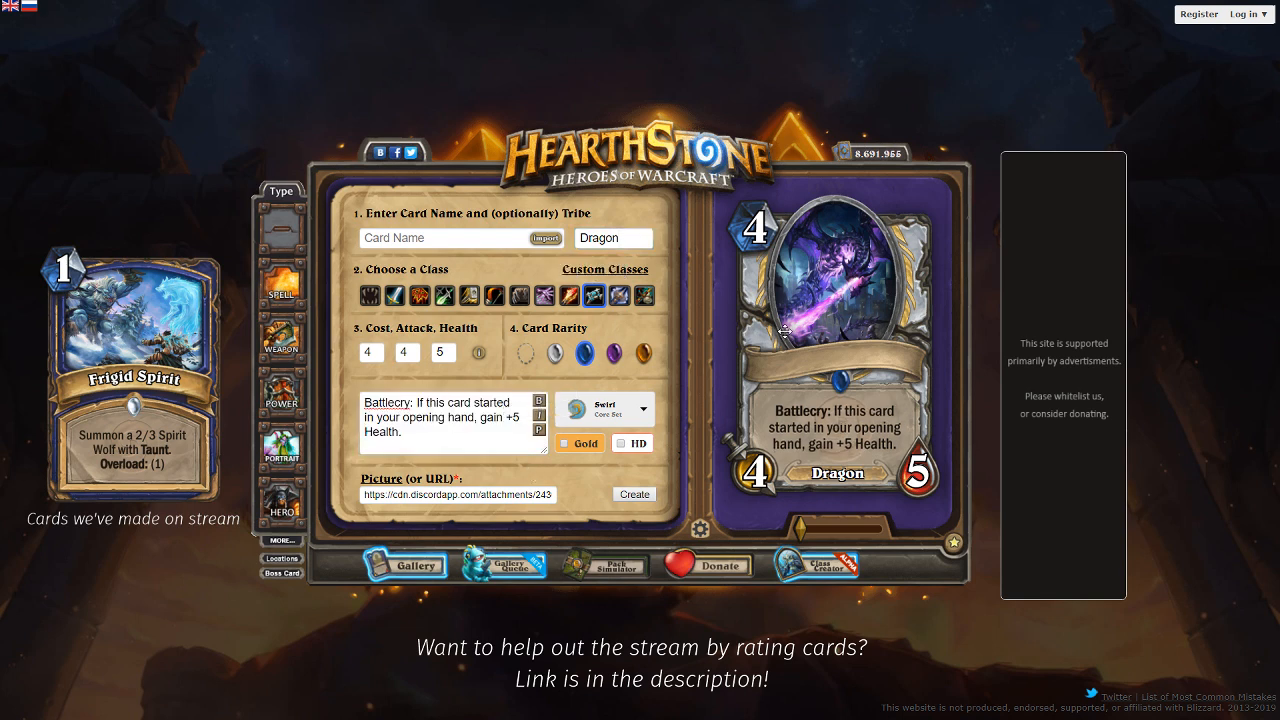
scroll(822, 294, up, 1)
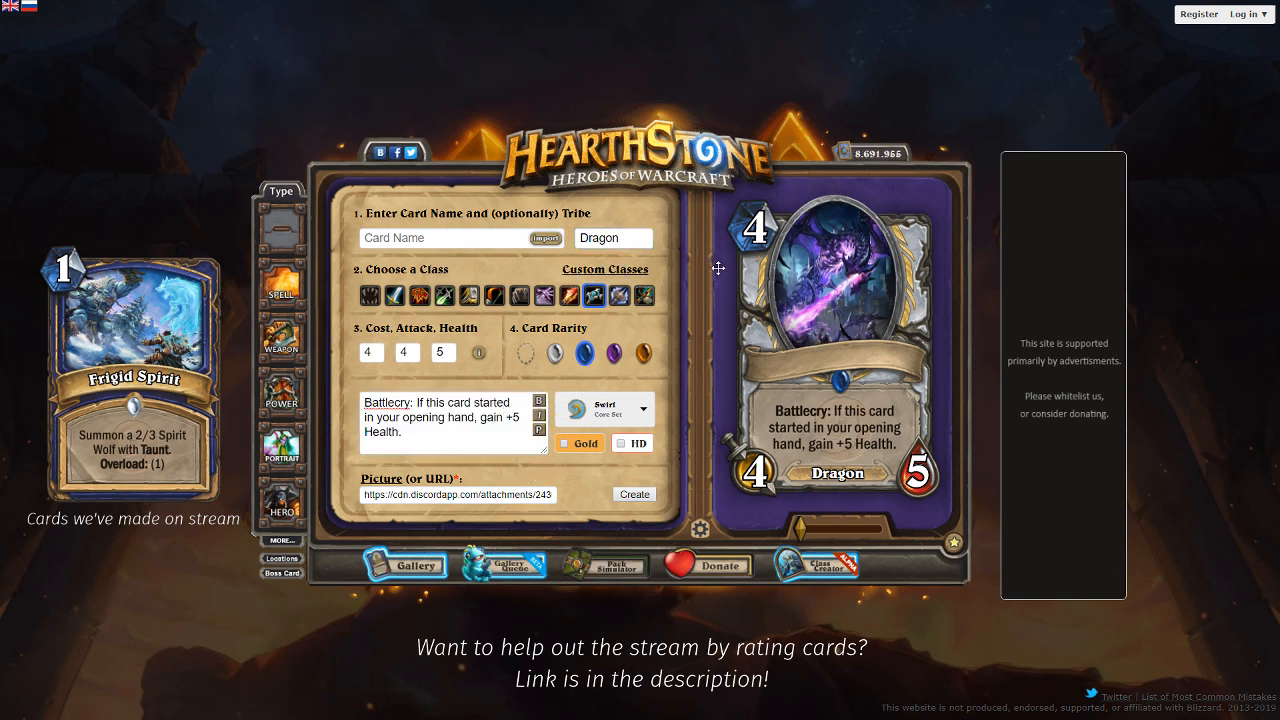
Step: Try "Void Wyrm" as the card's name, settling on "Void Drake"
click(464, 232)
text(Vold Drak)
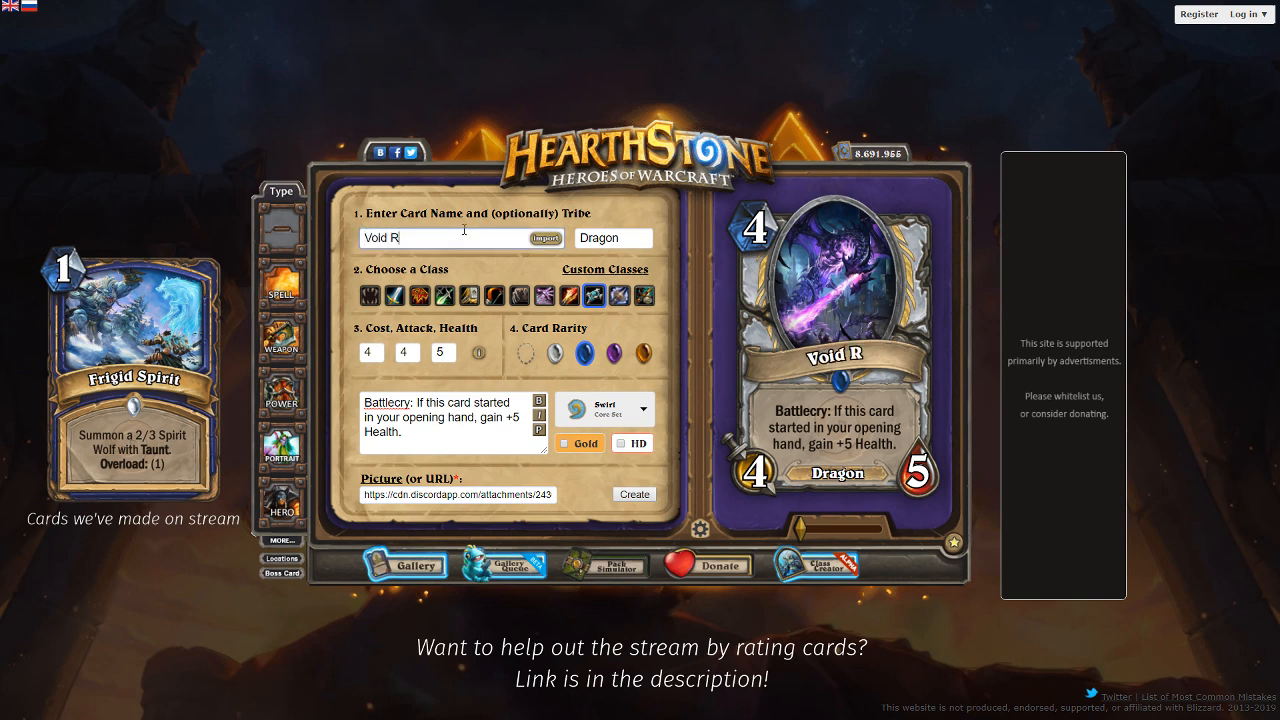
key(BackSpace)
key(BackSpace)
key(BackSpace)
key(BackSpace)
text(Wyrm)
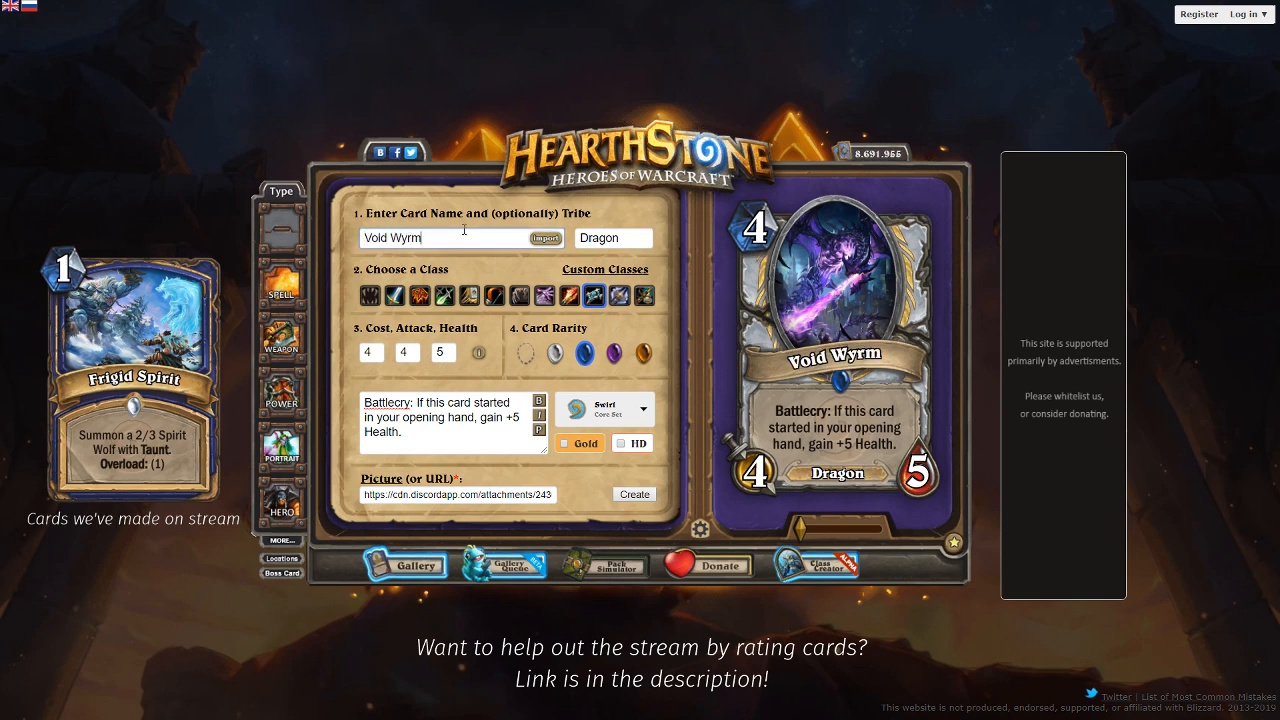
key(BackSpace)
key(BackSpace)
key(BackSpace)
key(BackSpace)
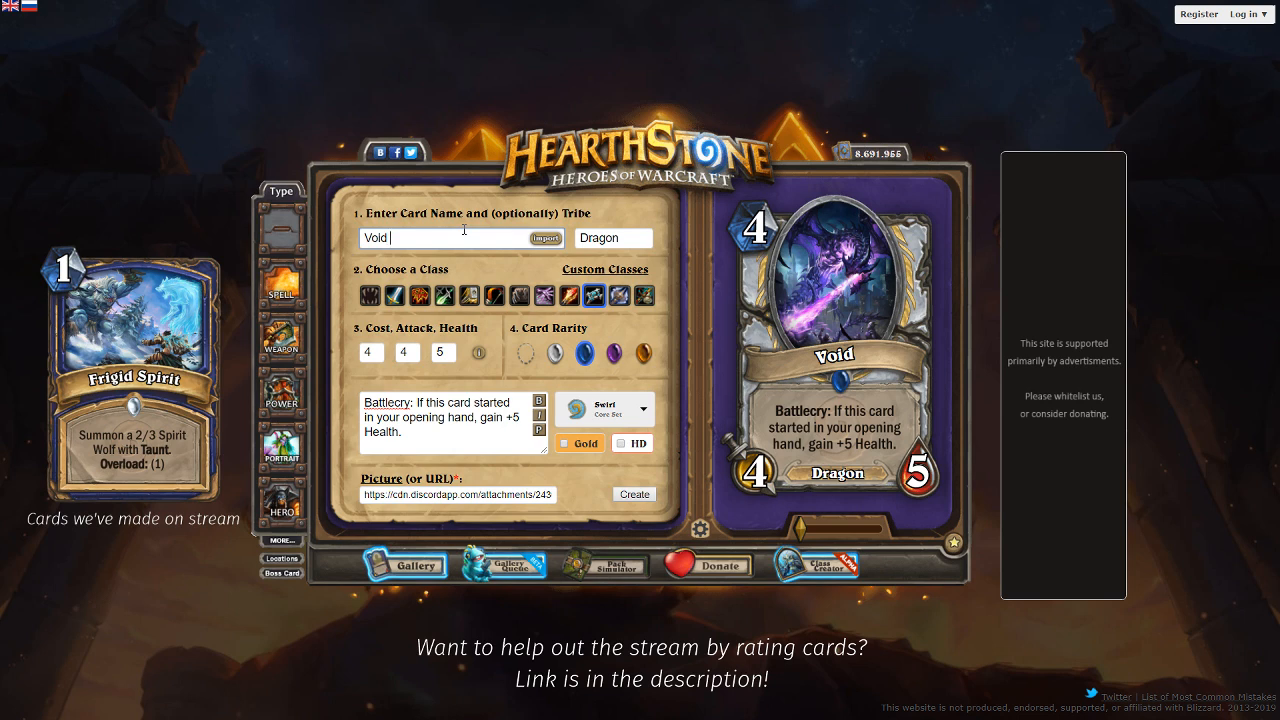
text(Drake)
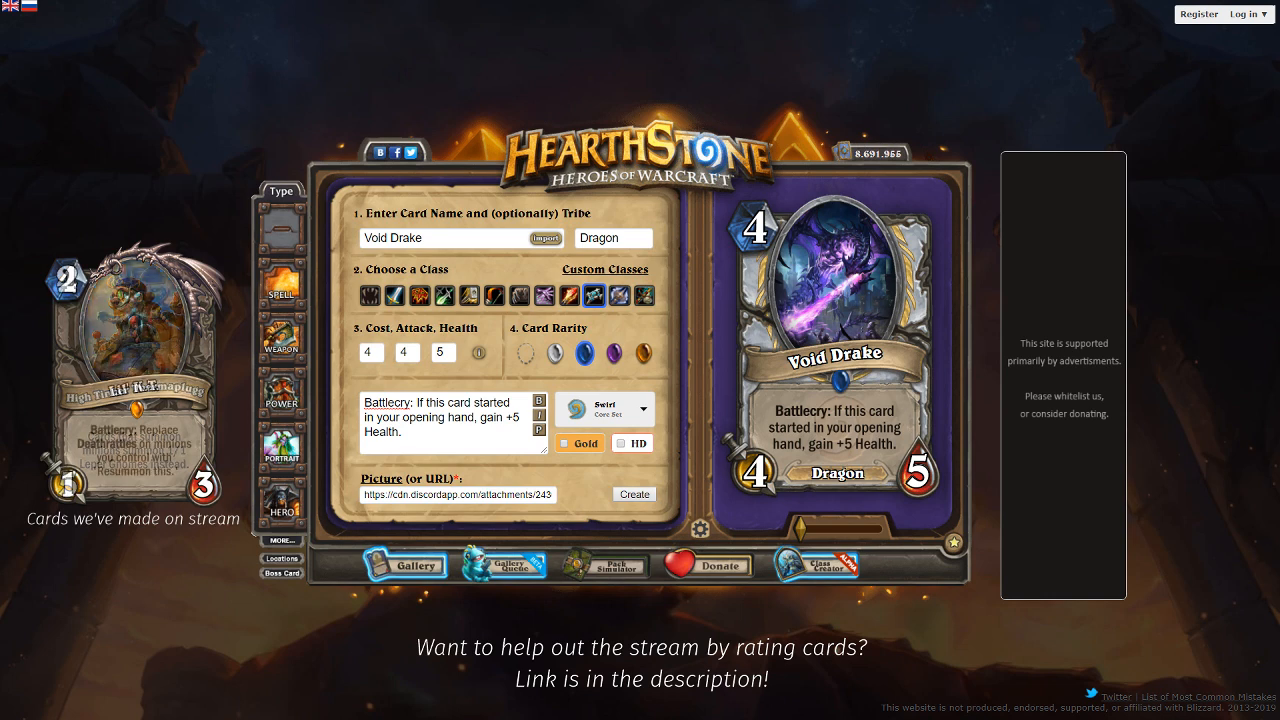
Step: Change the second word of the card's name to make it "Void Champion"
click(453, 230)
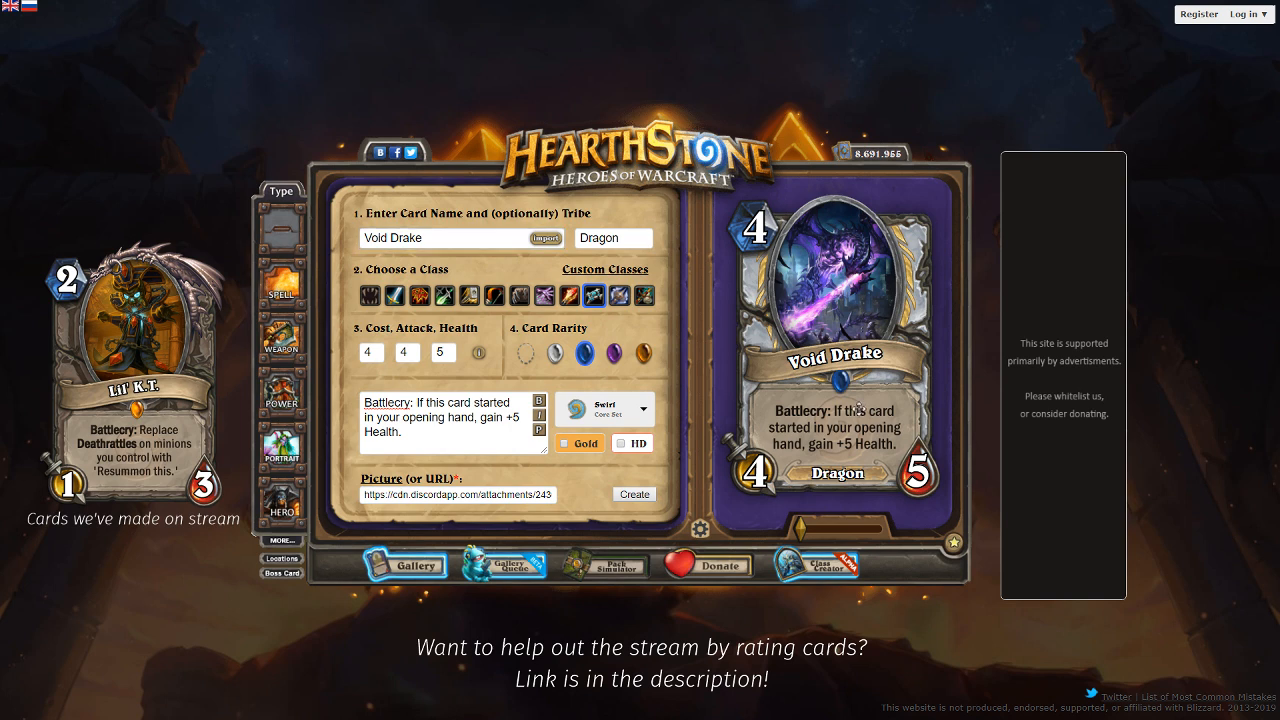
key(ctrl+shift+Left)
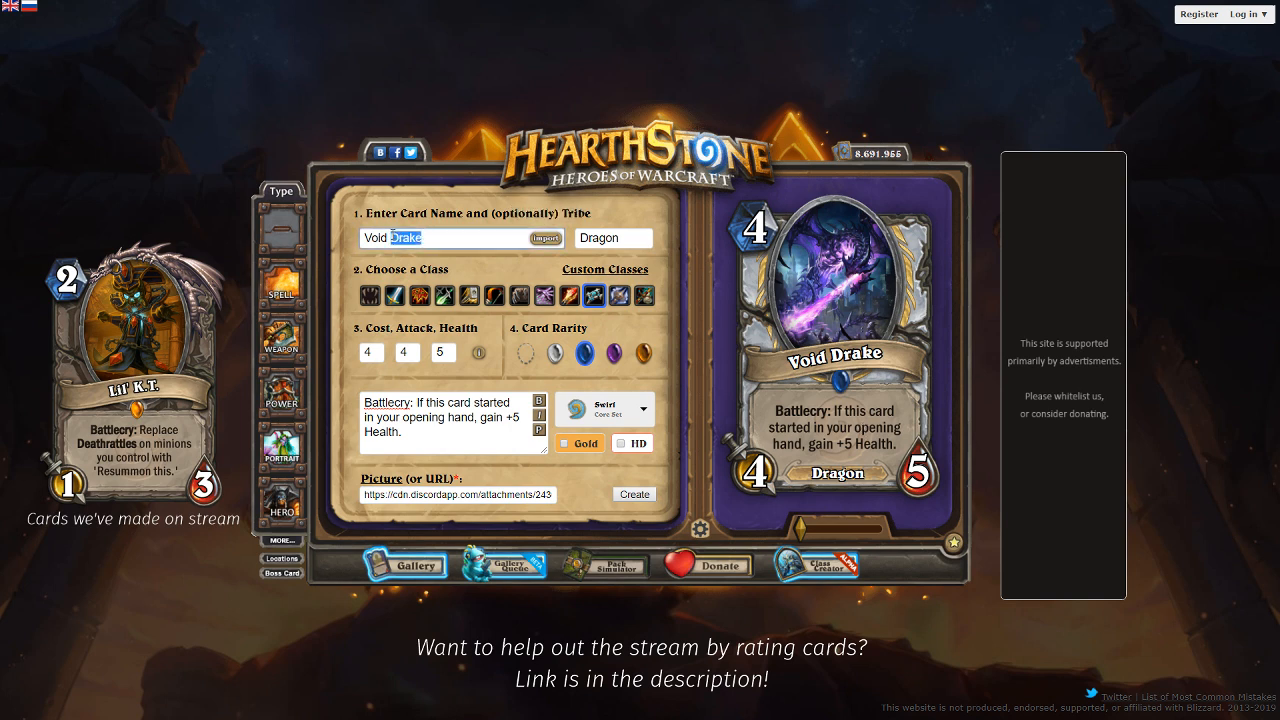
text(Champion)
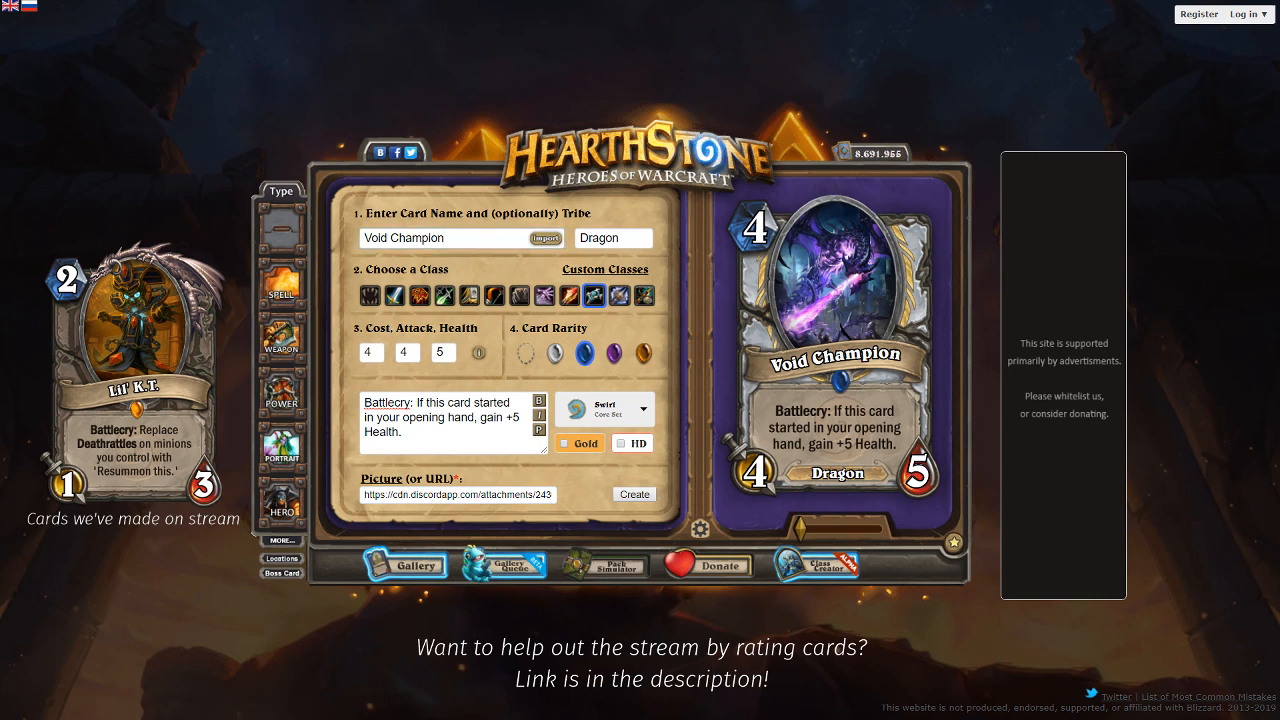
Step: Change the second word of the card's name to make it "Void Scorcher"
triple_click(457, 242)
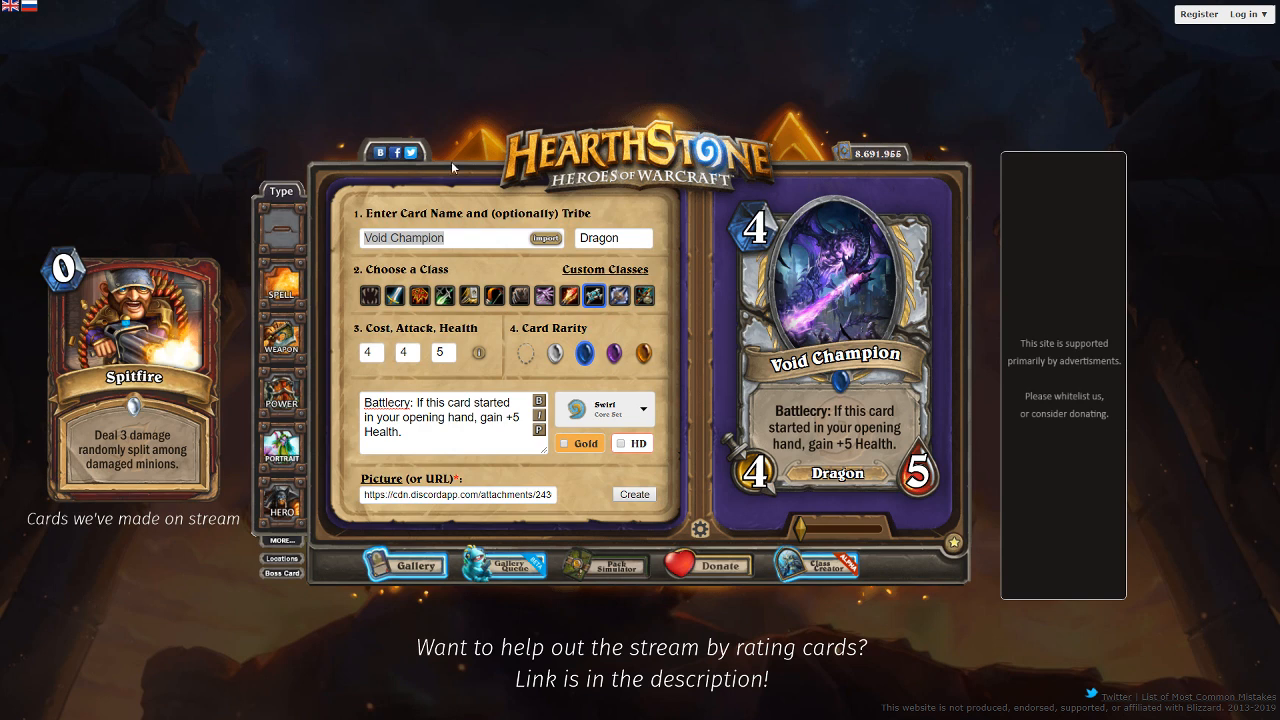
double_click(424, 239)
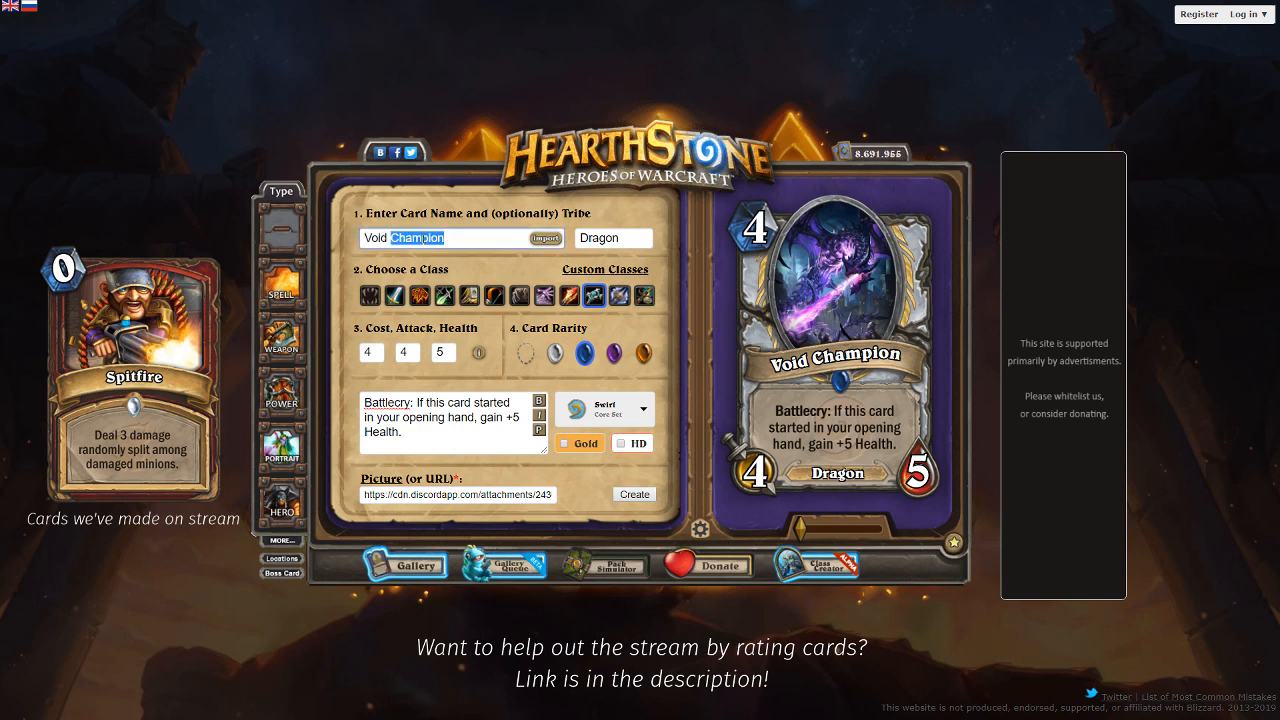
text(Scorcher)
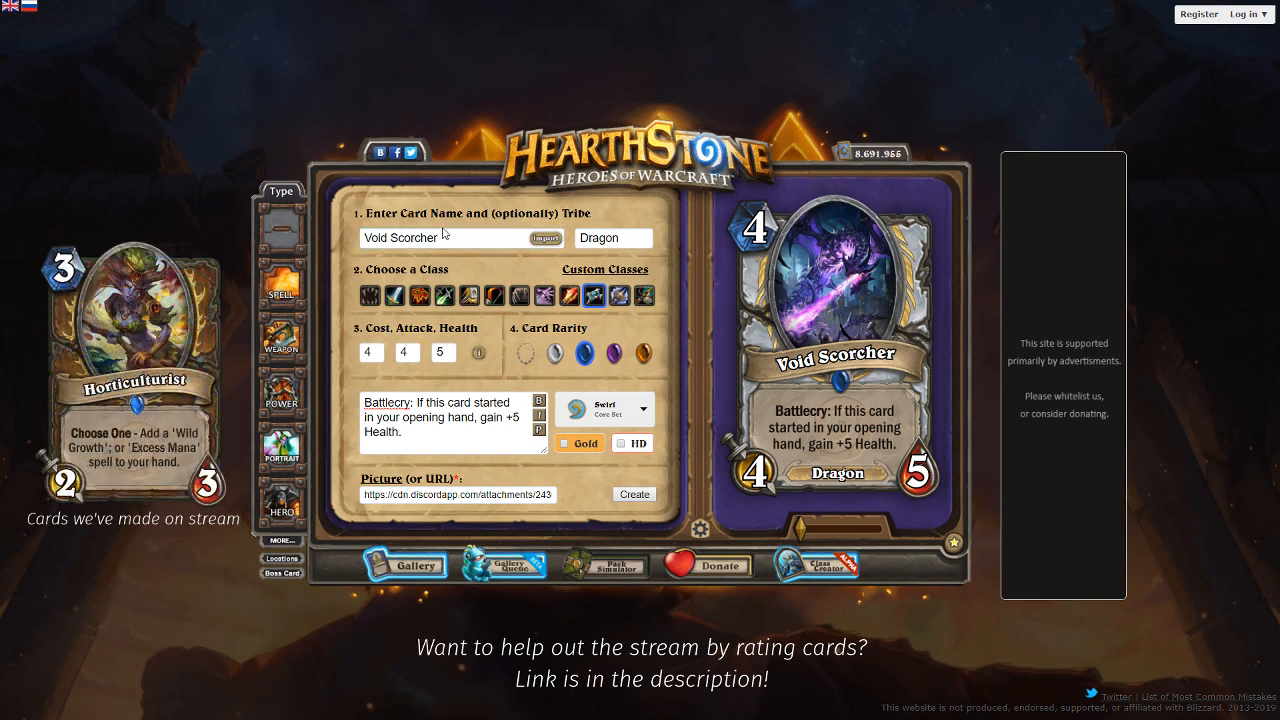
Step: Rename the card "Guardian Voidwyrm", keeping only "Void" from the existing name
double_click(403, 240)
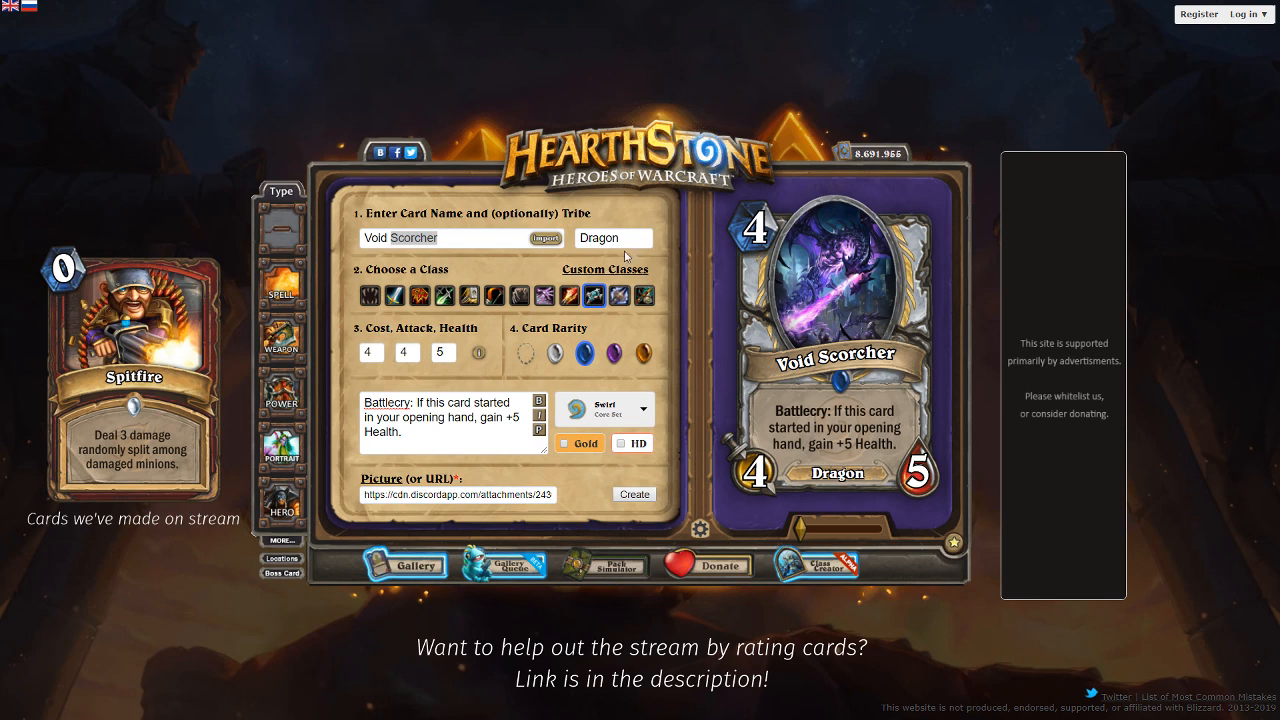
click(416, 236)
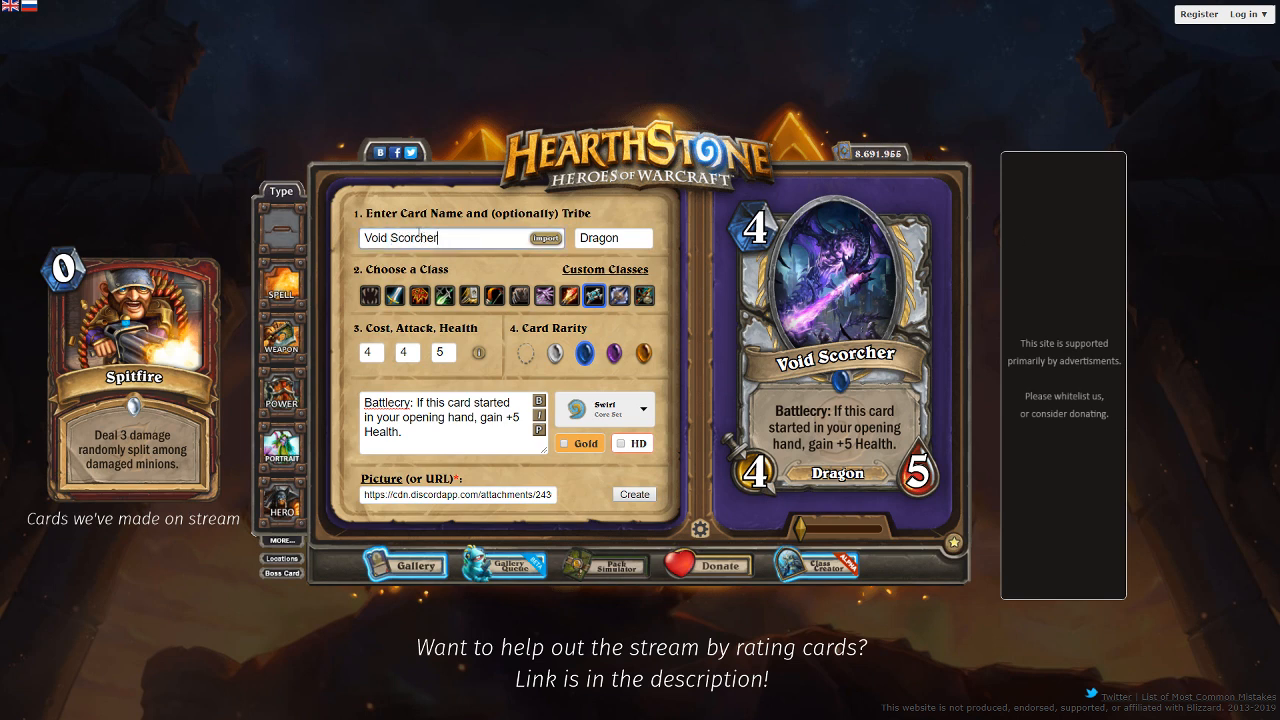
key(BackSpace)
key(BackSpace)
key(BackSpace)
key(BackSpace)
key(BackSpace)
key(BackSpace)
key(BackSpace)
key(BackSpace)
key(BackSpace)
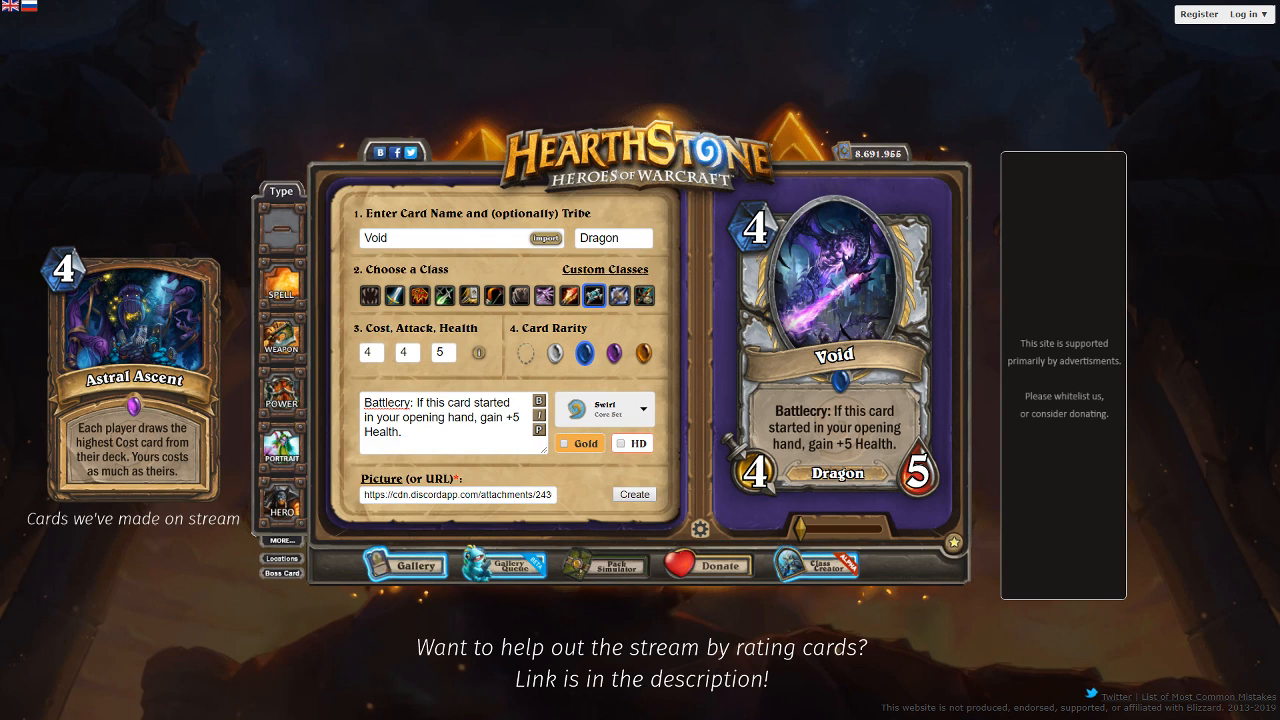
click(501, 232)
text(wyrm)
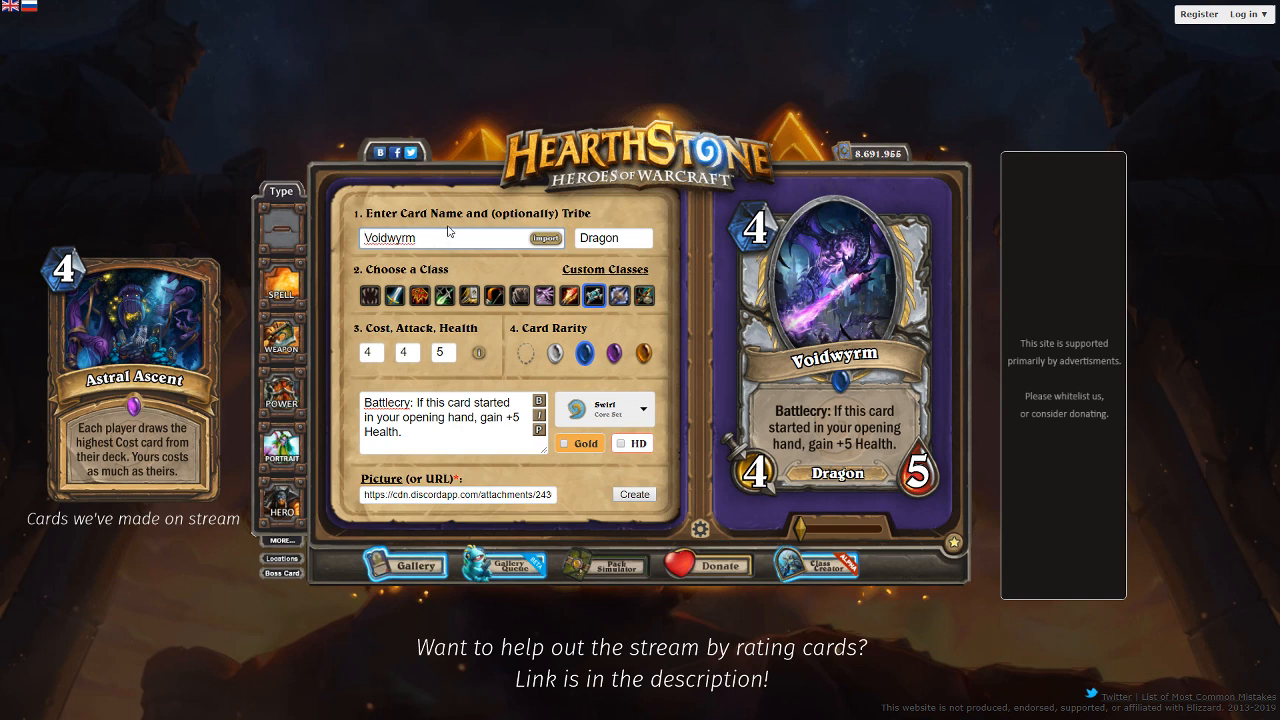
text(Guardian)
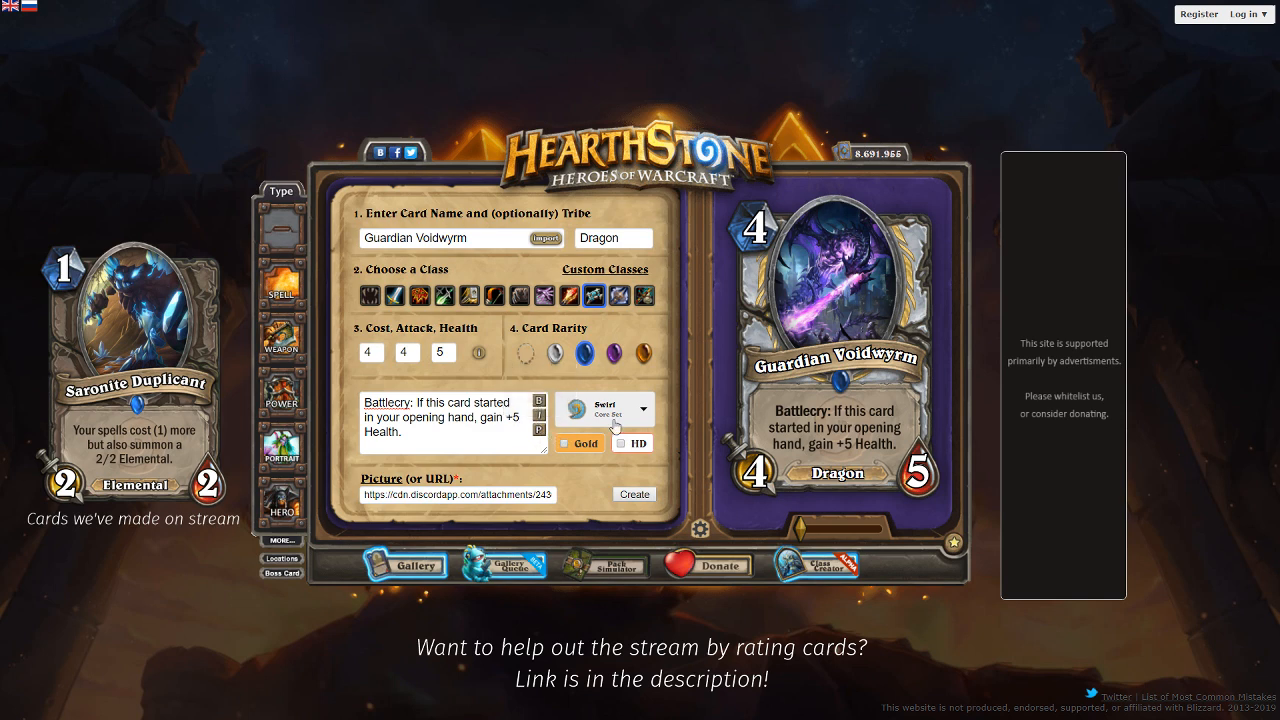
Step: Generate the finished Guardian Voidwyrm card and start a new one
drag(536, 495, 563, 490)
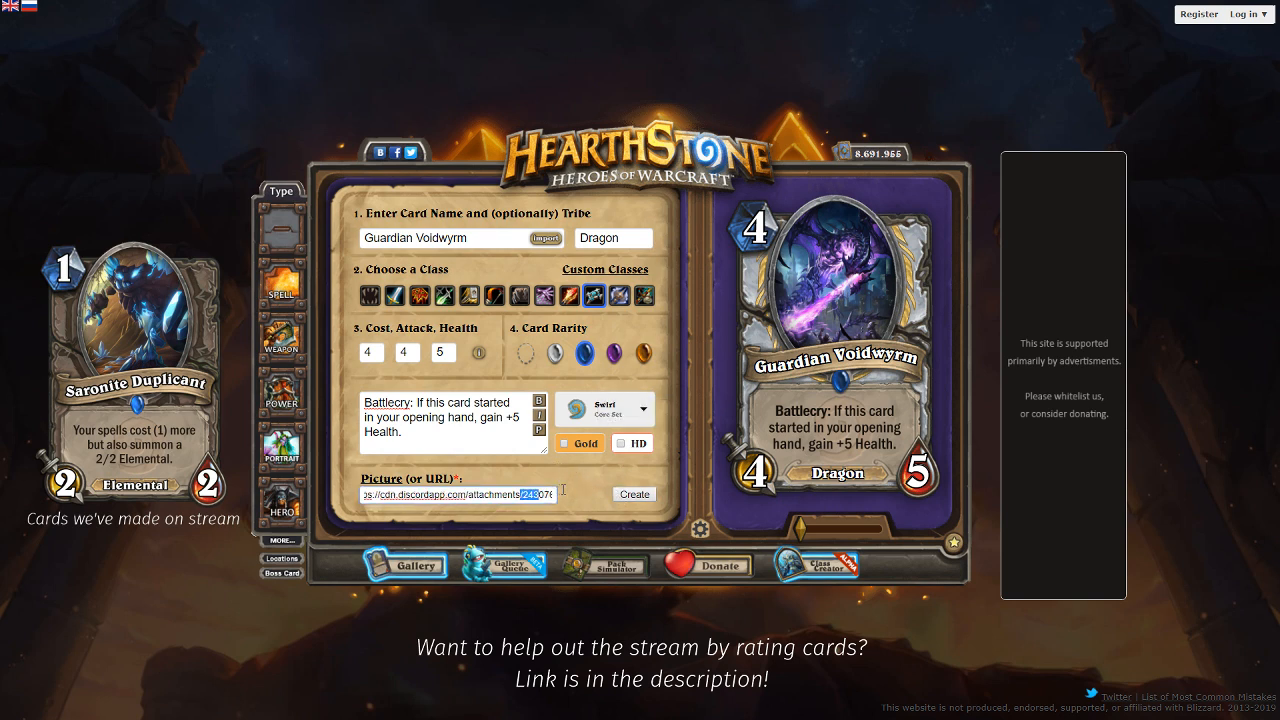
key(ctrl+a)
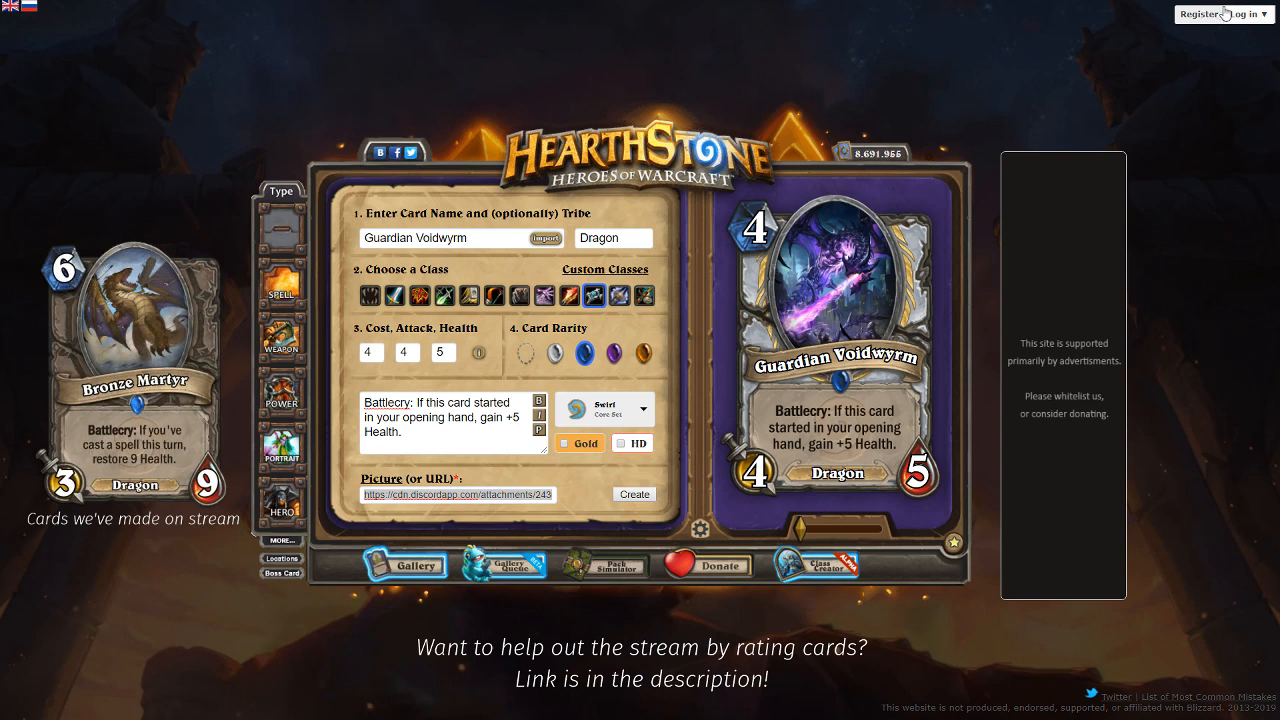
click(634, 494)
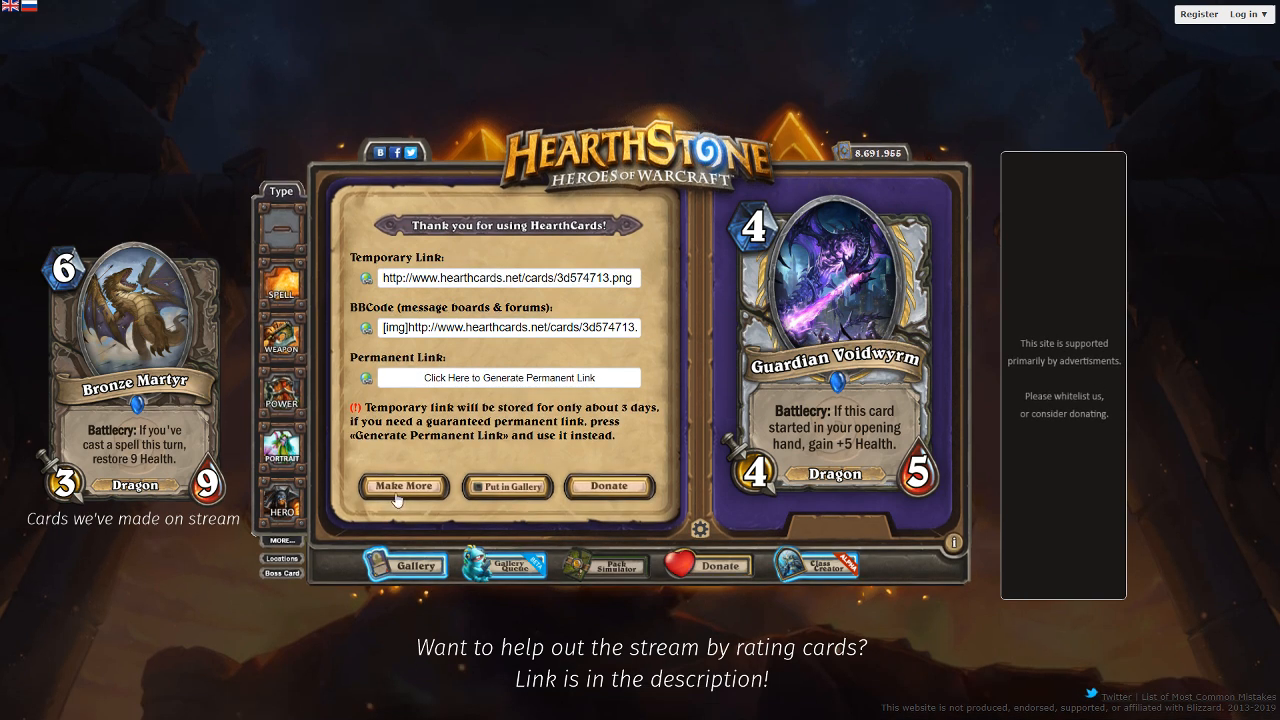
click(405, 490)
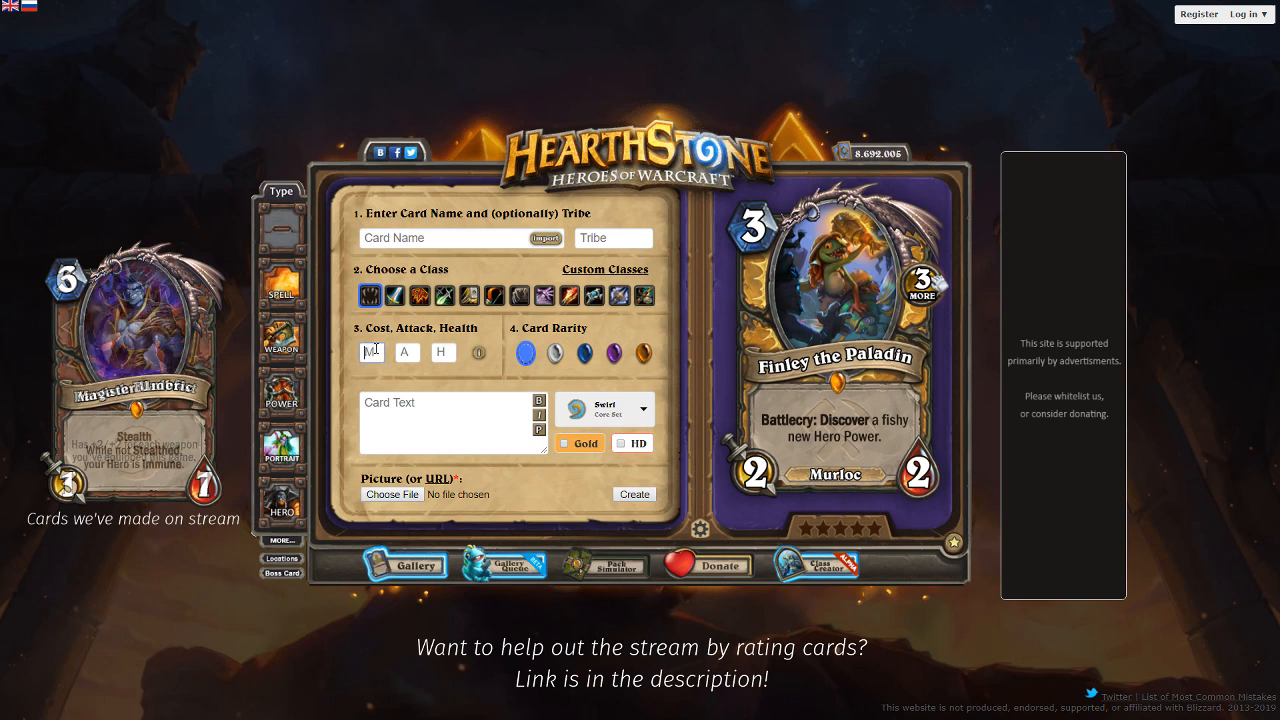
Step: Set the new minion's cost, attack and health to 5 each
click(375, 349)
text(5)
key(Tab)
text(5)
key(Tab)
text(5)
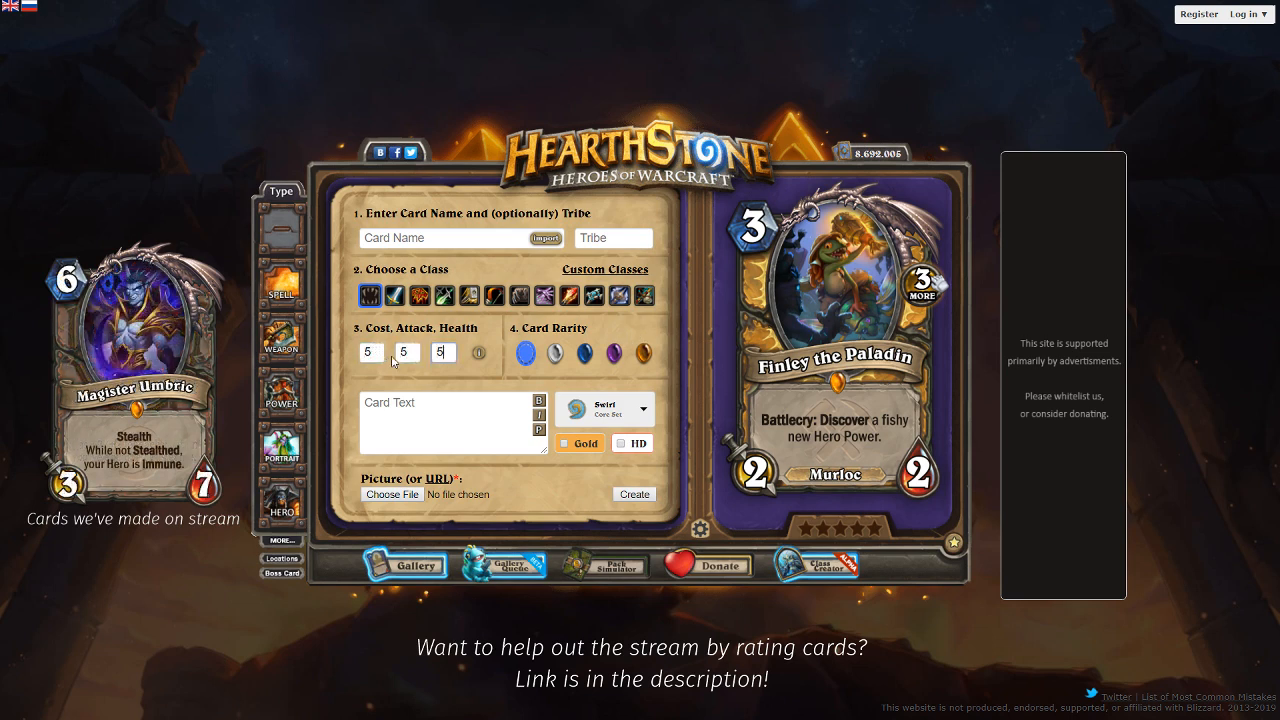
Step: Enter the card text "If this starts in your opening hand, transform into a 2/3 Zombie Chow." and update the preview
click(432, 400)
text(C)
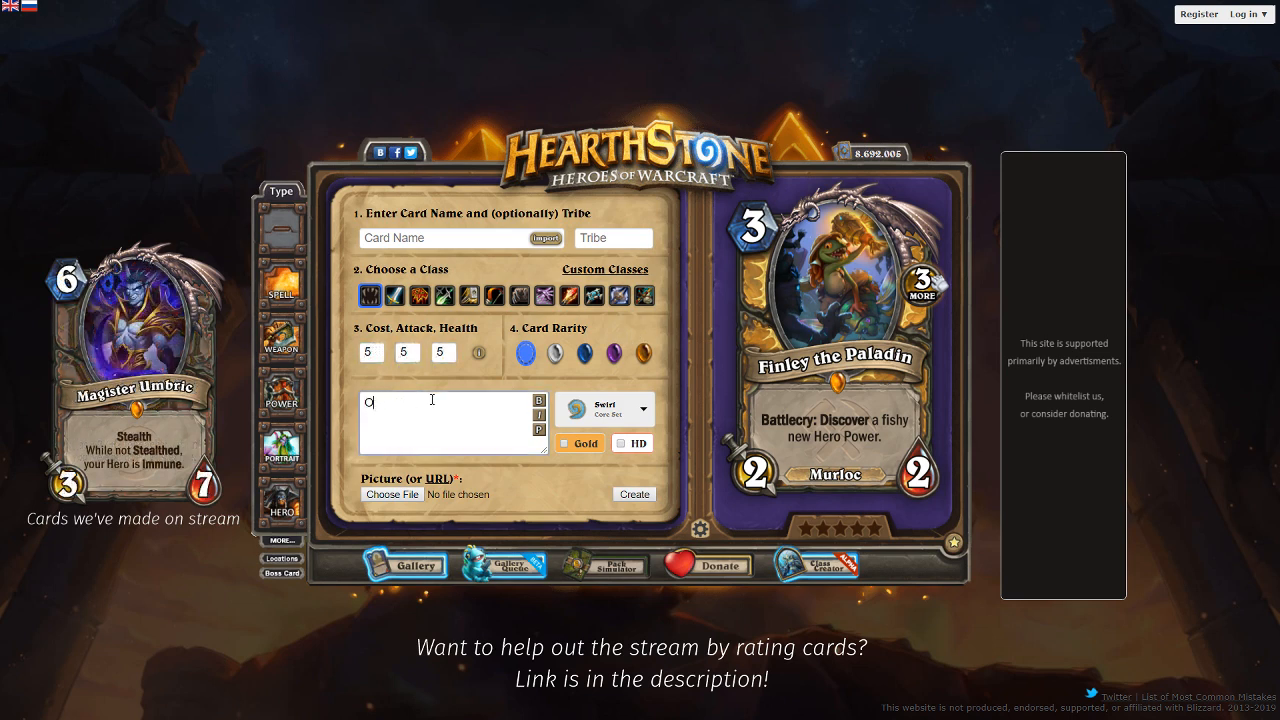
key(BackSpace)
text(If this starts in your opening hand, tran)
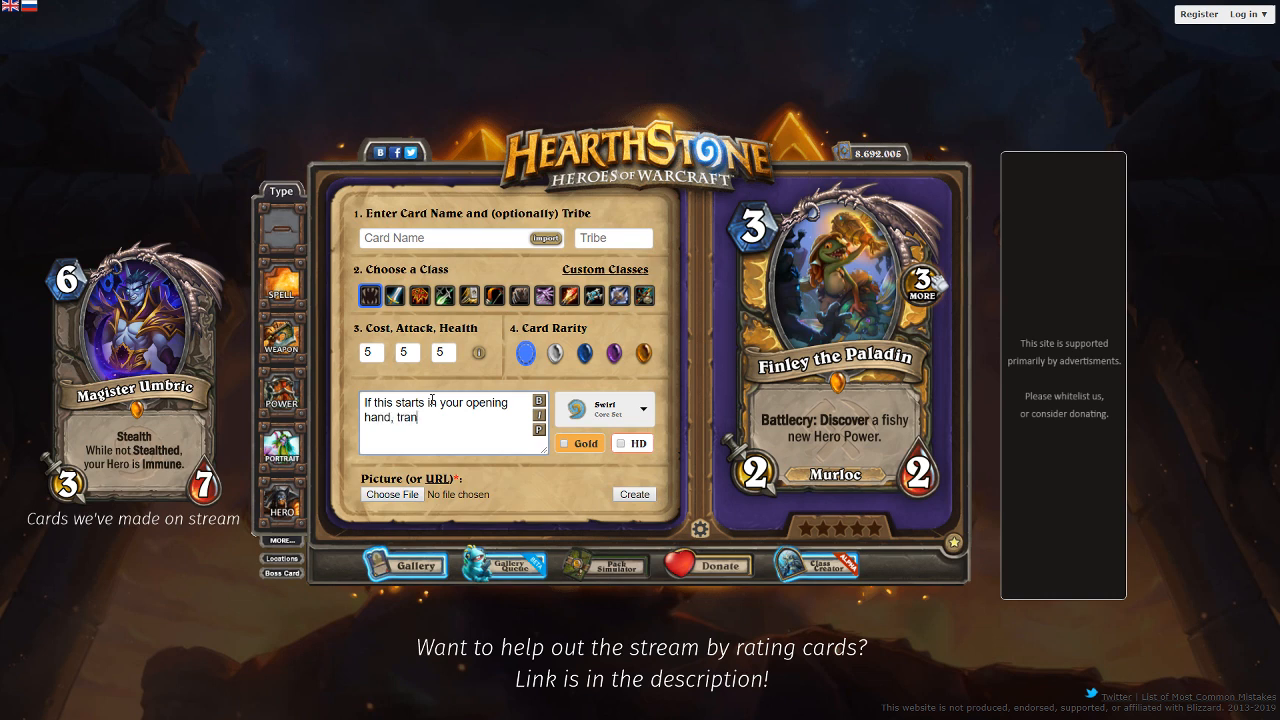
text(sform into a 2/3 Zomble CHow.)
key(BackSpace)
key(BackSpace)
key(BackSpace)
key(BackSpace)
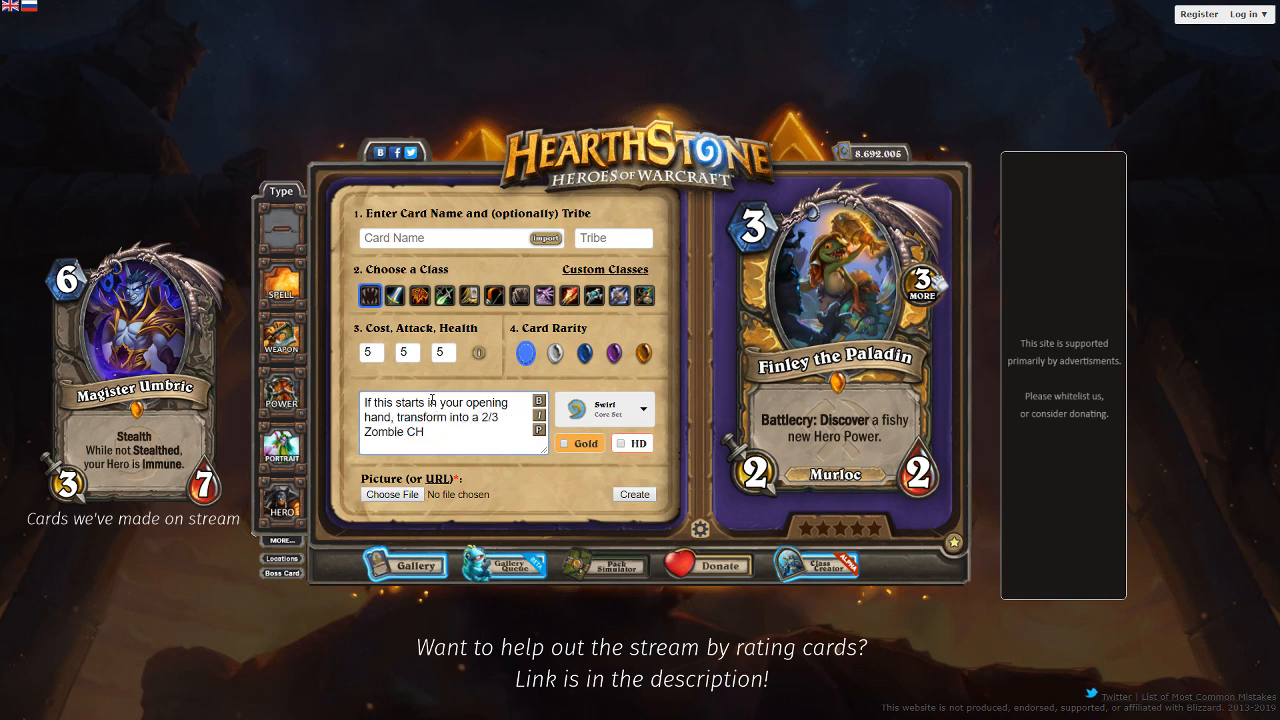
text(how.)
click(539, 431)
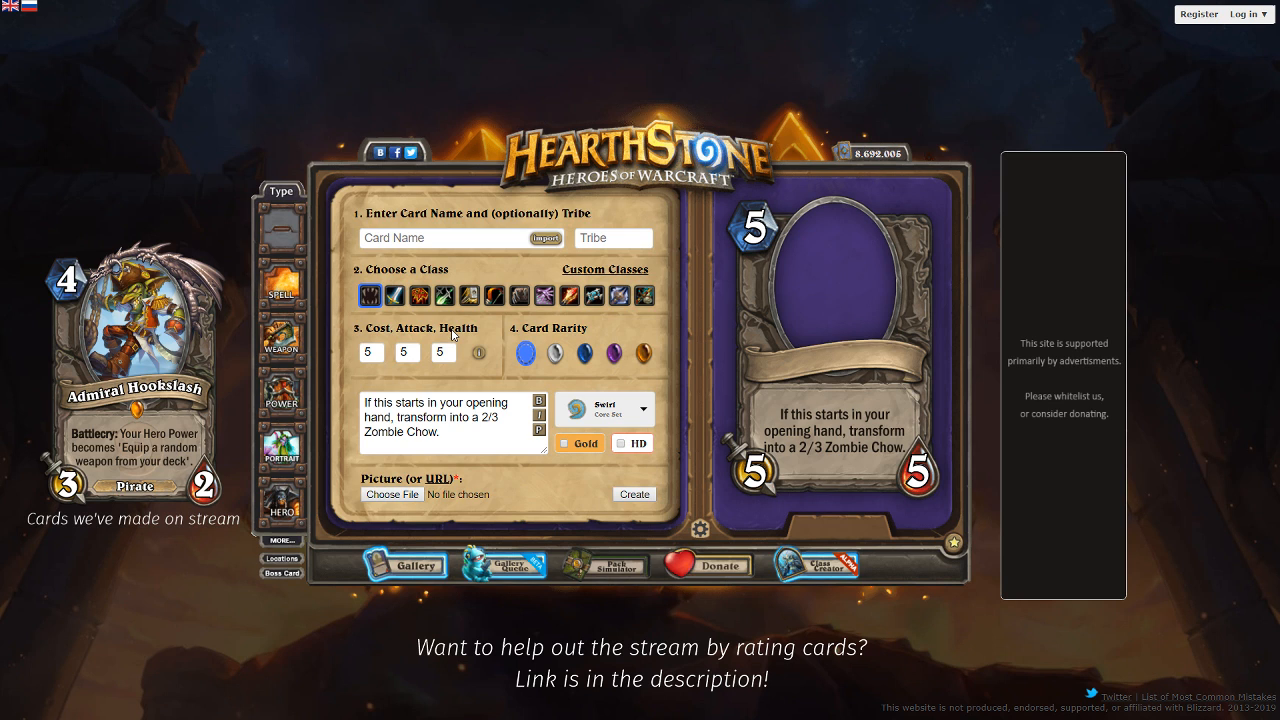
Step: Change the transformation in the card text to "1/3 Dire Mole." and set the expansion watermark to Kobolds
click(473, 435)
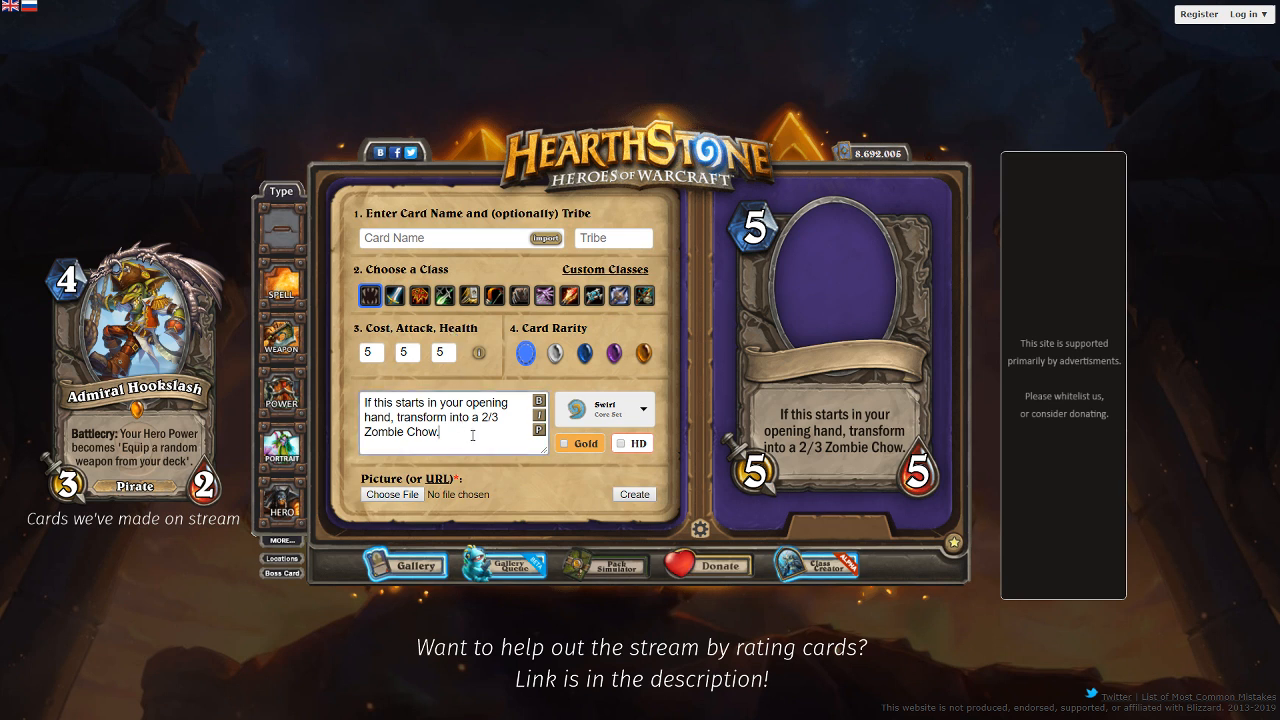
drag(473, 435, 481, 417)
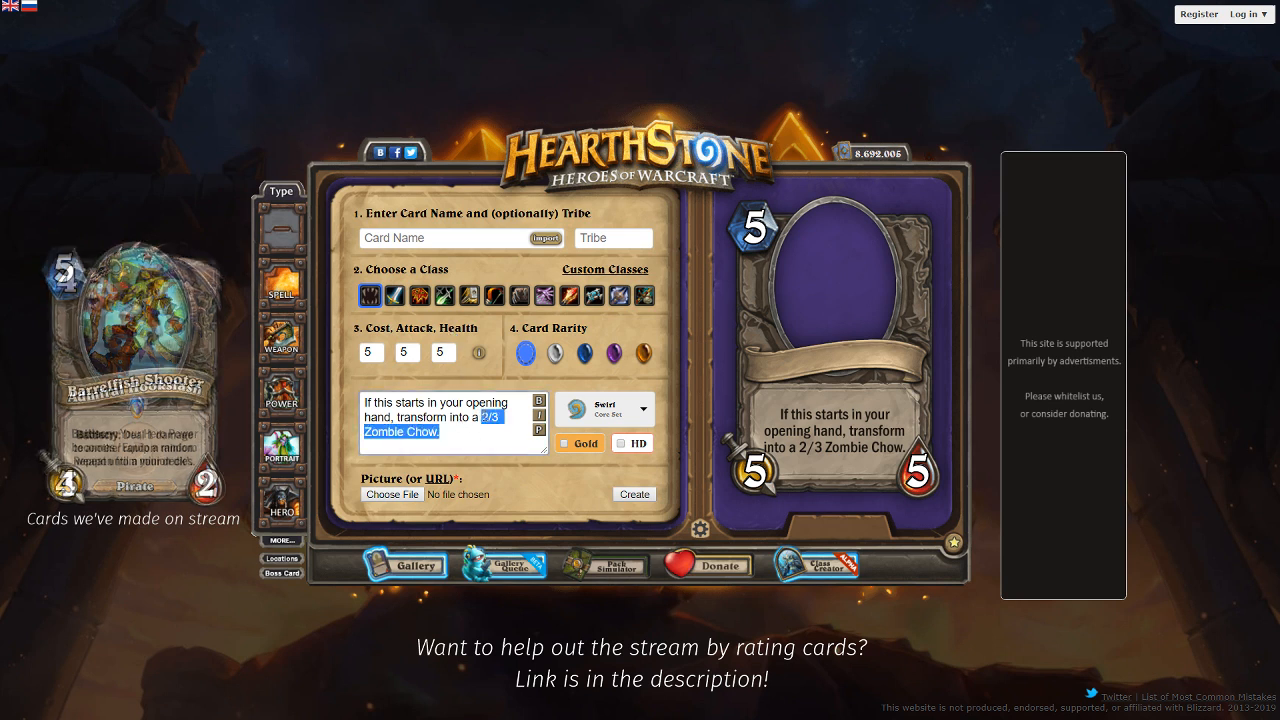
text(1/3 Dire Mo)
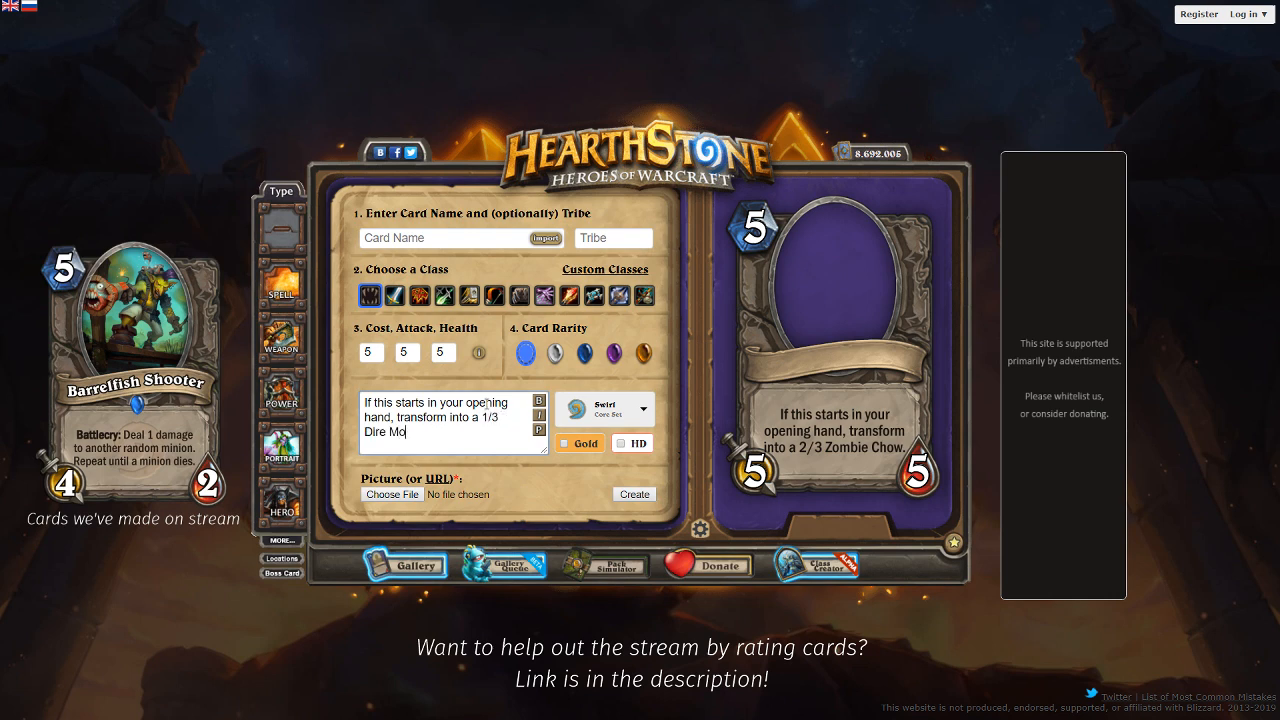
text(le.)
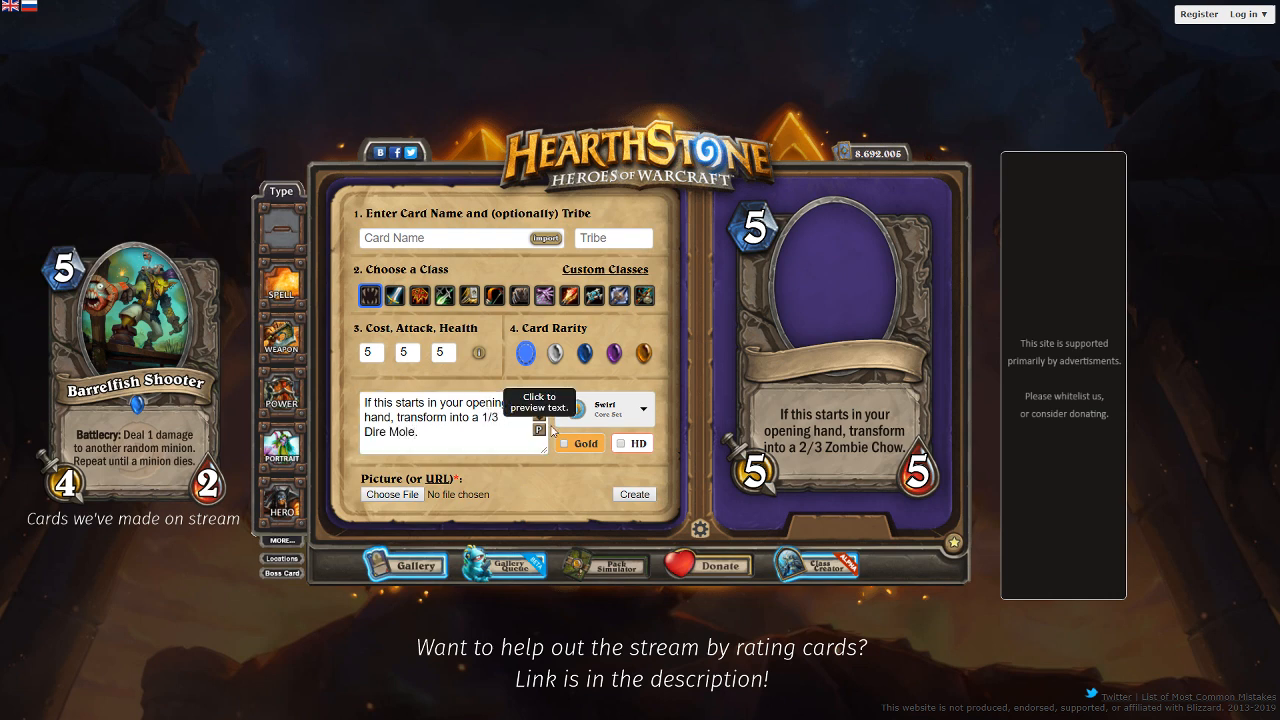
click(582, 409)
scroll(605, 560, down, 1)
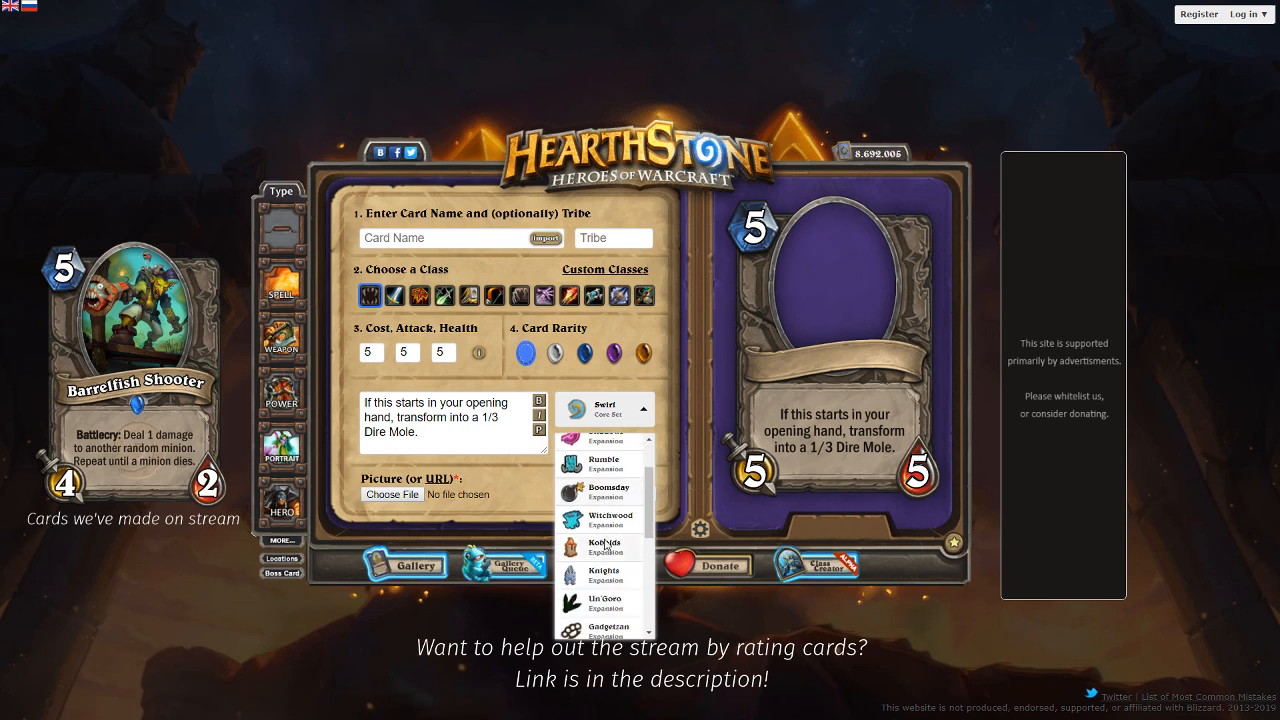
click(605, 547)
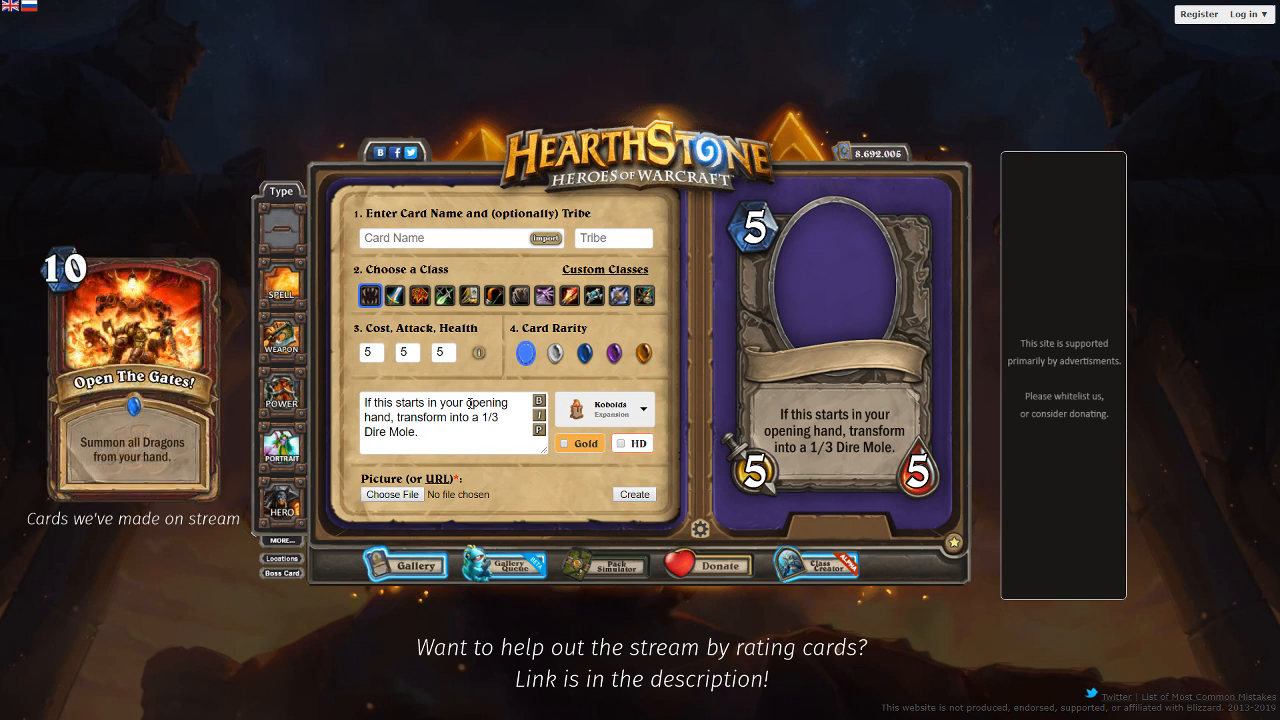
Step: Set the minion's cost to 6, attack to 3 and health to 9, and make its tribe Beast
double_click(416, 349)
text(3)
double_click(437, 352)
text(9)
double_click(372, 352)
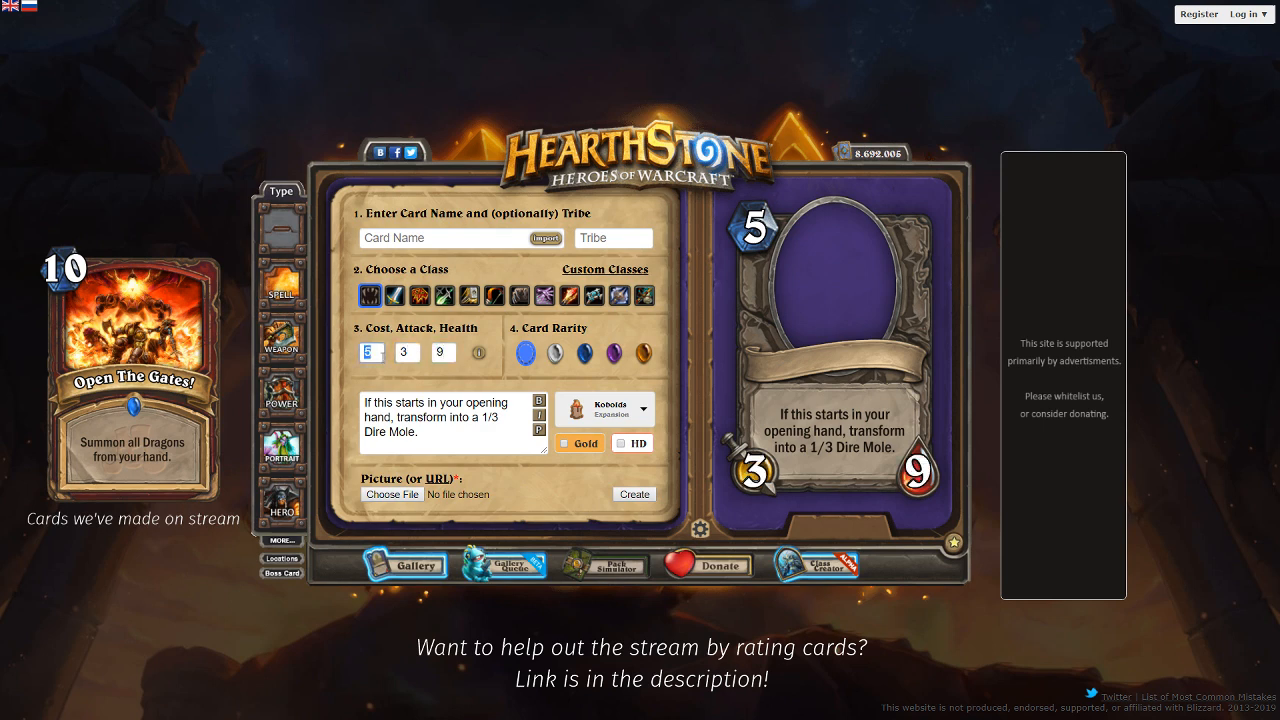
text(6)
click(602, 242)
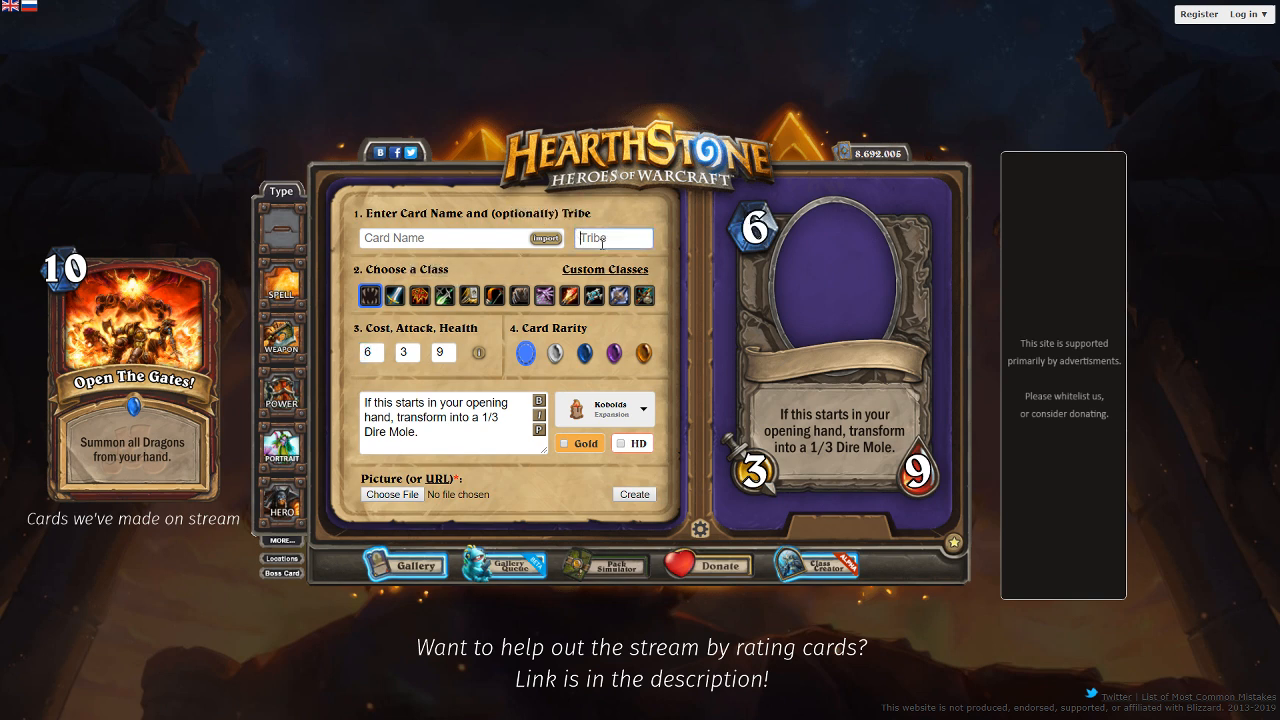
text(Beast)
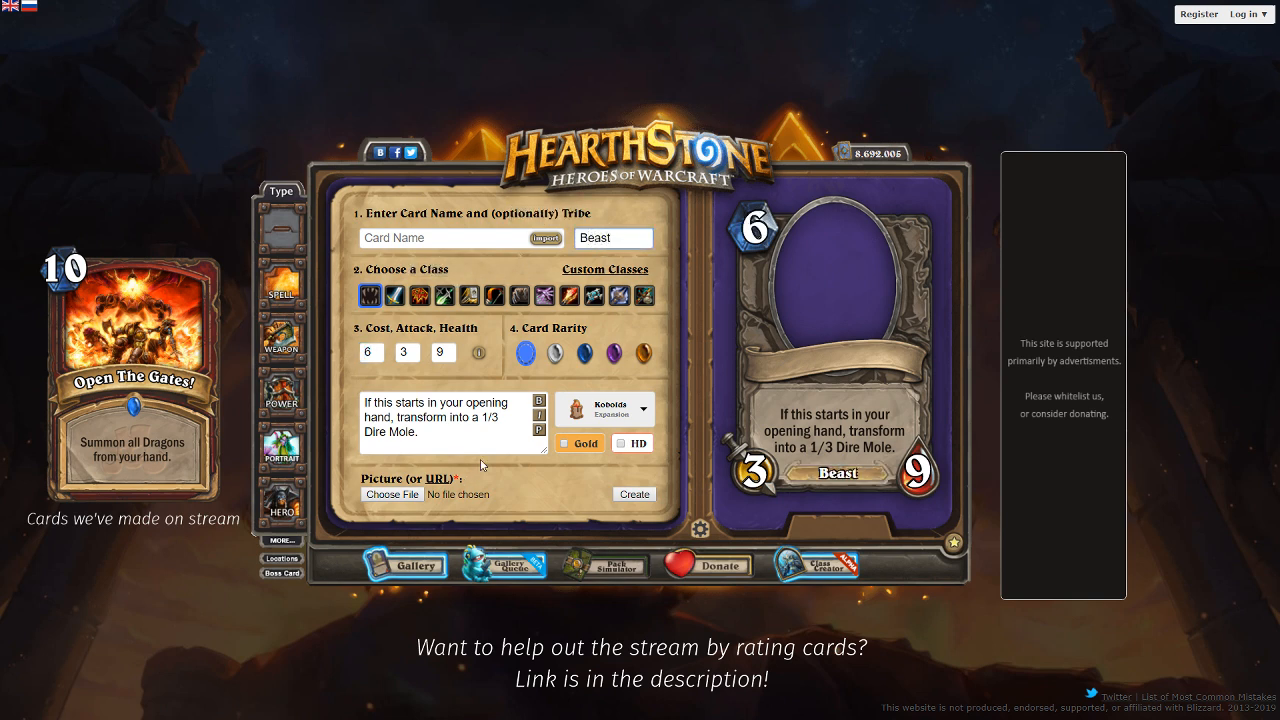
click(538, 432)
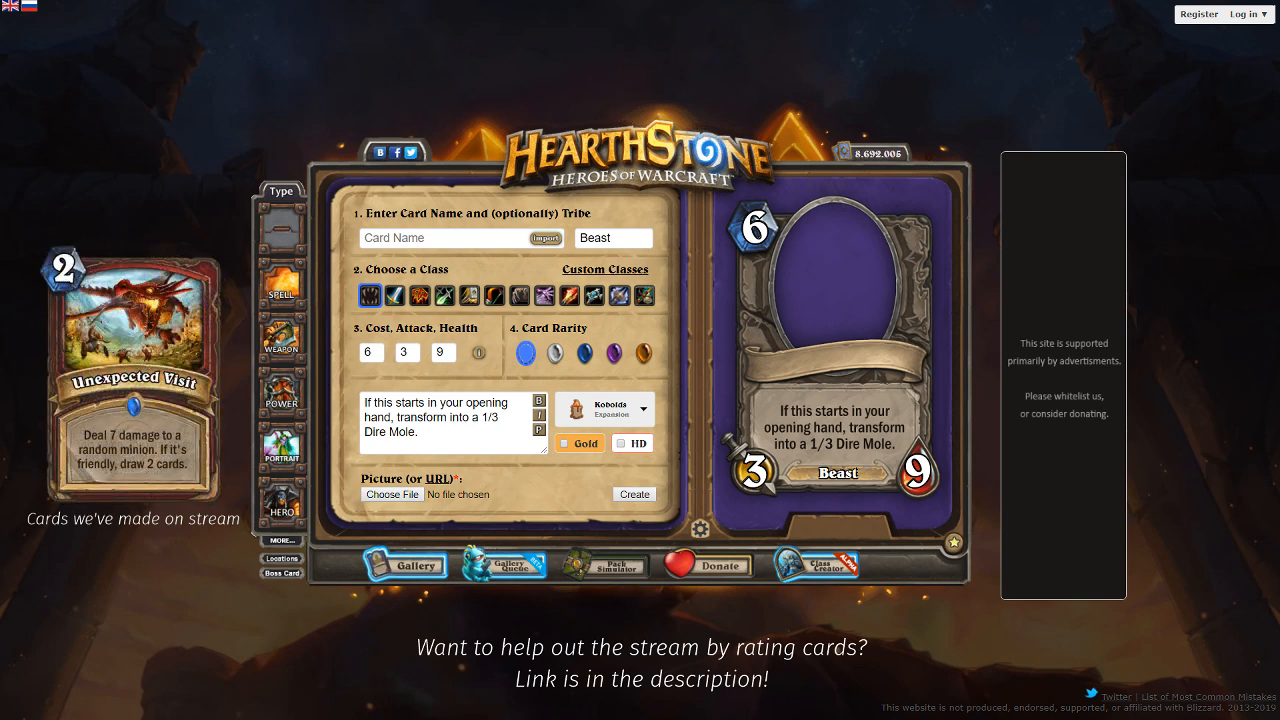
Step: Load the mole rat artwork as the card picture from its copied image URL
click(437, 479)
click(446, 494)
key(ctrl+v)
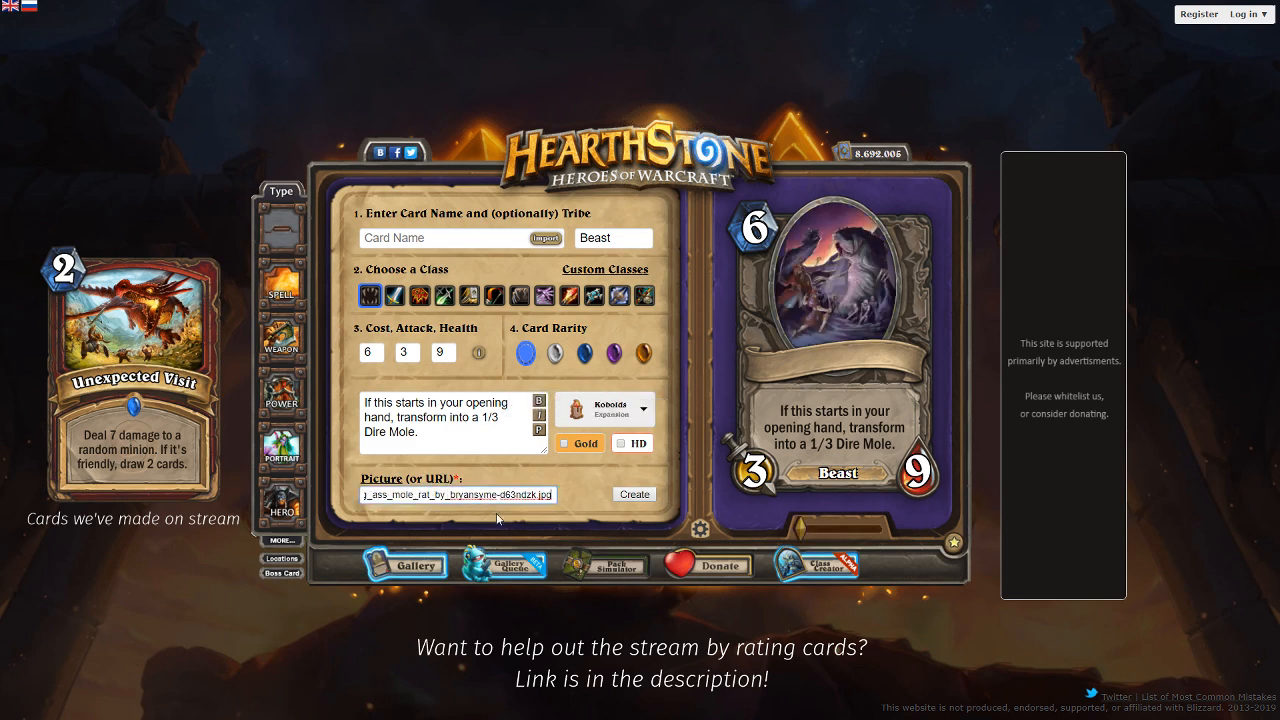
drag(466, 495, 444, 509)
click(471, 509)
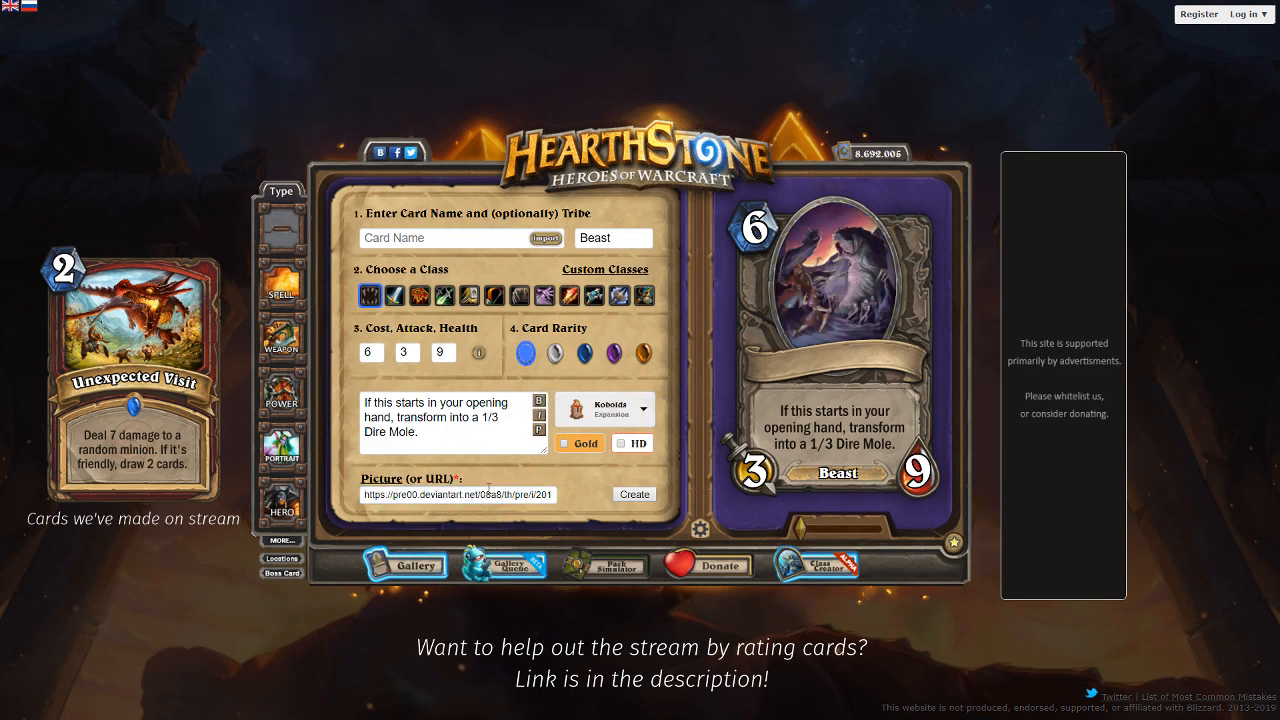
double_click(494, 495)
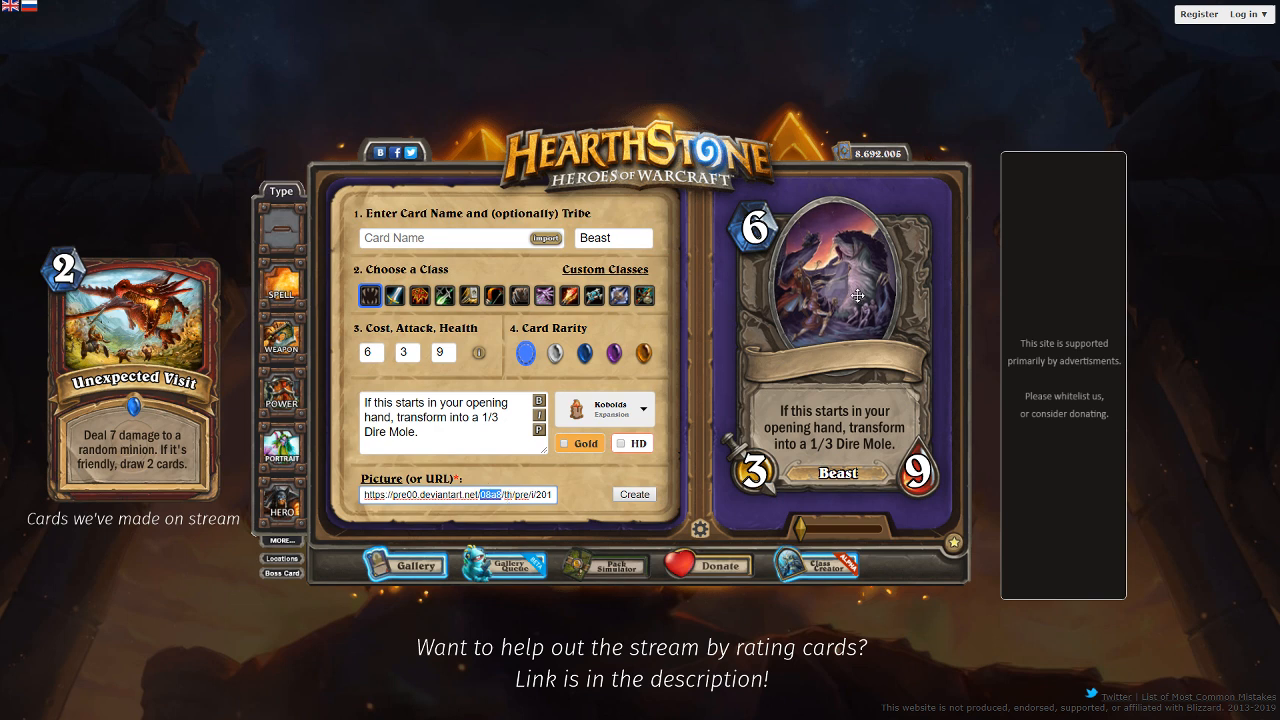
Step: Enlarge the mole rat artwork slightly and reposition it within the card's portrait frame
drag(803, 523, 812, 520)
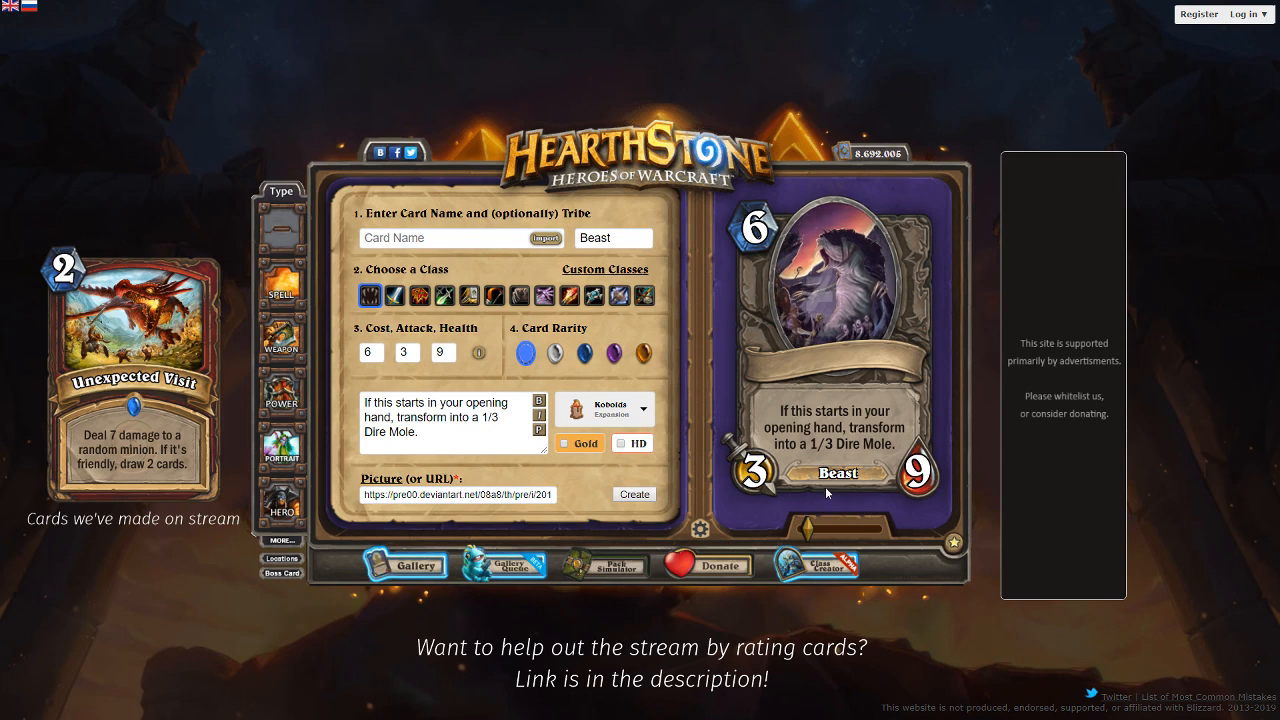
drag(808, 526, 813, 527)
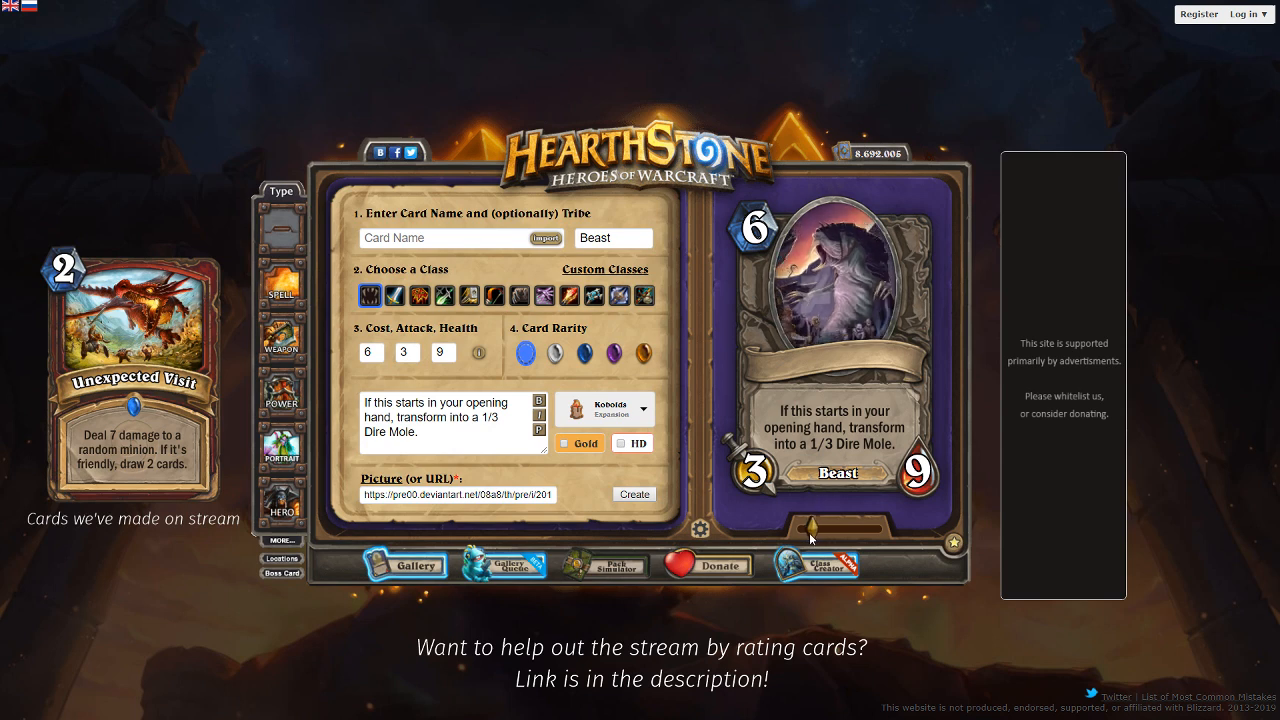
drag(809, 380, 779, 345)
drag(846, 302, 830, 284)
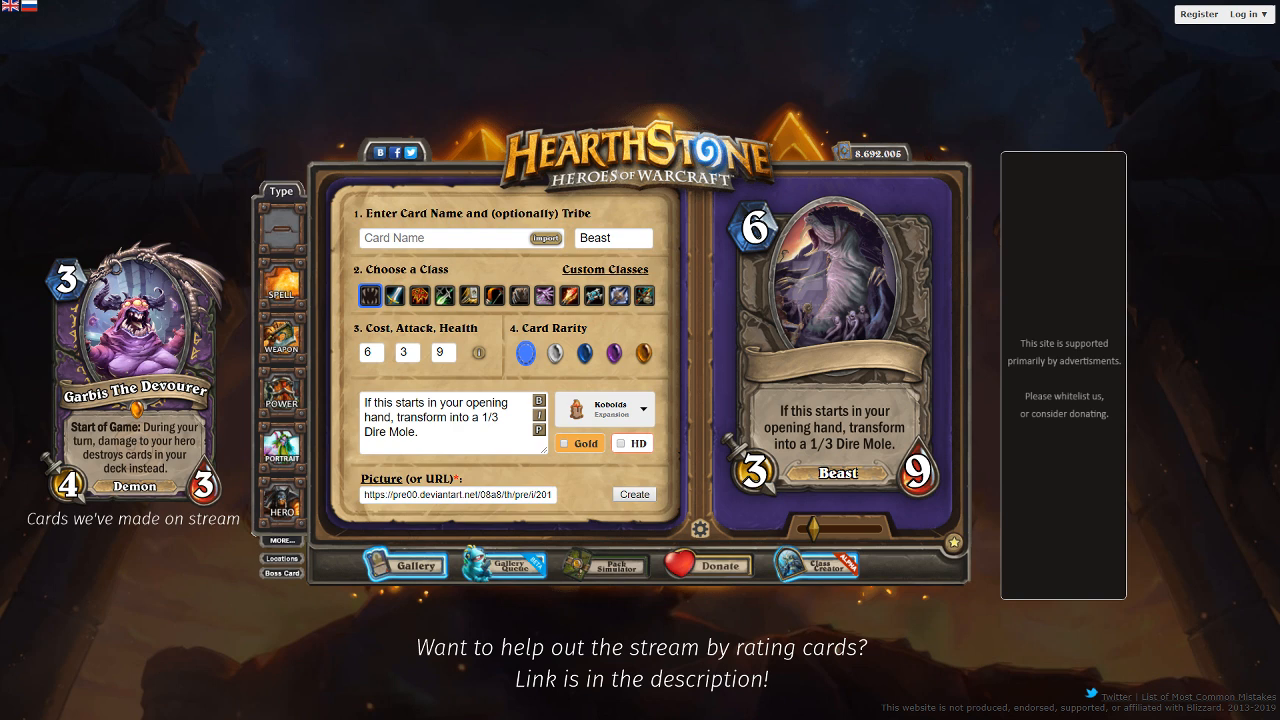
Step: Make the card a Warlock minion and replace "Dire Mole" with "Voidwalker" in the card text
click(544, 295)
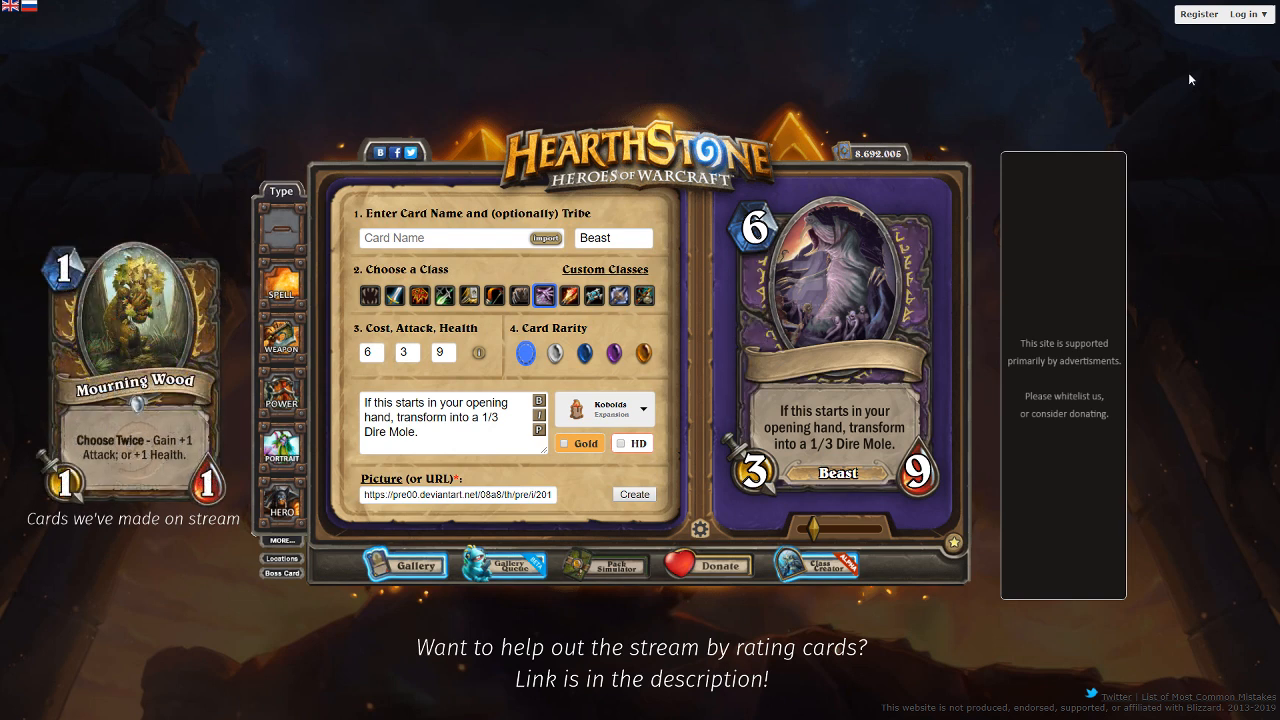
drag(474, 431, 339, 449)
text(Voidwalkr.)
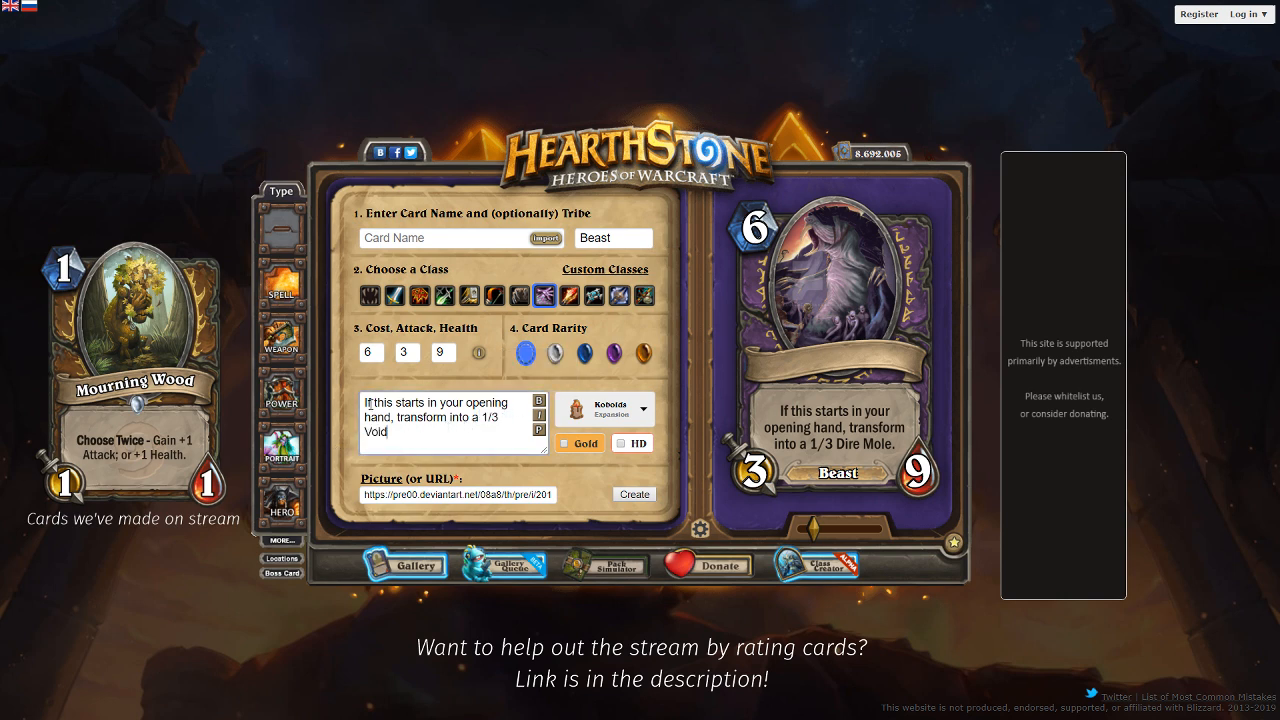
key(BackSpace)
text(er.)
click(541, 431)
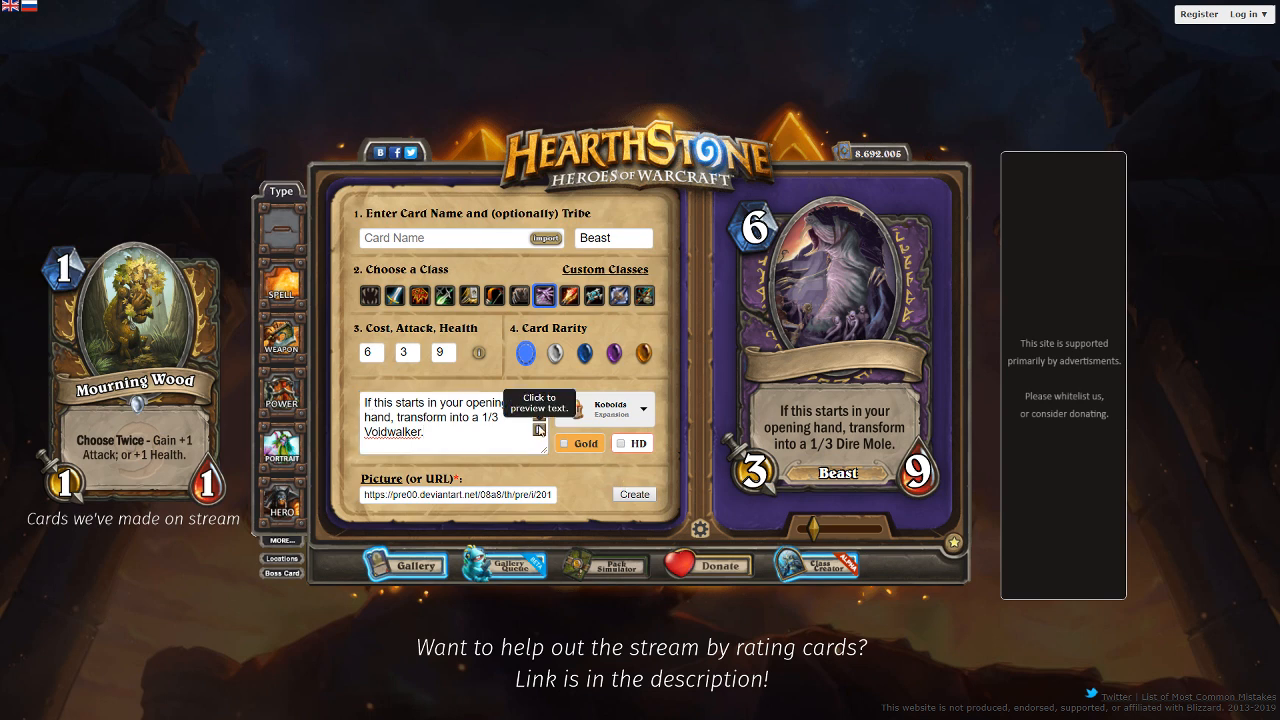
Step: Change the minion's tribe to Demon and refresh the card text preview
double_click(594, 239)
text(Demon)
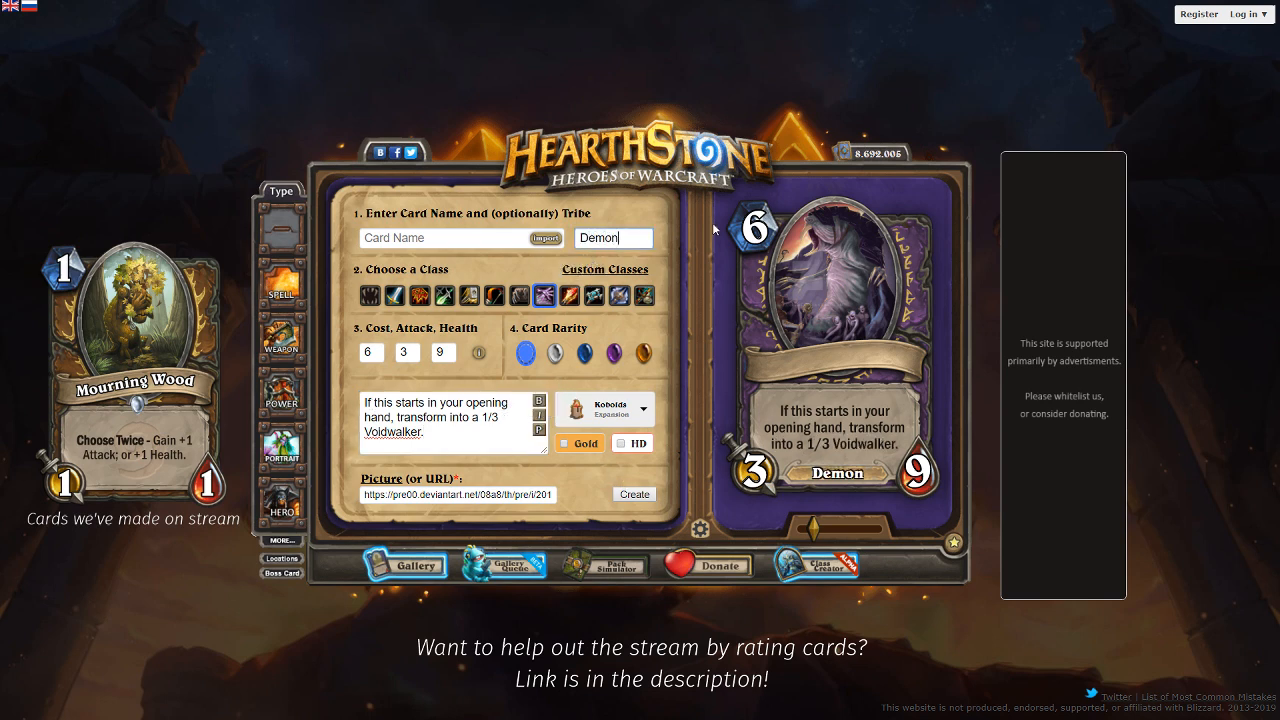
click(539, 431)
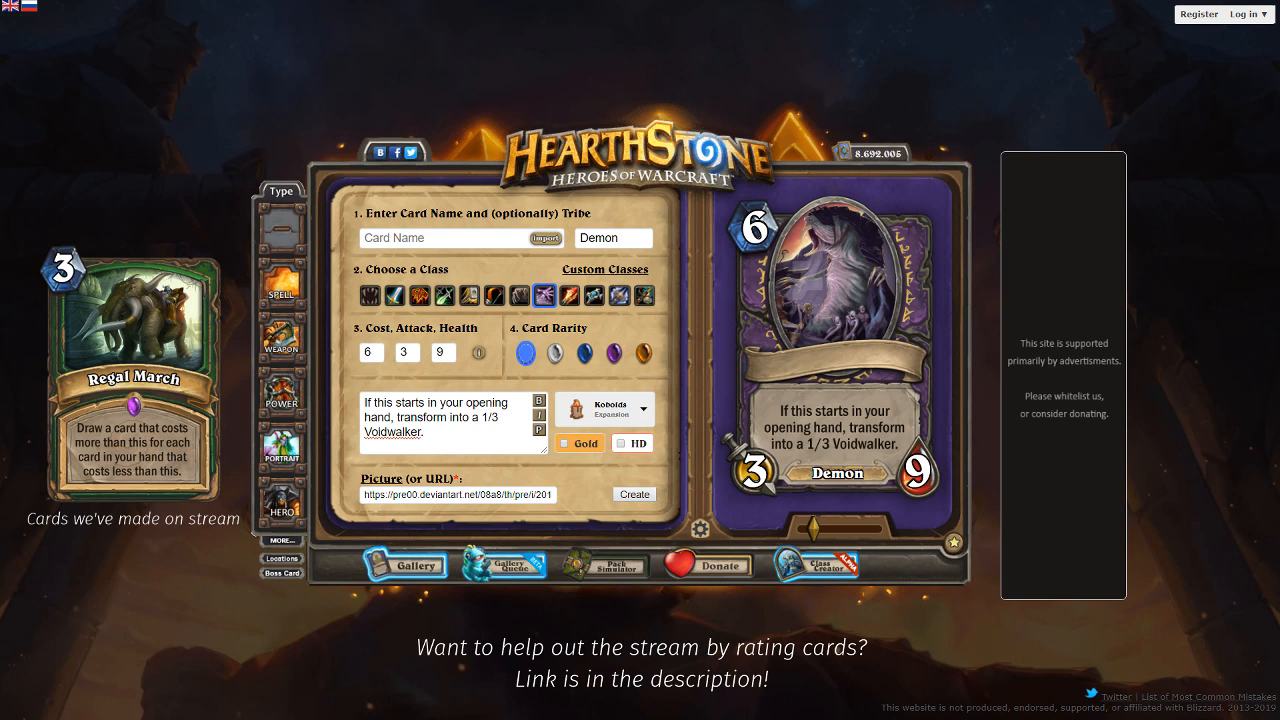
triple_click(526, 487)
text(http://i.imgur.com/QyrSqvZ.png)
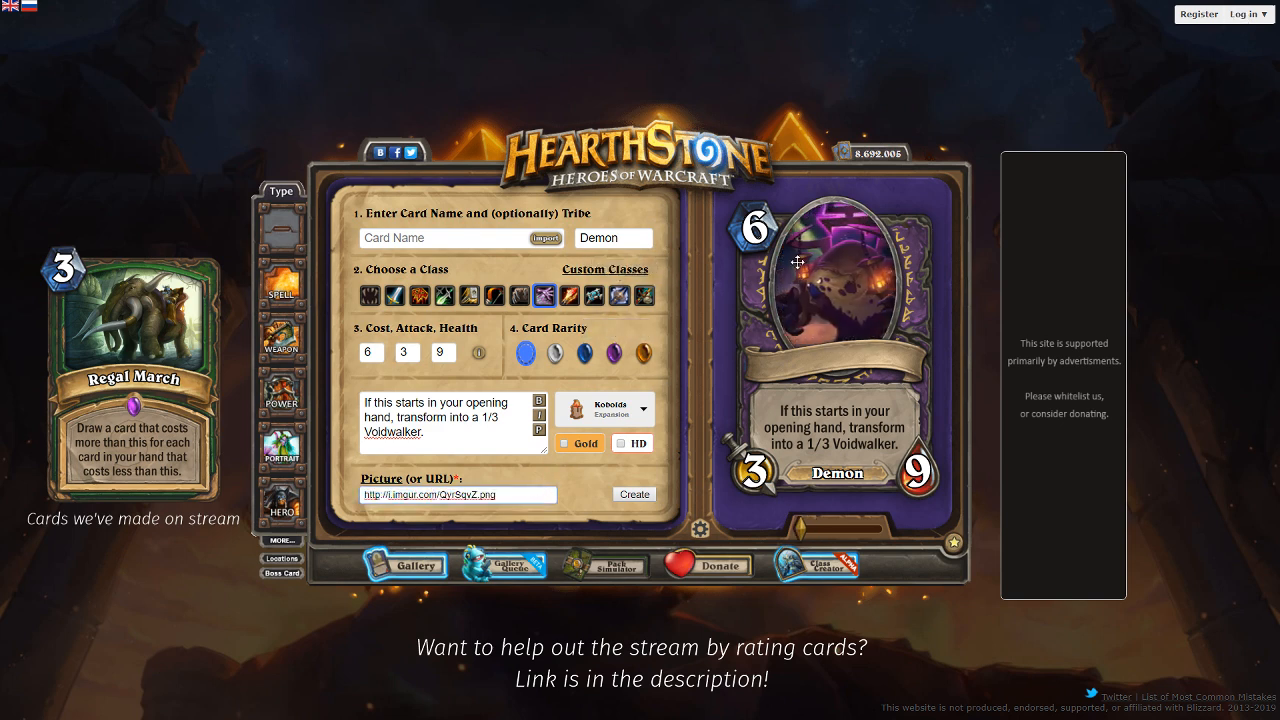
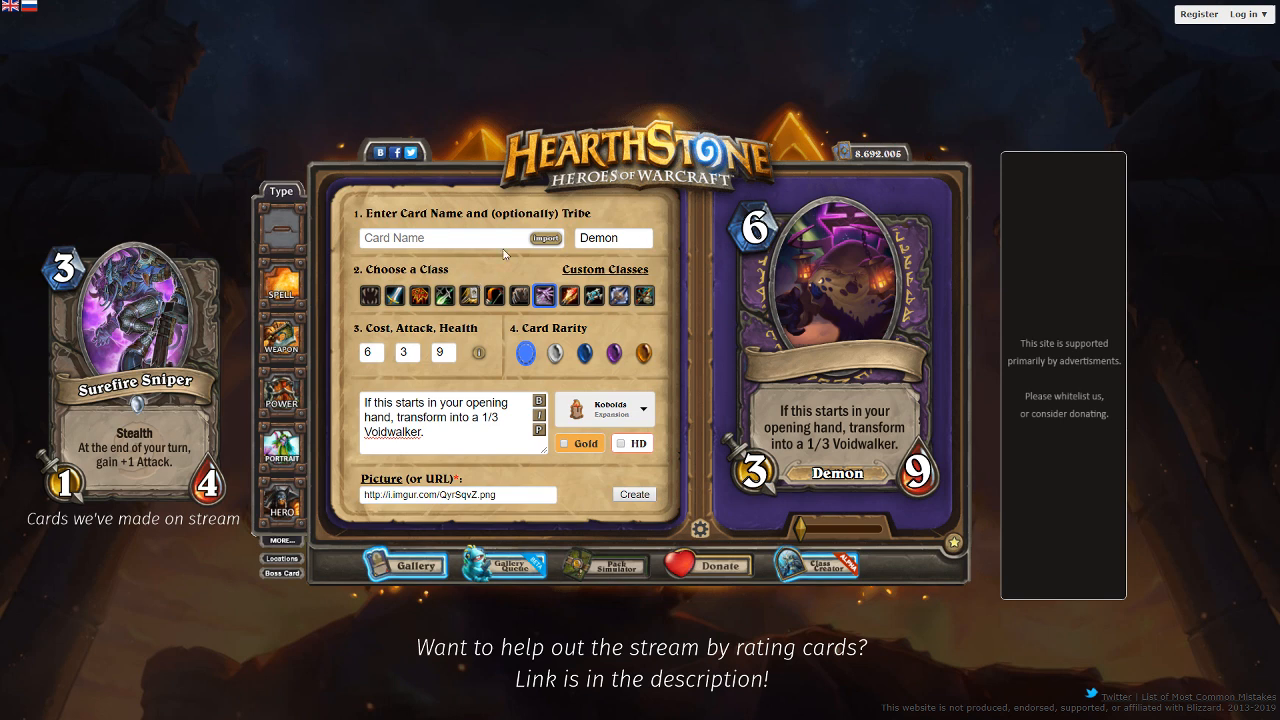
drag(904, 300, 899, 295)
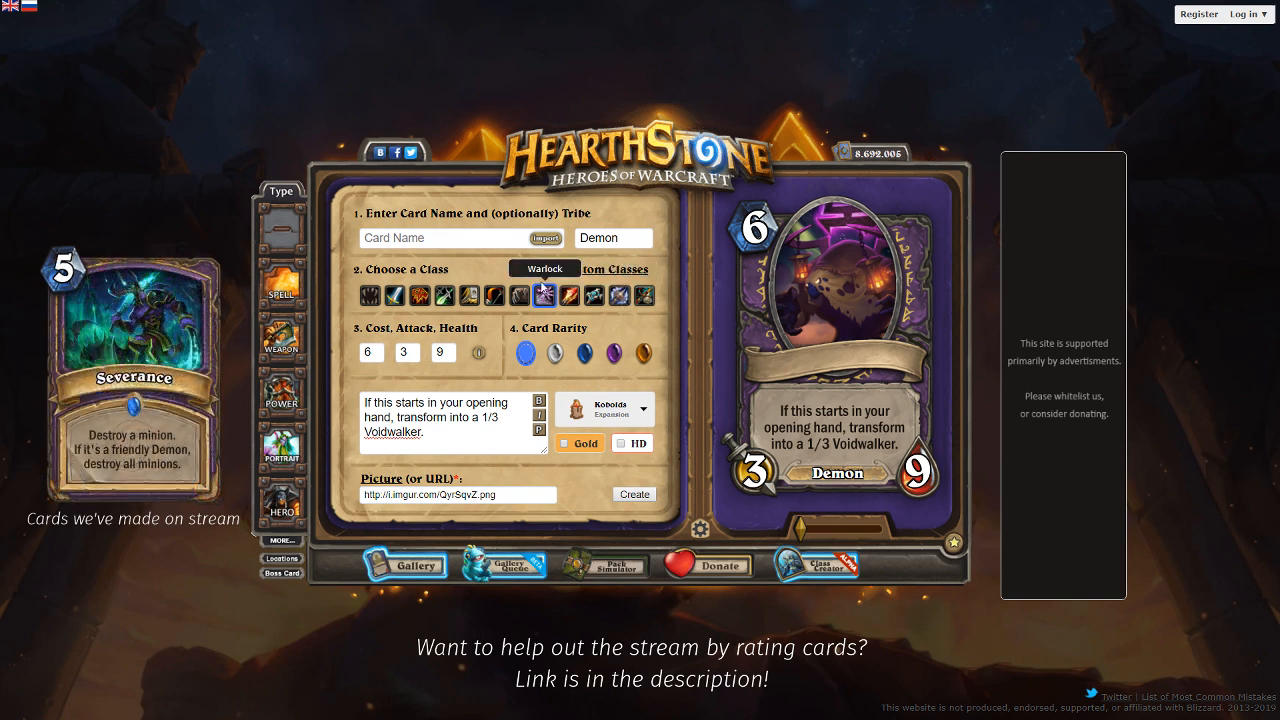
Step: Name the card "Dimension Walker" and set its rarity to Epic
click(437, 233)
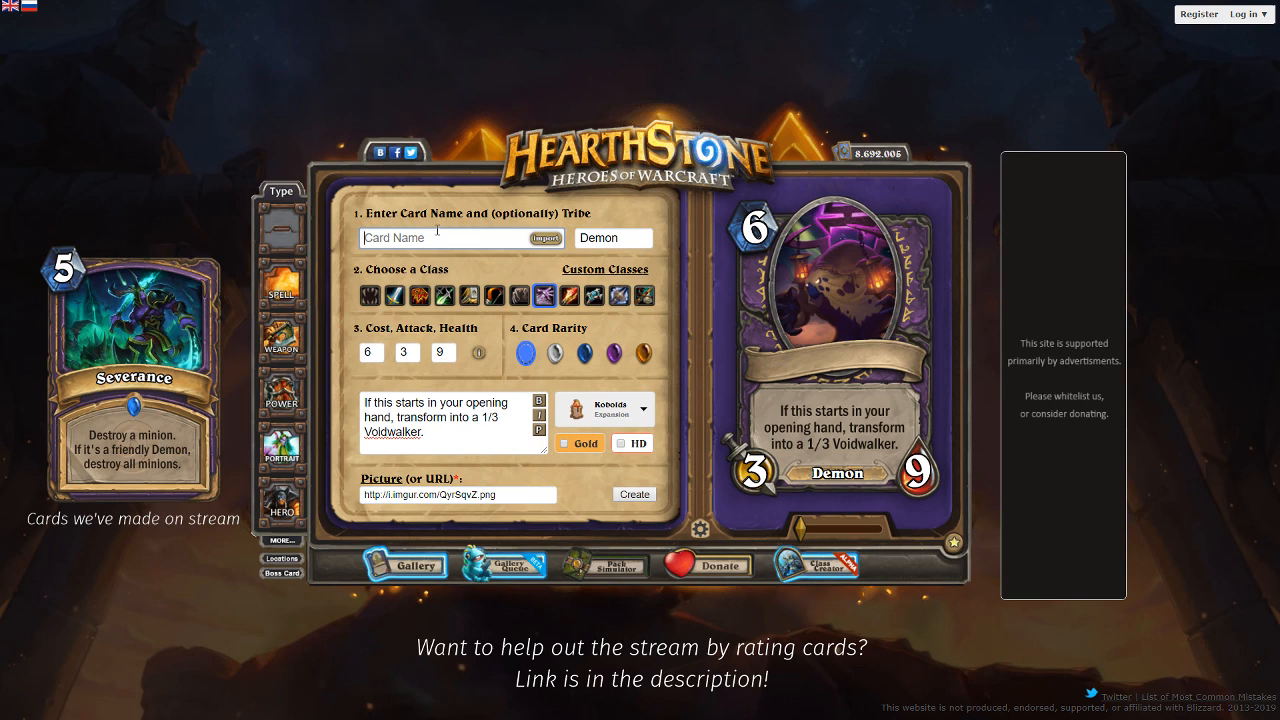
text(Dimensi)
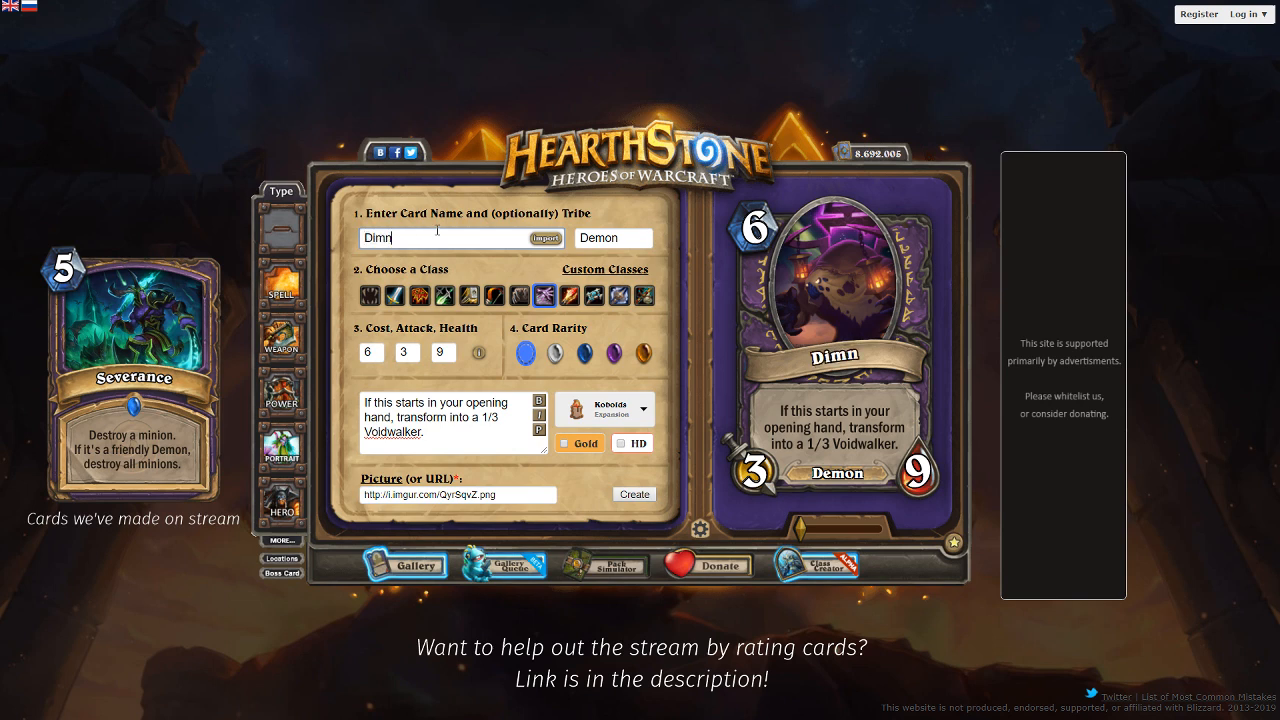
key(BackSpace)
key(BackSpace)
key(BackSpace)
text(ension Walker)
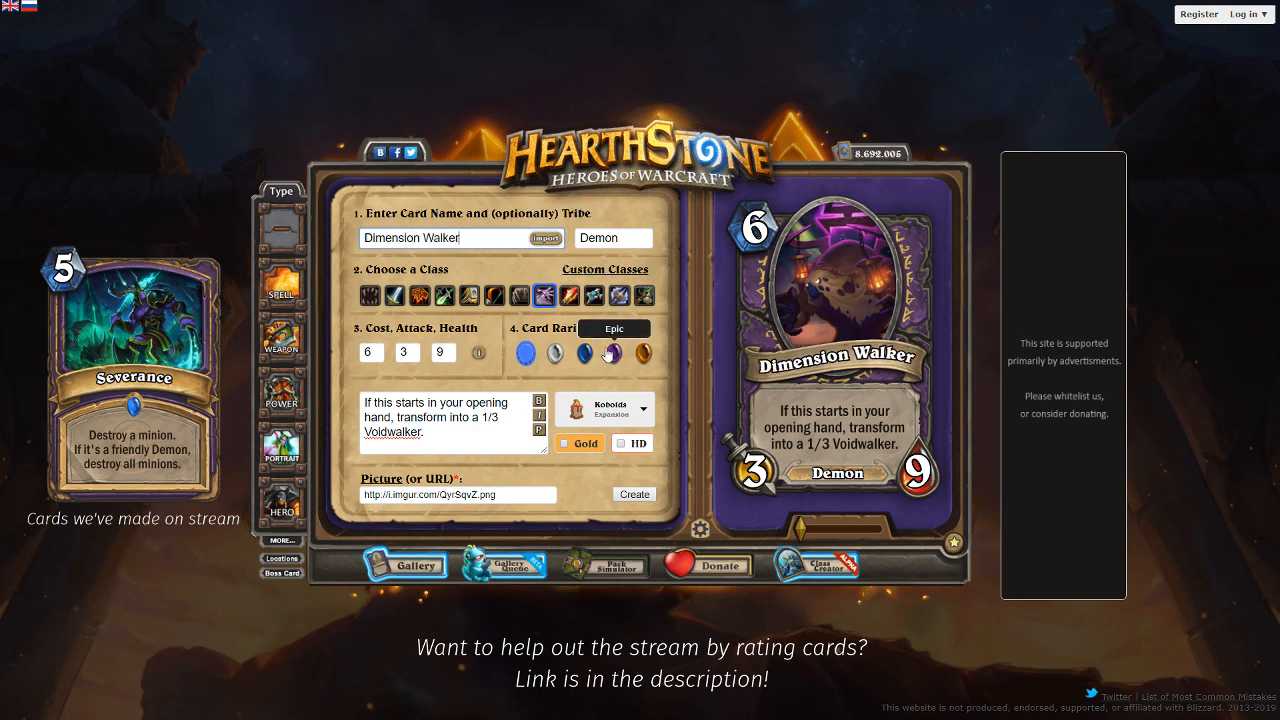
click(614, 352)
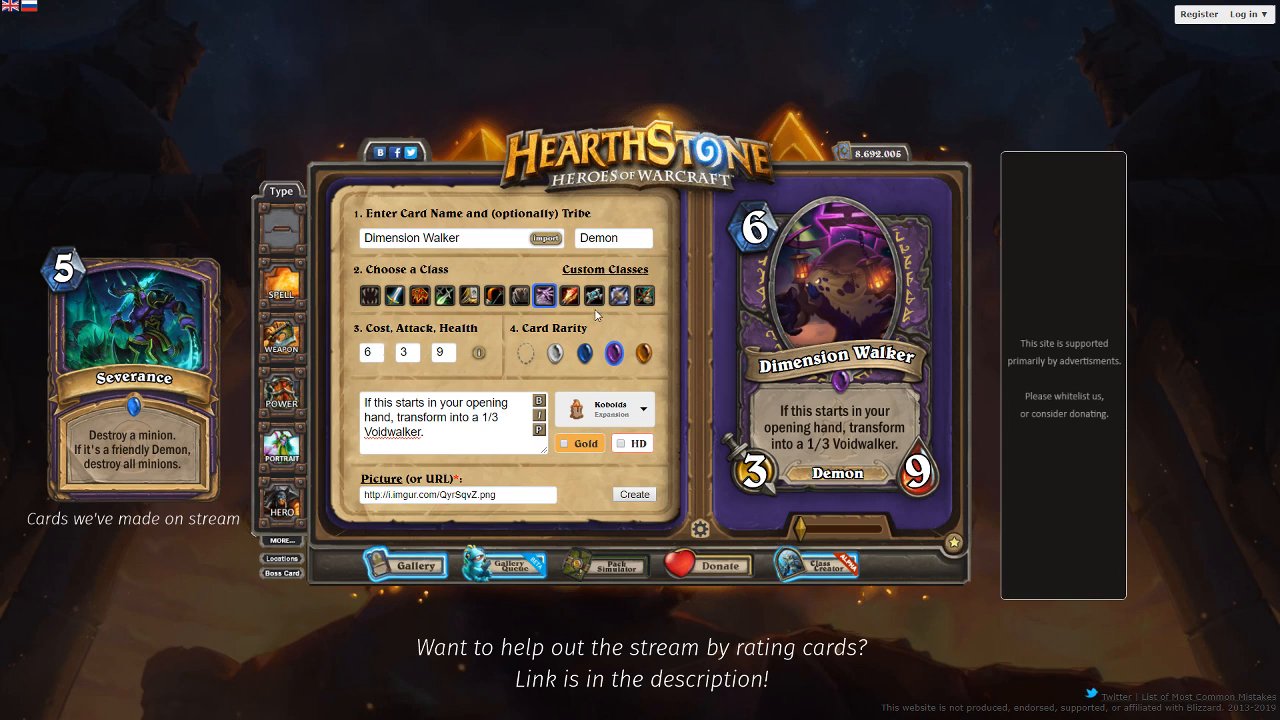
Step: Set the minion's attack and health to 6 each and switch the watermark back to the core set Swirl
double_click(366, 352)
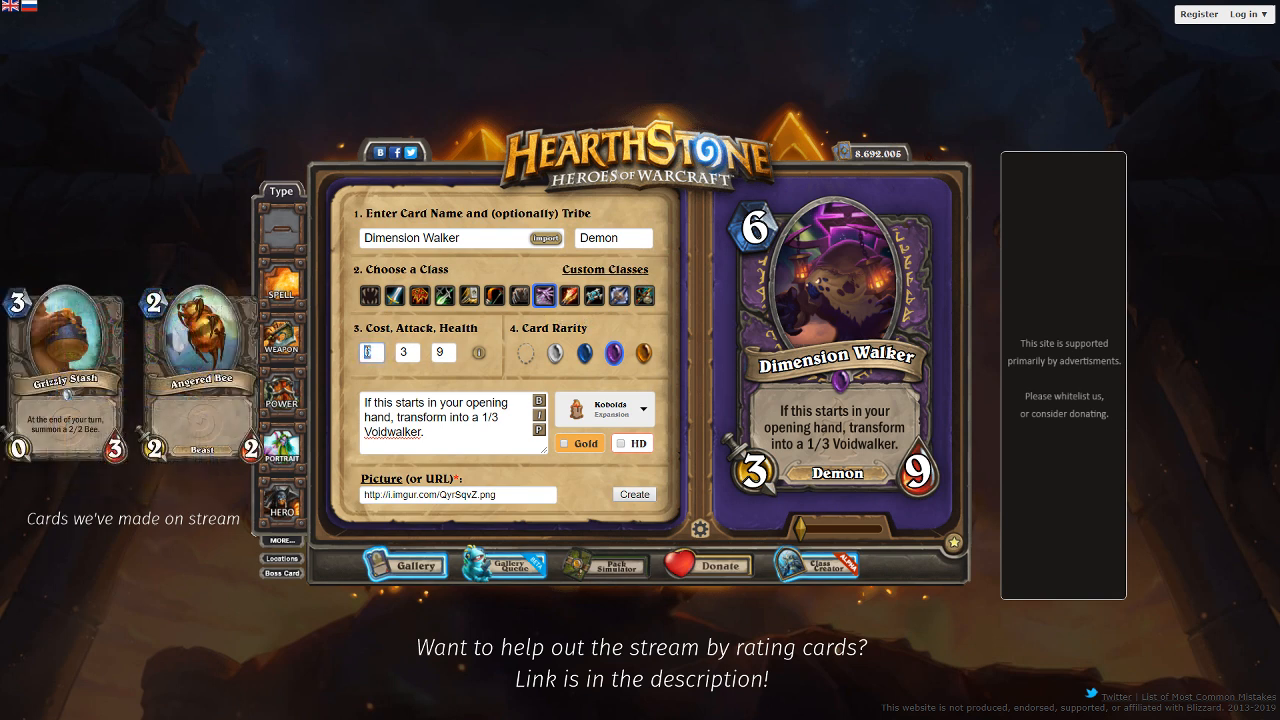
double_click(412, 352)
text(5)
key(BackSpace)
text(6)
key(Tab)
text(6)
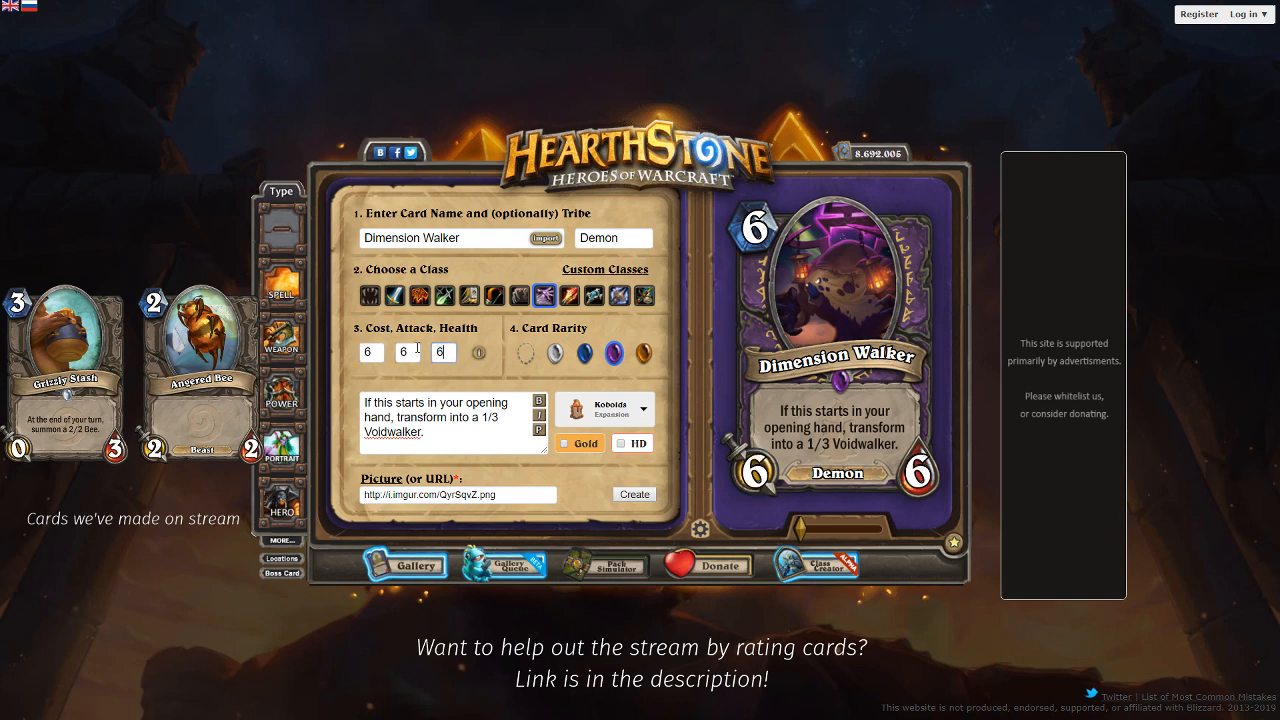
click(583, 419)
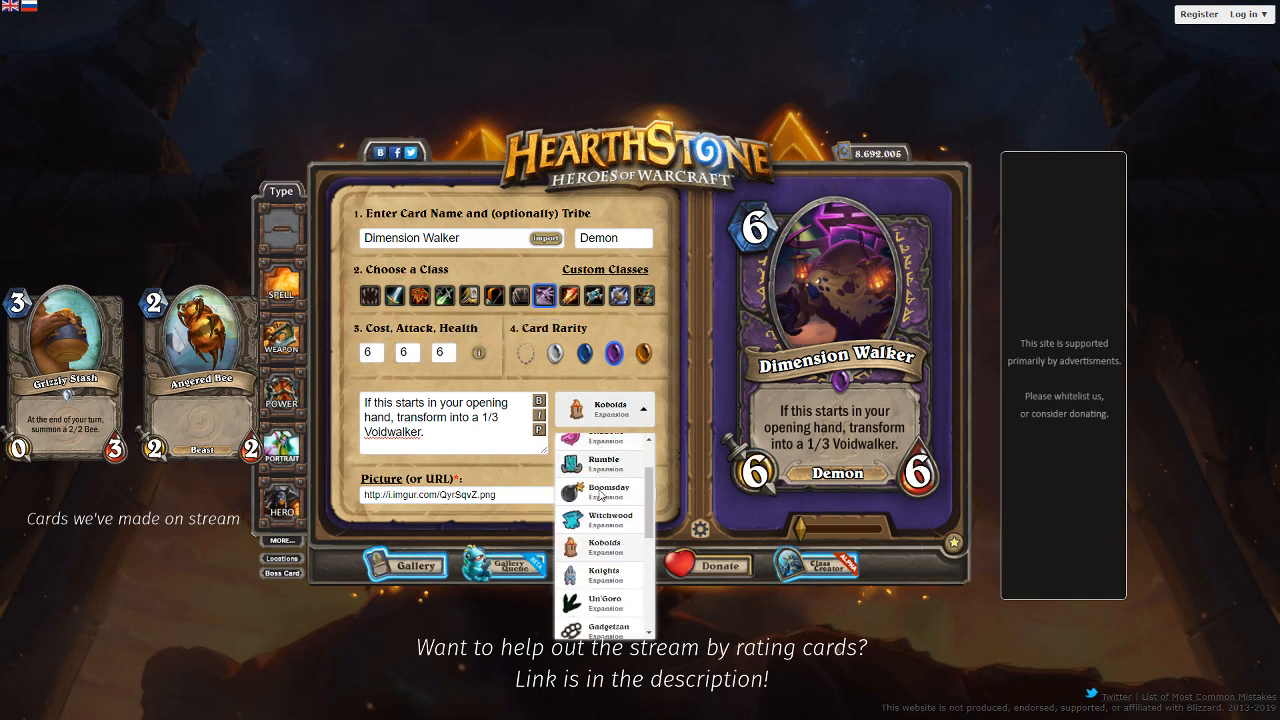
click(598, 446)
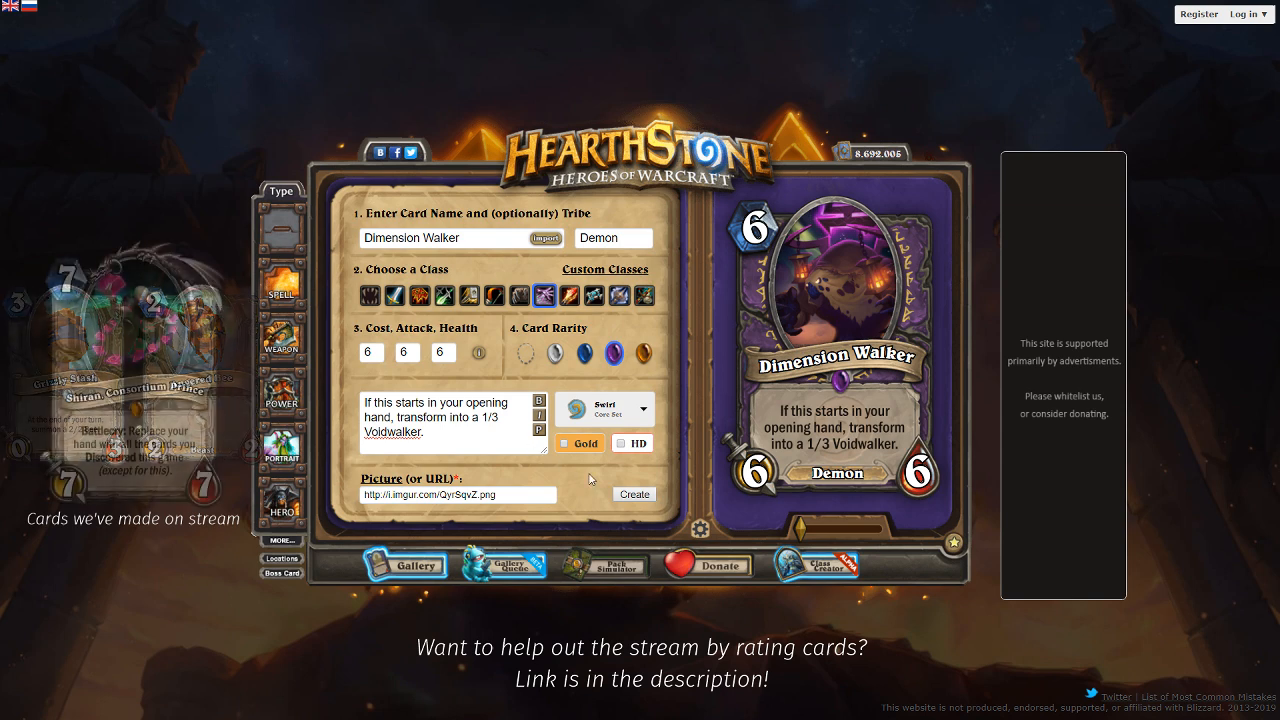
Step: Generate the Dimension Walker card and download its image, dismissing the download notice
click(630, 495)
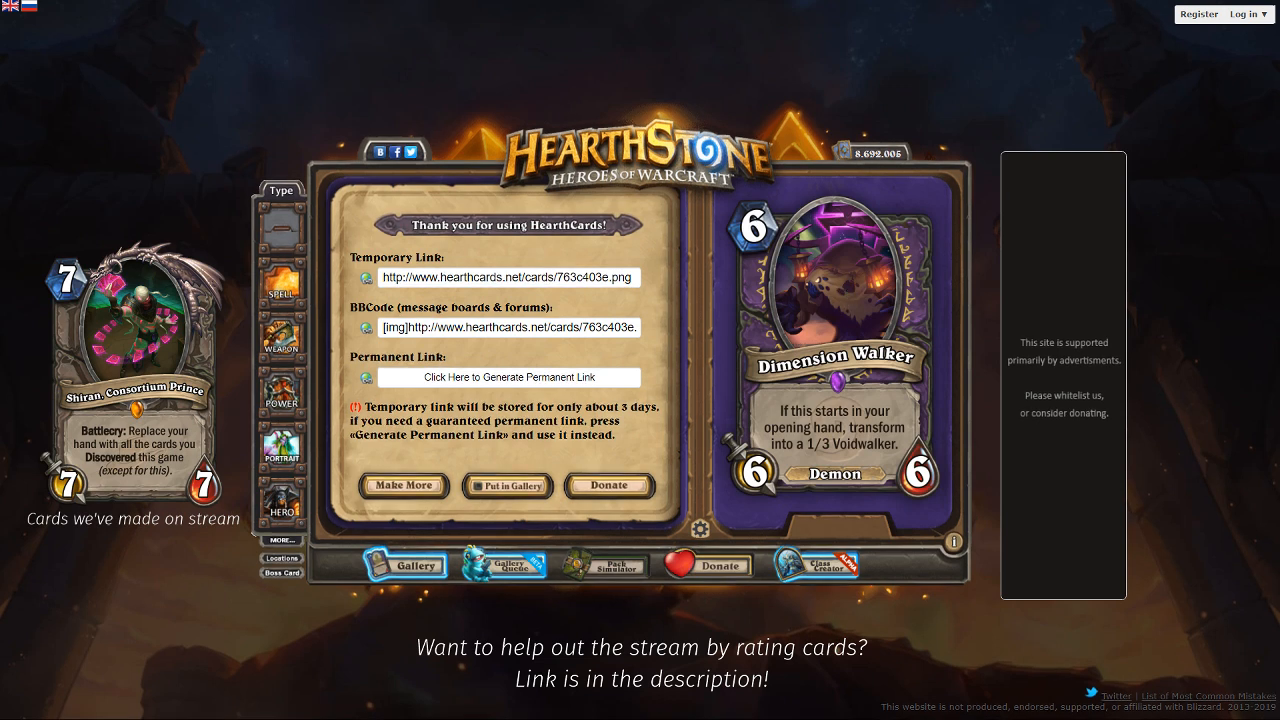
click(846, 289)
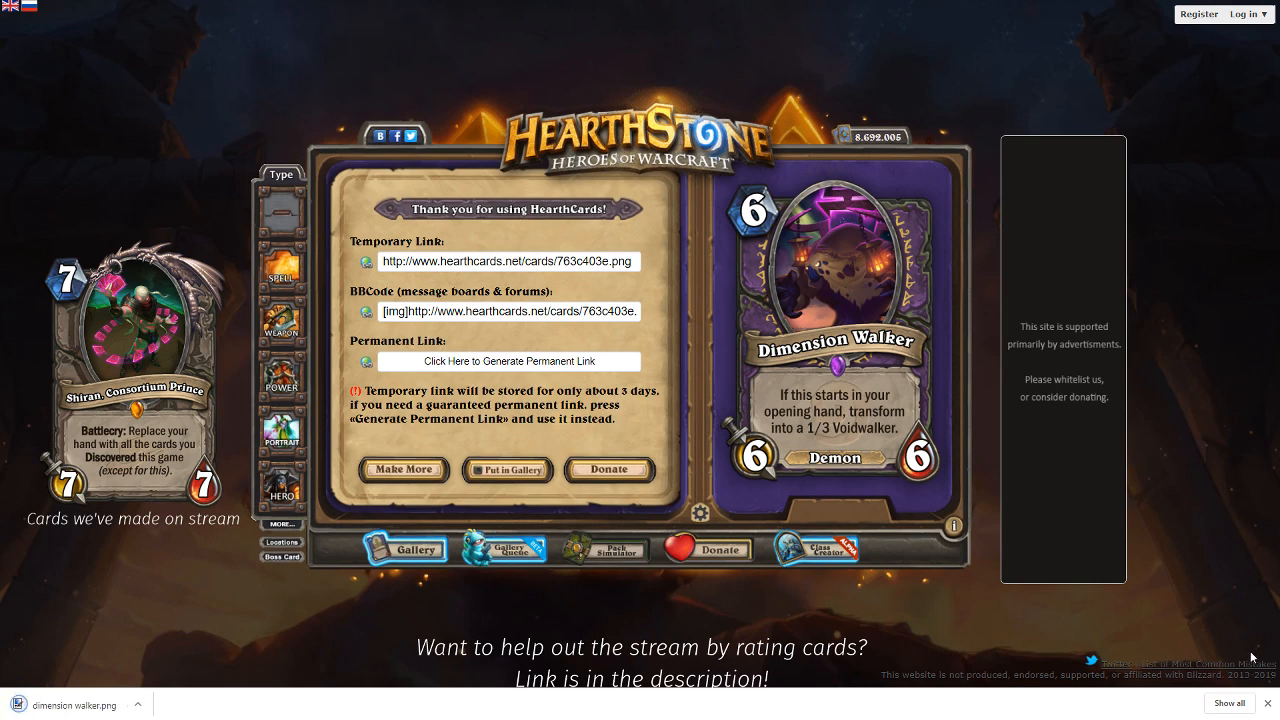
click(1269, 703)
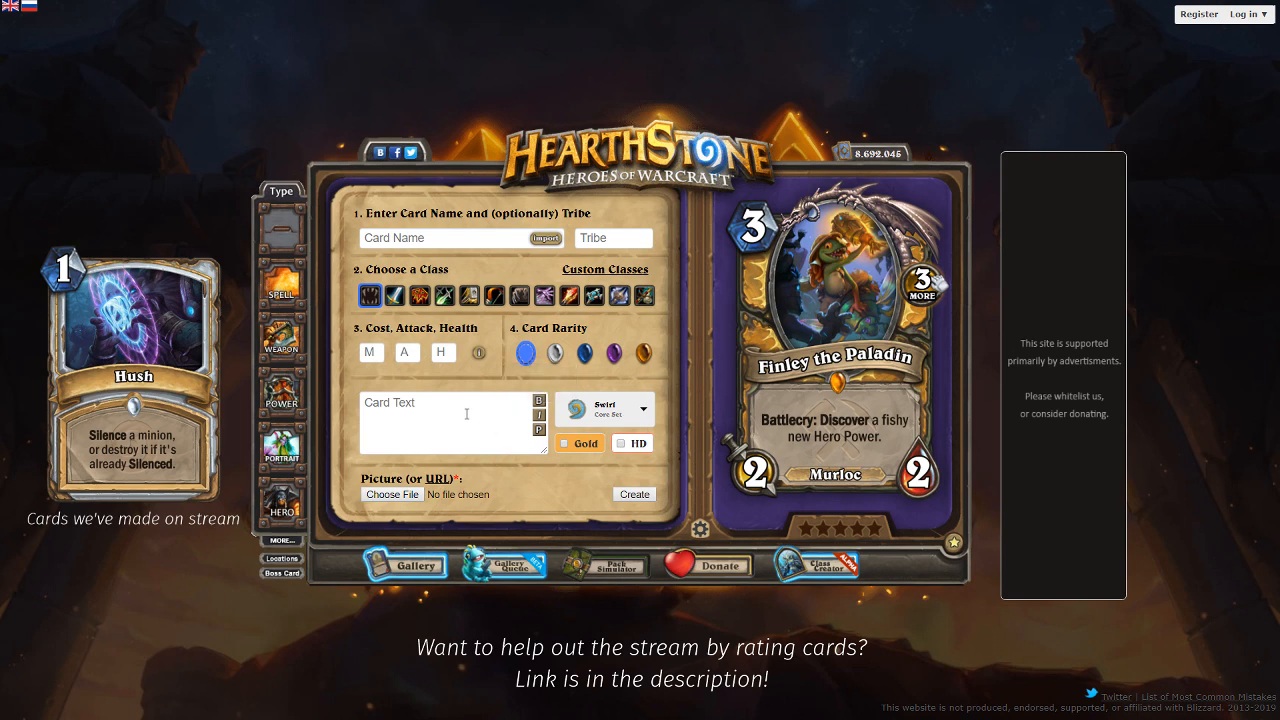
Step: Set the new minion's attack to 0 and health to 3, and choose the Common rarity
click(409, 354)
text(0)
key(Tab)
text(3)
click(369, 354)
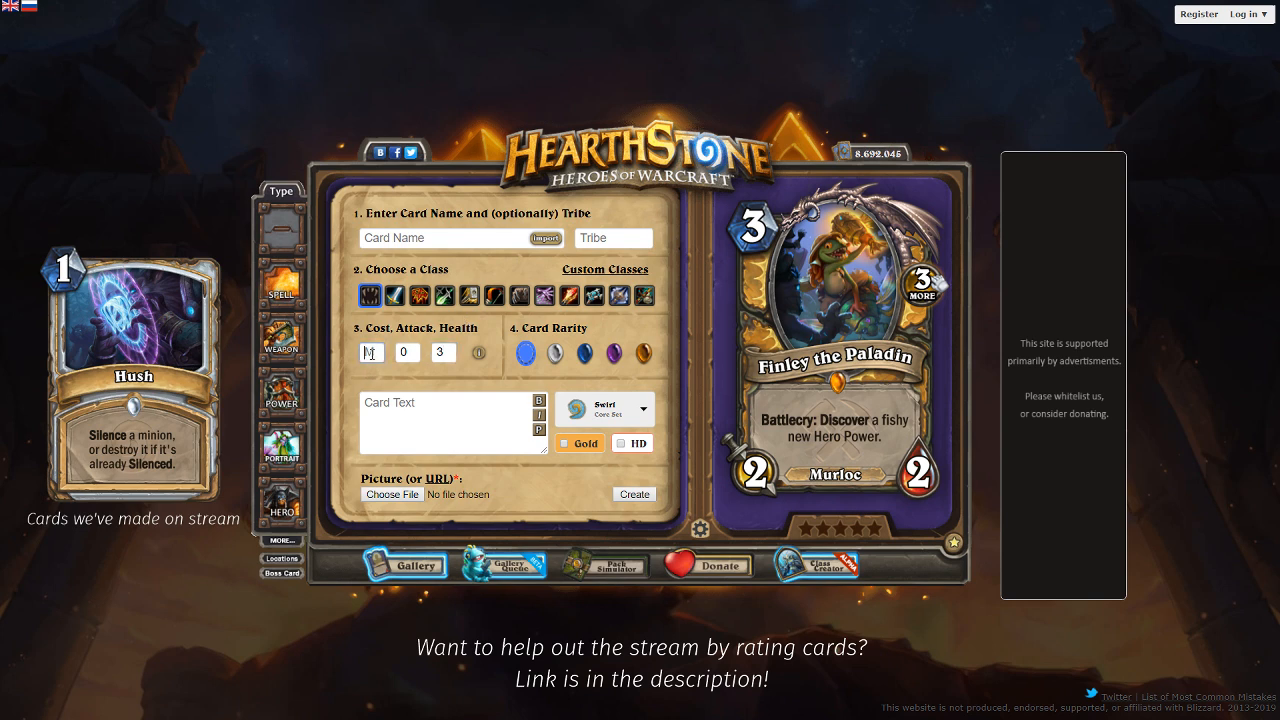
click(554, 352)
Step: Enter the card text "Taunt" and, on a new line, "Deathrattle: Give adjacent minions +1/+1.", and preview it on the card
click(479, 400)
text(Taunt)
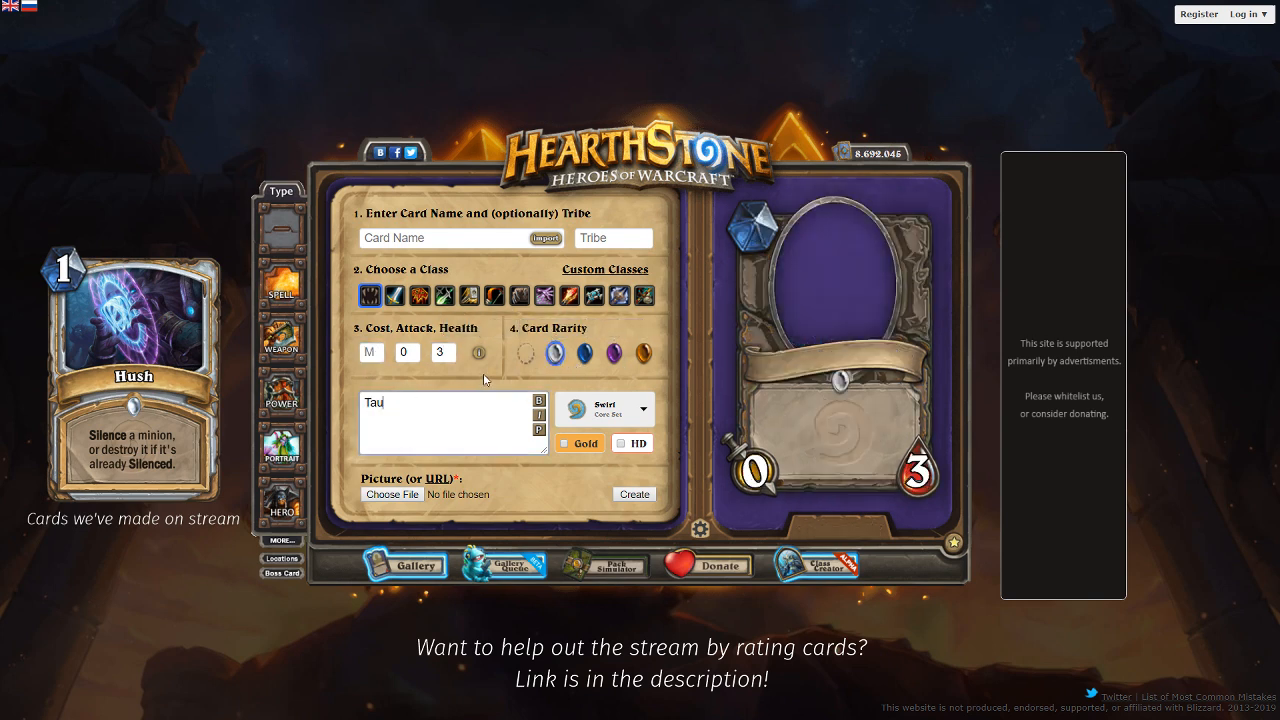
click(542, 430)
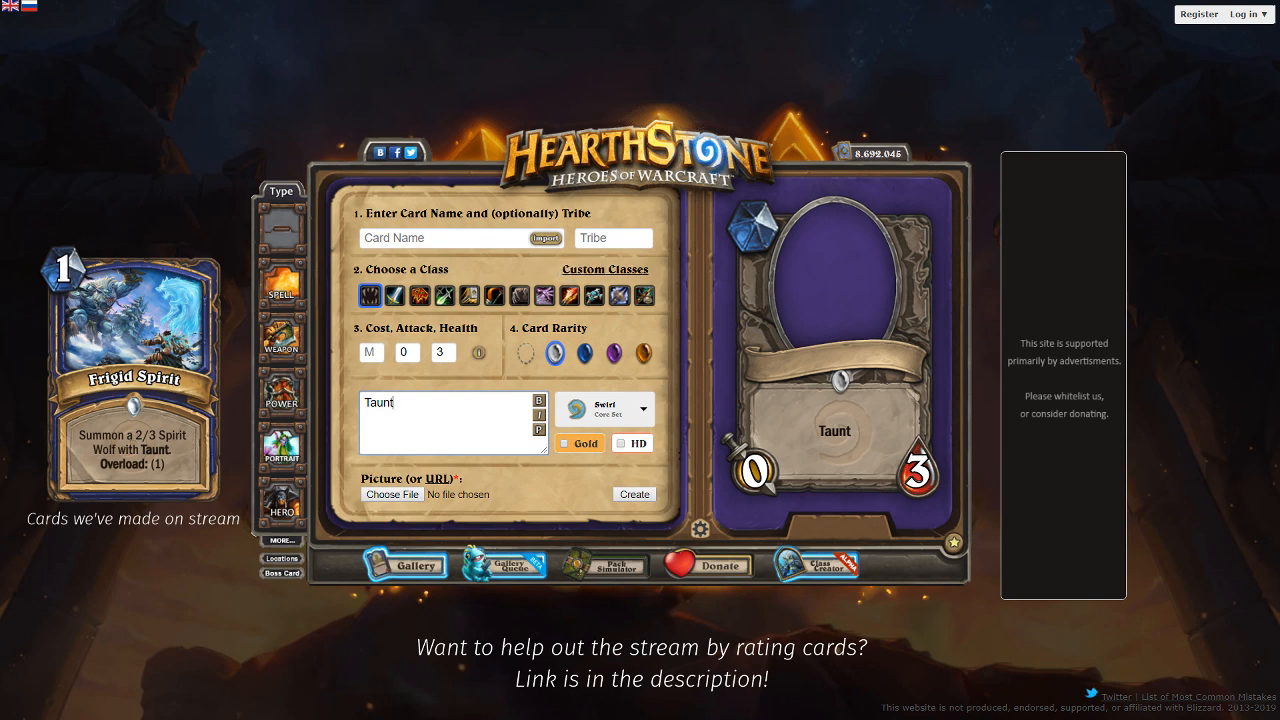
key(Return)
text(Deathrattle: Give ad)
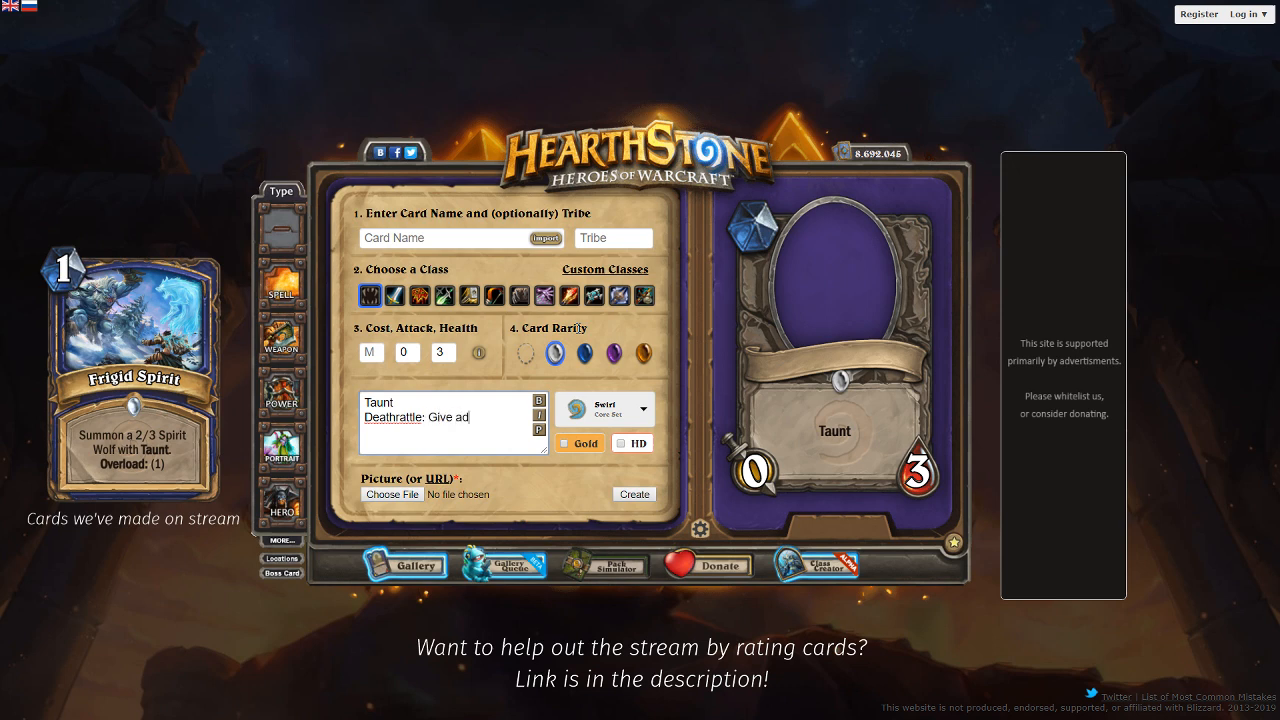
text(jacent minions +1)
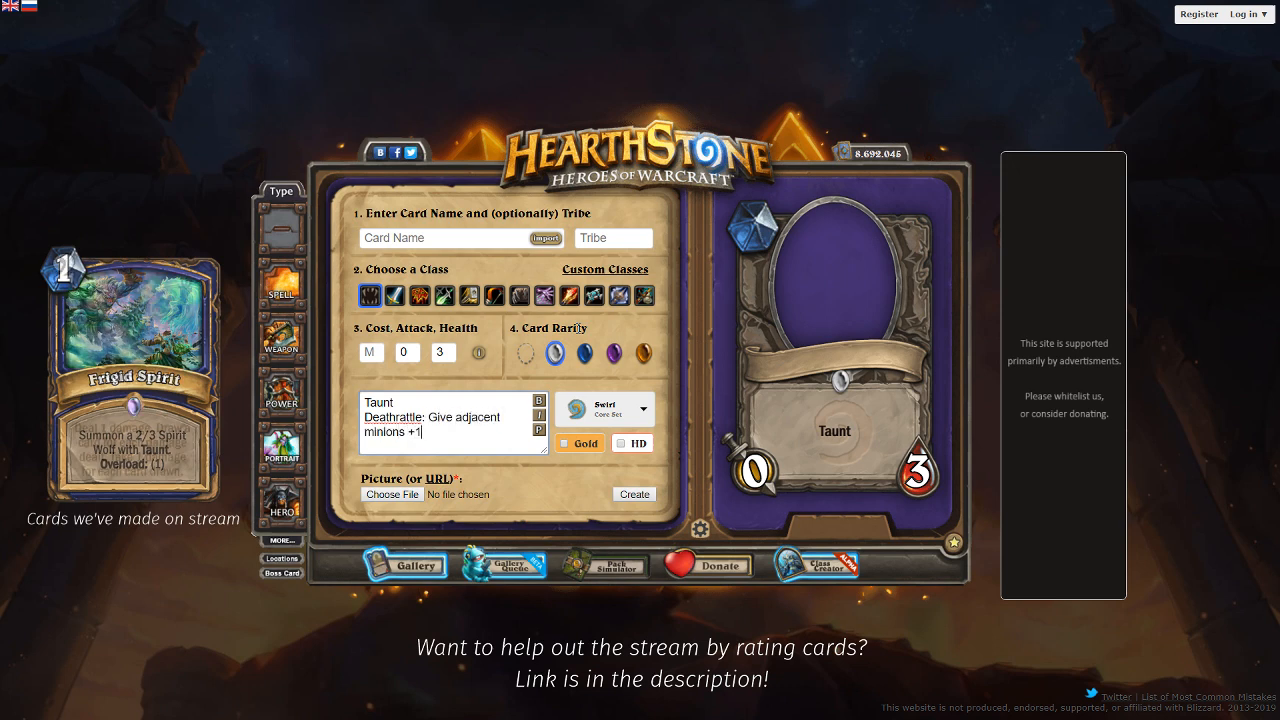
text(/+1.)
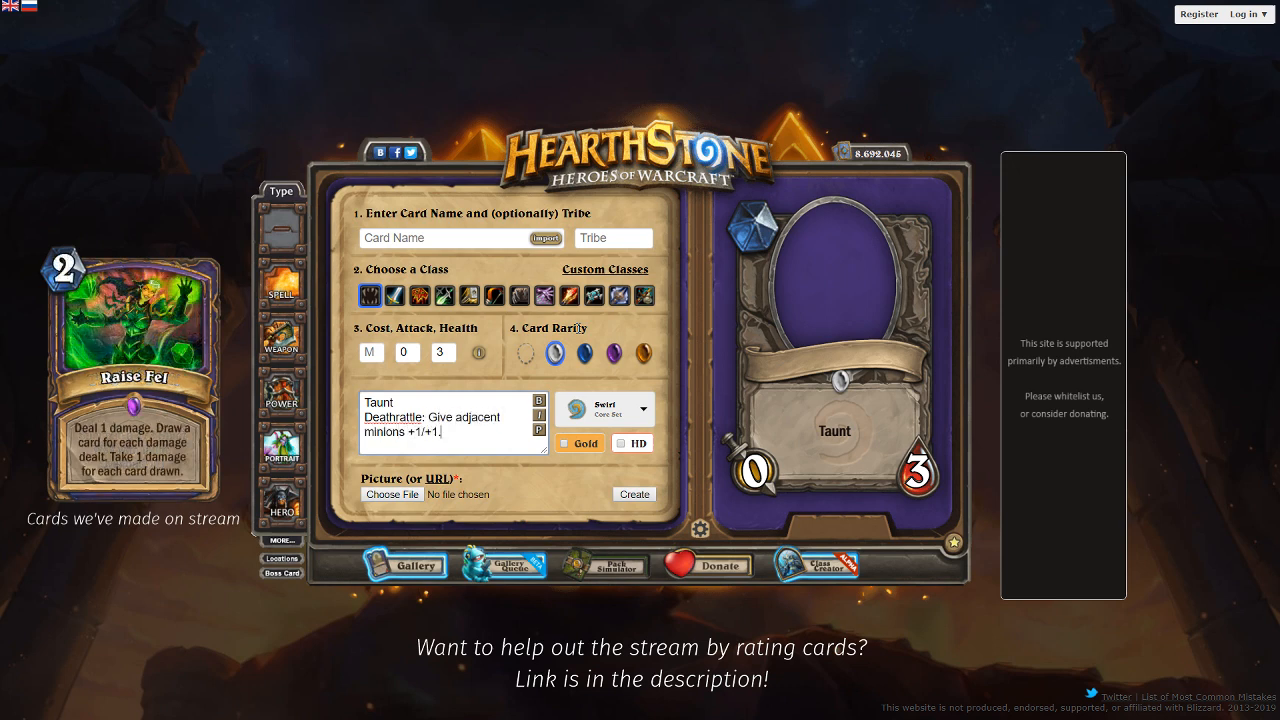
click(545, 431)
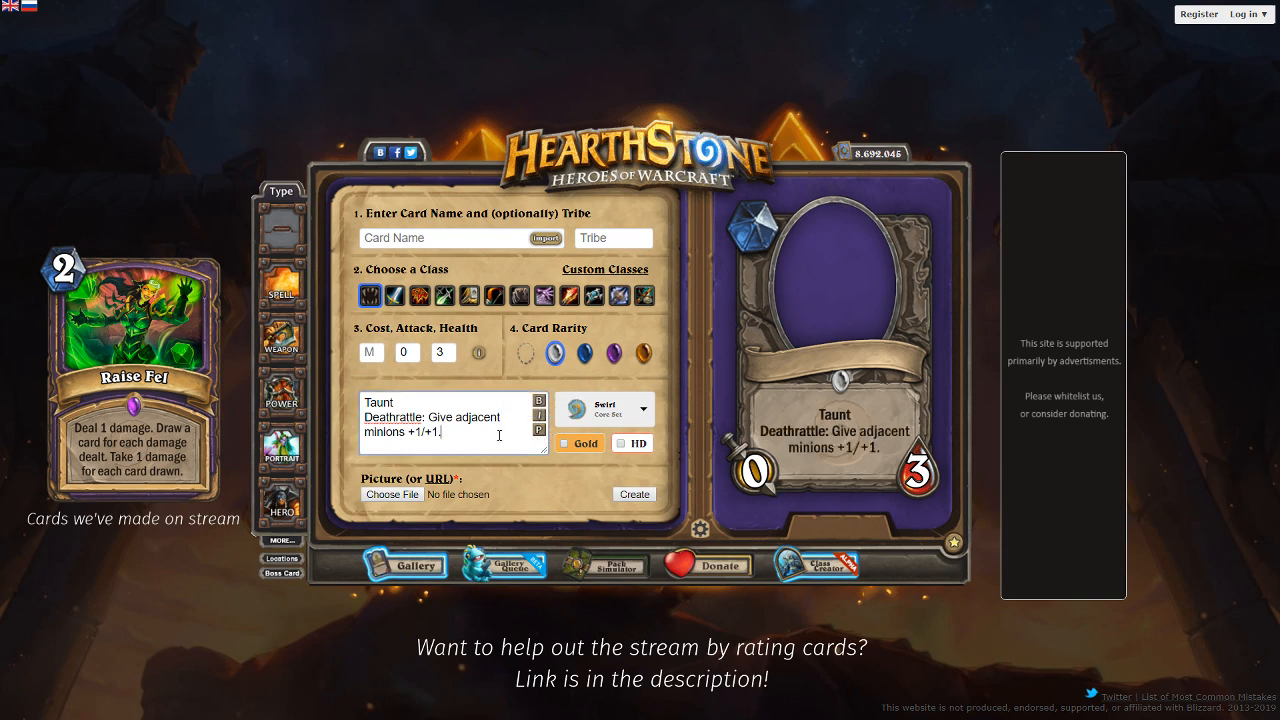
Step: Replace the +1/+1 bonus in the Deathrattle text with "Taunt." and set the card's rarity to Rare
drag(445, 432, 408, 432)
text(Taunt.)
click(584, 352)
click(539, 430)
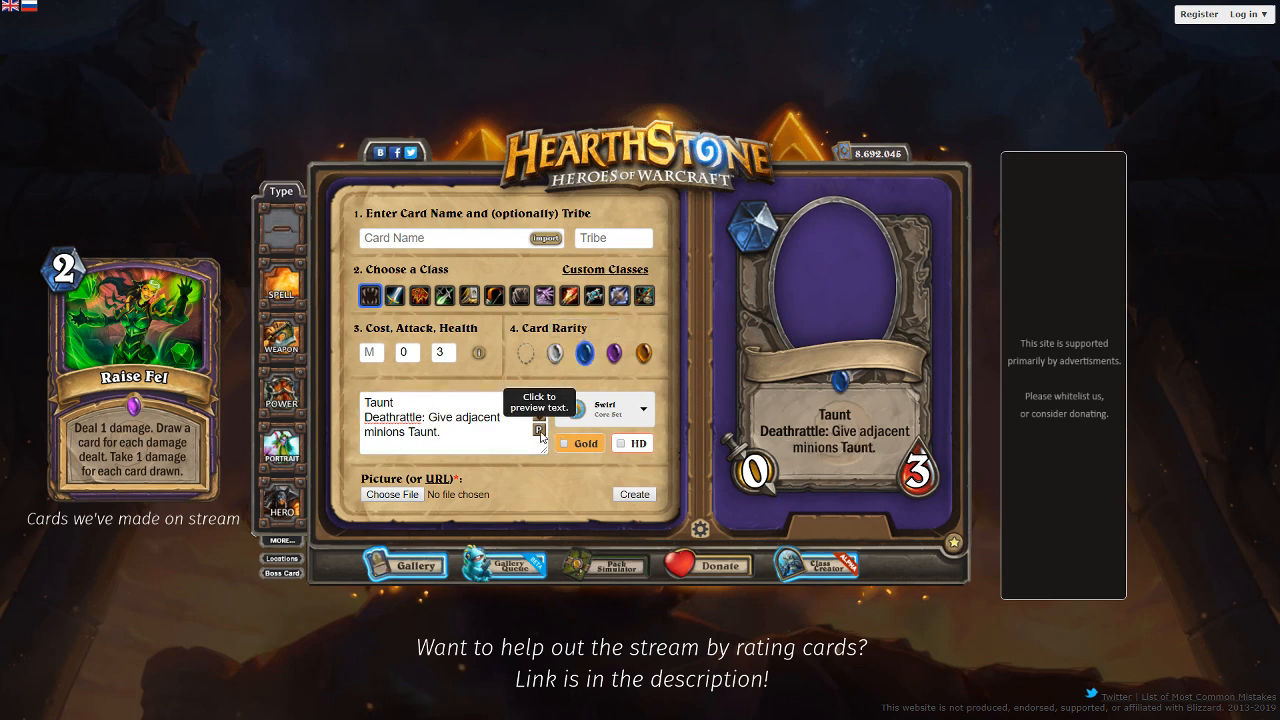
Step: Set the minion's mana cost to 1
click(380, 352)
text(1)
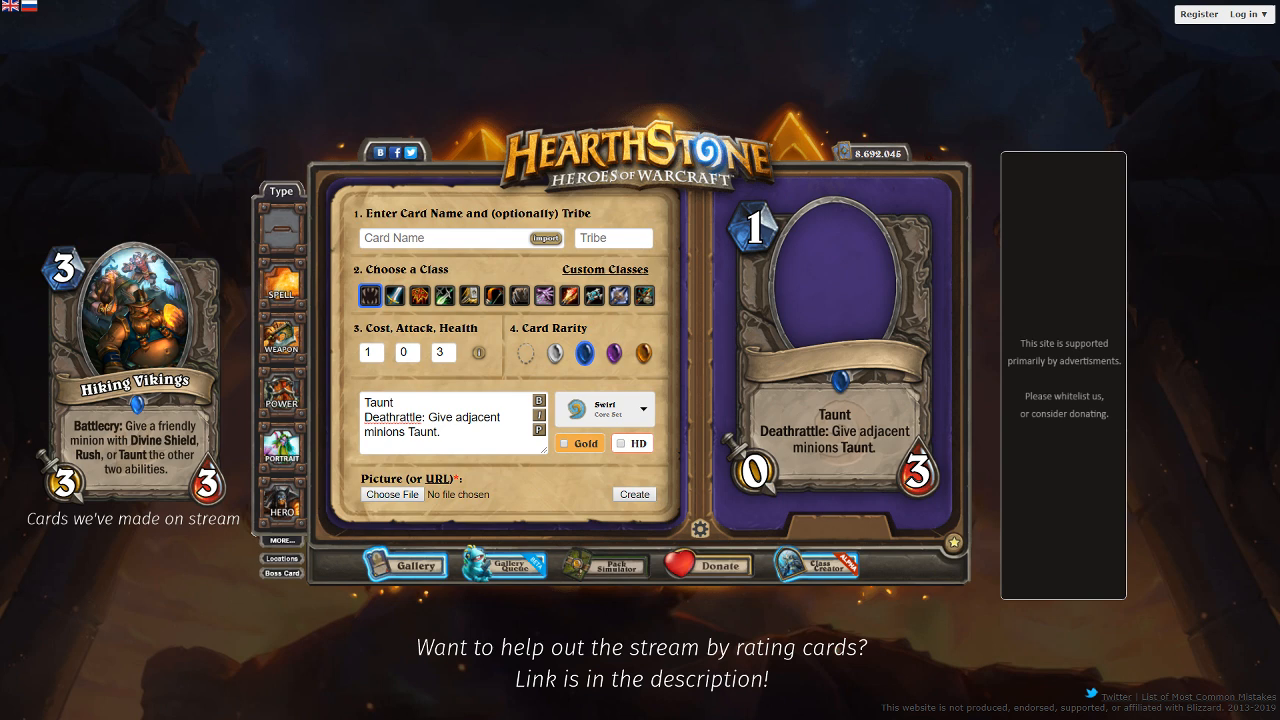
click(373, 352)
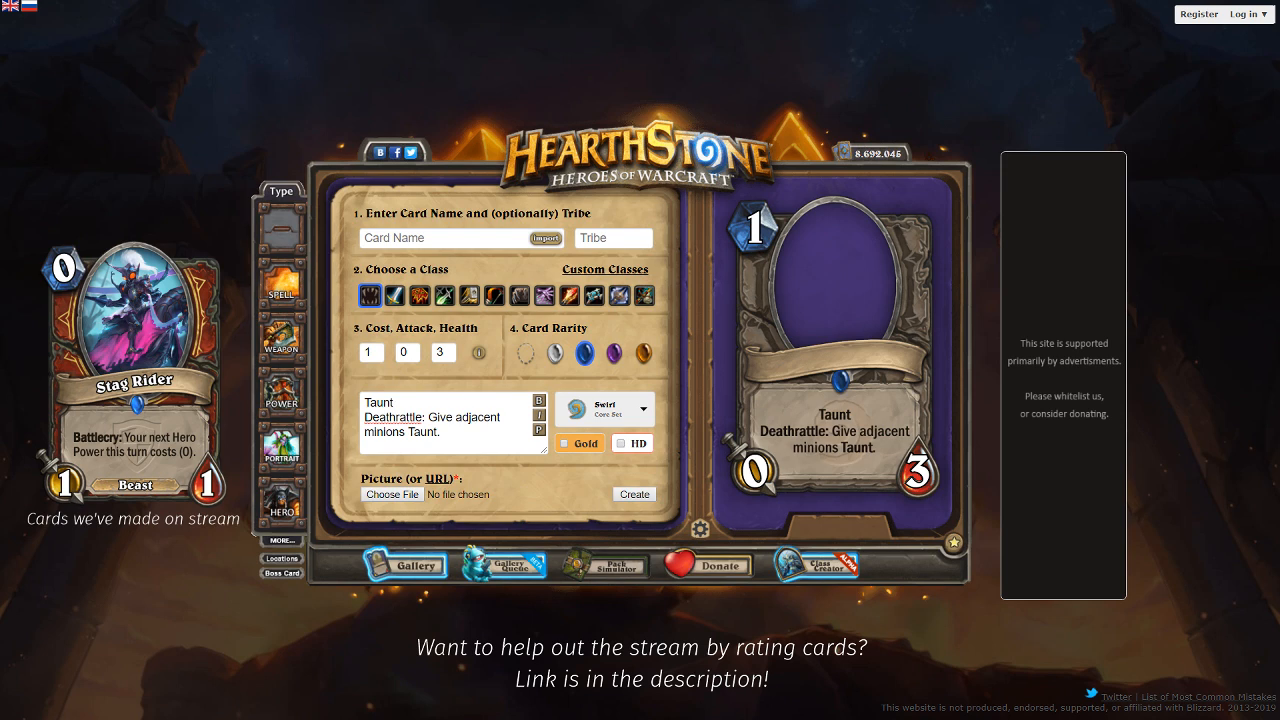
Step: Use the copied ArtStation image URL as the card's picture
click(437, 479)
key(ctrl+v)
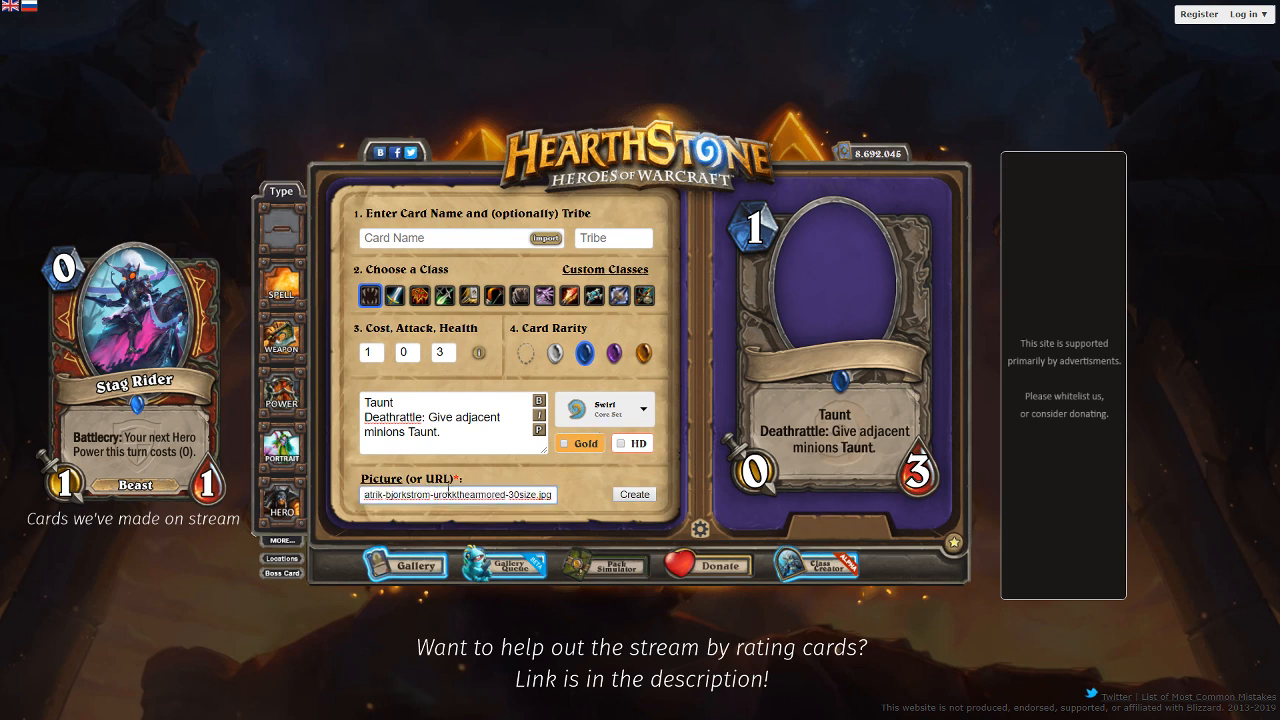
drag(523, 495, 317, 499)
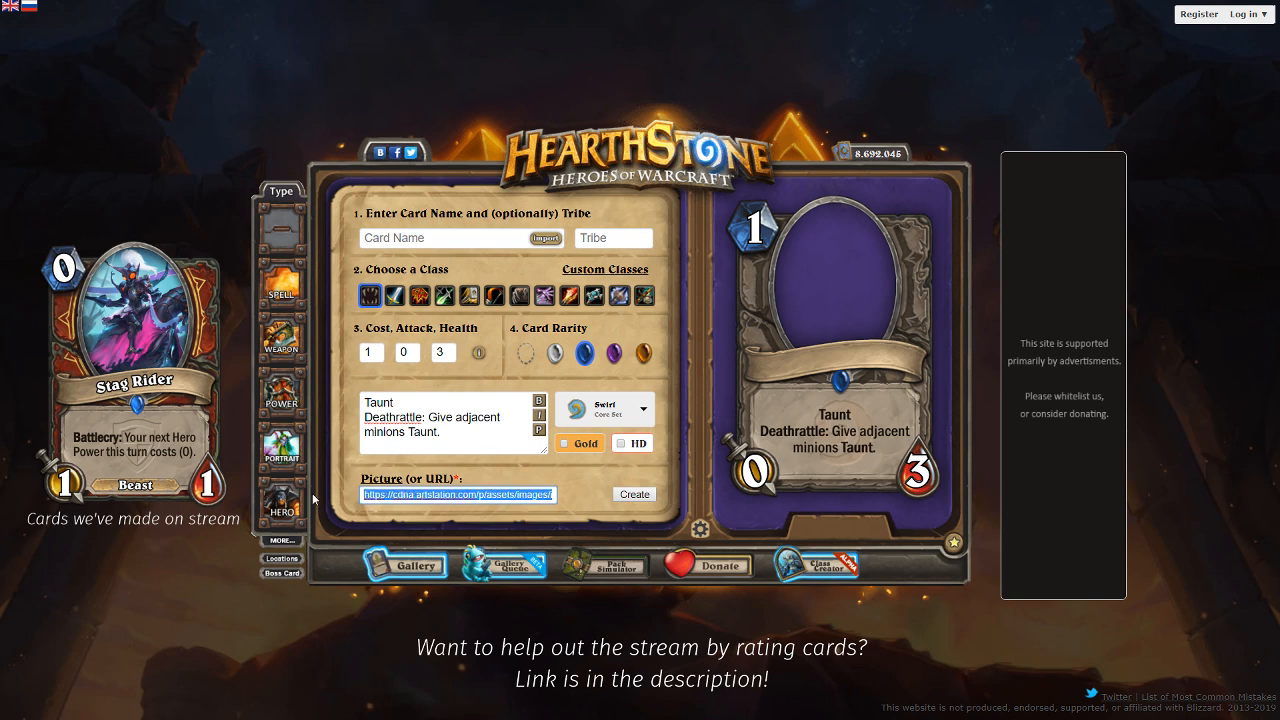
click(446, 495)
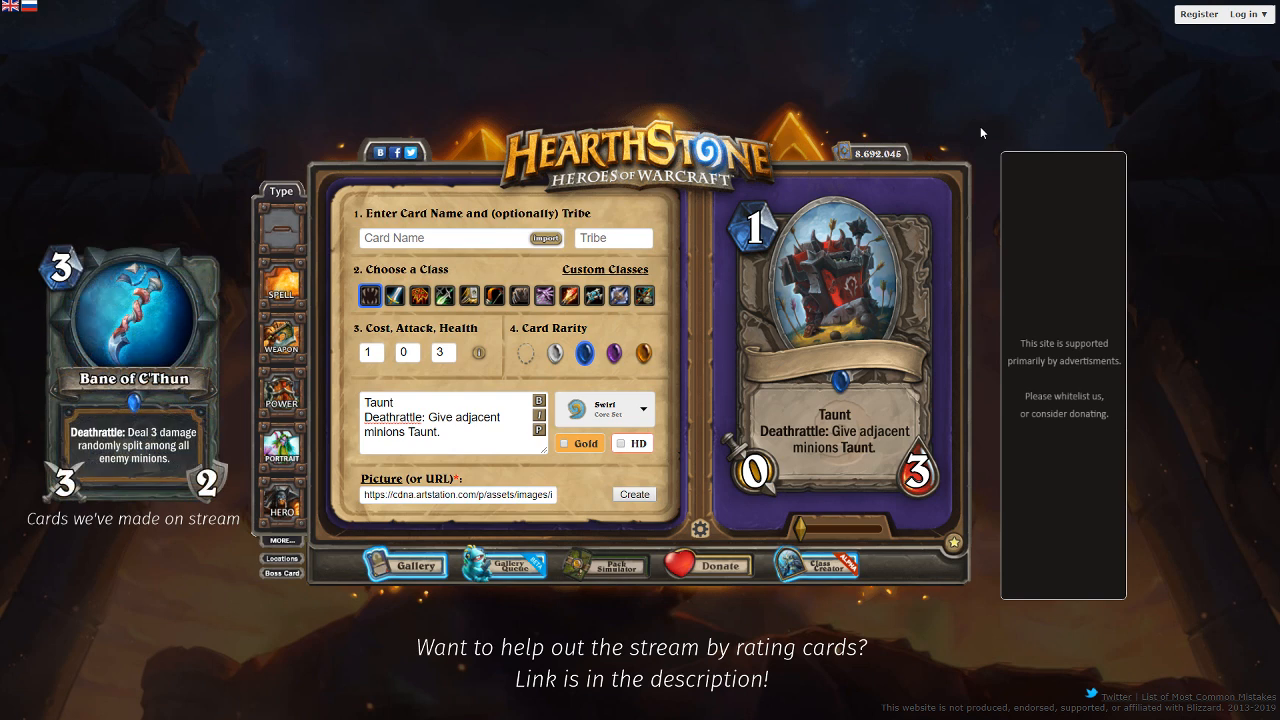
Step: Name the card "Bunker"
click(495, 240)
text(Bunker)
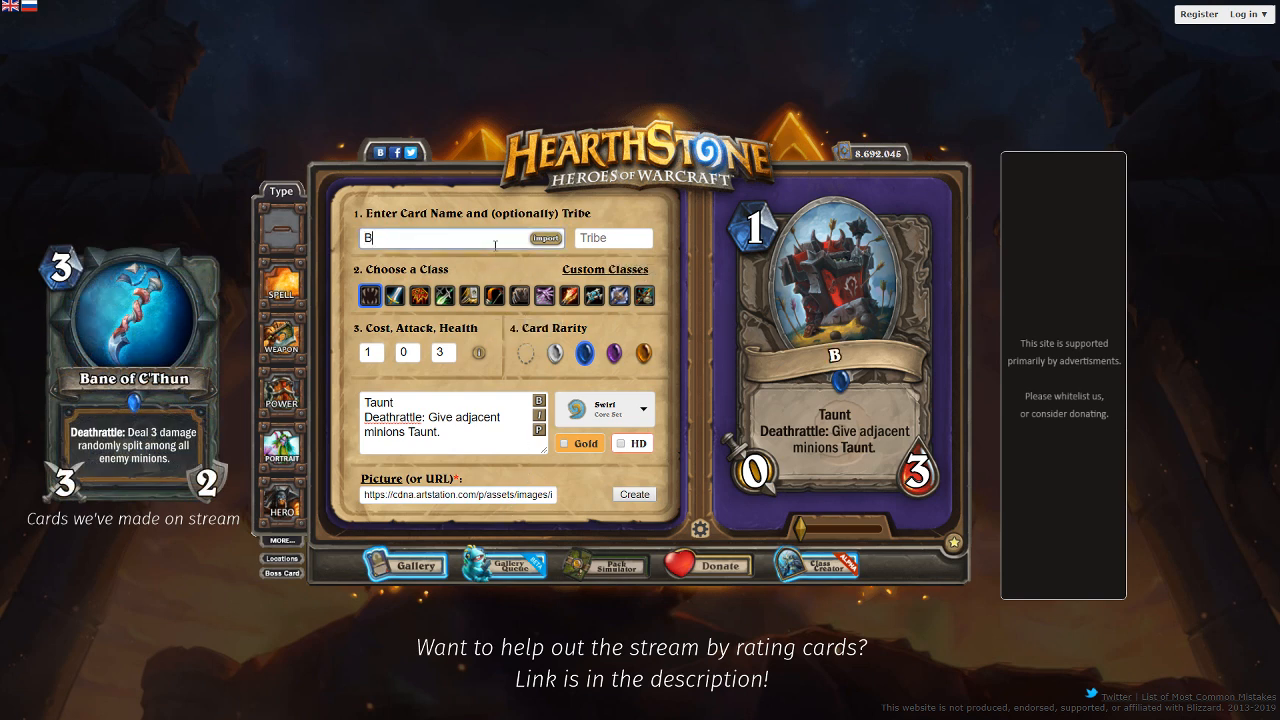
key(BackSpace)
text(e)
key(BackSpace)
text(r)
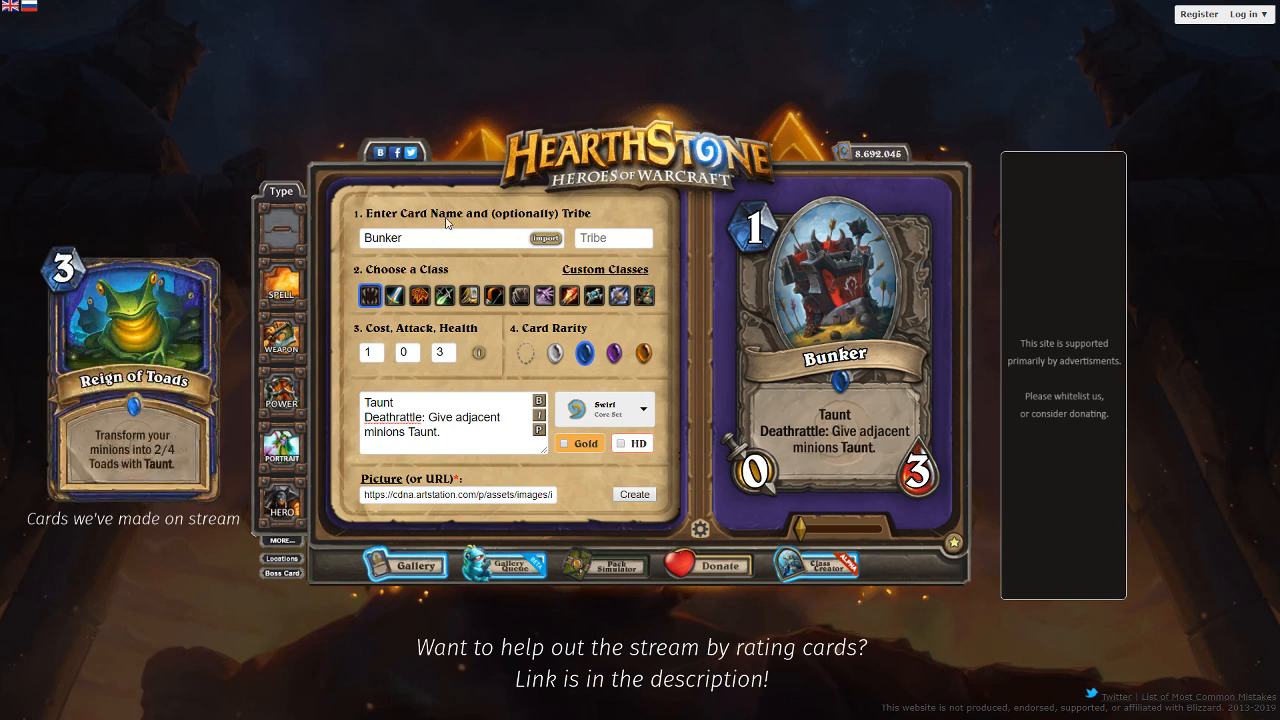
Step: Rename the card as "Fortified"
drag(440, 236, 320, 233)
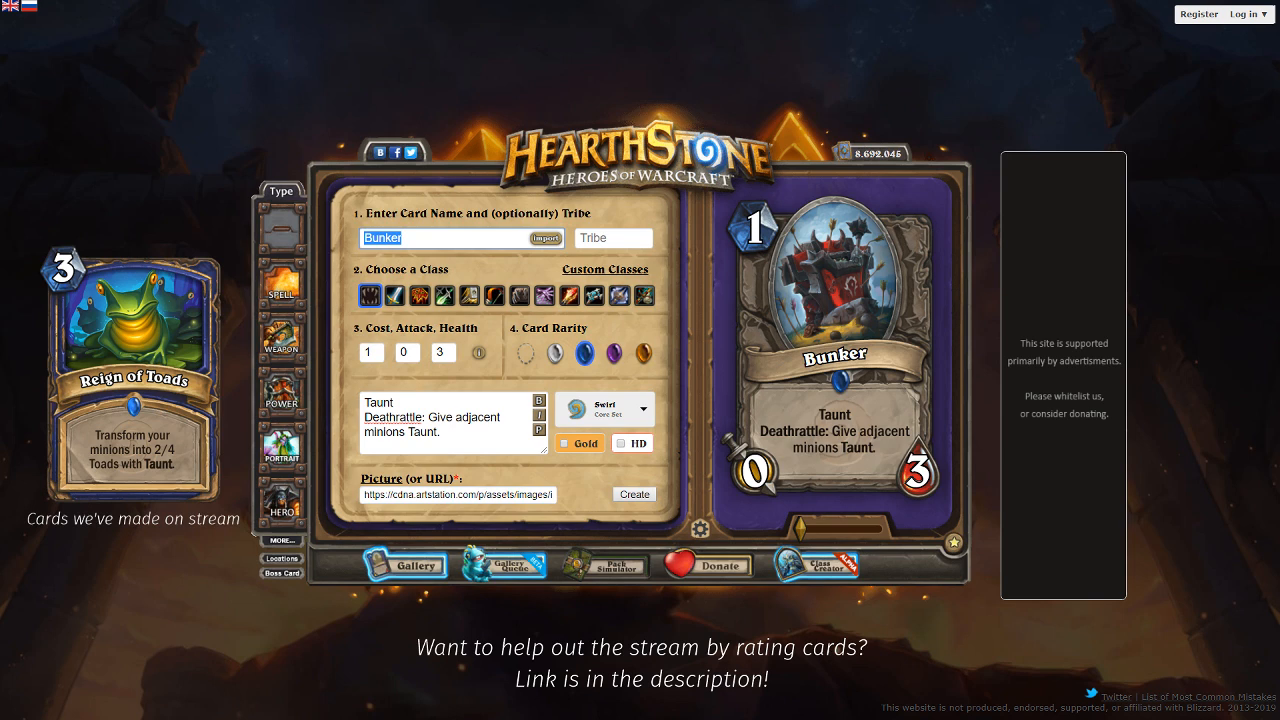
key(alt+Tab)
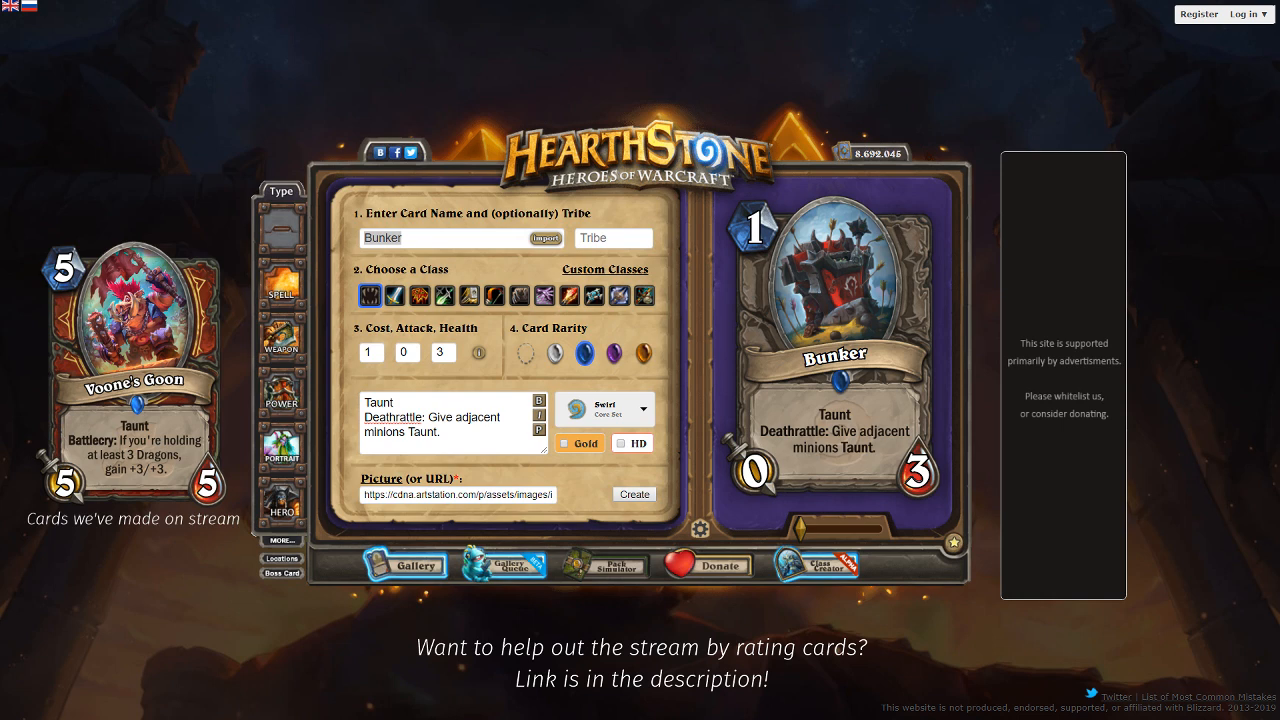
click(419, 243)
drag(410, 238, 329, 231)
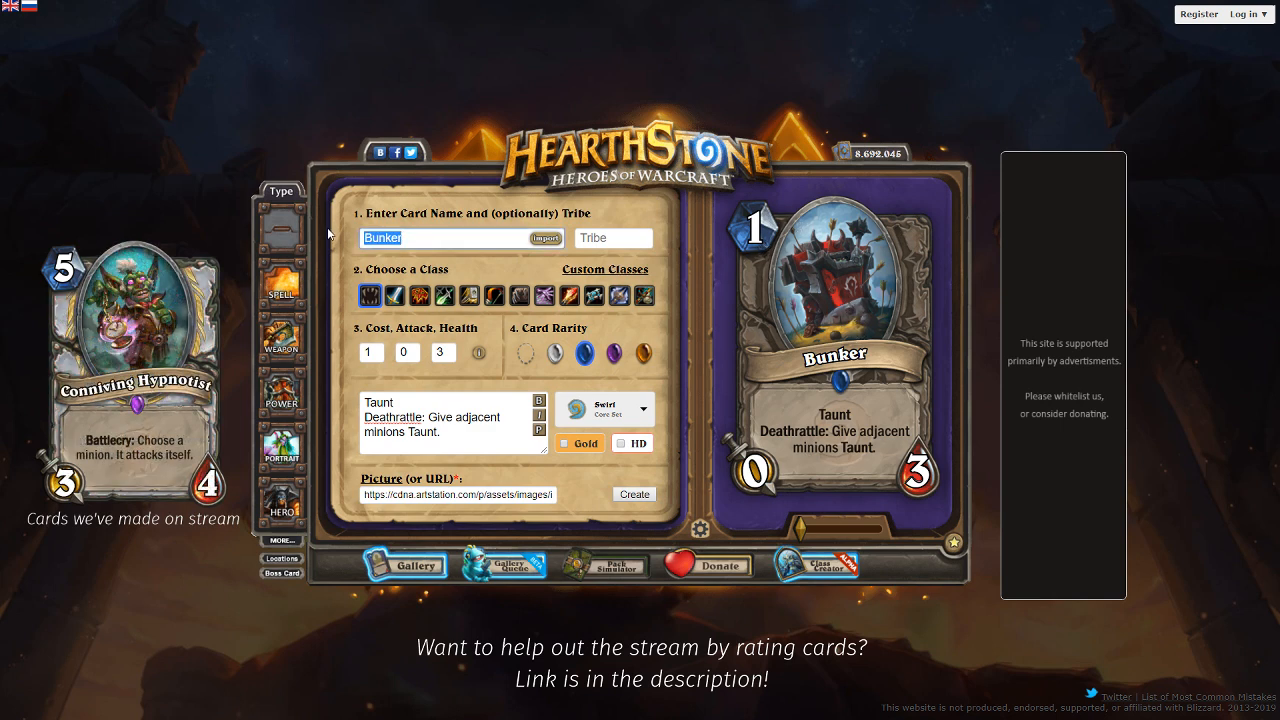
text(Fortified)
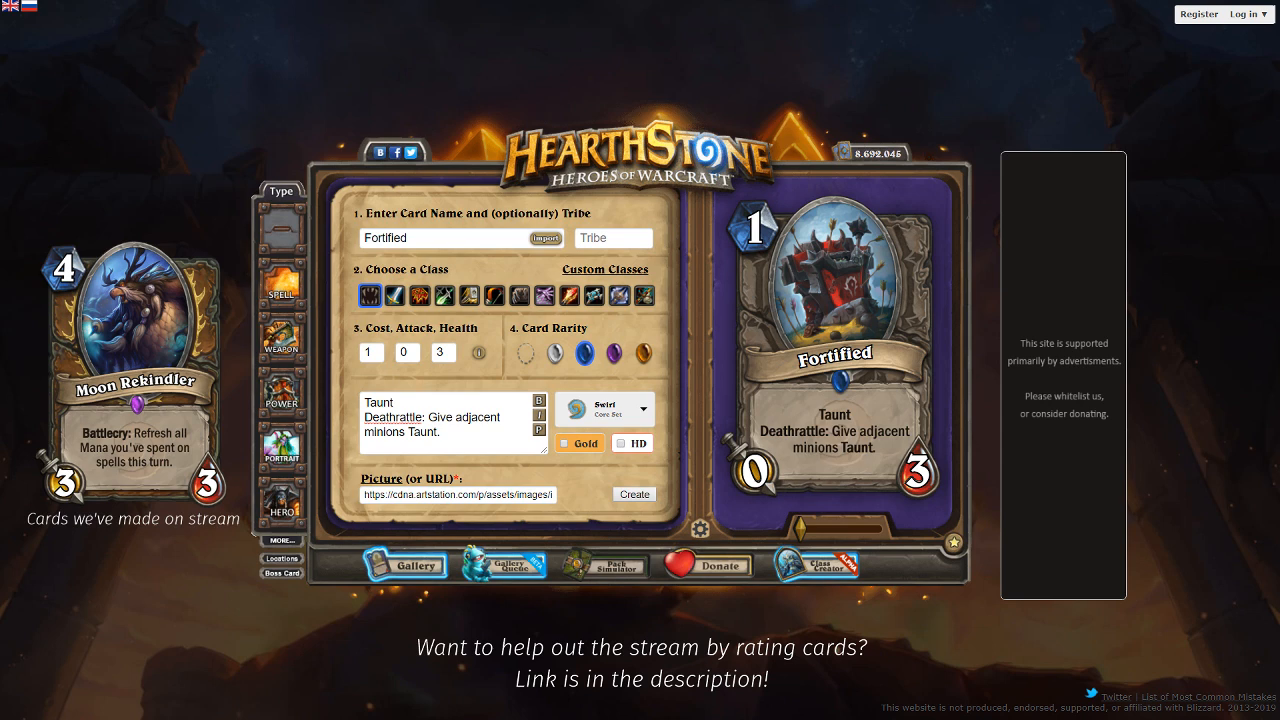
Step: Change the card name to "Bunker Keeper"
drag(412, 238, 358, 237)
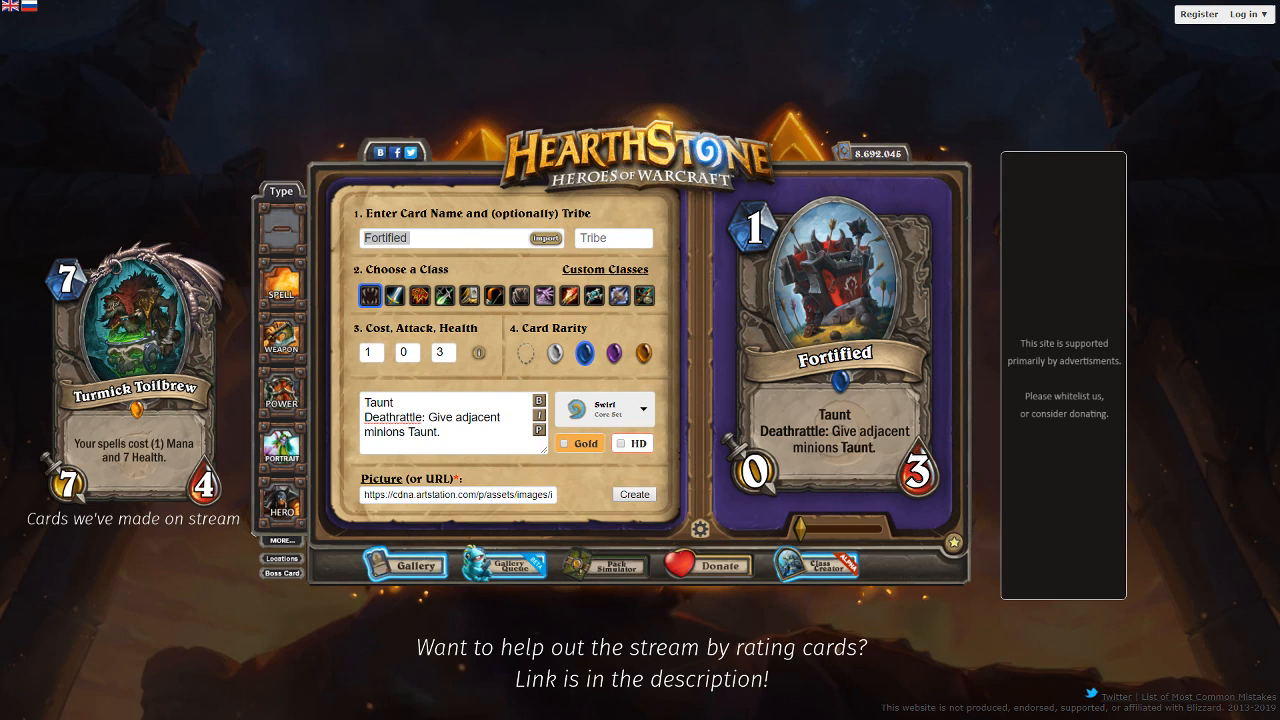
click(438, 237)
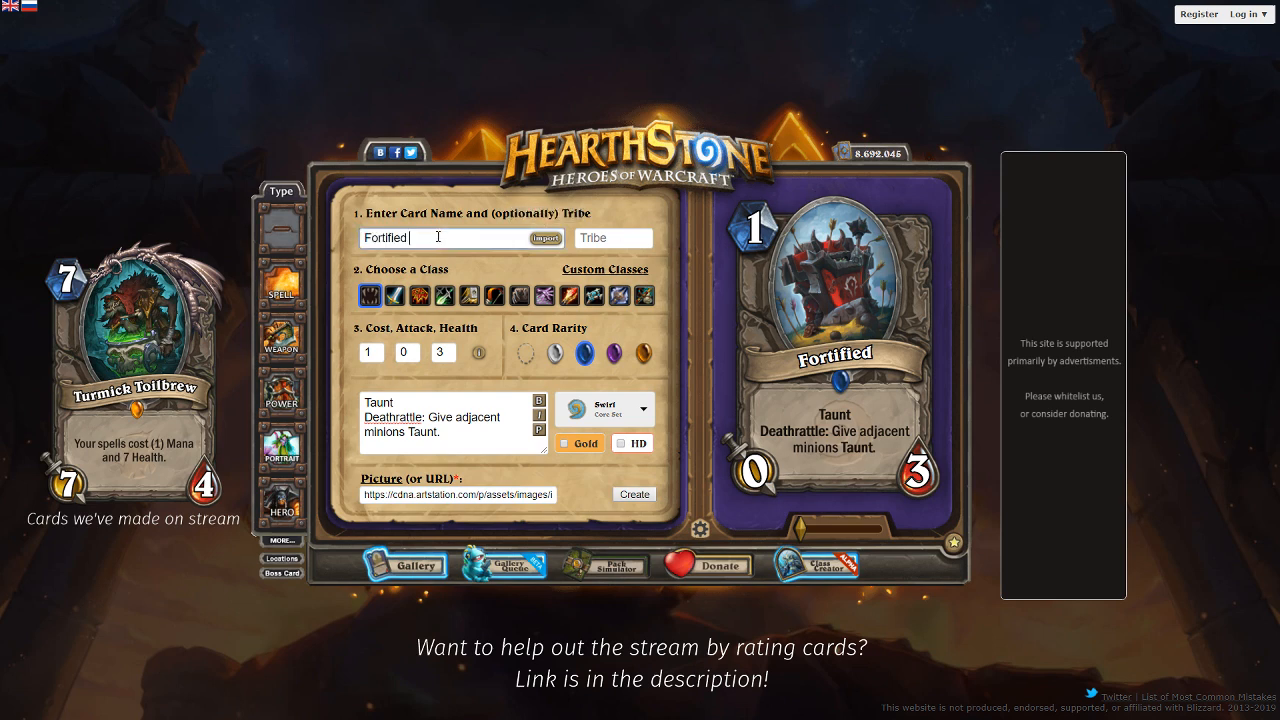
drag(459, 239, 331, 246)
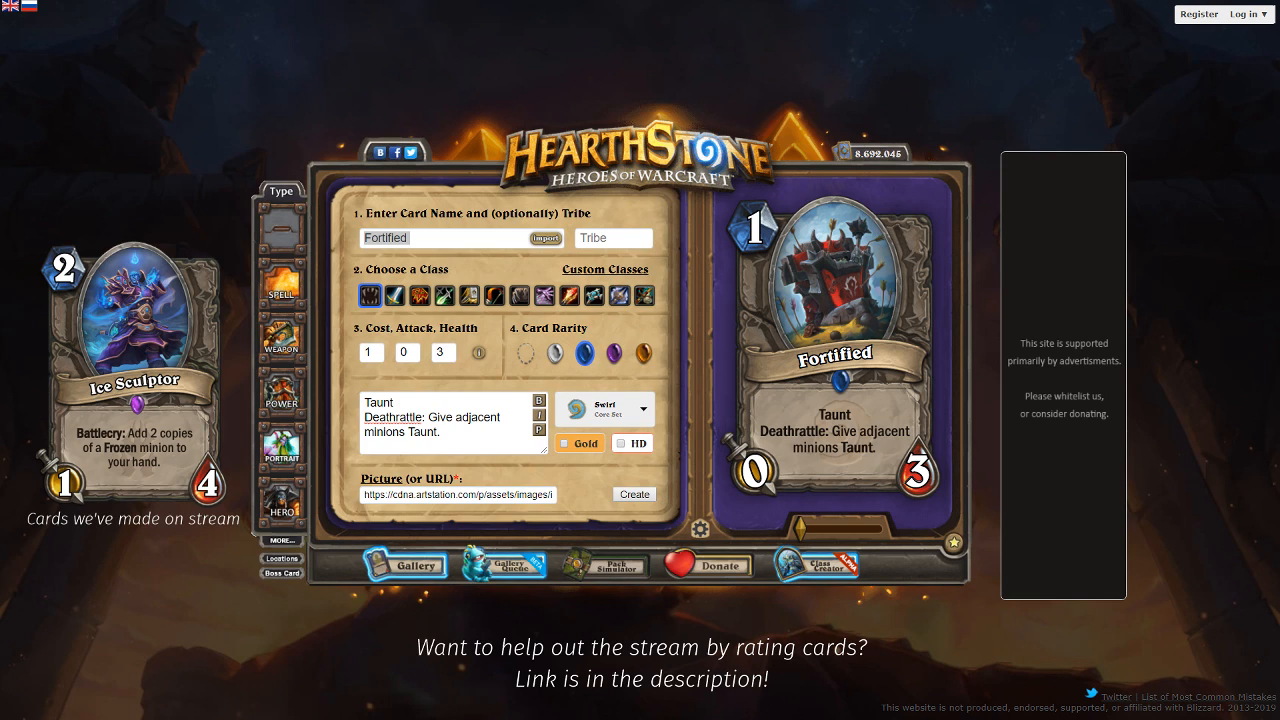
click(440, 230)
key(BackSpace)
text(Bun)
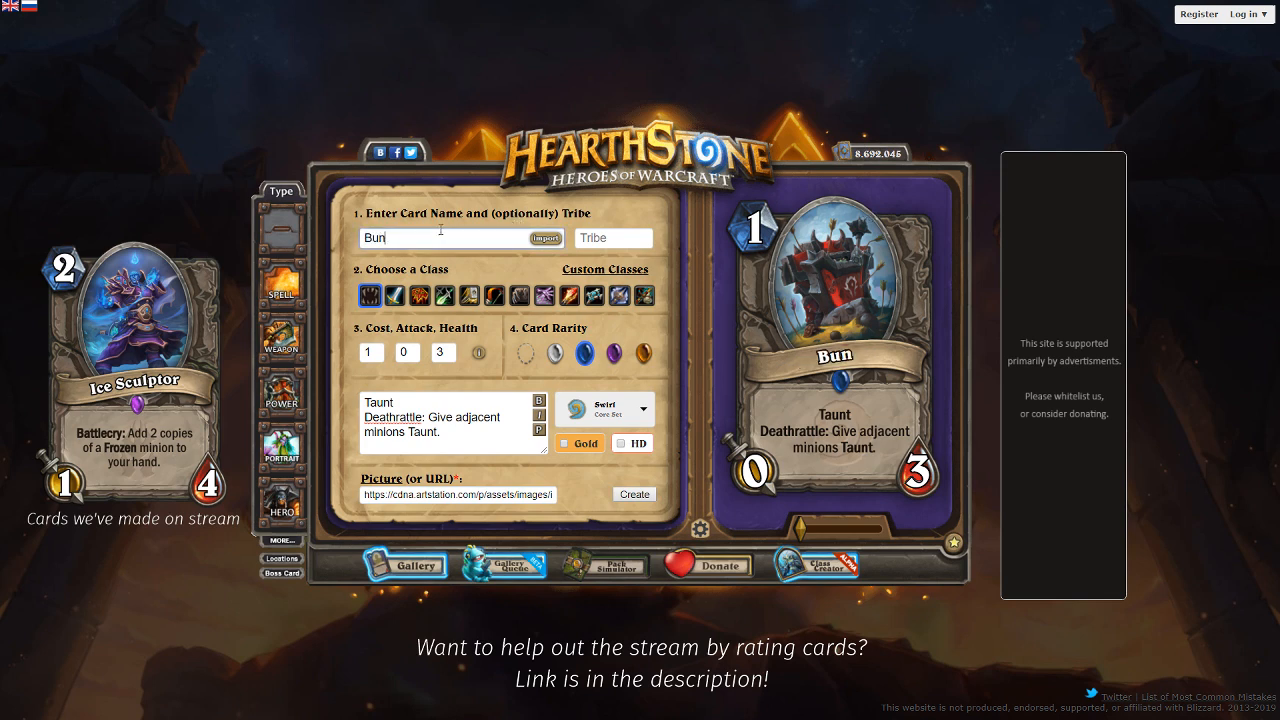
text(ker Keeper)
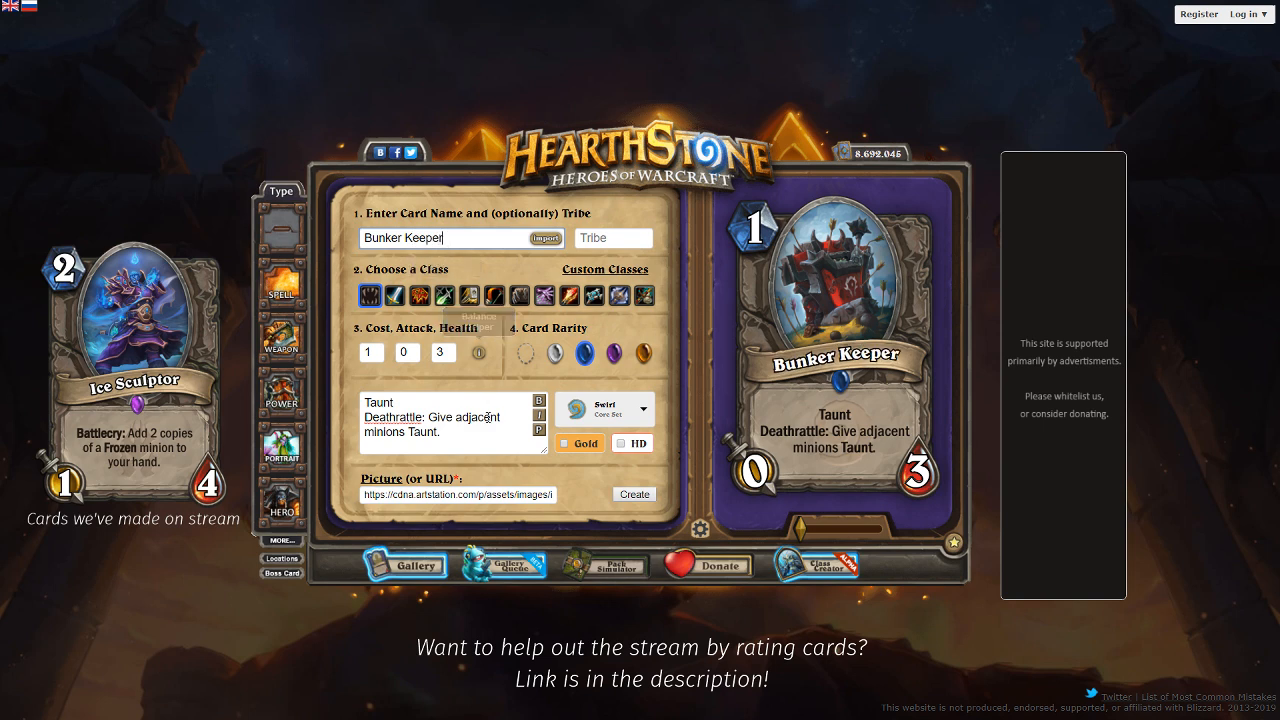
Step: Delete the first line of the card text and re-enter it as "Taunt"
click(452, 490)
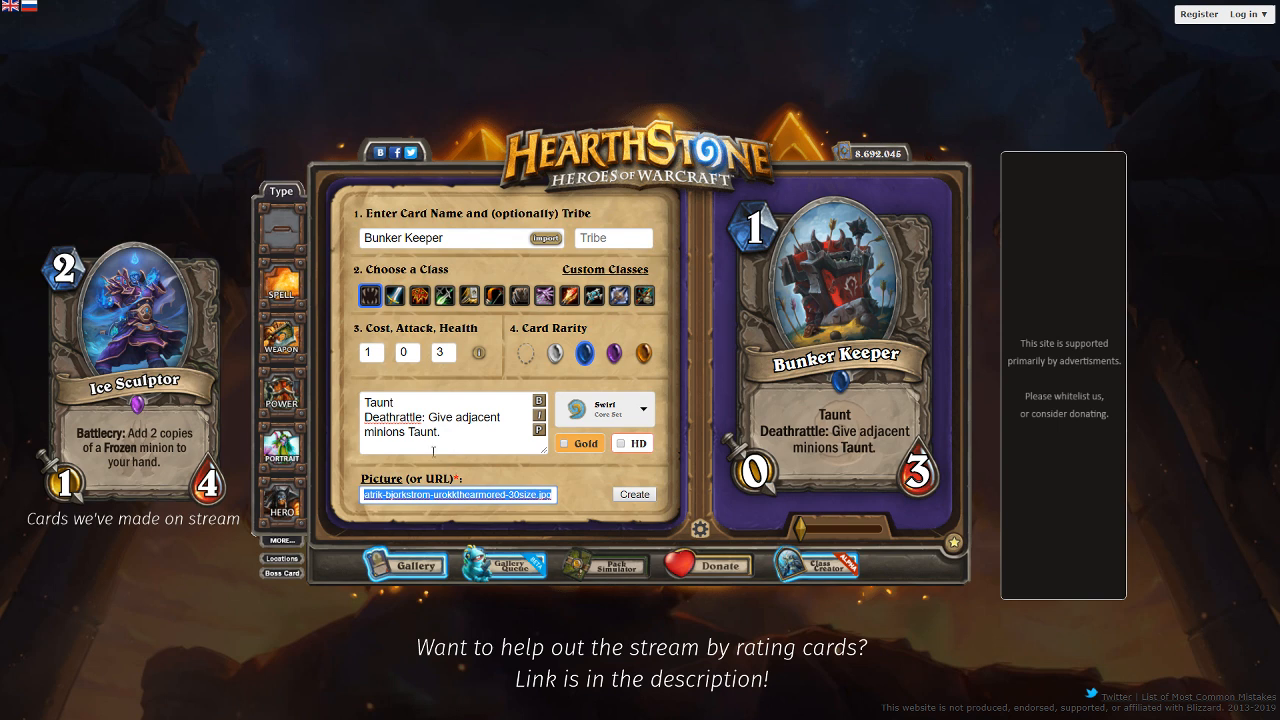
drag(395, 402, 345, 384)
key(BackSpace)
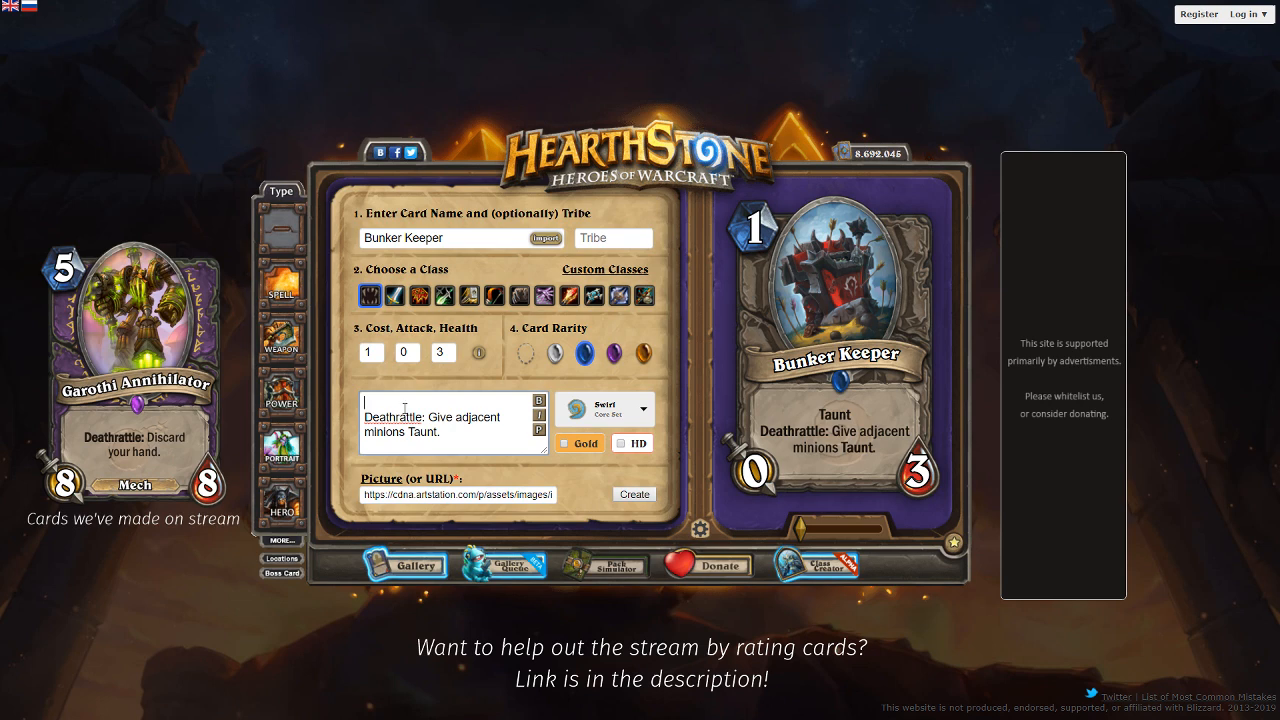
text(Taunt)
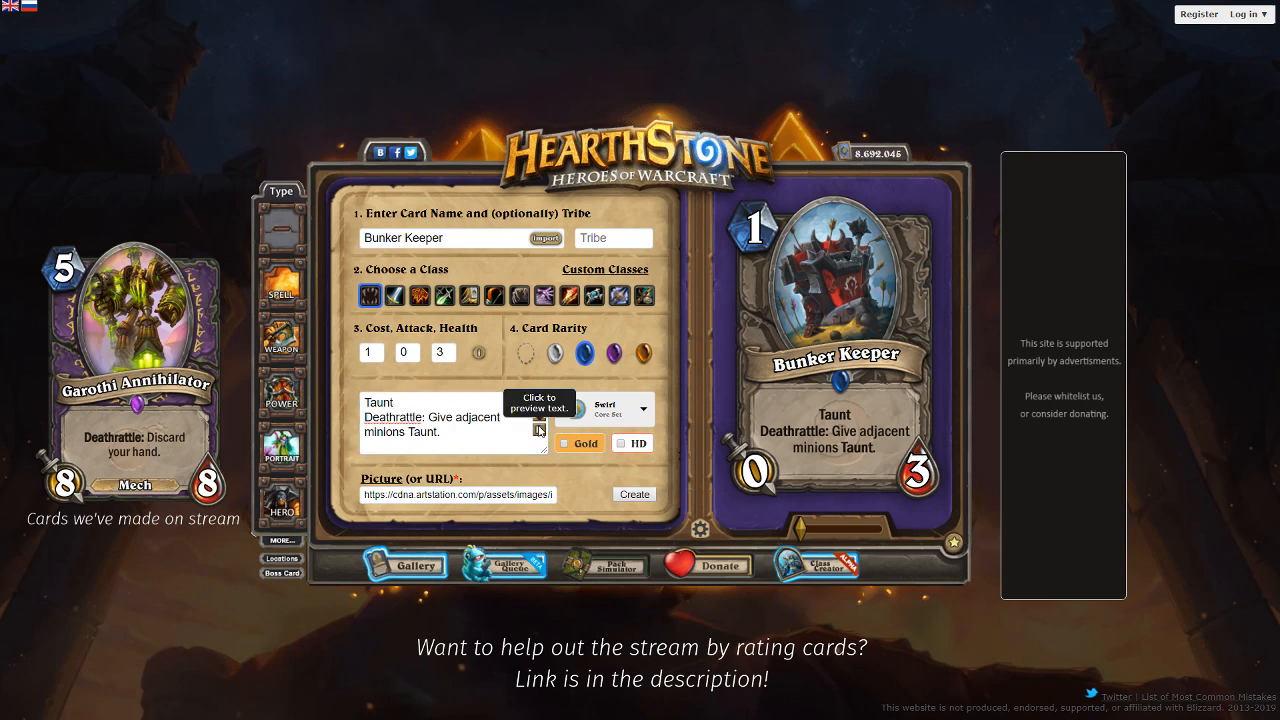
Step: Generate the Bunker Keeper card and download its image as bunker keeper.png, dismissing the download notice
click(634, 494)
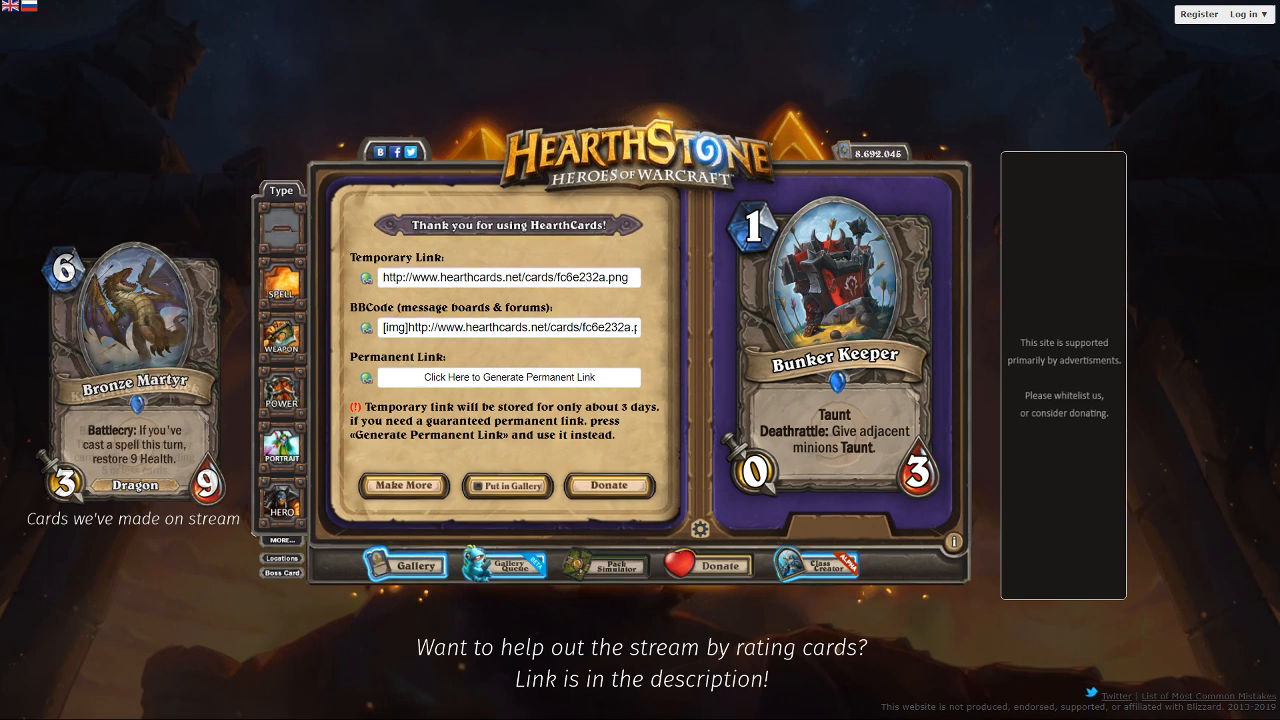
key(Return)
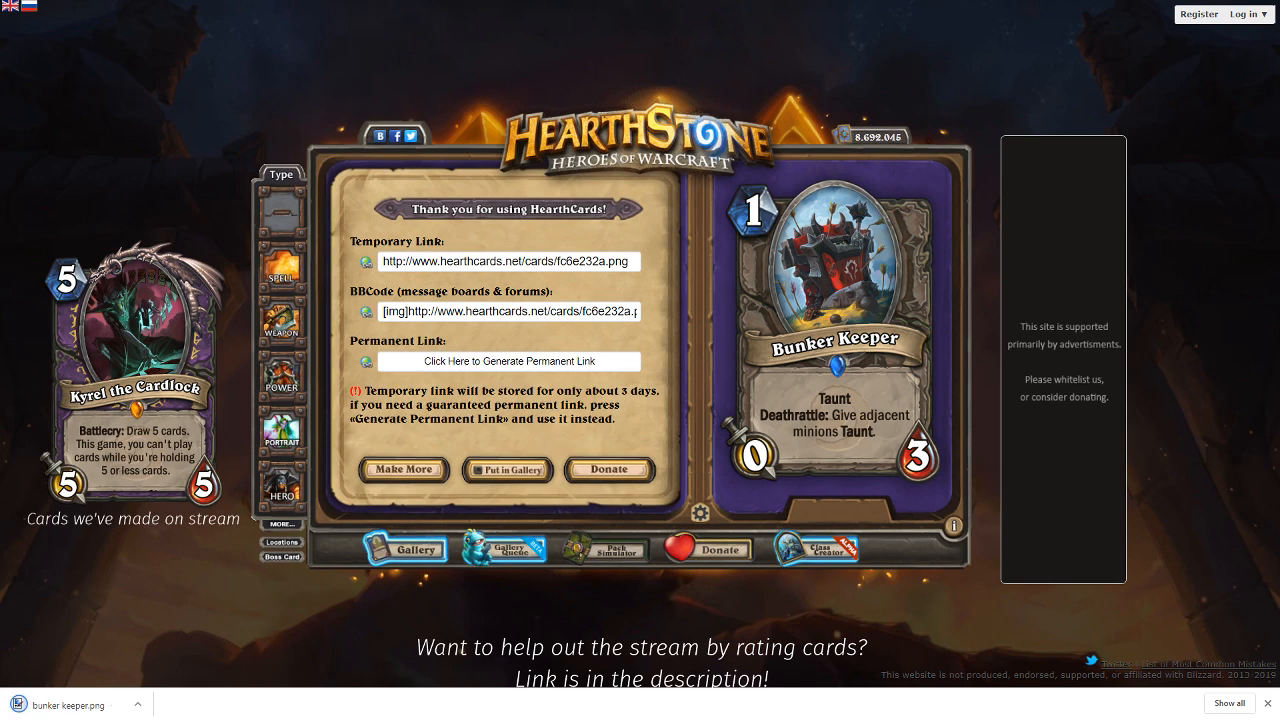
click(1267, 703)
Step: Start another card and give it the custom class with the dark green and orange frame
click(402, 486)
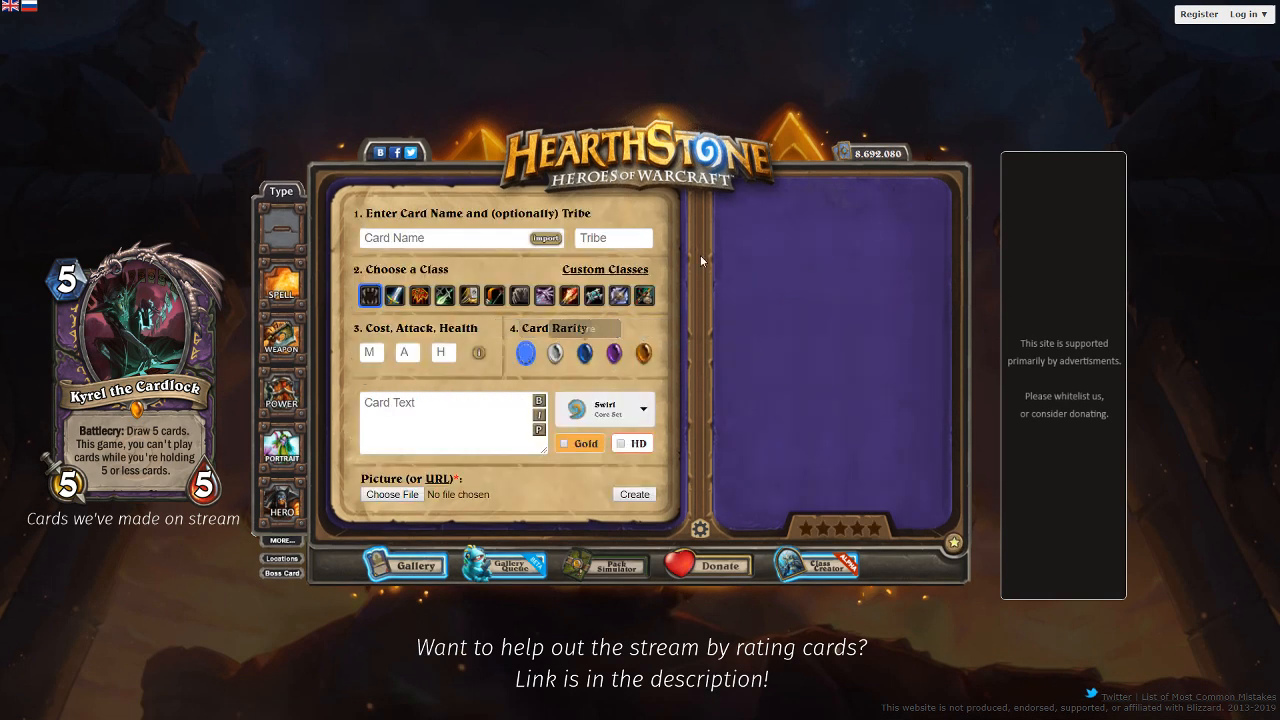
click(590, 276)
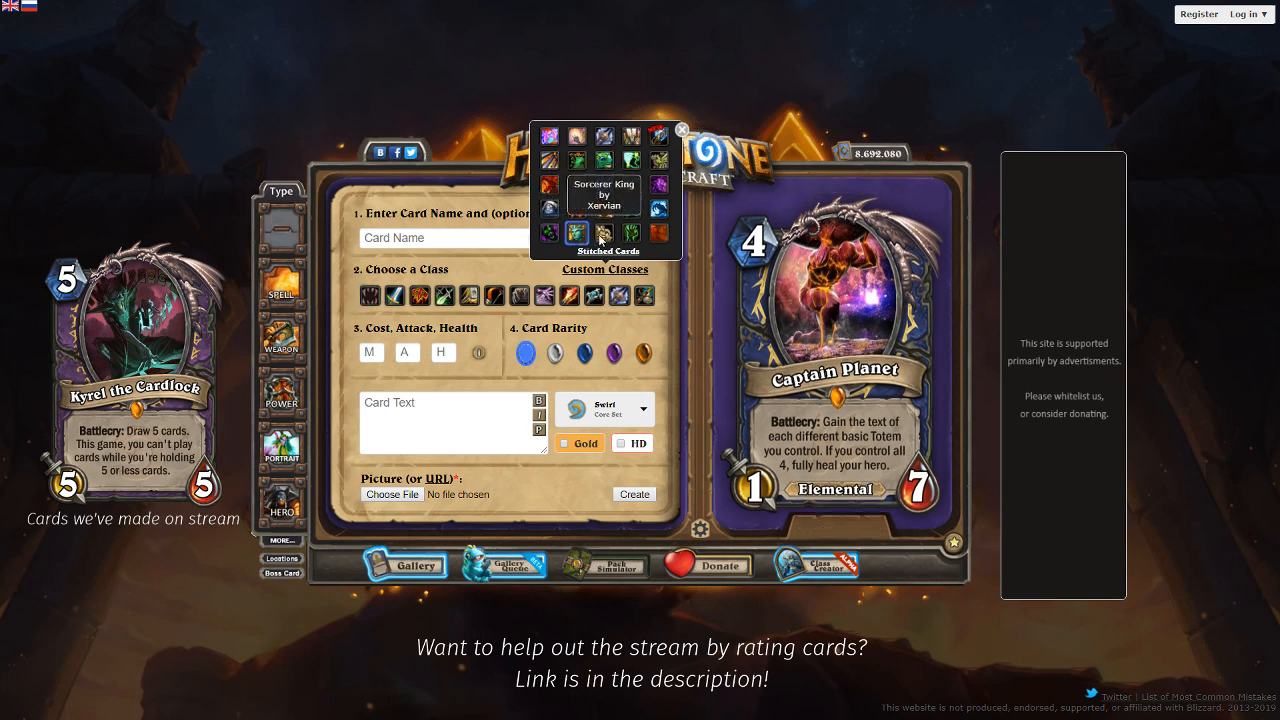
click(682, 131)
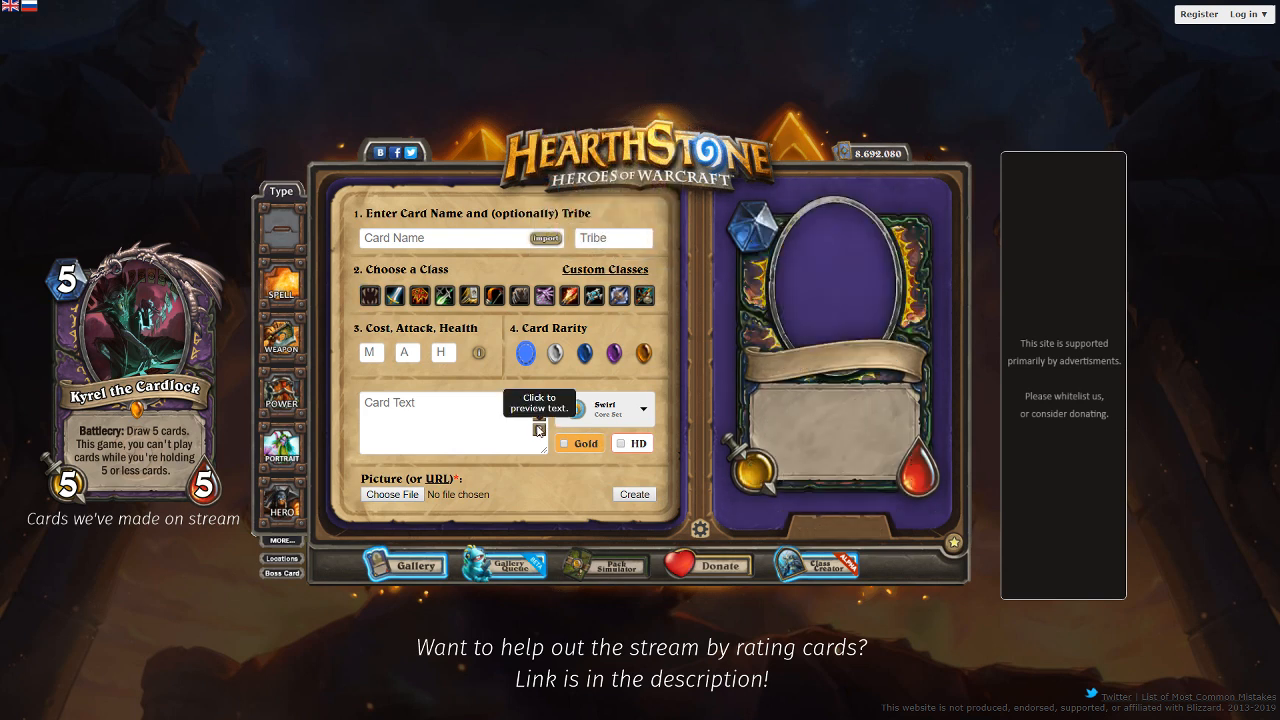
Step: Enter the card text "Battlecry: Fertilize." and make the word Fertilize bold
click(395, 395)
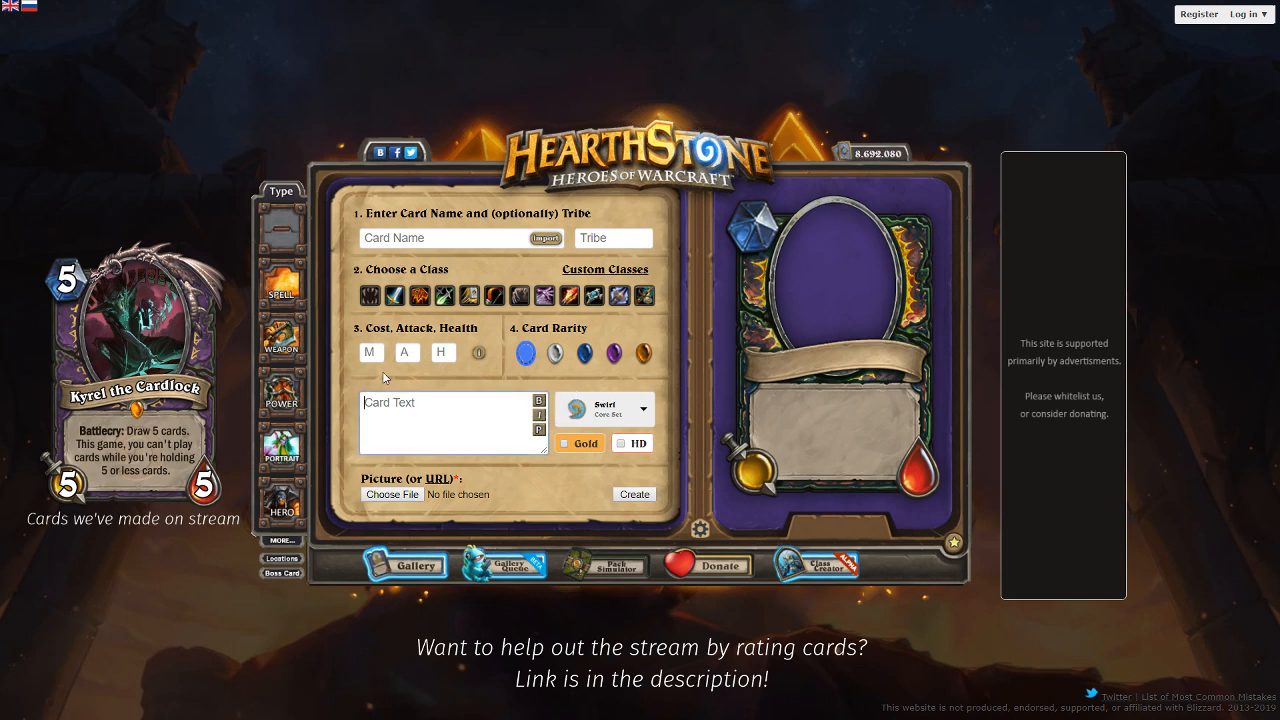
text(Battlecry: Fertilize.)
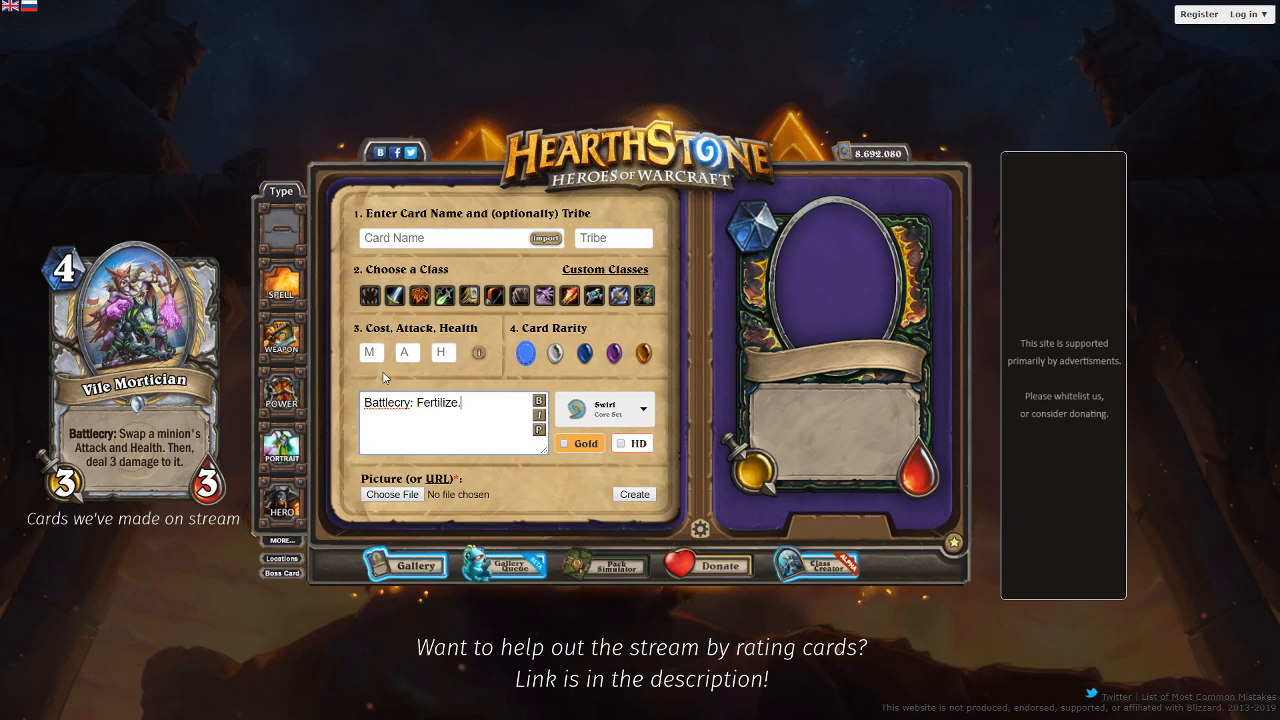
key(Left)
key(ctrl+shift+Left)
click(540, 404)
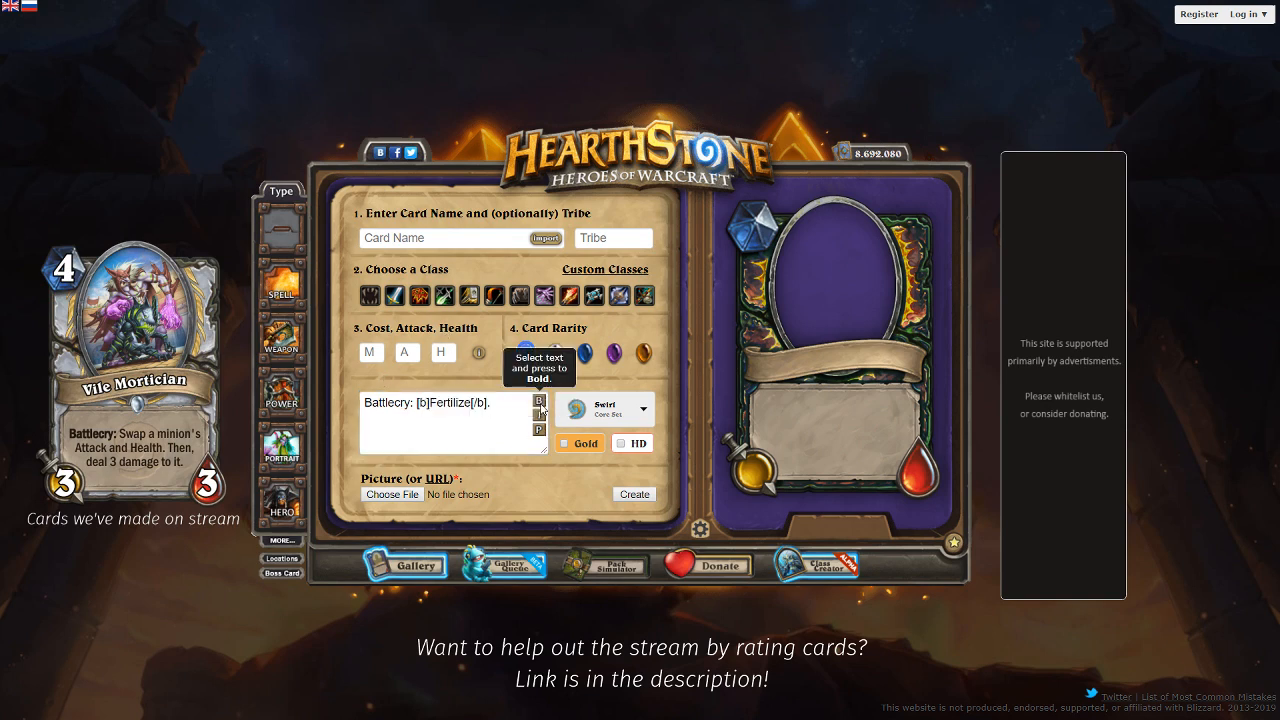
Step: Preview the Fertilize text on the card, then clear the entire card text and refresh the preview
click(539, 431)
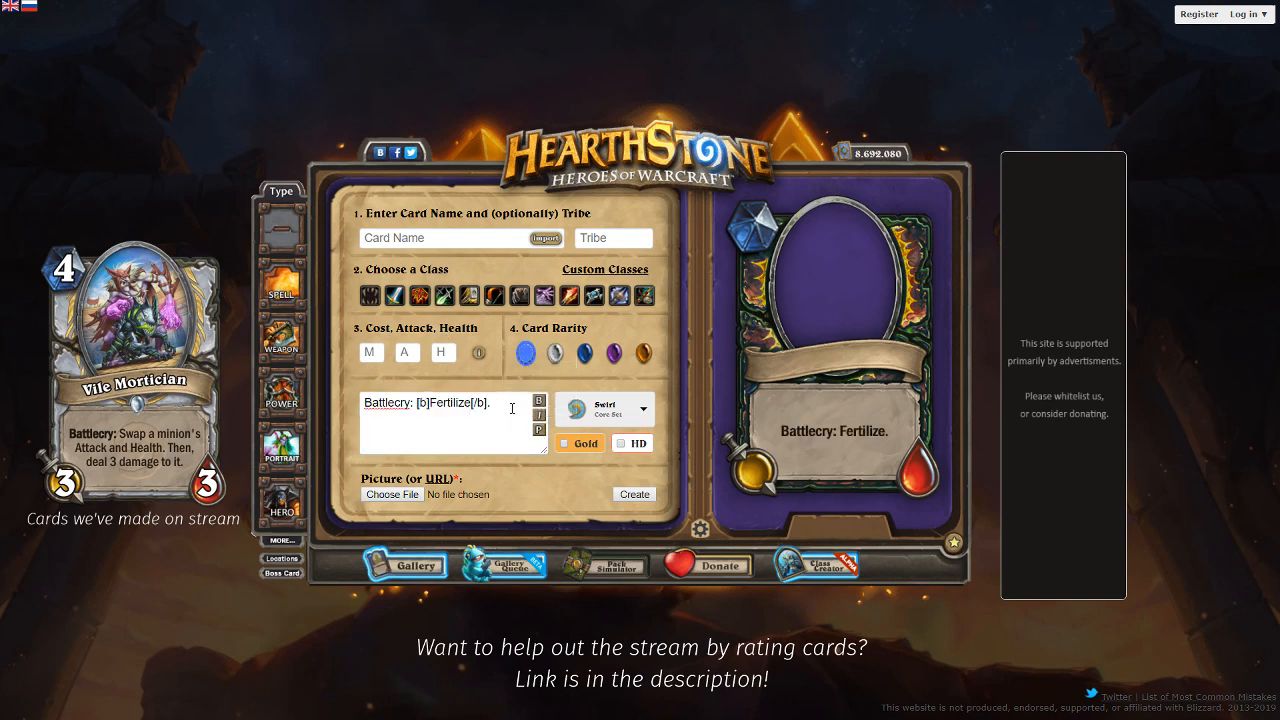
key(ctrl+a)
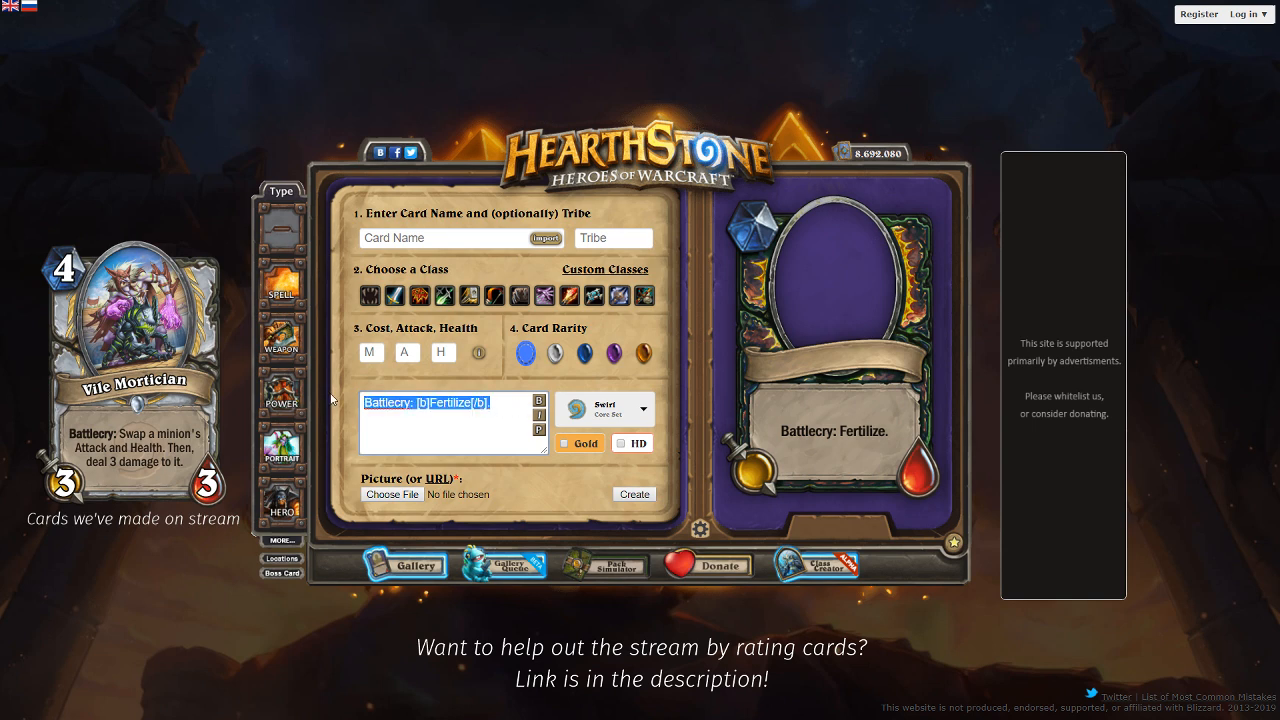
key(BackSpace)
click(539, 430)
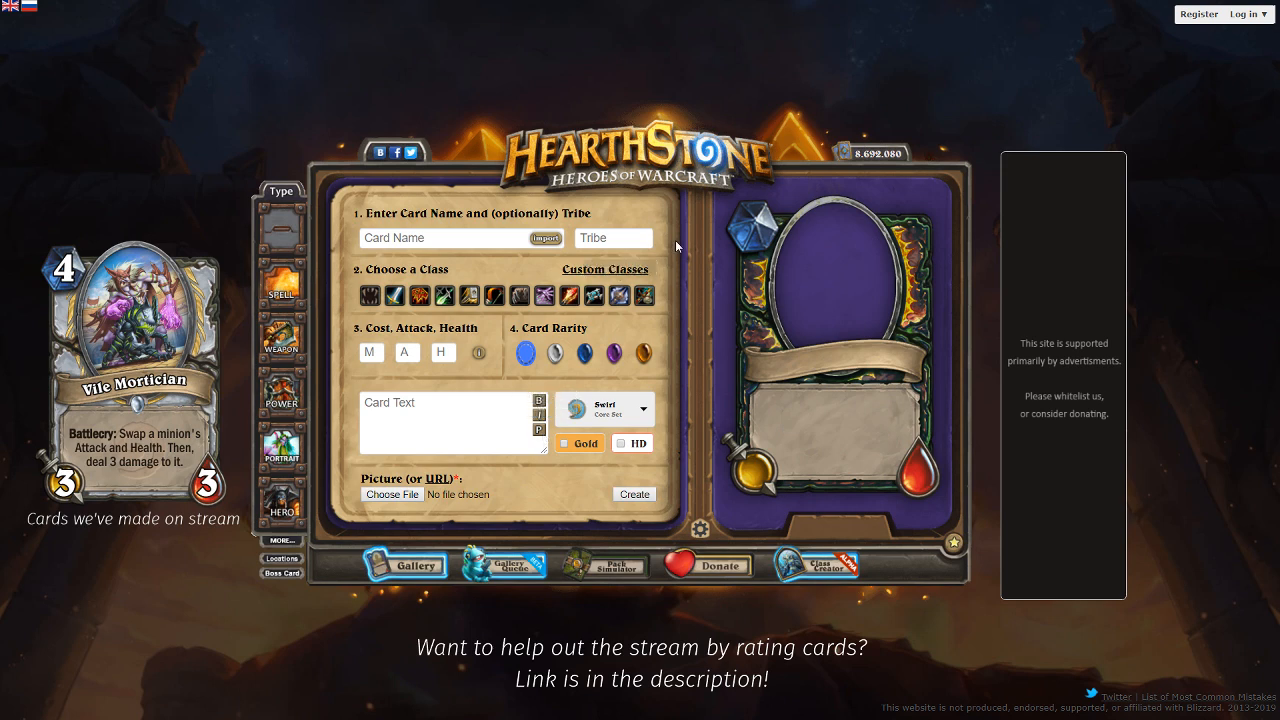
Step: Make the card a neutral minion with 7 cost, 5 attack, 5 health and epic rarity
click(370, 295)
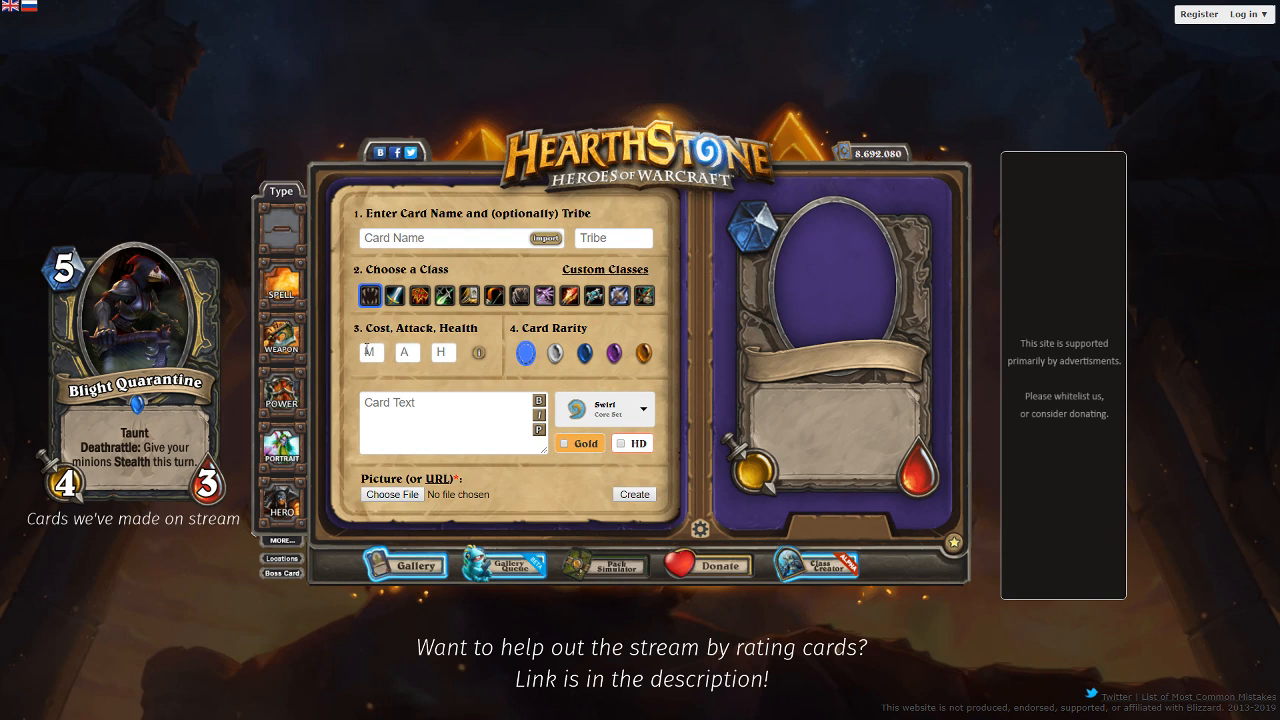
click(367, 350)
text(5)
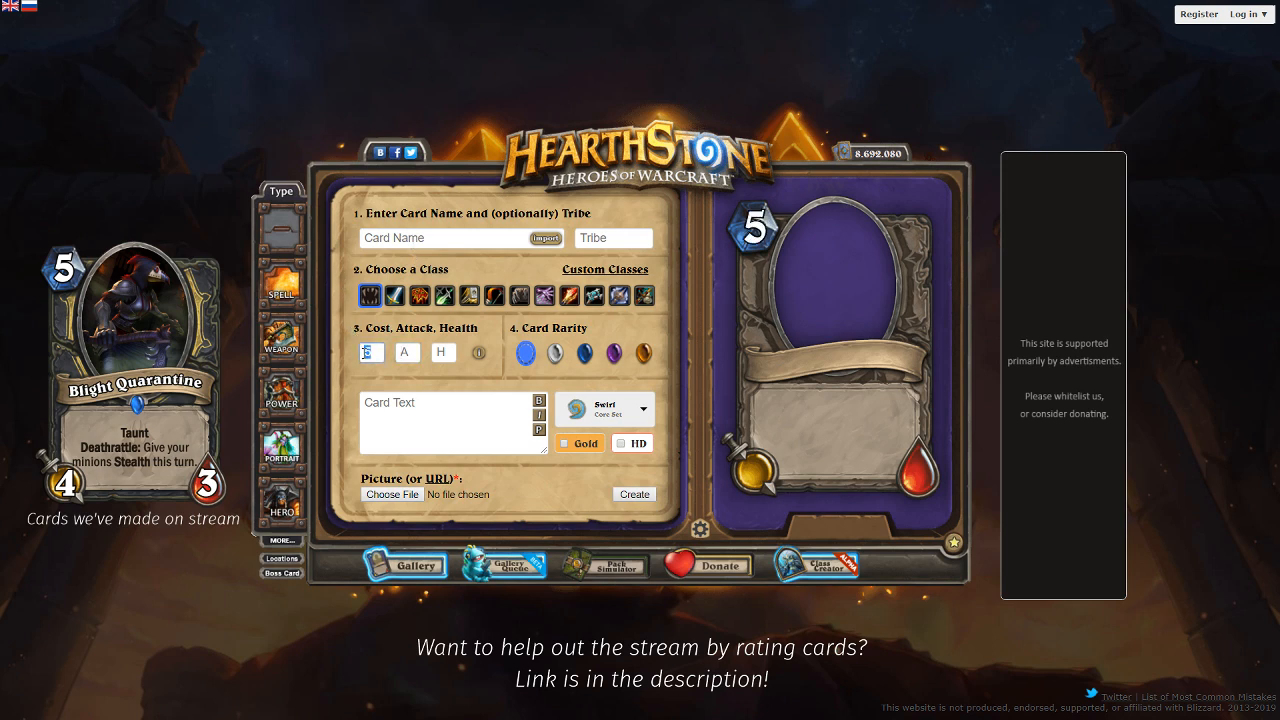
text(7)
key(Tab)
text(5)
key(Tab)
text(5)
click(614, 352)
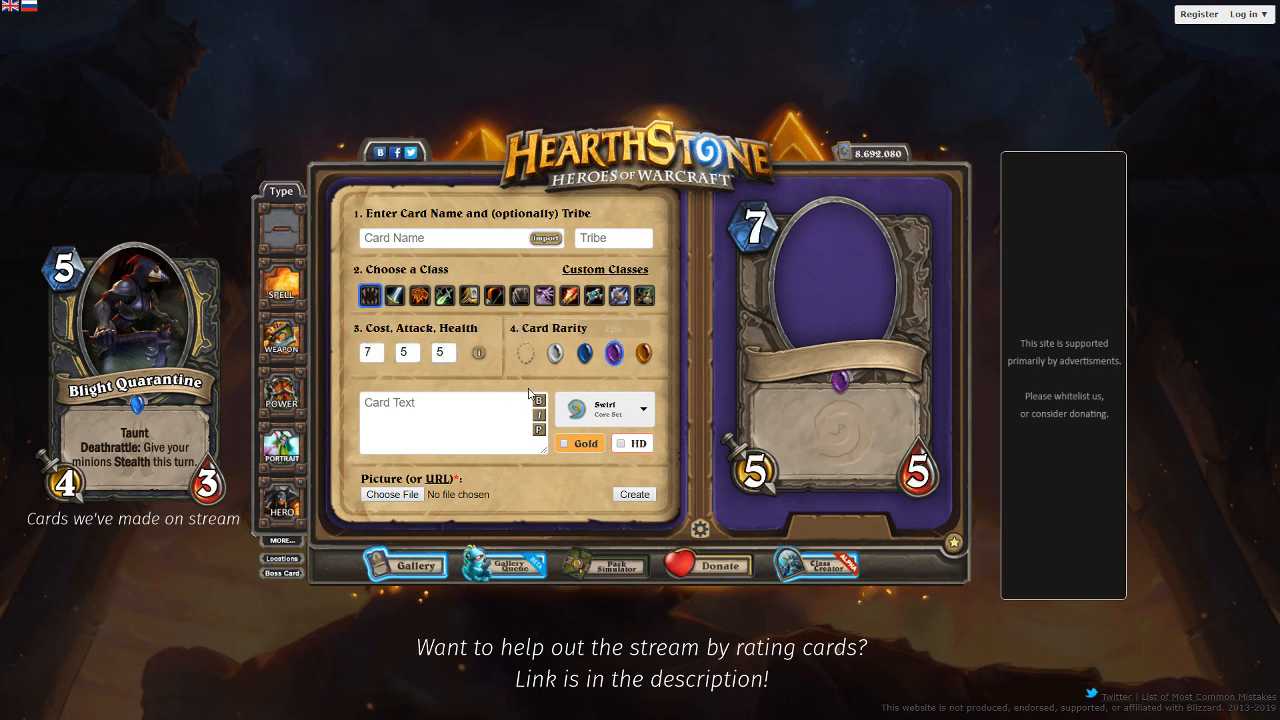
Step: Enter the card text "Battlecry: Summon a 5/5 copy of a 1/1 minion." and preview it
click(529, 395)
text(Battlecry: )
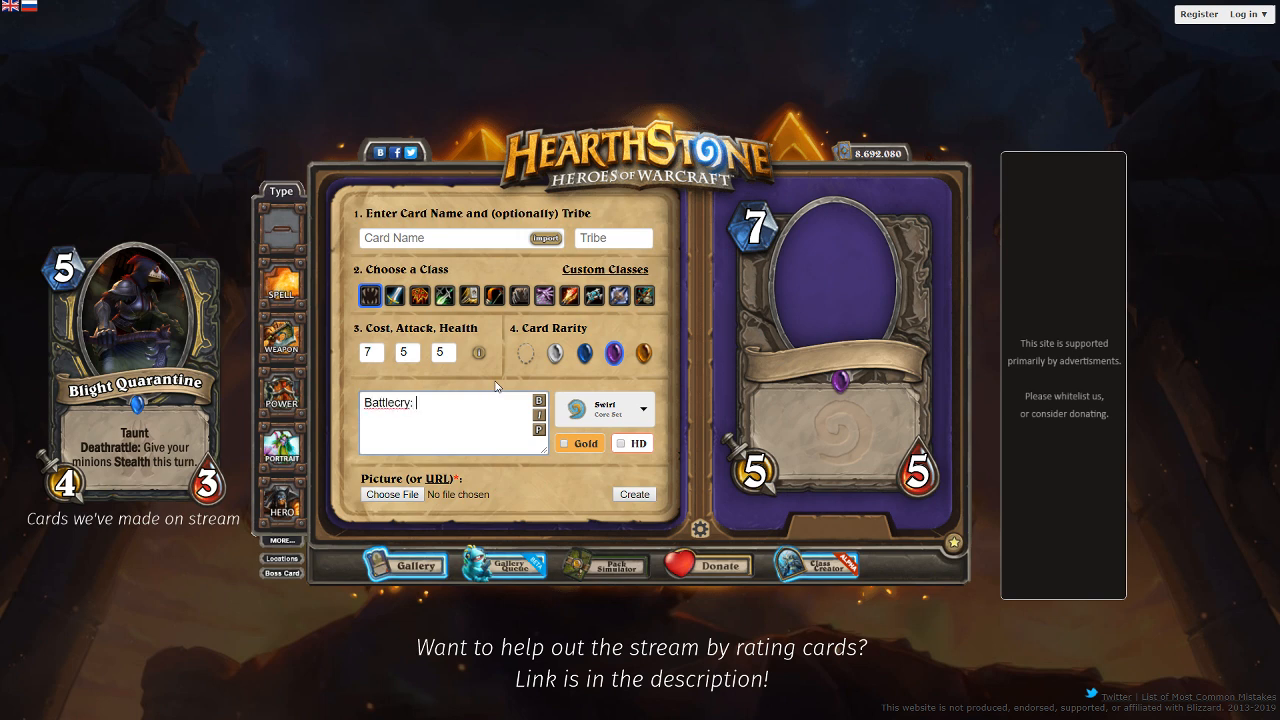
text(Summon a 5/5 copy of a 1/1 minon)
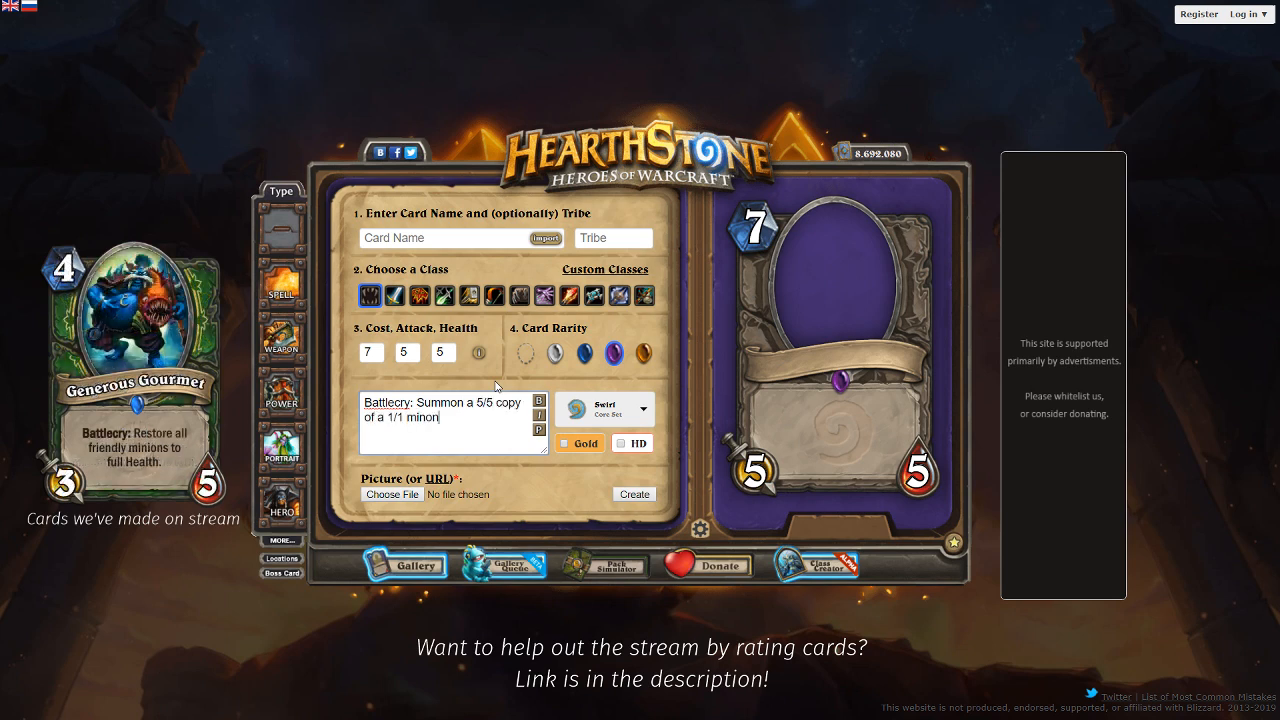
key(BackSpace)
key(BackSpace)
text(ion.)
click(539, 430)
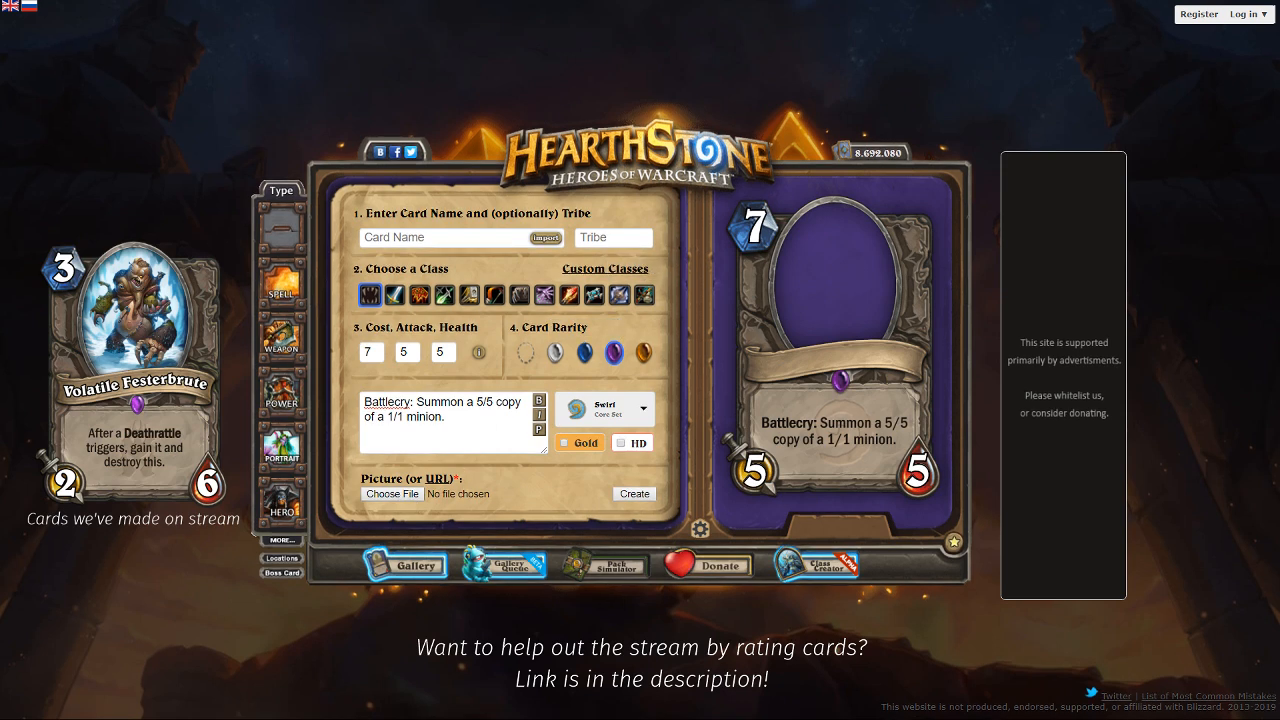
Step: Switch the card to the Priest class with the white frame, set its cost to 6 and refresh the preview
click(594, 296)
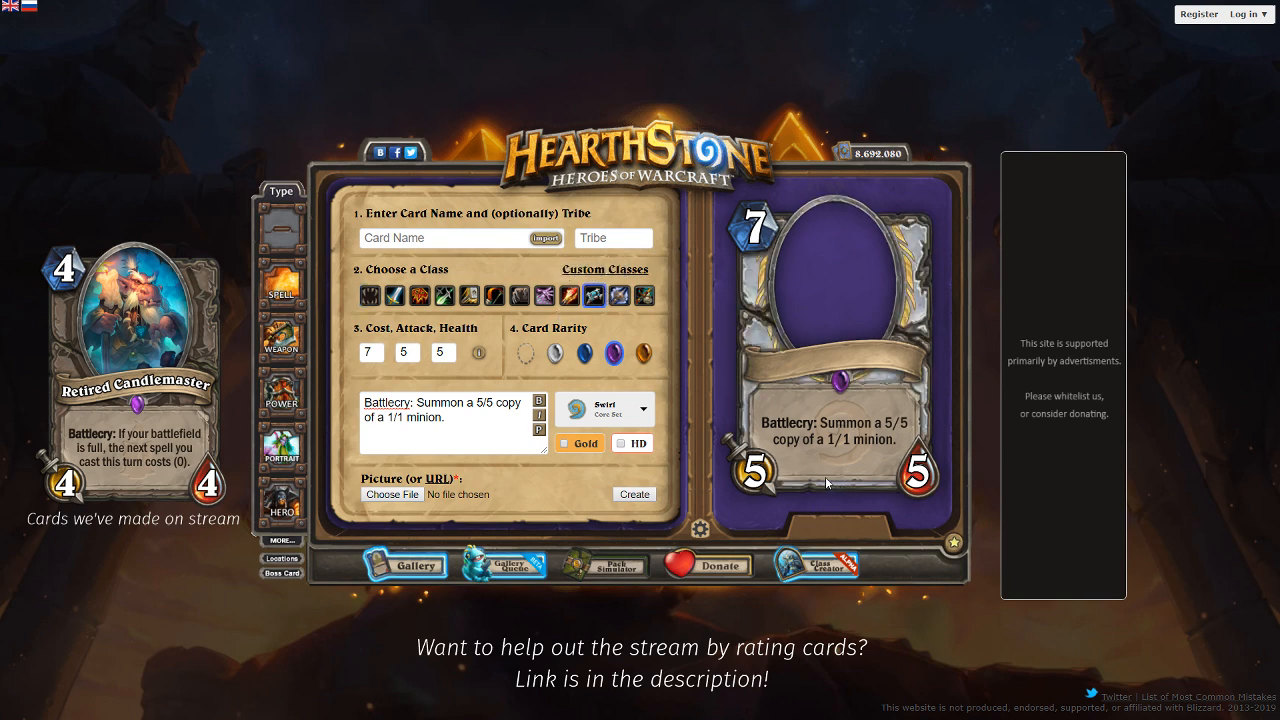
double_click(370, 351)
text(6)
click(538, 430)
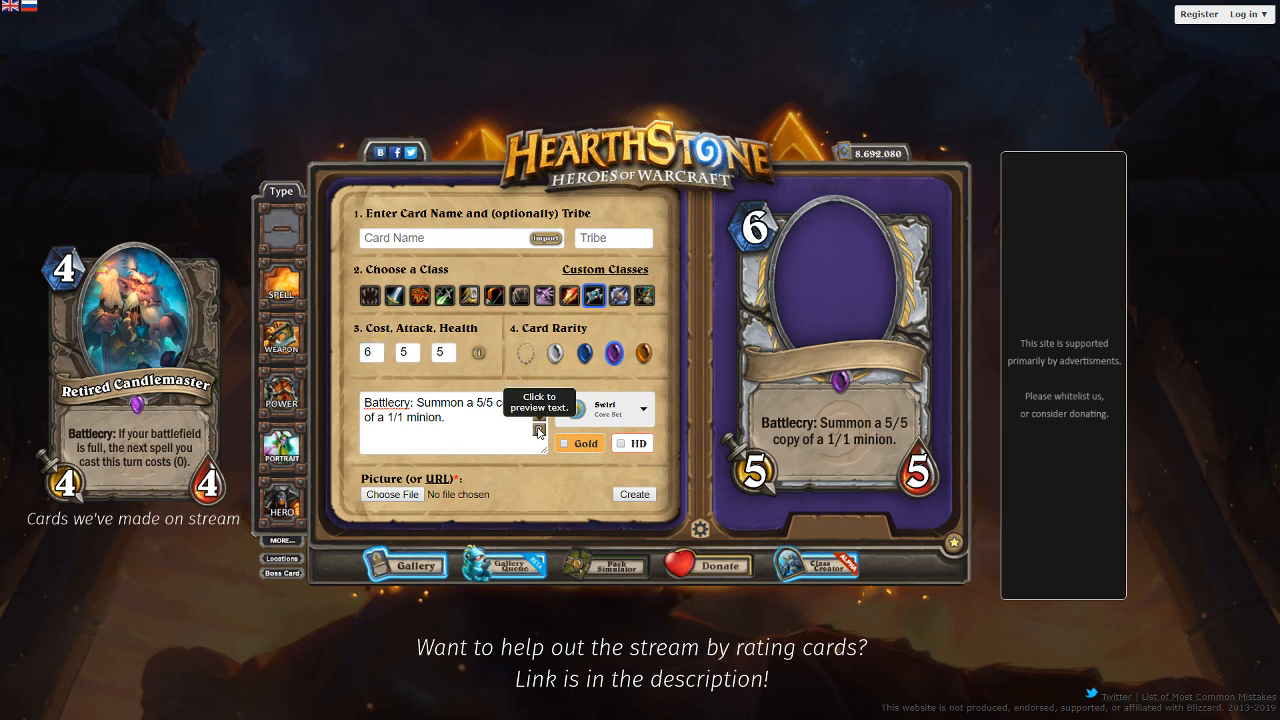
Step: Remove the card's rarity and clear its health, attack, cost and card text
click(380, 495)
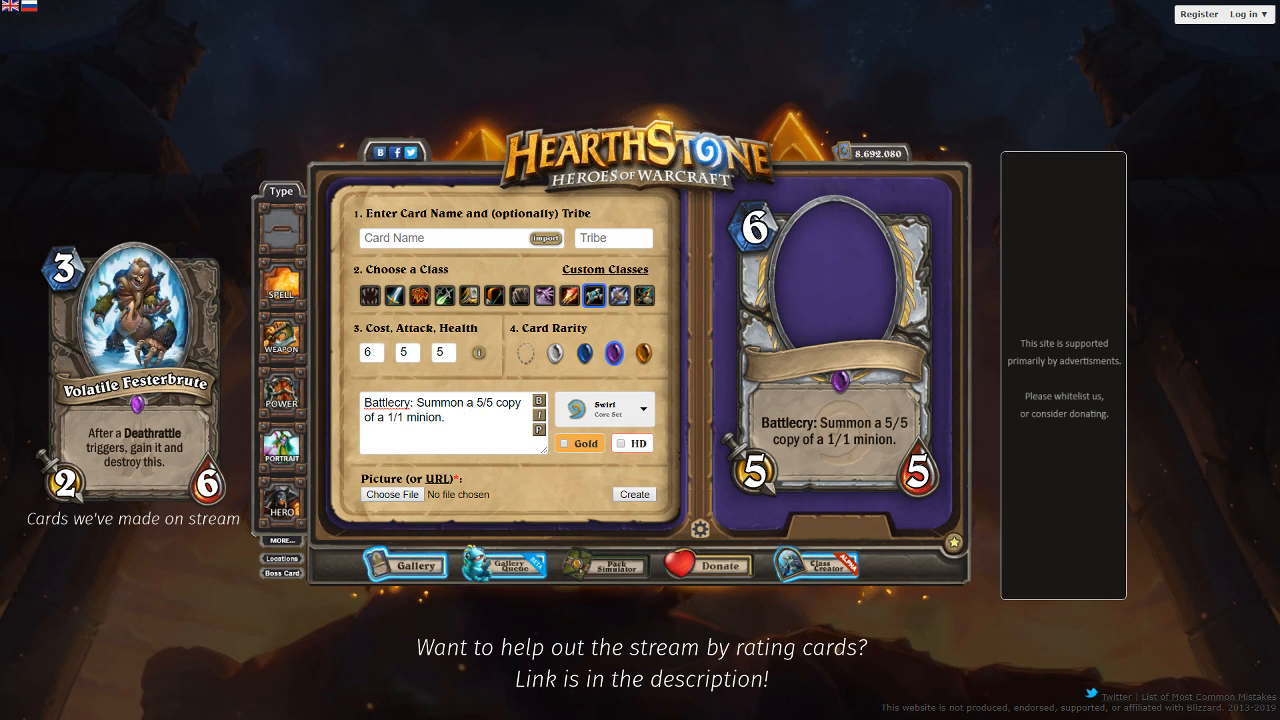
drag(446, 418, 420, 394)
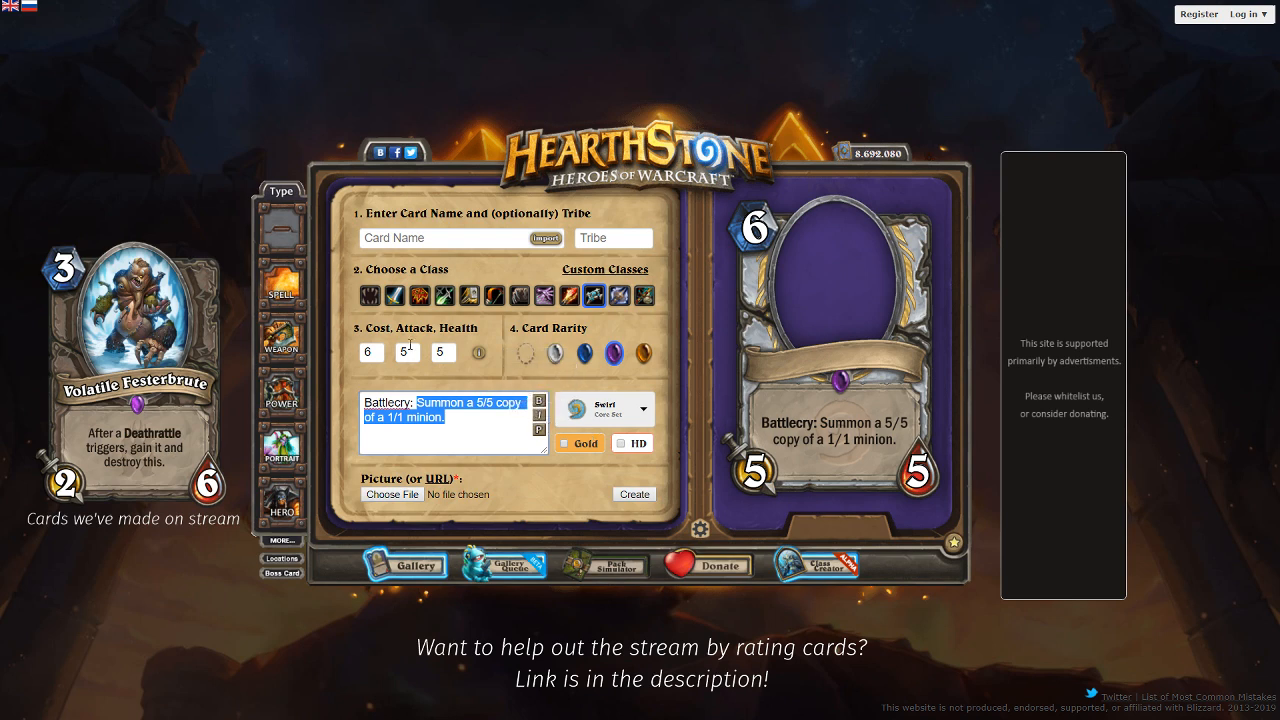
click(525, 352)
click(437, 352)
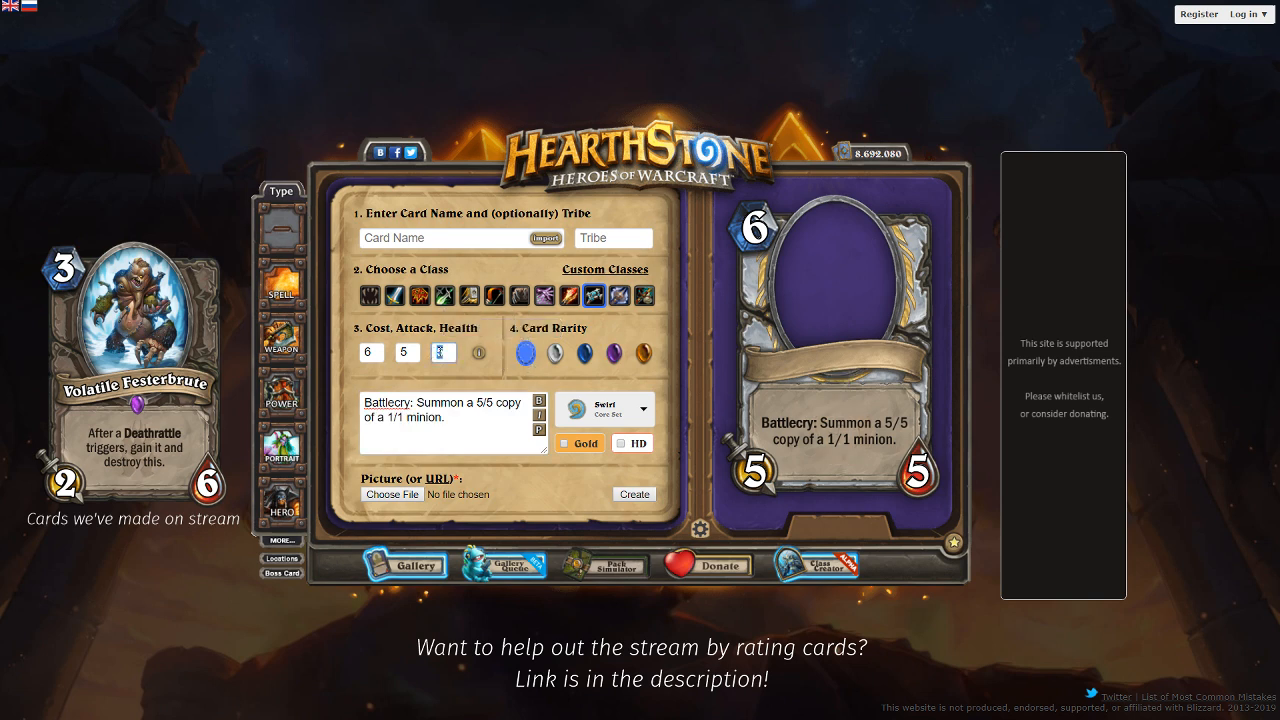
key(BackSpace)
key(shift+Tab)
key(BackSpace)
key(shift+Tab)
key(BackSpace)
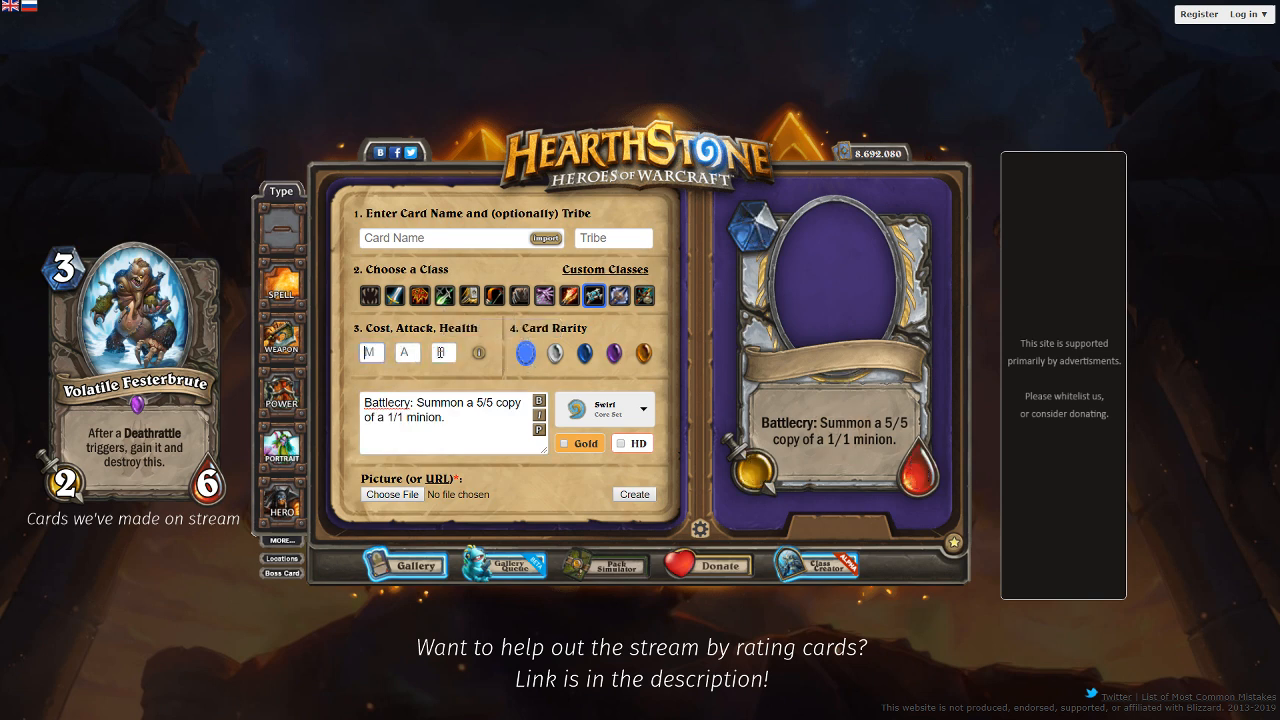
click(432, 404)
key(ctrl+a)
key(BackSpace)
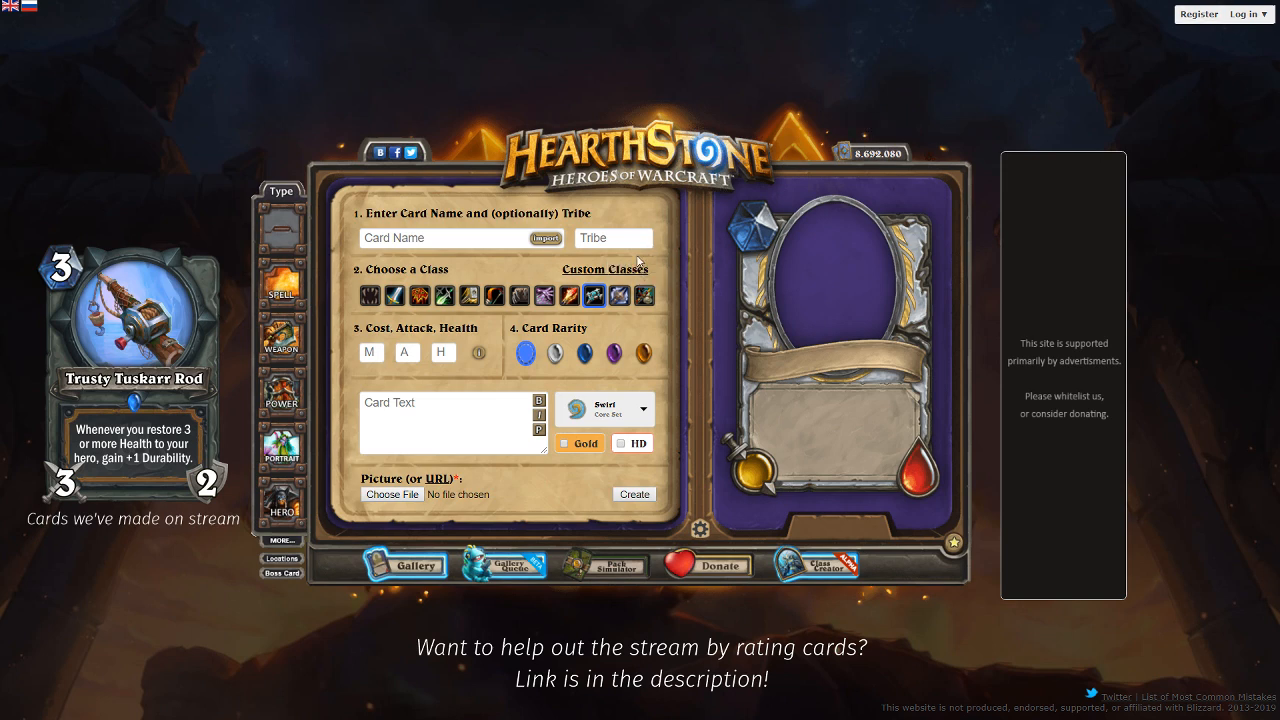
Step: Set up a Mage spell with the blue frame, rare rarity and a cost of 3
click(572, 300)
click(290, 275)
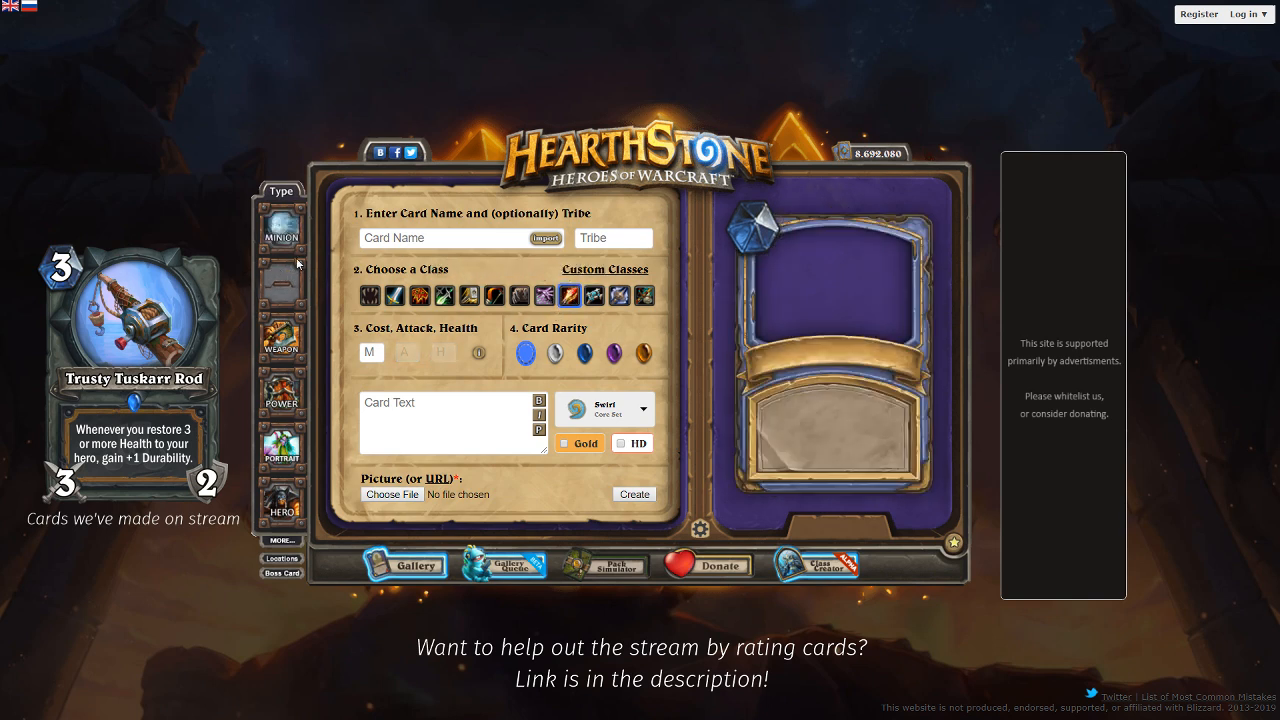
click(591, 362)
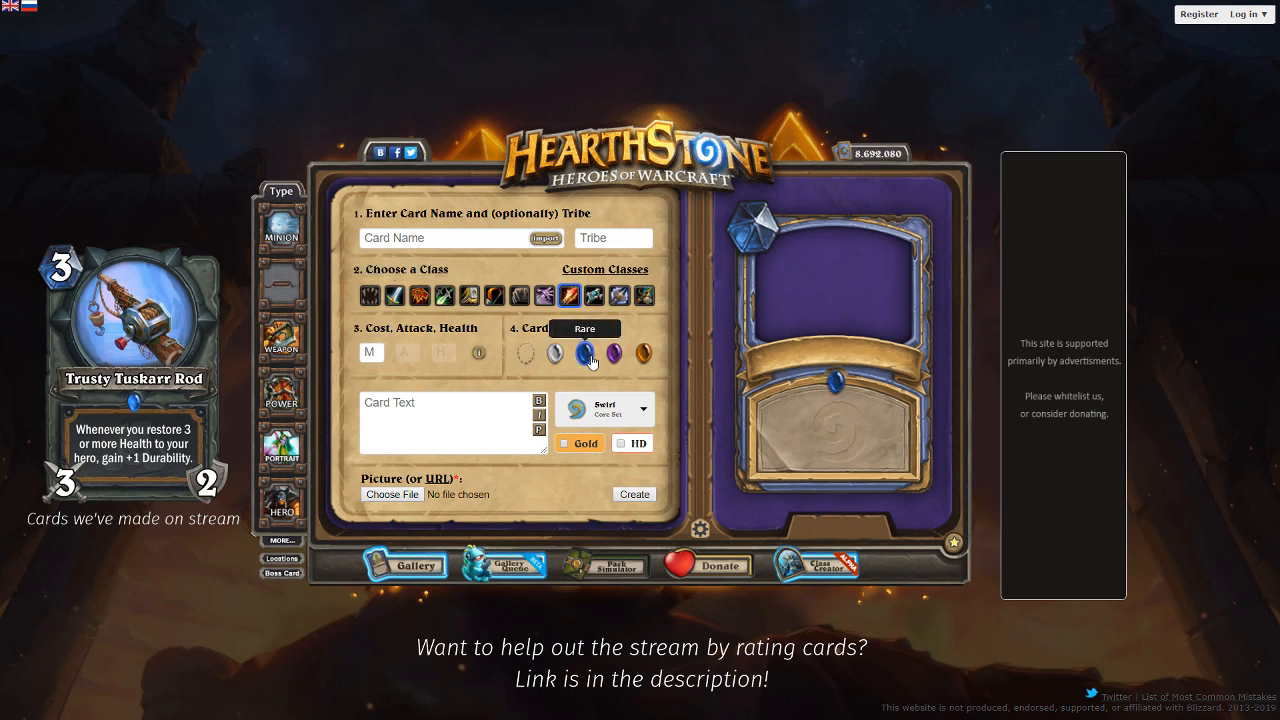
click(371, 352)
text(3)
key(Tab)
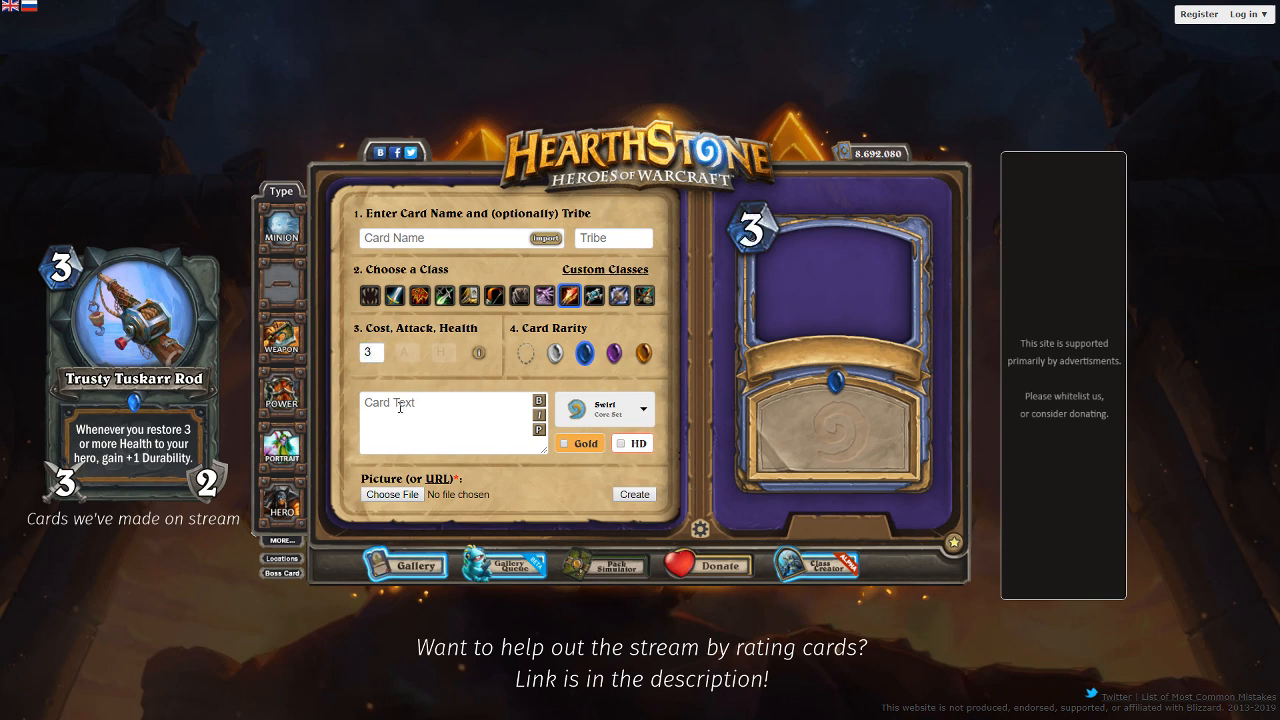
Step: Enter the card text "Secret: At the start of your turn, freeze all minions played"
text(Secret:)
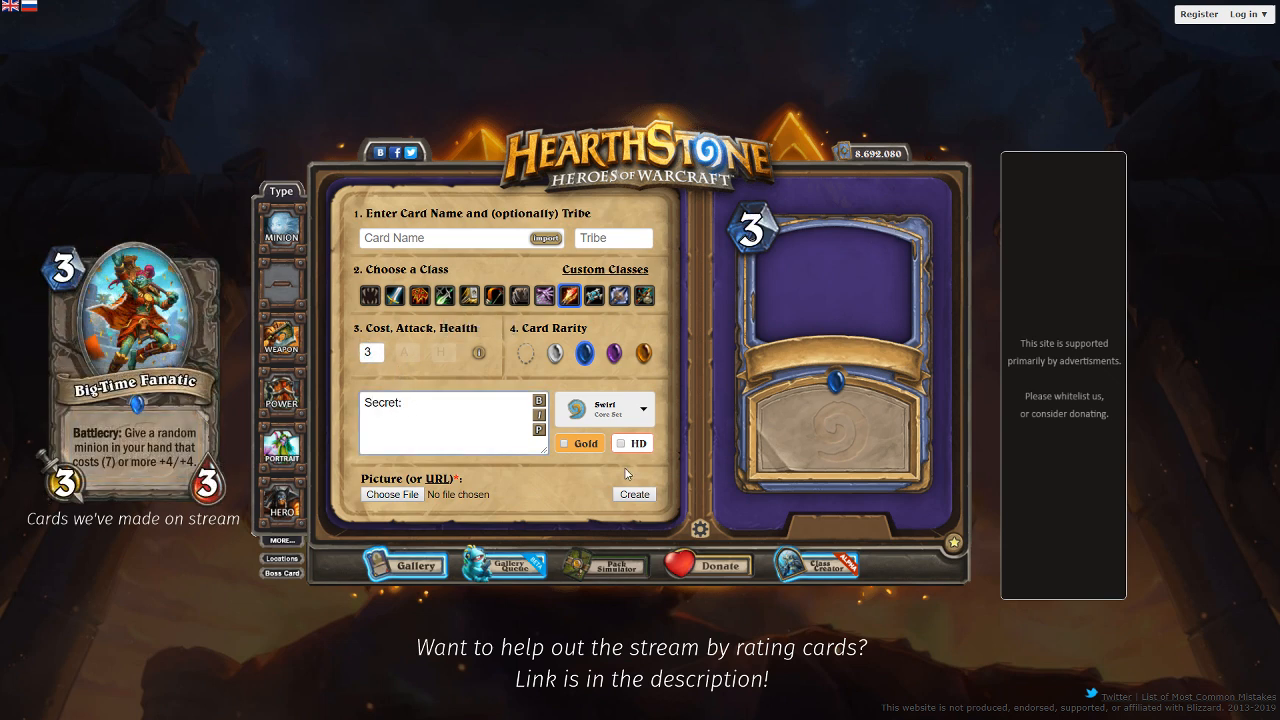
click(539, 429)
key(shift+Tab)
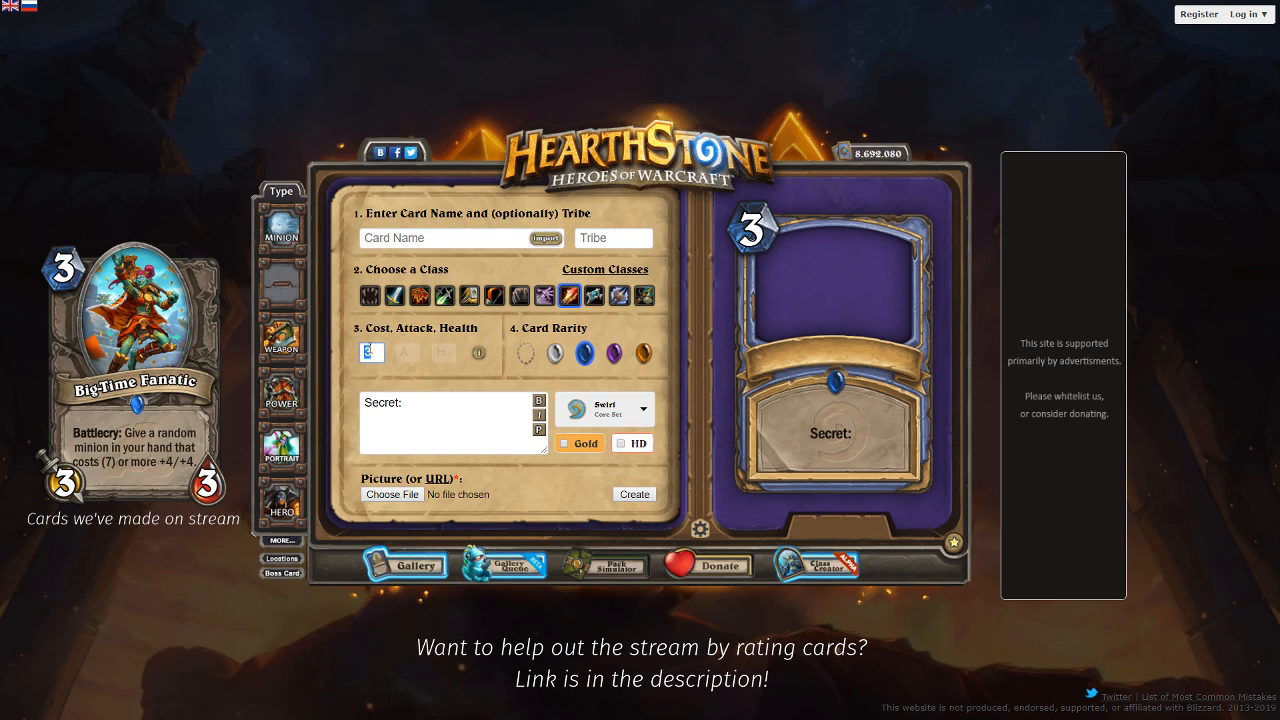
click(458, 424)
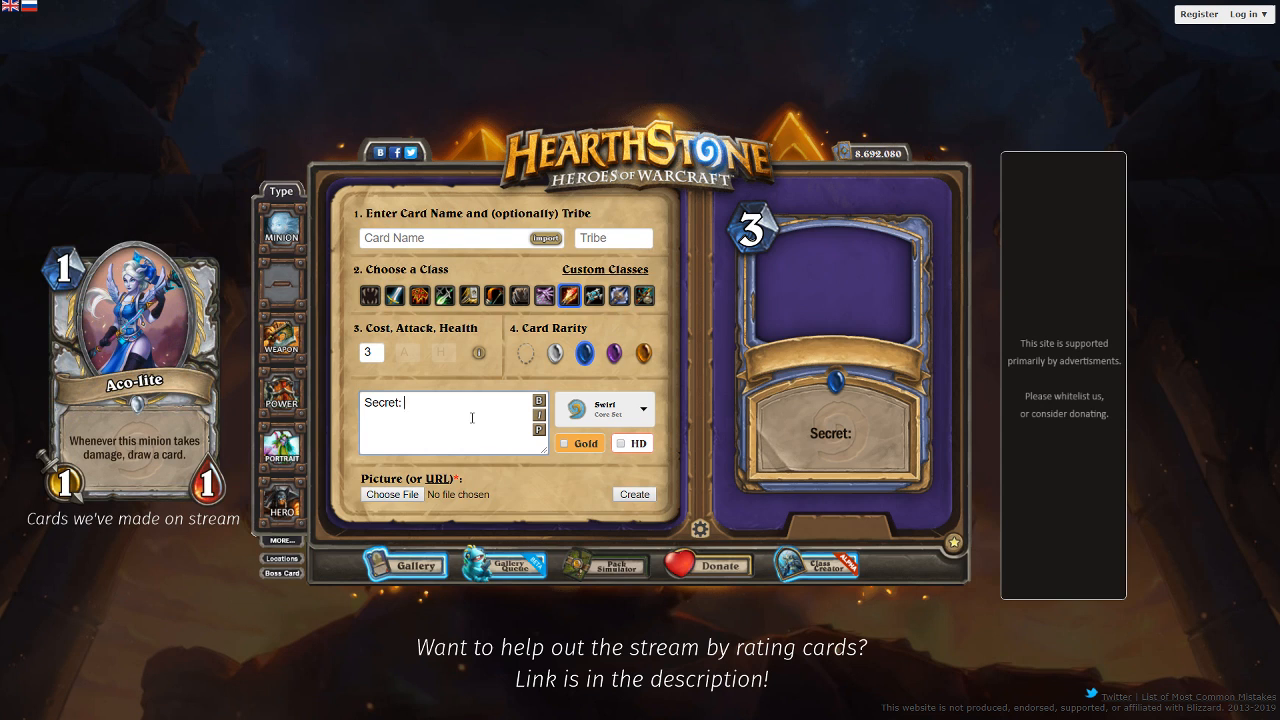
text(At the start of y)
text(our turn, )
text(freeze all min)
text(ion players)
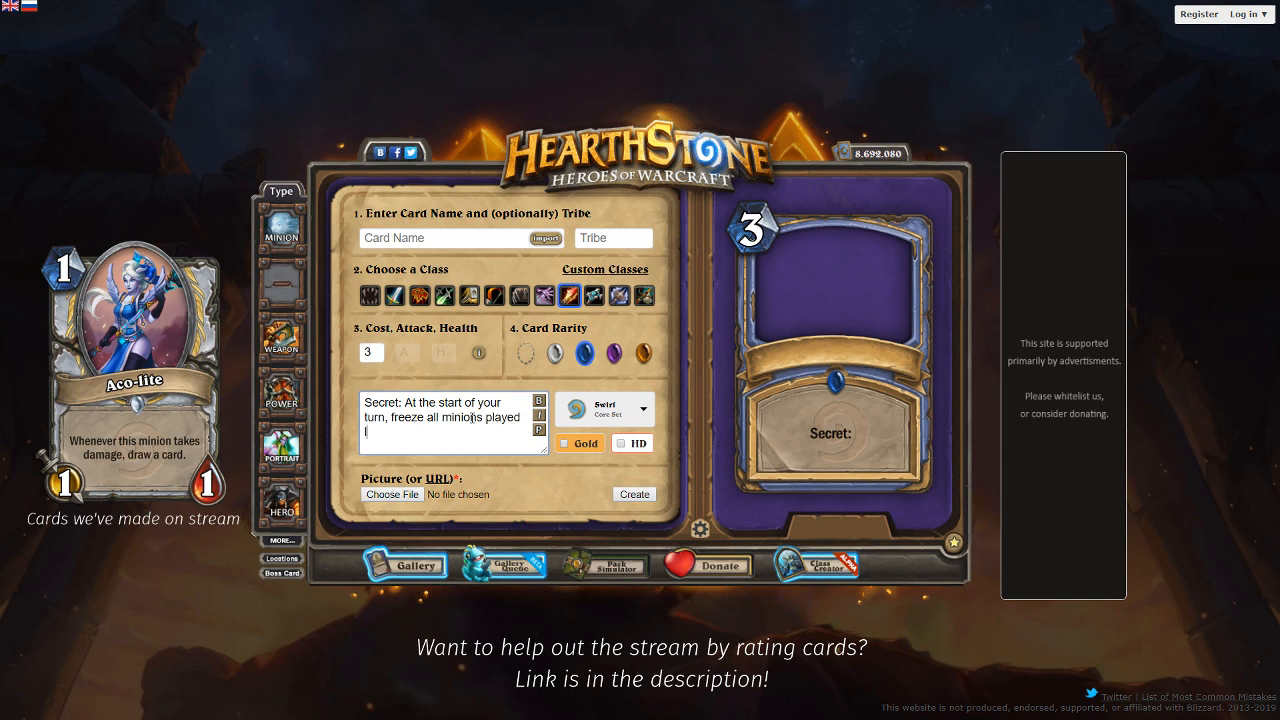
Step: Reword the effect after "turn," to "Freeze all enemy minions played last turn." with a capitalized Freeze
key(BackSpace)
key(BackSpace)
key(BackSpace)
key(BackSpace)
key(BackSpace)
key(BackSpace)
key(BackSpace)
key(BackSpace)
key(BackSpace)
key(BackSpace)
key(BackSpace)
key(BackSpace)
key(BackSpace)
key(BackSpace)
text(enemy minions players)
key(BackSpace)
key(BackSpace)
key(BackSpace)
key(BackSpace)
key(BackSpace)
key(BackSpace)
key(BackSpace)
text(played last turn.)
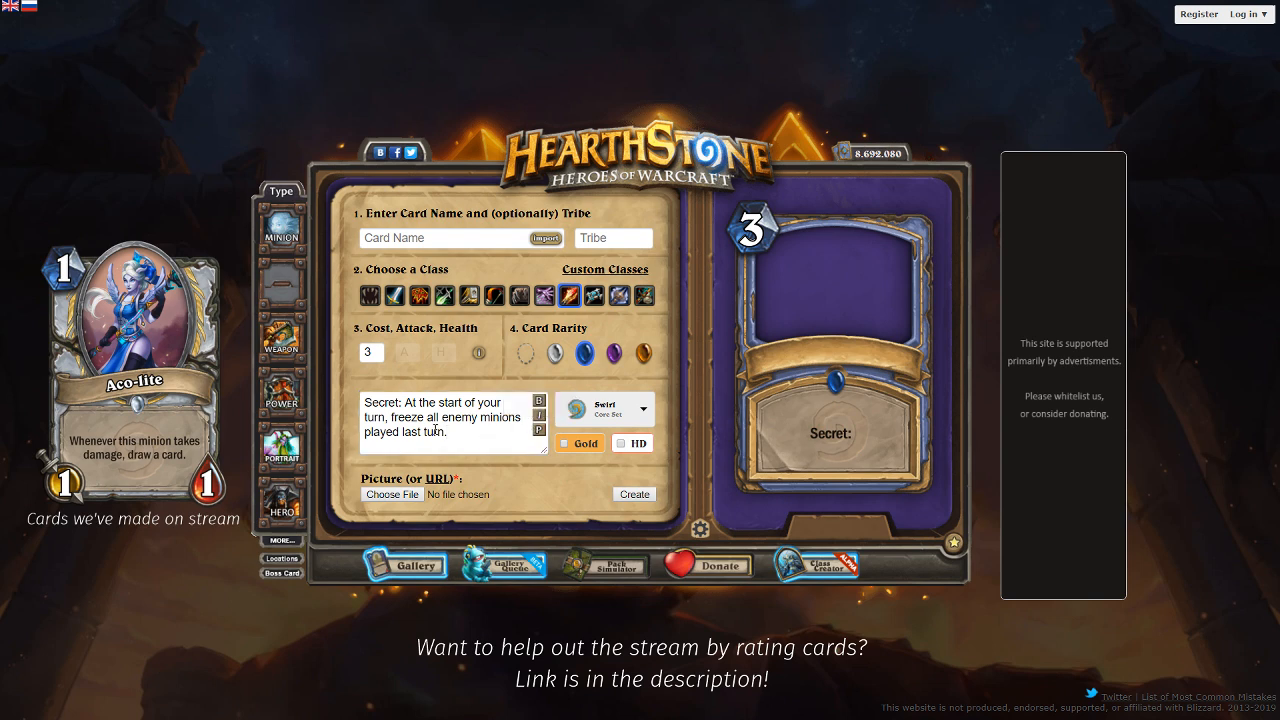
key(BackSpace)
text(F)
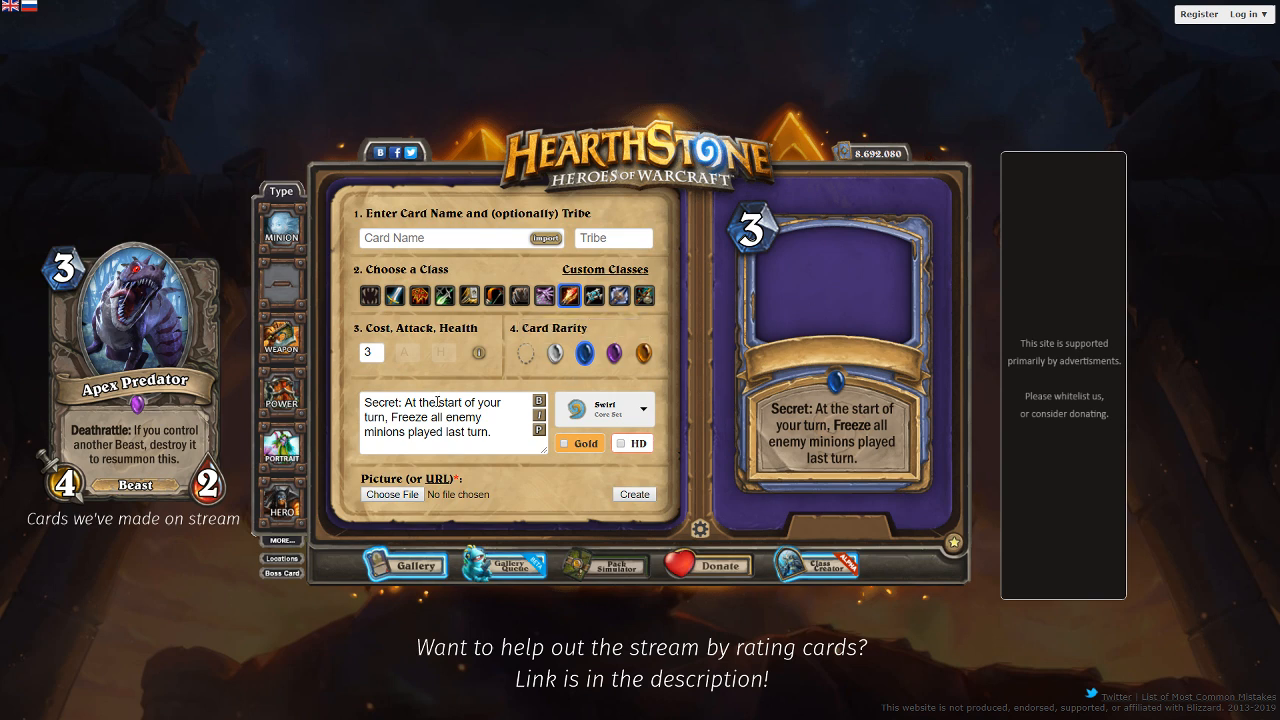
Step: Replace the effect after "turn," with "deal 2 damage and Freeze all enemy minions played last turn." and preview it
drag(491, 432, 381, 417)
text(n,  )
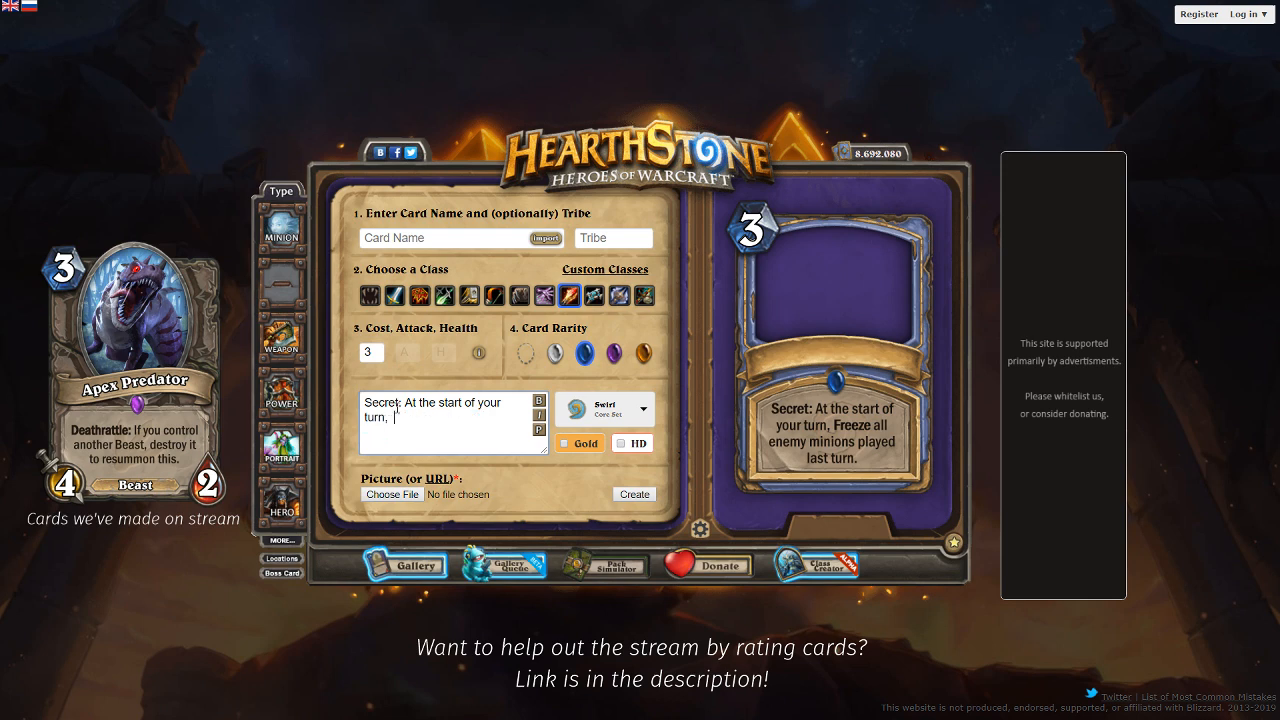
text(deal 2 damage and Freeze ell)
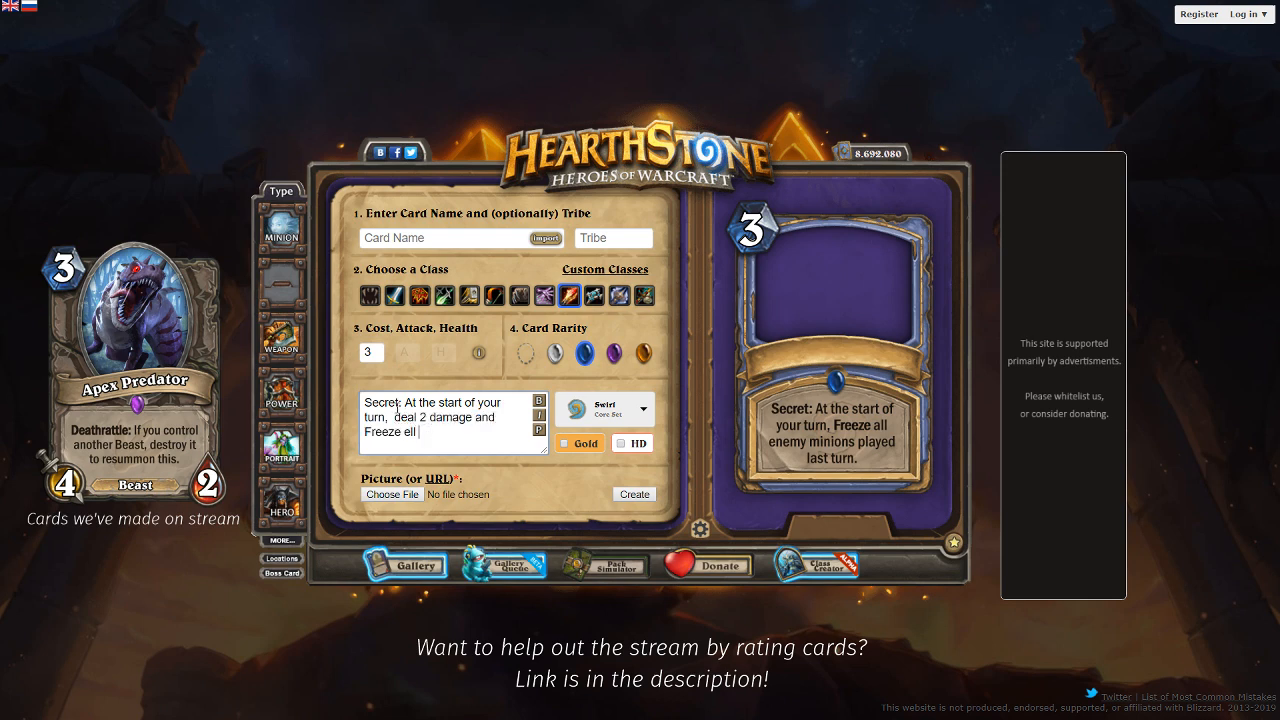
key(BackSpace)
key(BackSpace)
key(BackSpace)
text(all)
key(BackSpace)
key(BackSpace)
key(BackSpace)
text(all enemy minions played last turn.)
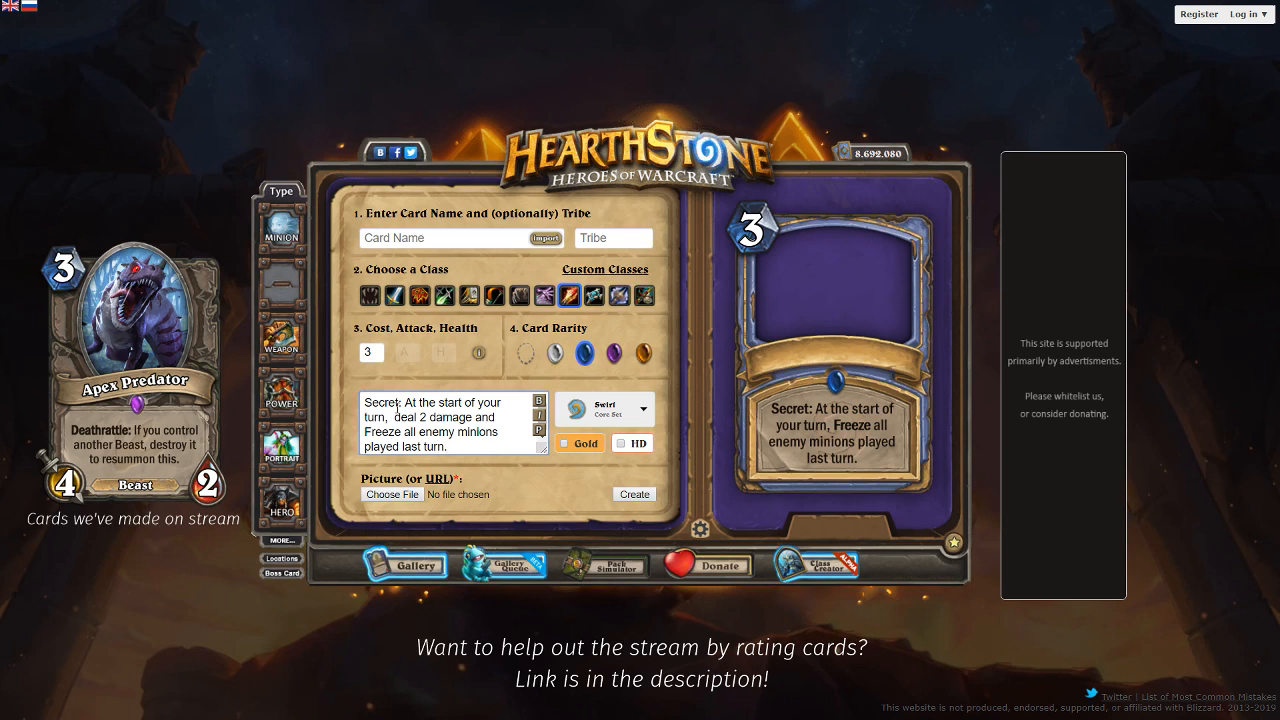
click(538, 430)
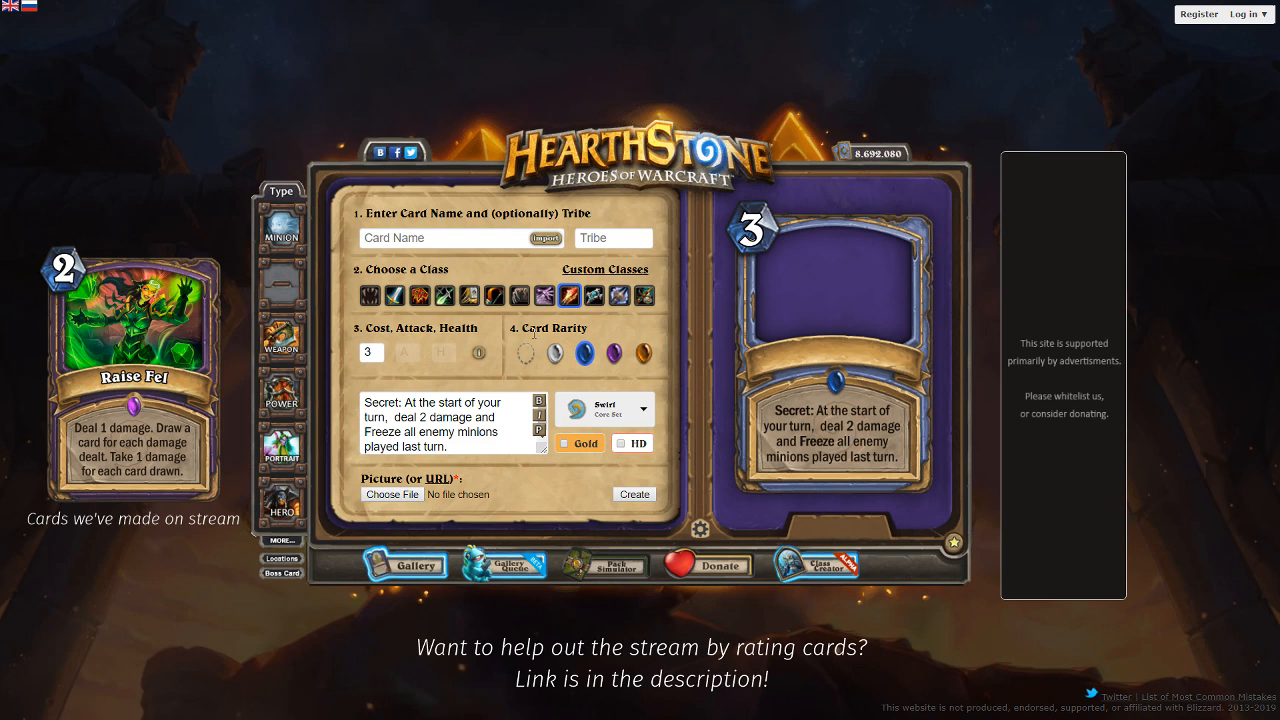
Step: Remove the extra space before "deal", insert "to" after "damage", and refresh the text preview
click(399, 417)
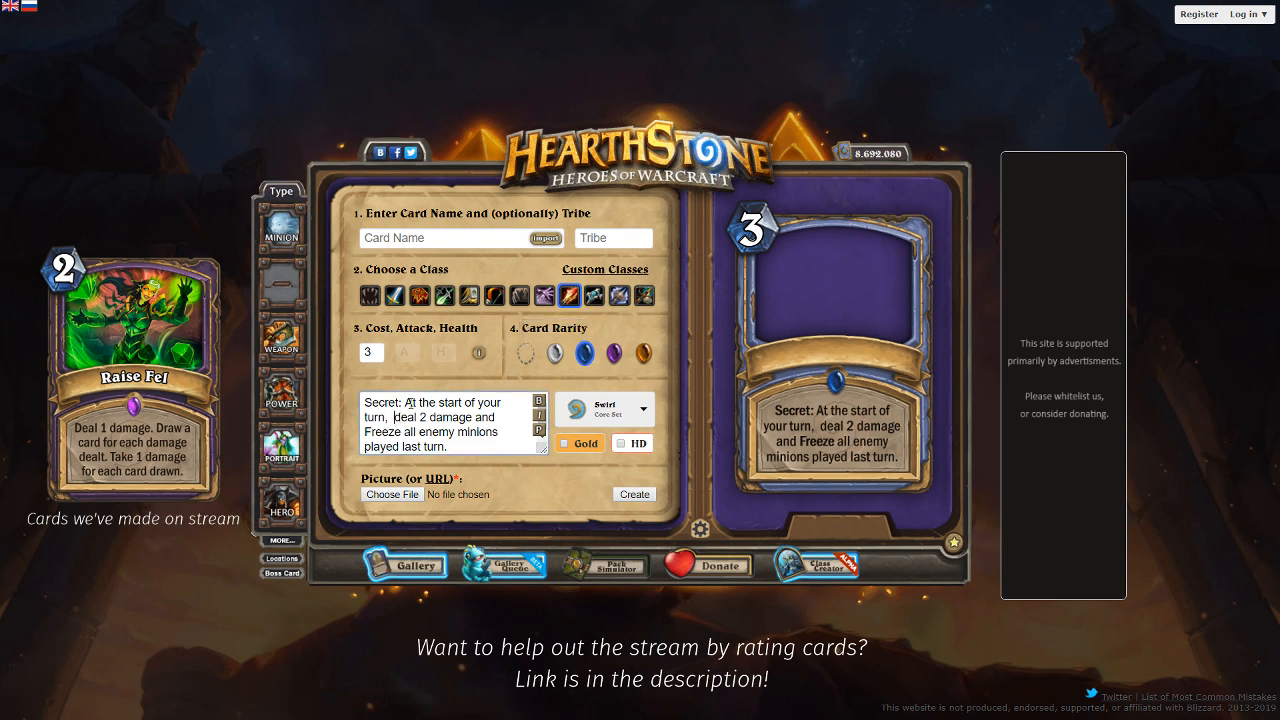
key(BackSpace)
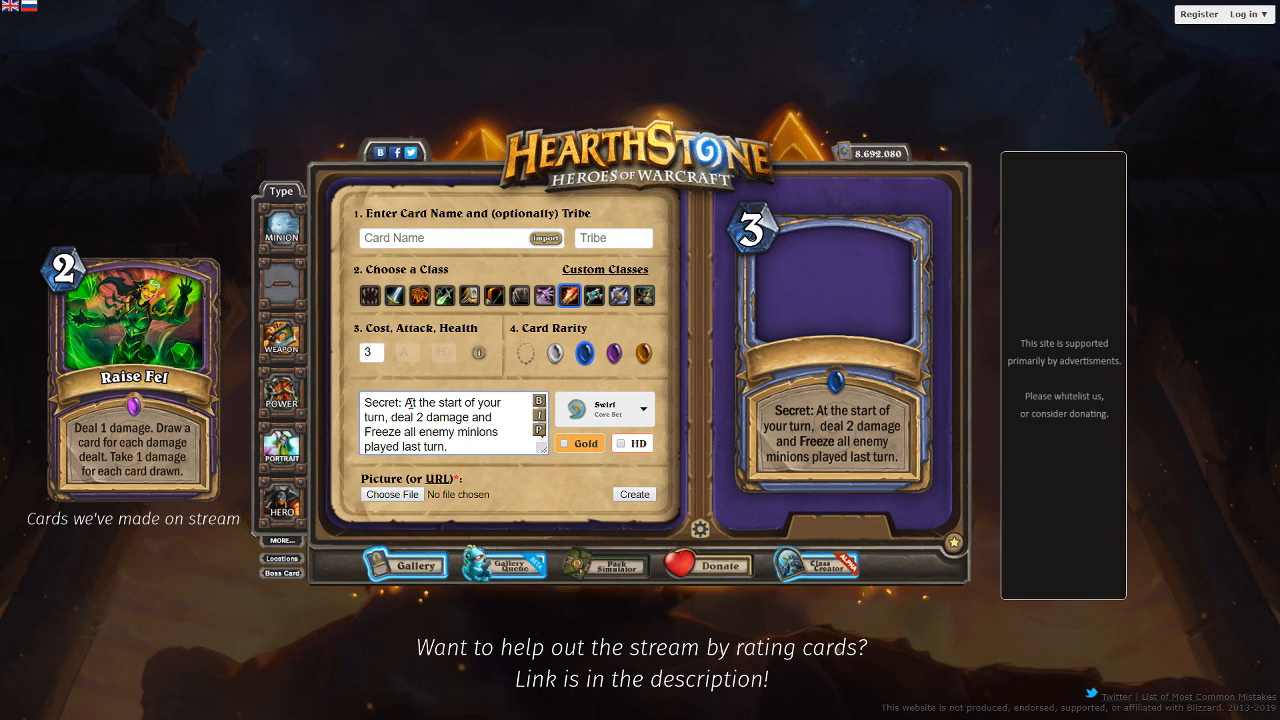
click(540, 436)
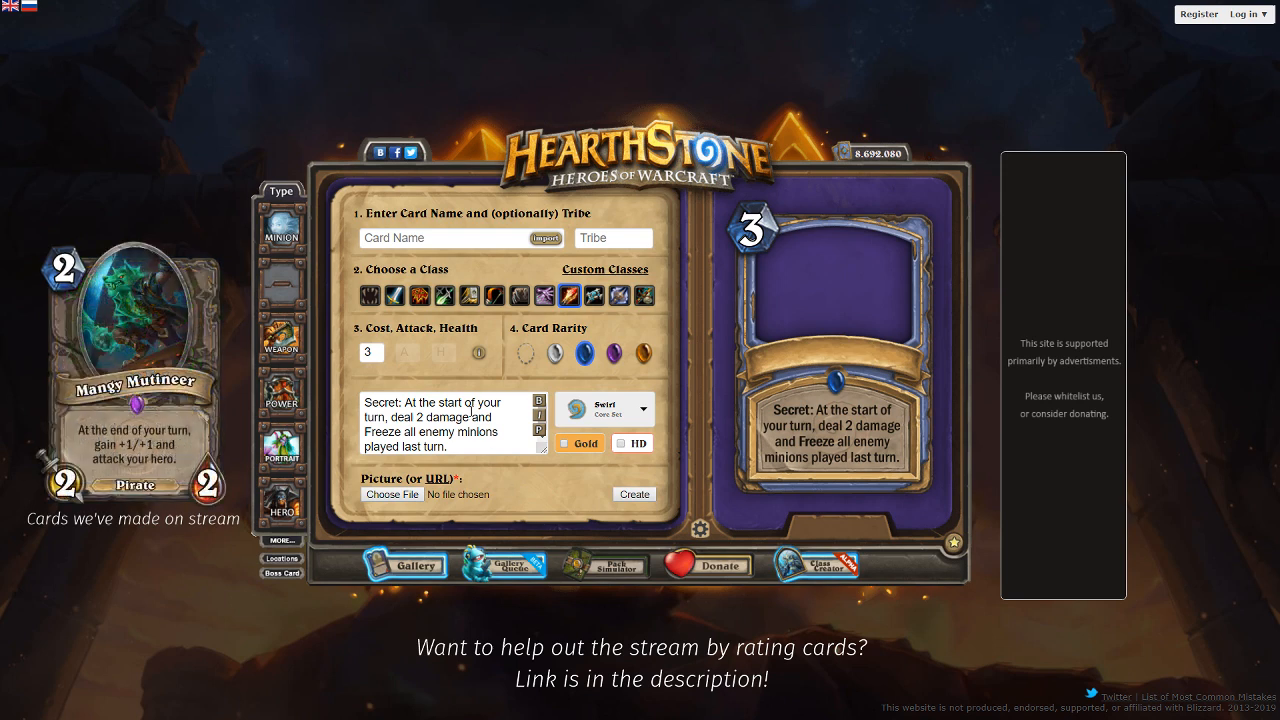
click(465, 418)
text(to)
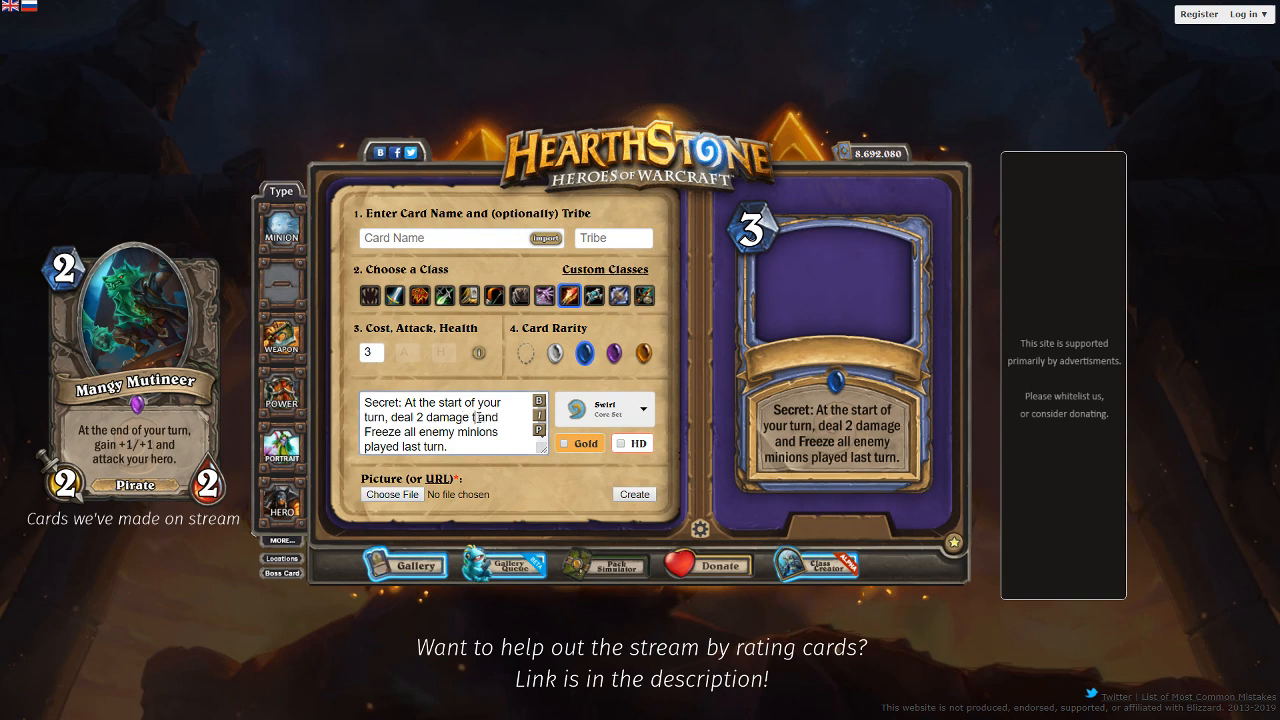
click(540, 436)
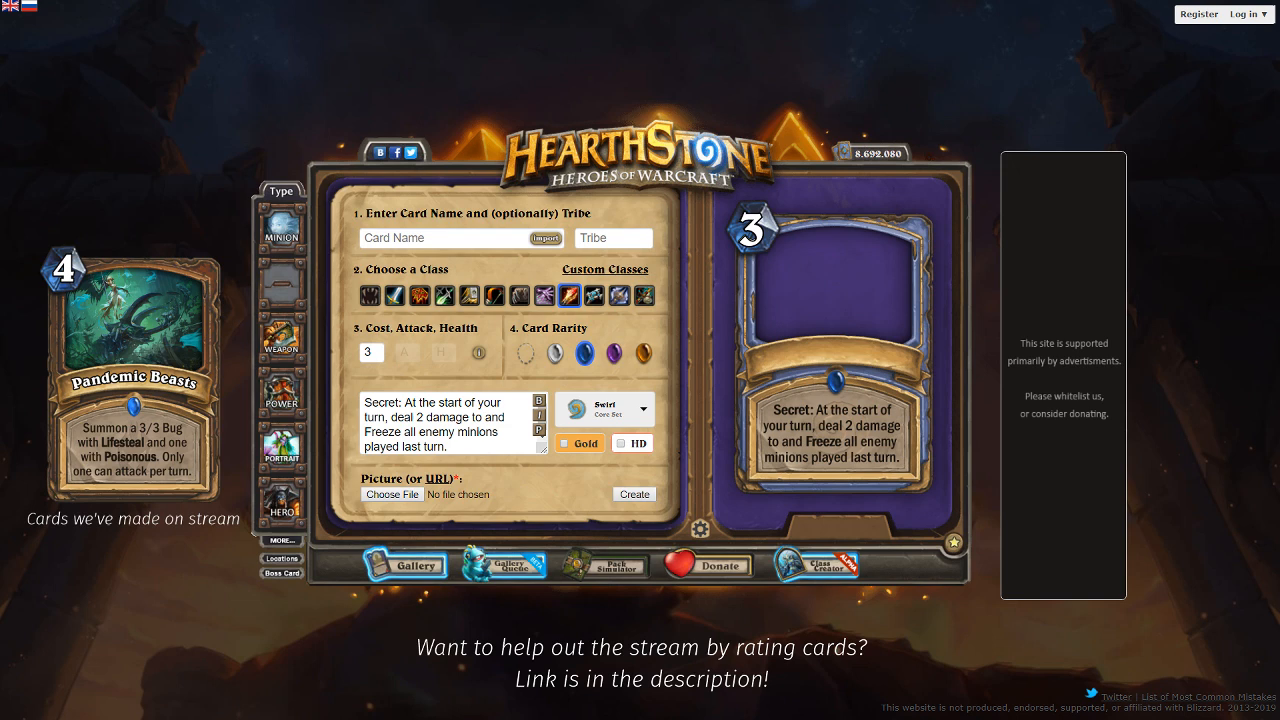
Step: Switch the picture source to a URL and paste the image link ending in Horn_of_Syndragosa.jpg
click(437, 479)
key(ctrl+v)
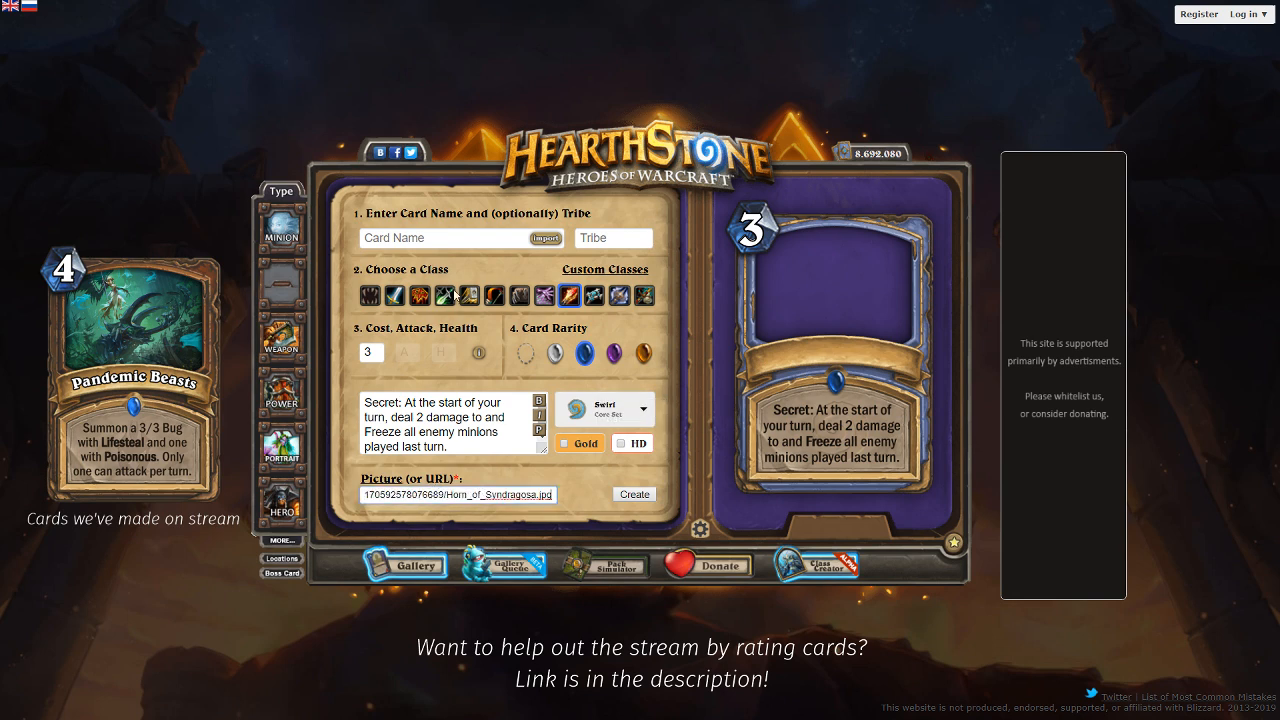
Step: Name the card "Snowglobe"
click(440, 240)
text(Sha)
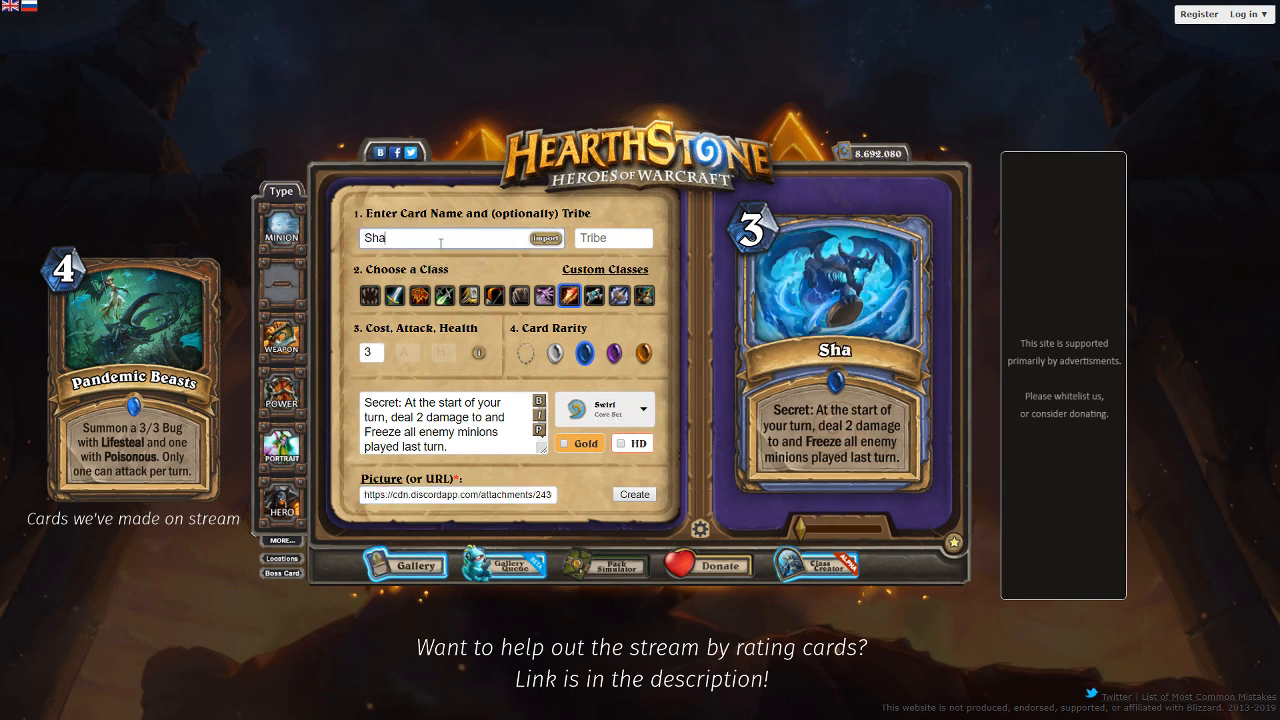
text(ttered Sn)
key(BackSpace)
key(BackSpace)
key(BackSpace)
key(BackSpace)
key(BackSpace)
key(BackSpace)
key(BackSpace)
key(BackSpace)
key(BackSpace)
key(BackSpace)
key(BackSpace)
key(BackSpace)
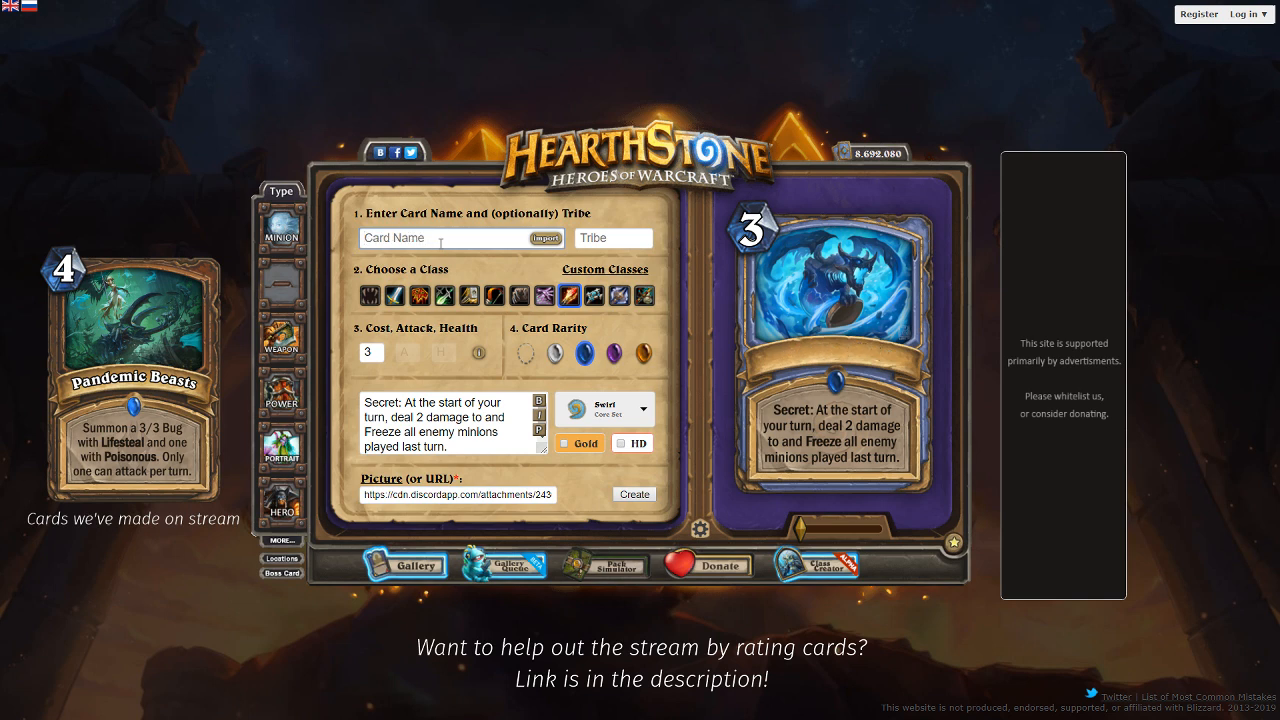
text(Snowglobe)
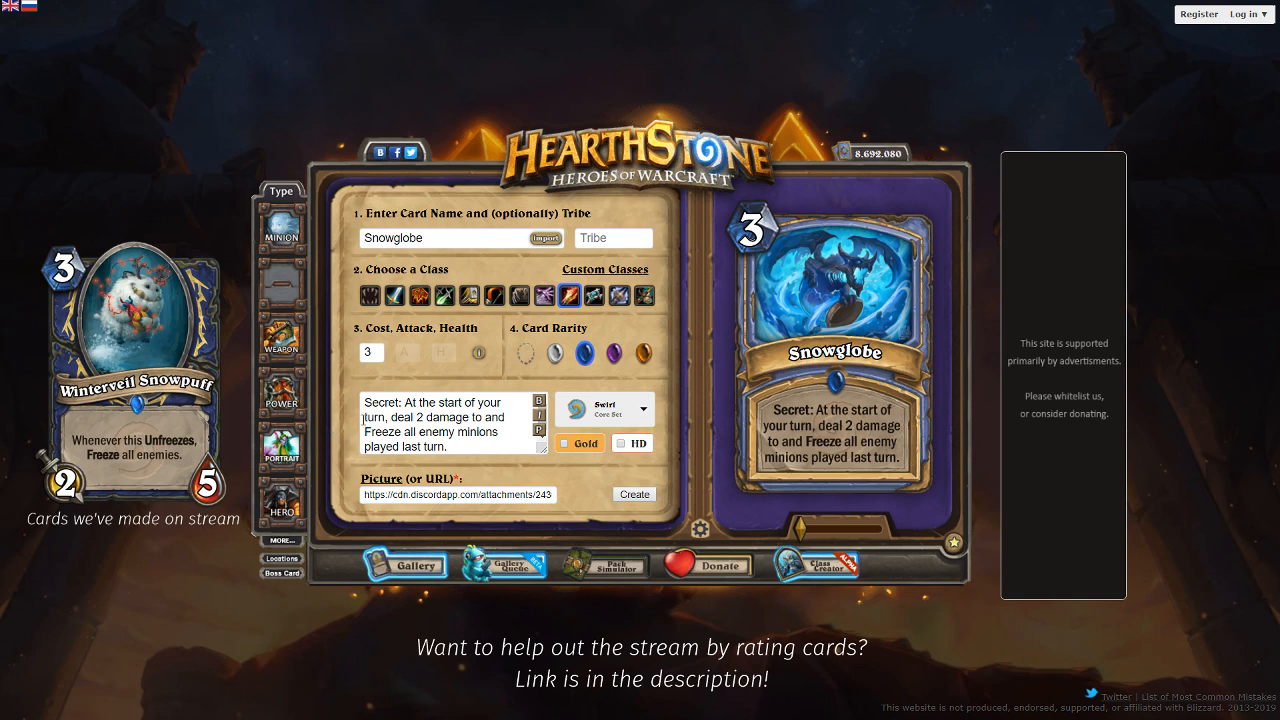
Step: Replace the picture link with the image URL ending in Arcane_Sanctum_Frost_TCG_Gnome_Mage.png and check which file it names
triple_click(461, 496)
key(ctrl+v)
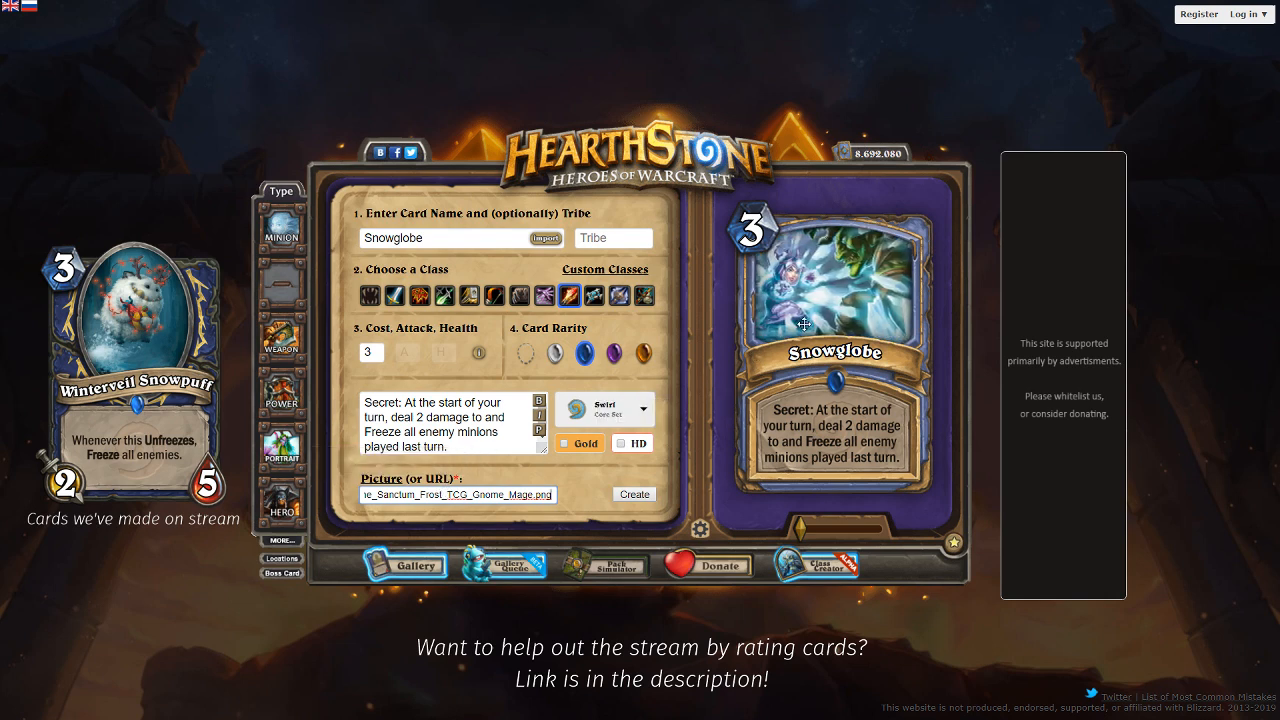
drag(497, 518, 460, 514)
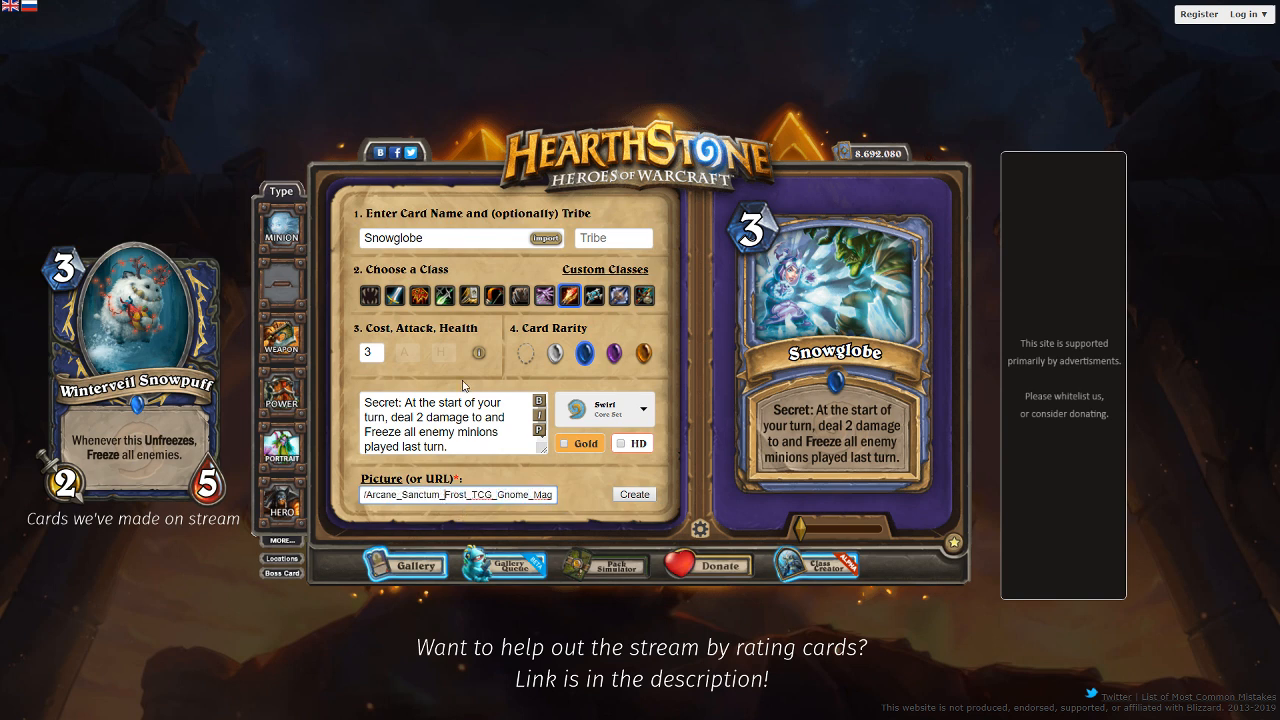
Step: Rename the card to "Frost Sanctum"
drag(425, 238, 357, 228)
text(Frost Sanctum)
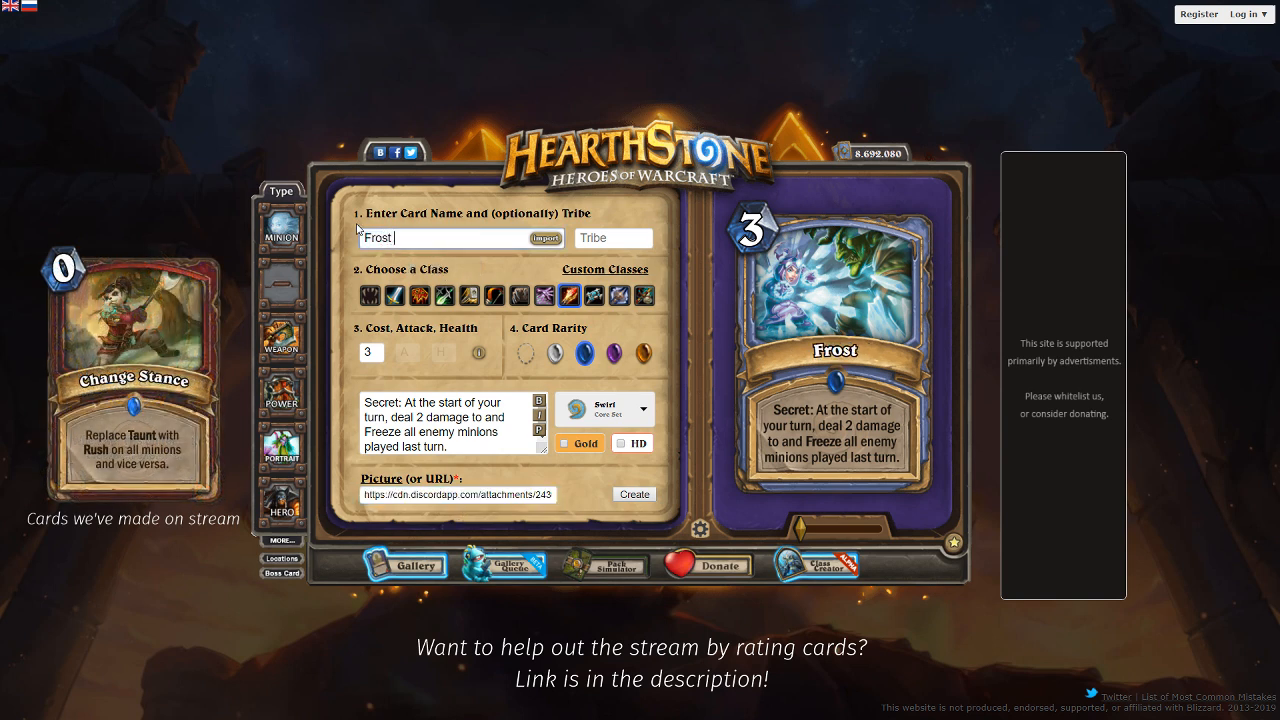
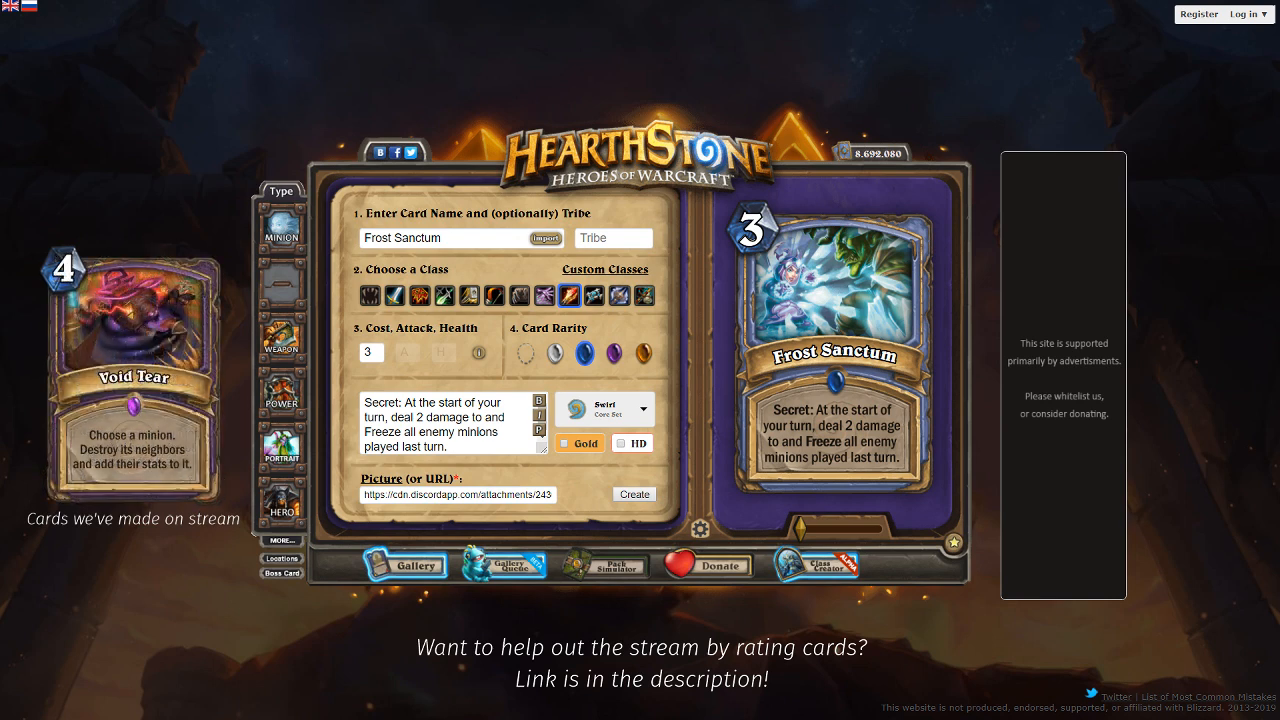
Step: Compare artwork links from cdnb.artstation.com and cdna.artstation.com as the picture, and settle on the blue dragon artwork from cdnb.artstation.com
triple_click(433, 492)
key(ctrl+v)
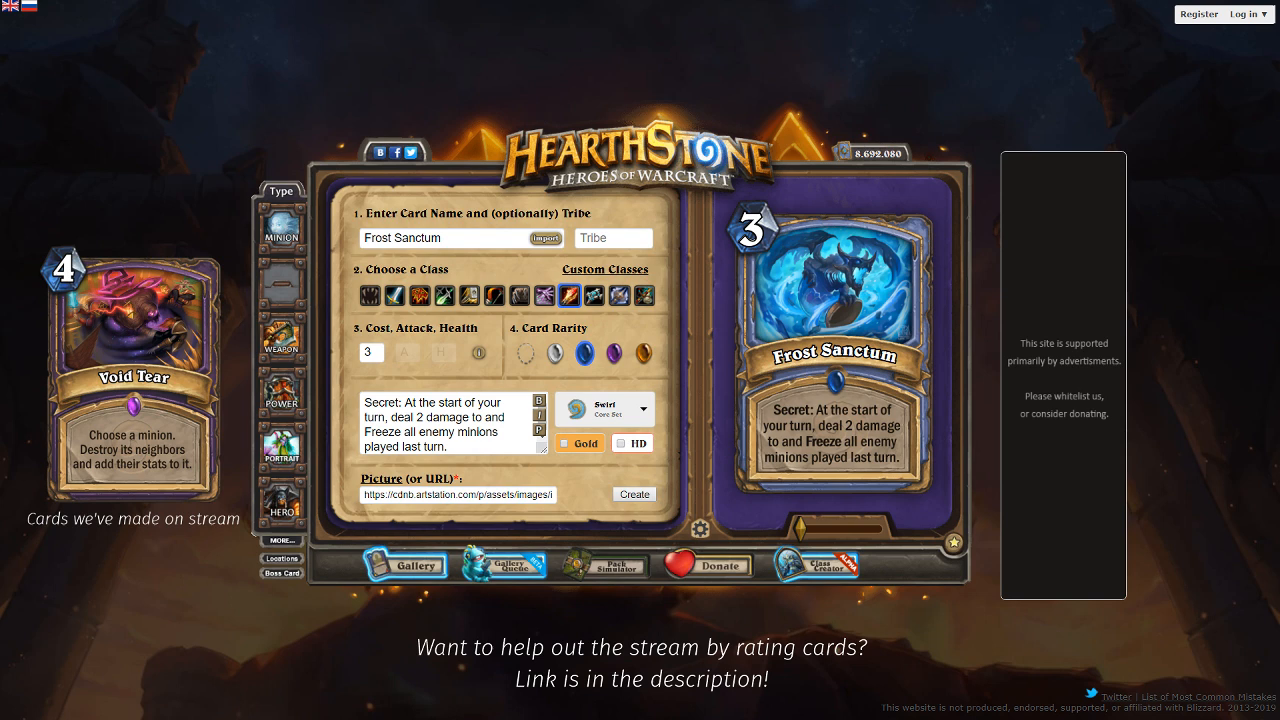
key(ctrl+a)
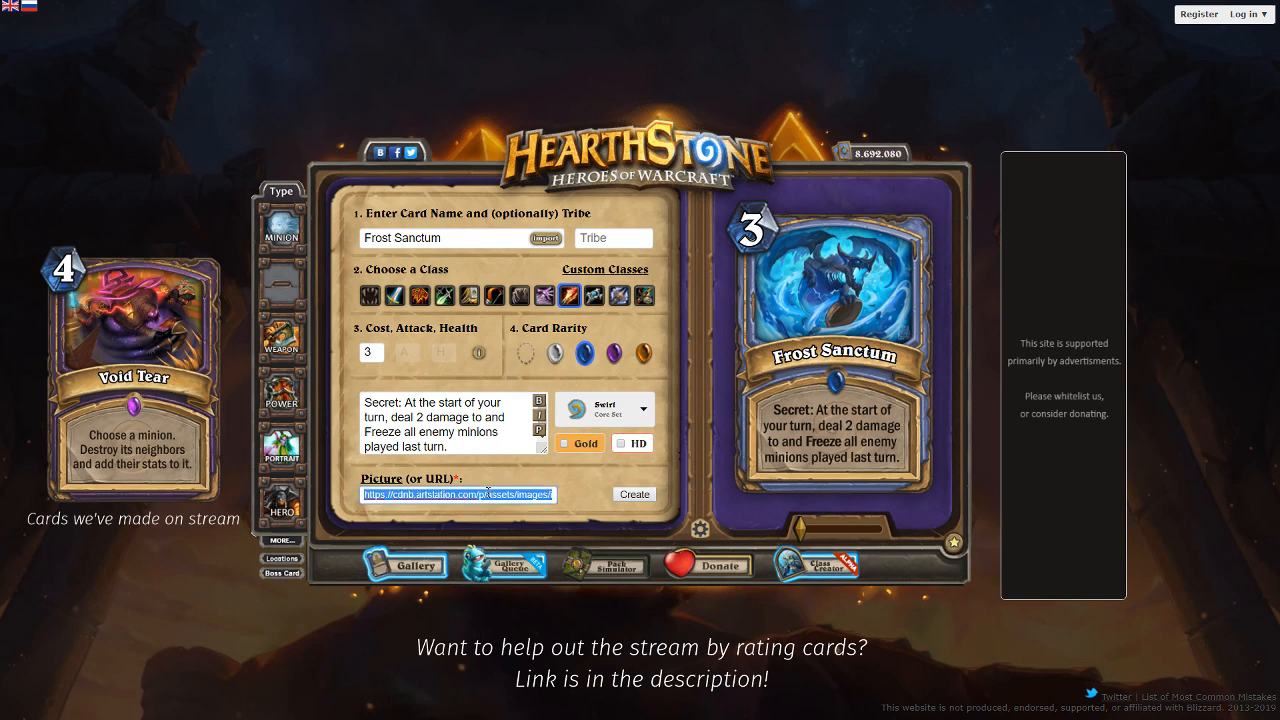
key(ctrl+v)
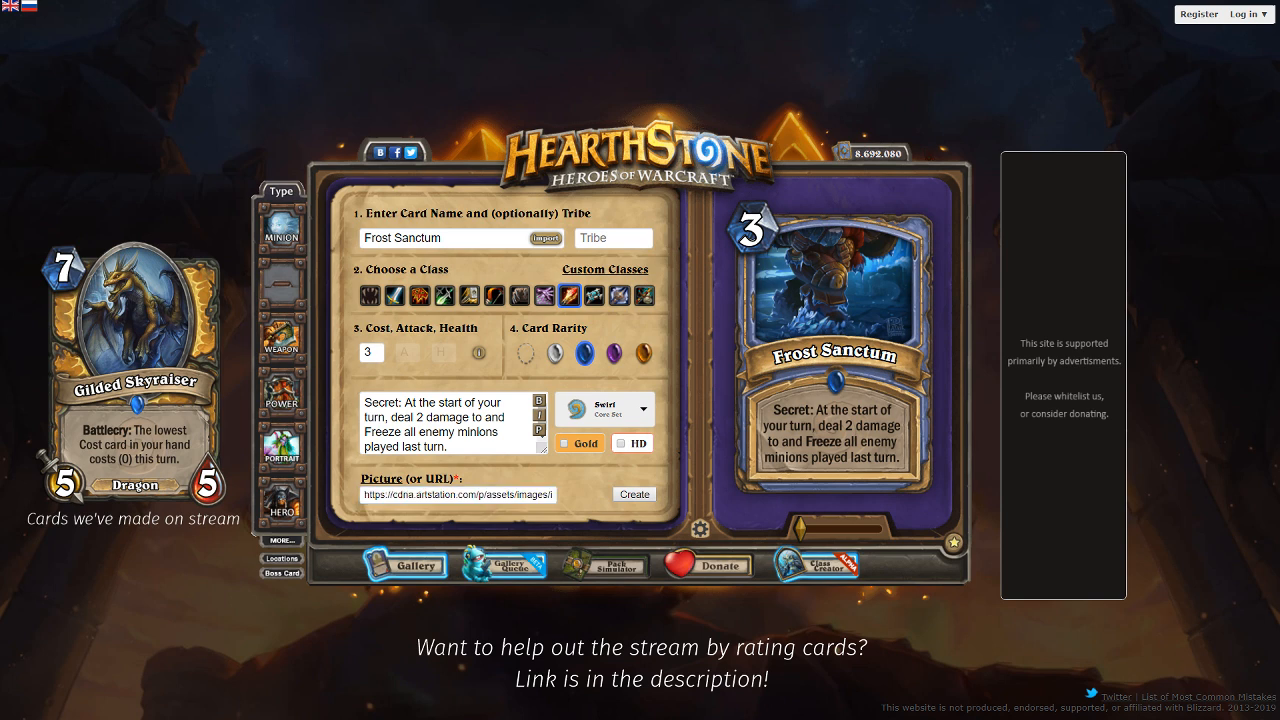
click(520, 494)
key(ctrl+v)
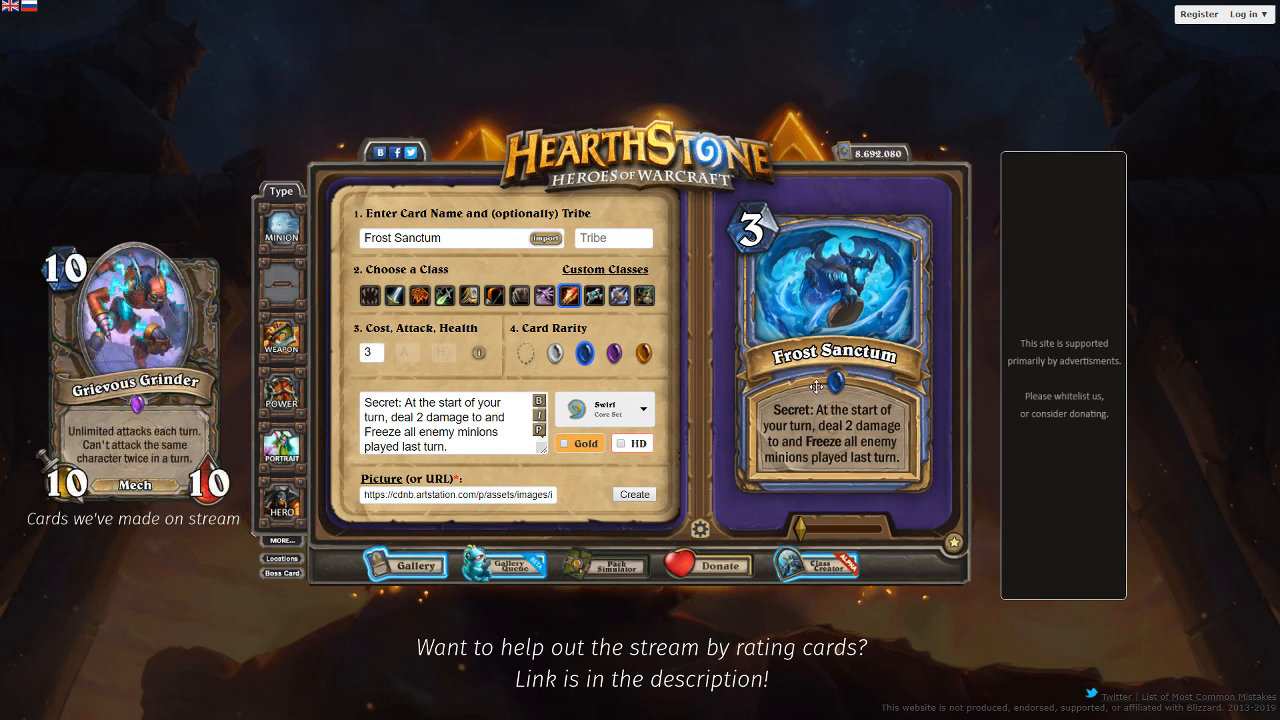
Step: Generate the finished Frost Sanctum card and start a new card of type Spell
click(634, 494)
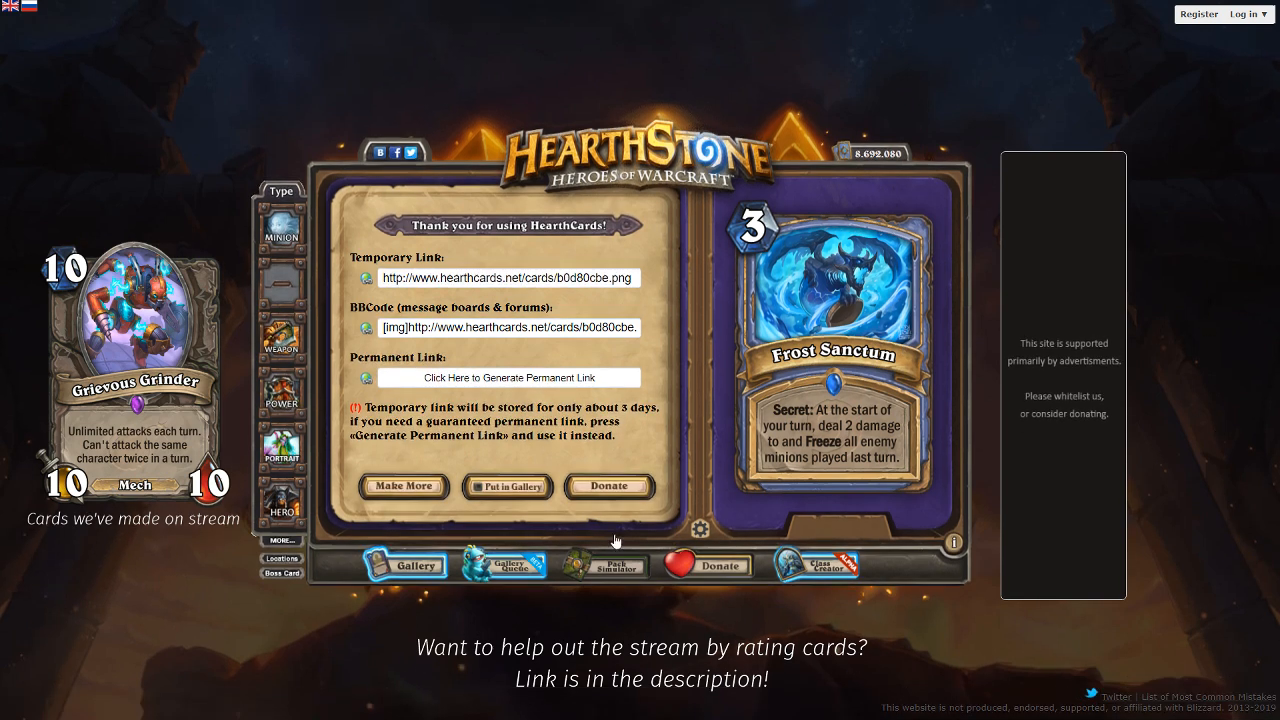
click(405, 490)
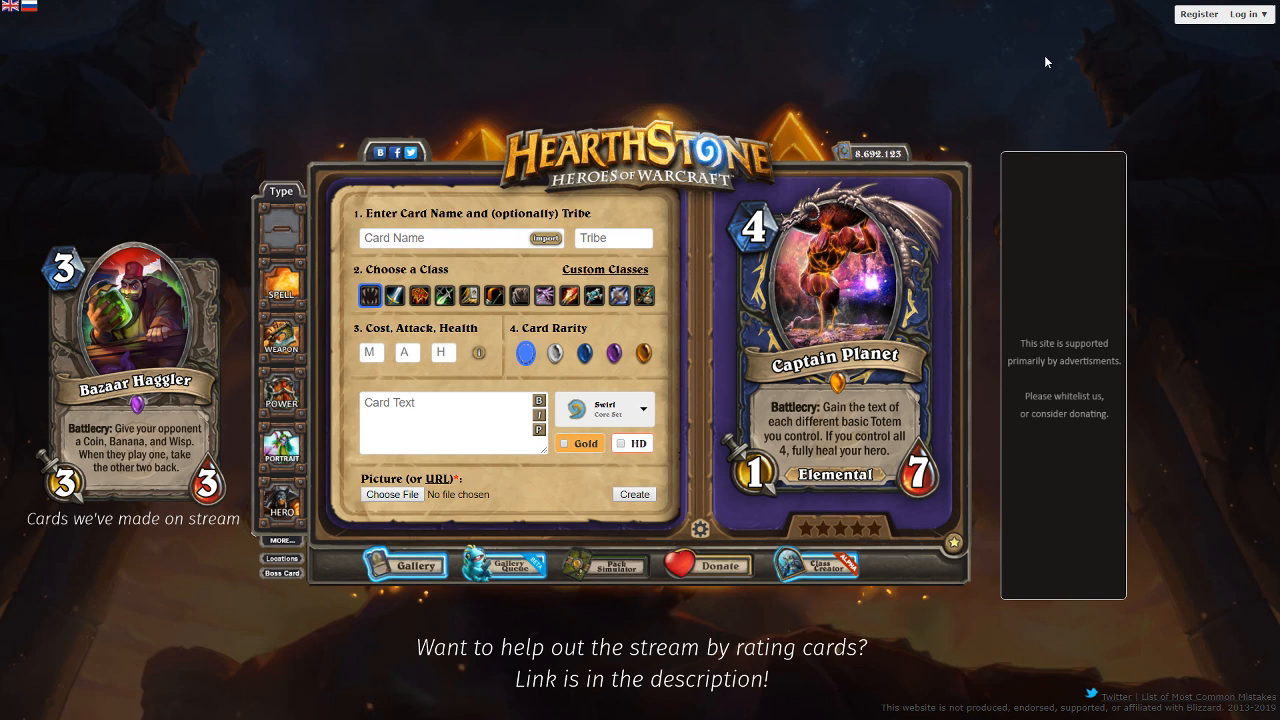
click(369, 351)
click(262, 293)
Step: Enter the card text "Add 0-Cost copies of all cards you've burned this game to your hand." and preview it
click(422, 400)
text(Ad)
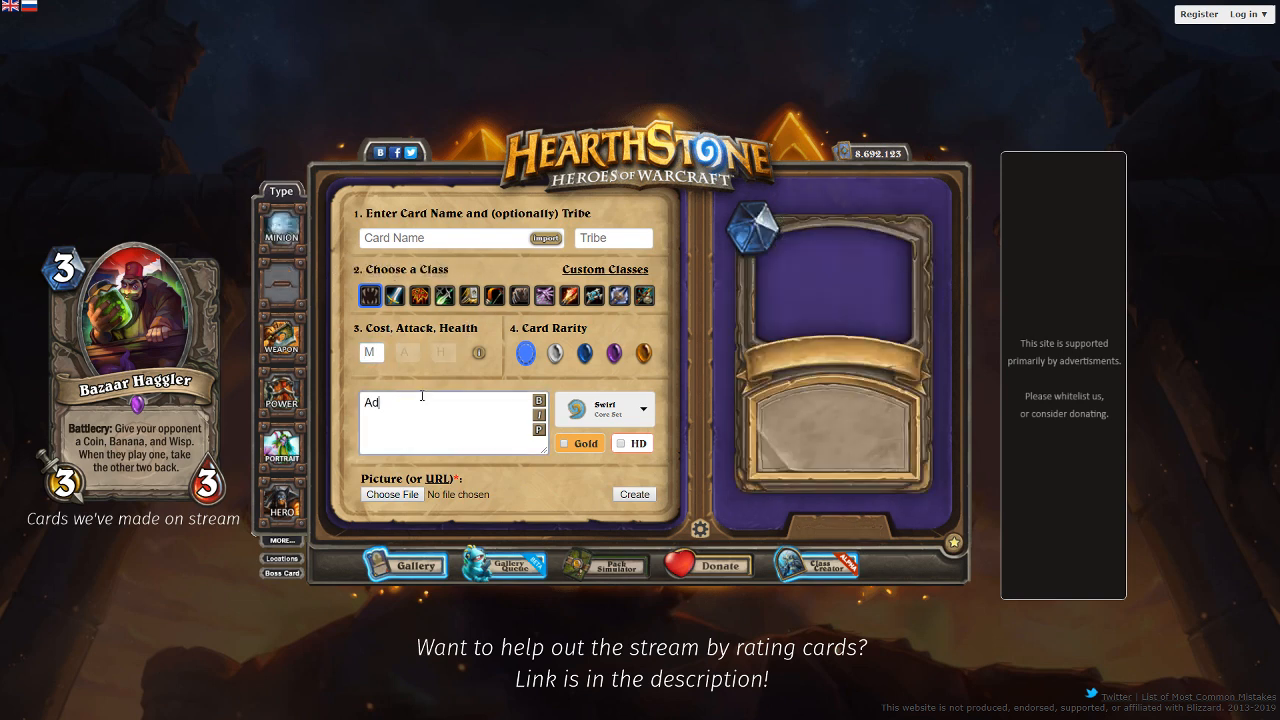
text(d 0-Cost copies of allc)
key(BackSpace)
text(cards)
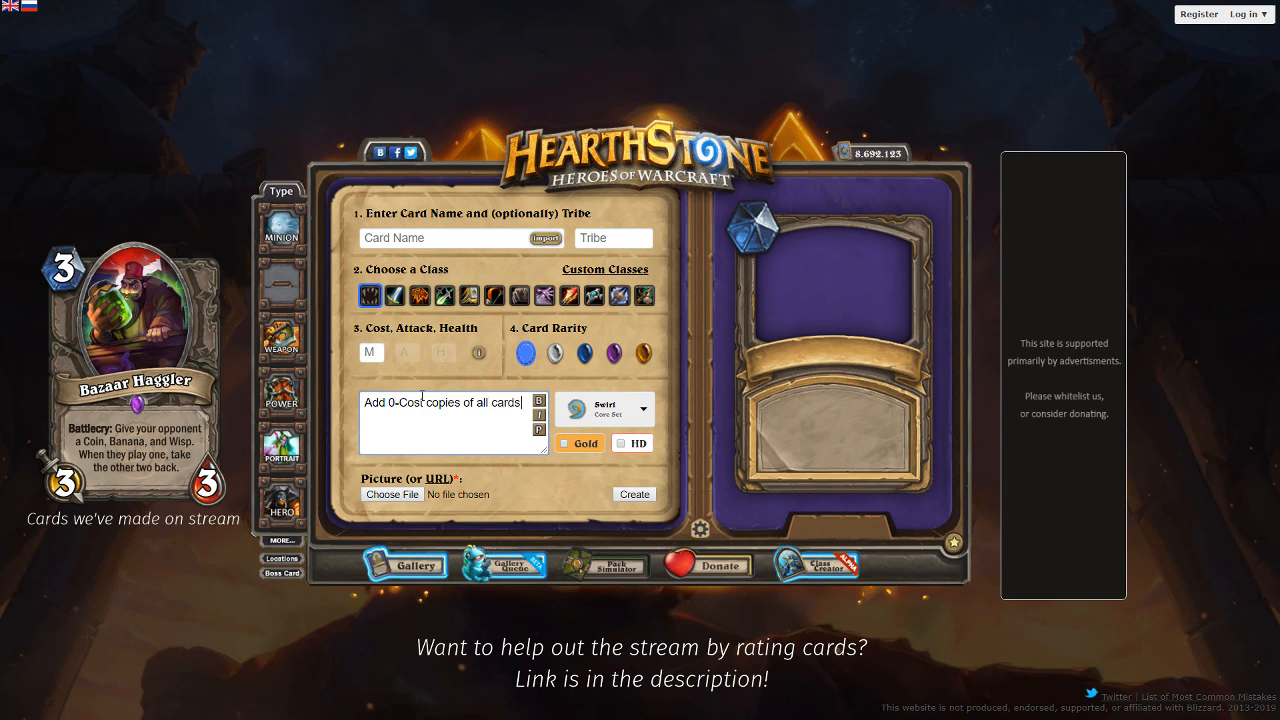
text( you've burned )
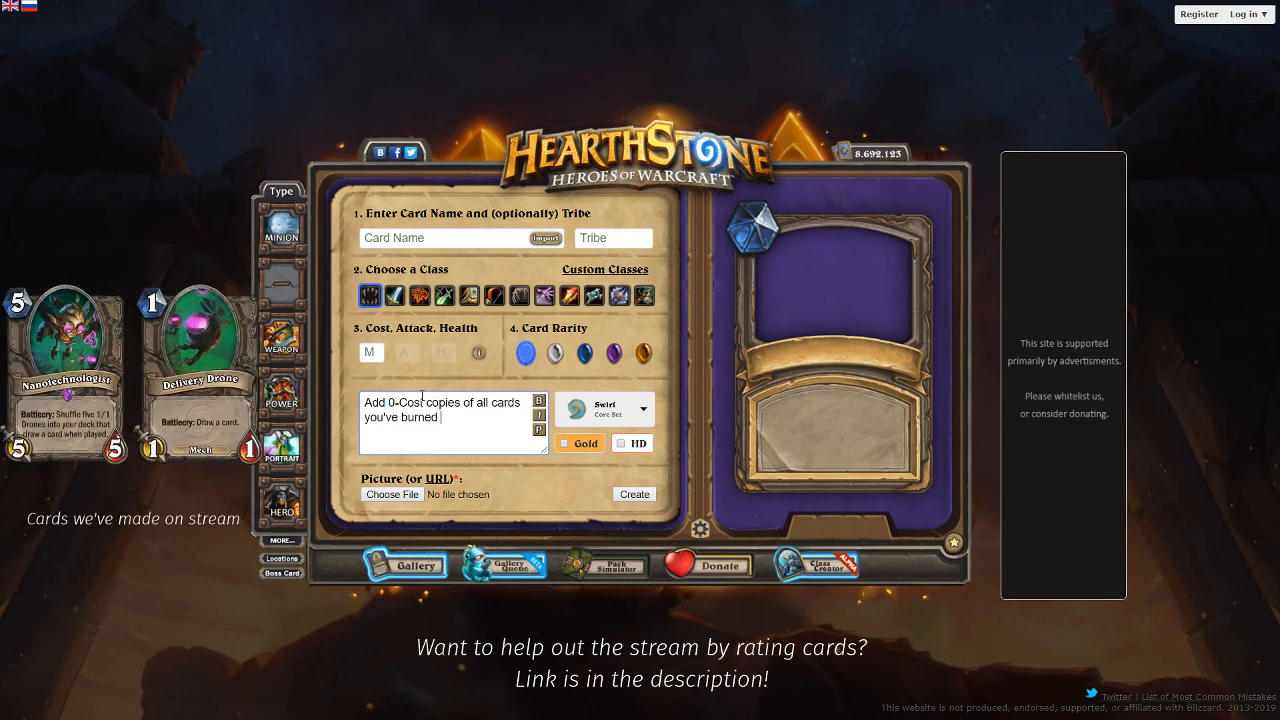
text(this game to your hand.)
click(541, 430)
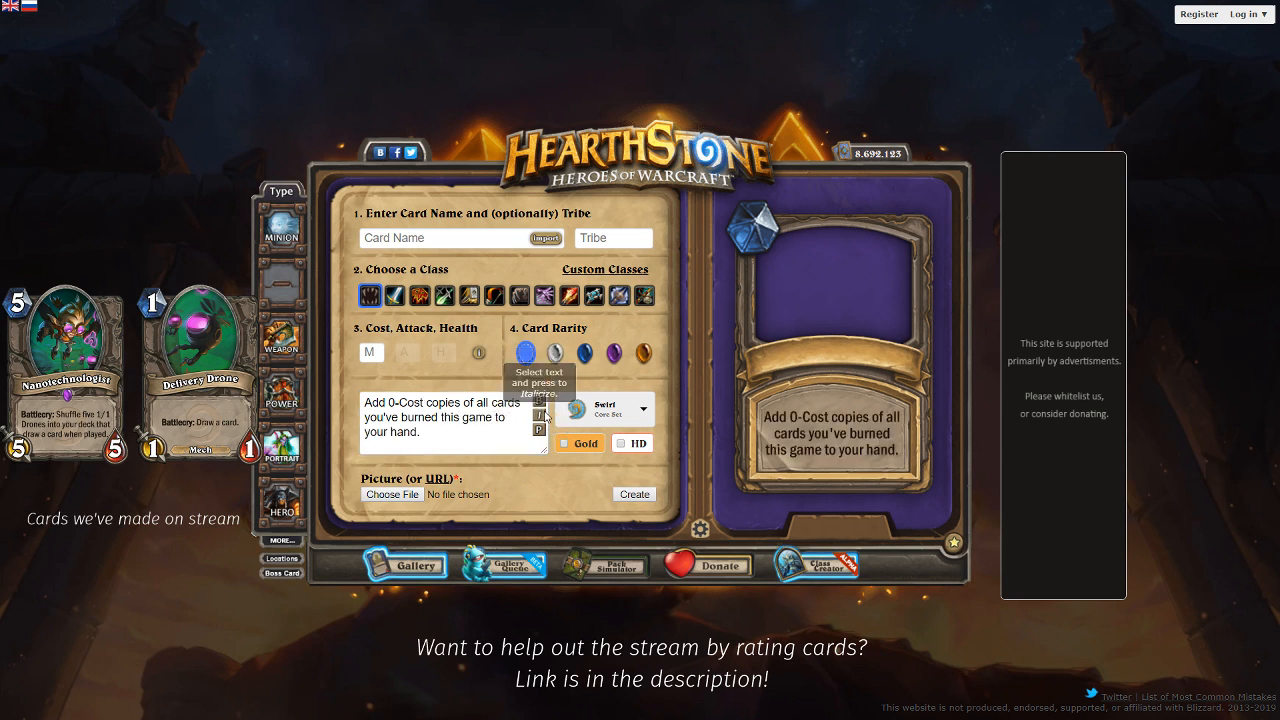
Step: Give the spell epic rarity, the Mage class and a cost of 2
click(614, 351)
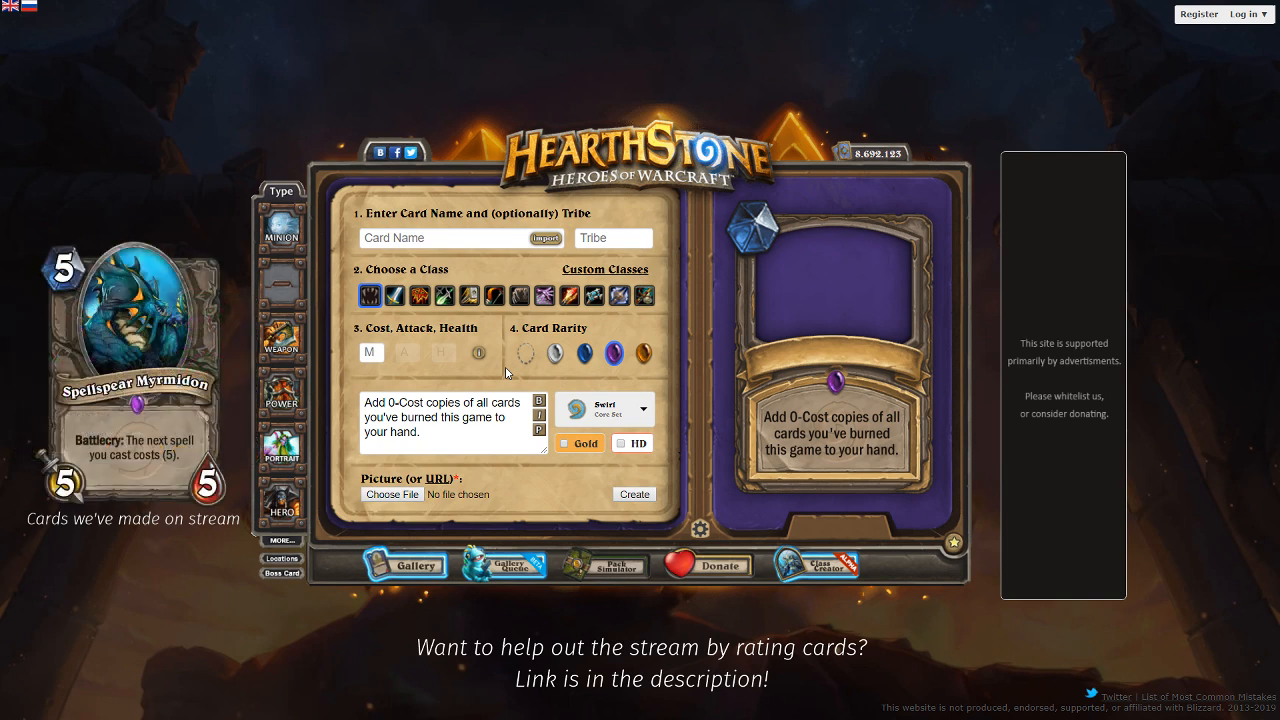
click(569, 294)
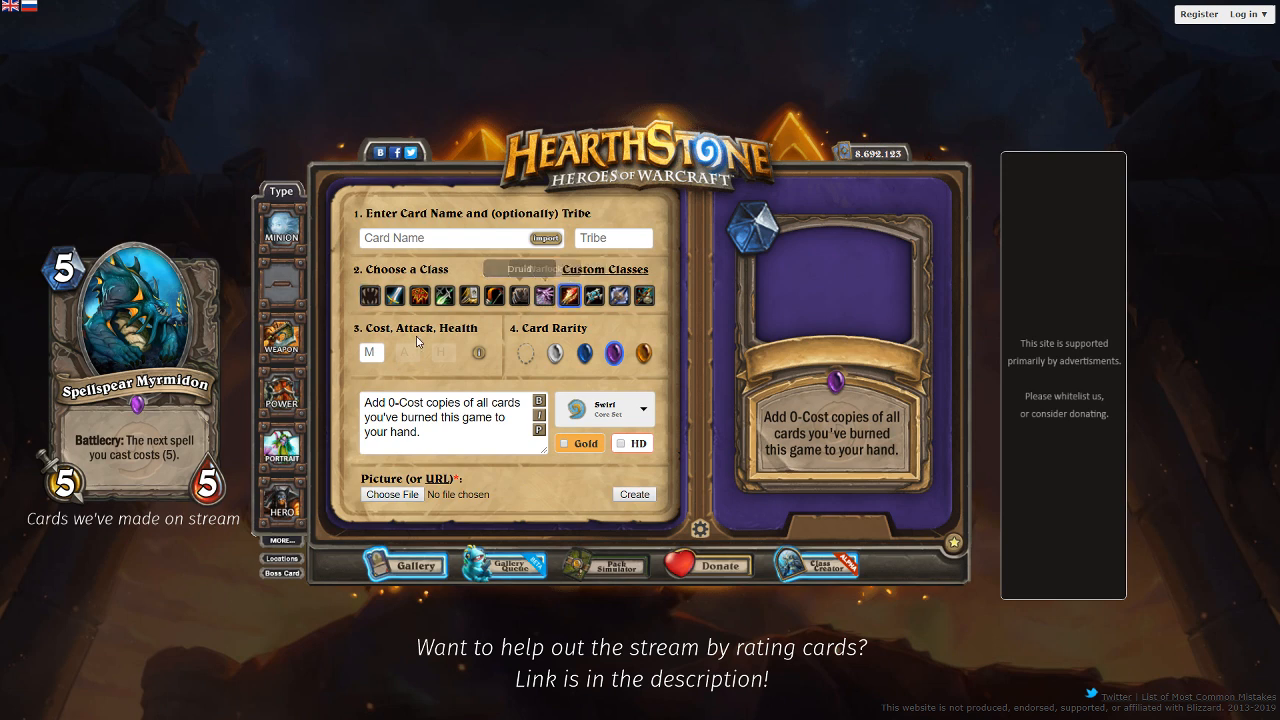
click(375, 351)
text(2)
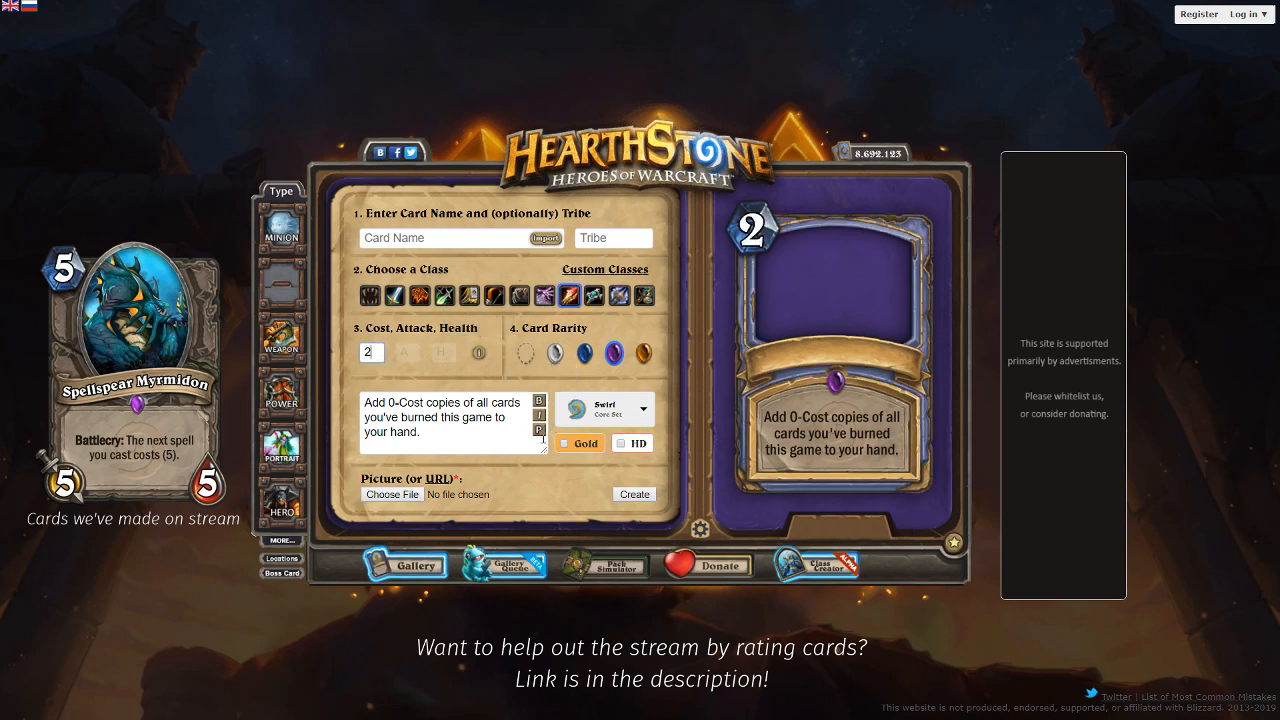
Step: Clear the whole card text about burned cards and refresh the text preview
click(541, 438)
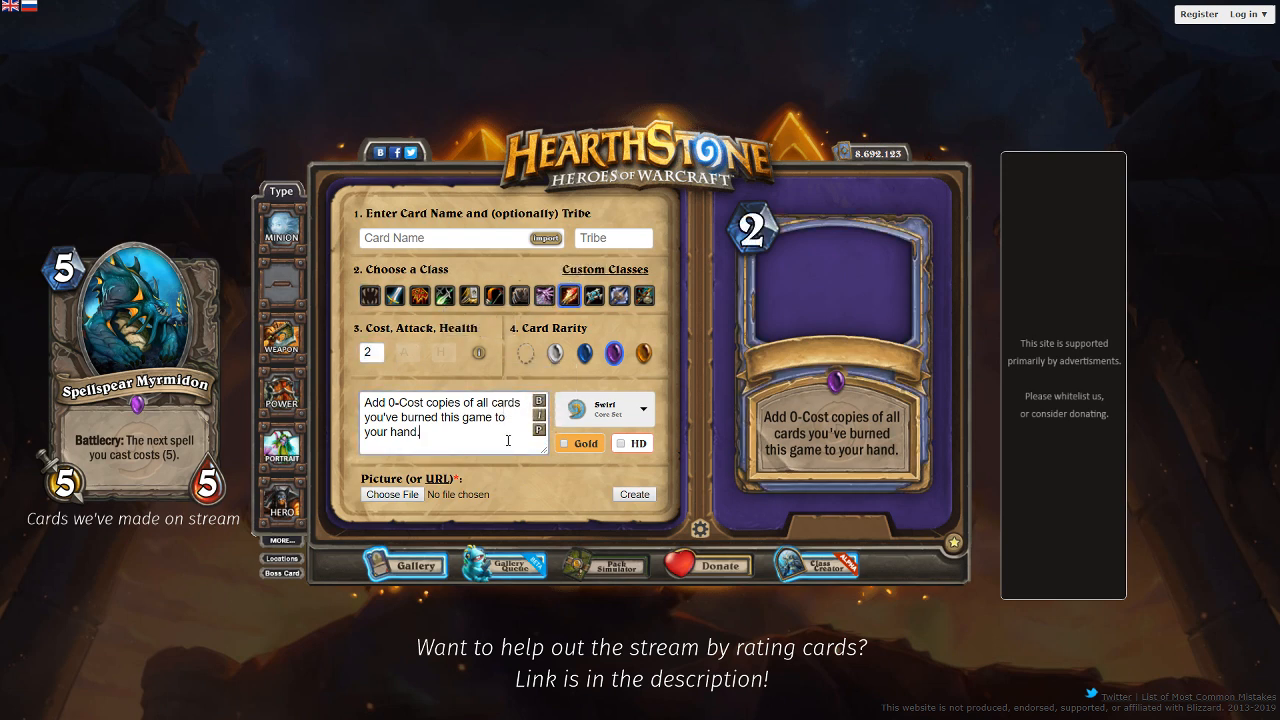
key(ctrl+a)
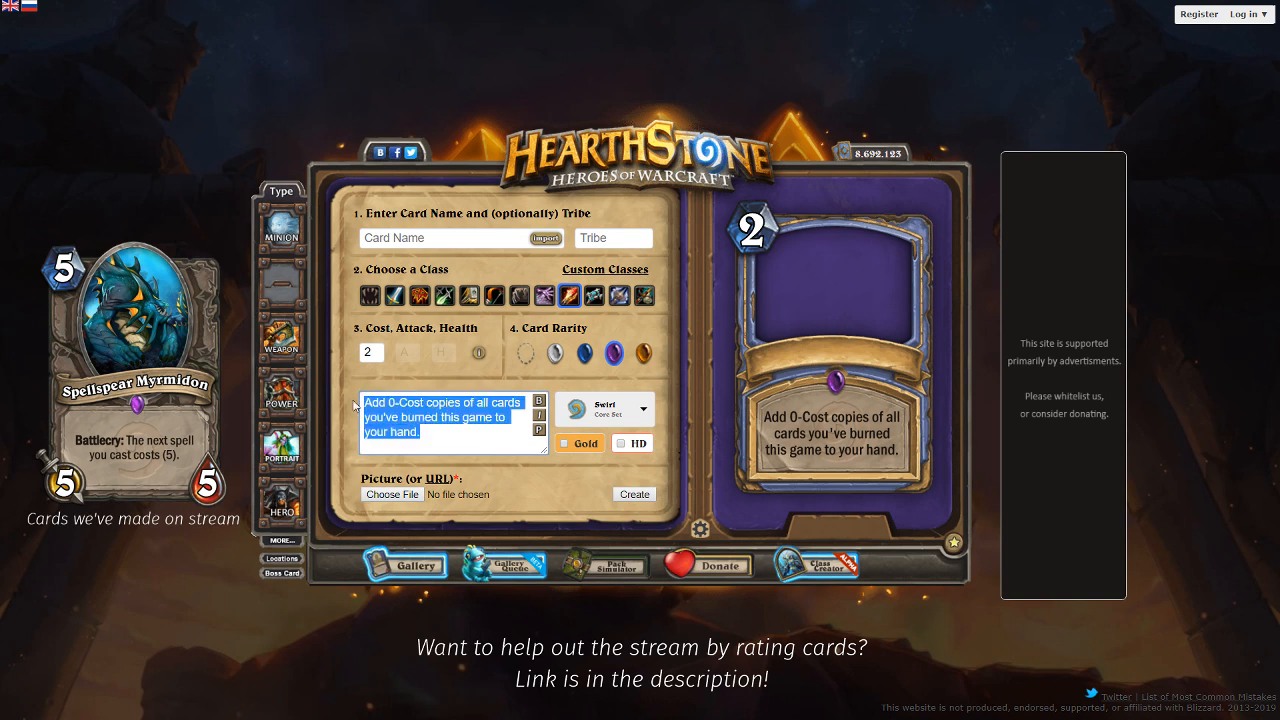
click(453, 422)
drag(454, 438, 316, 298)
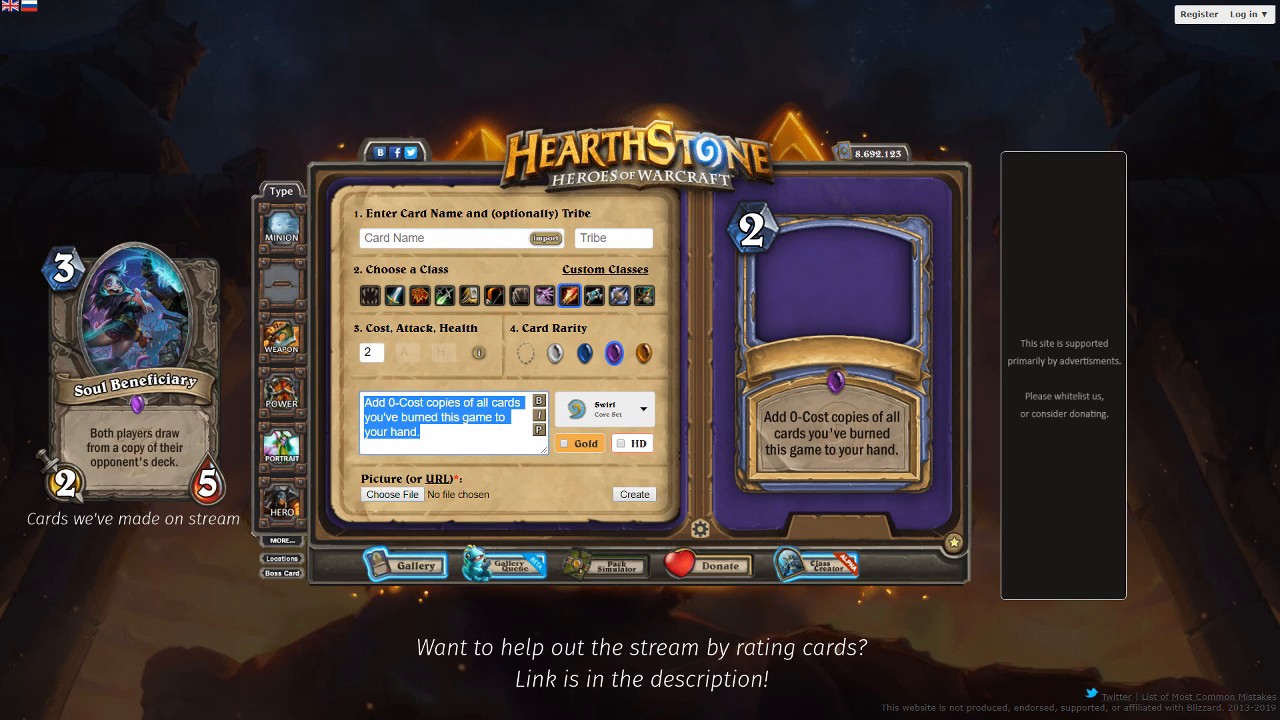
click(918, 2)
drag(451, 446, 358, 375)
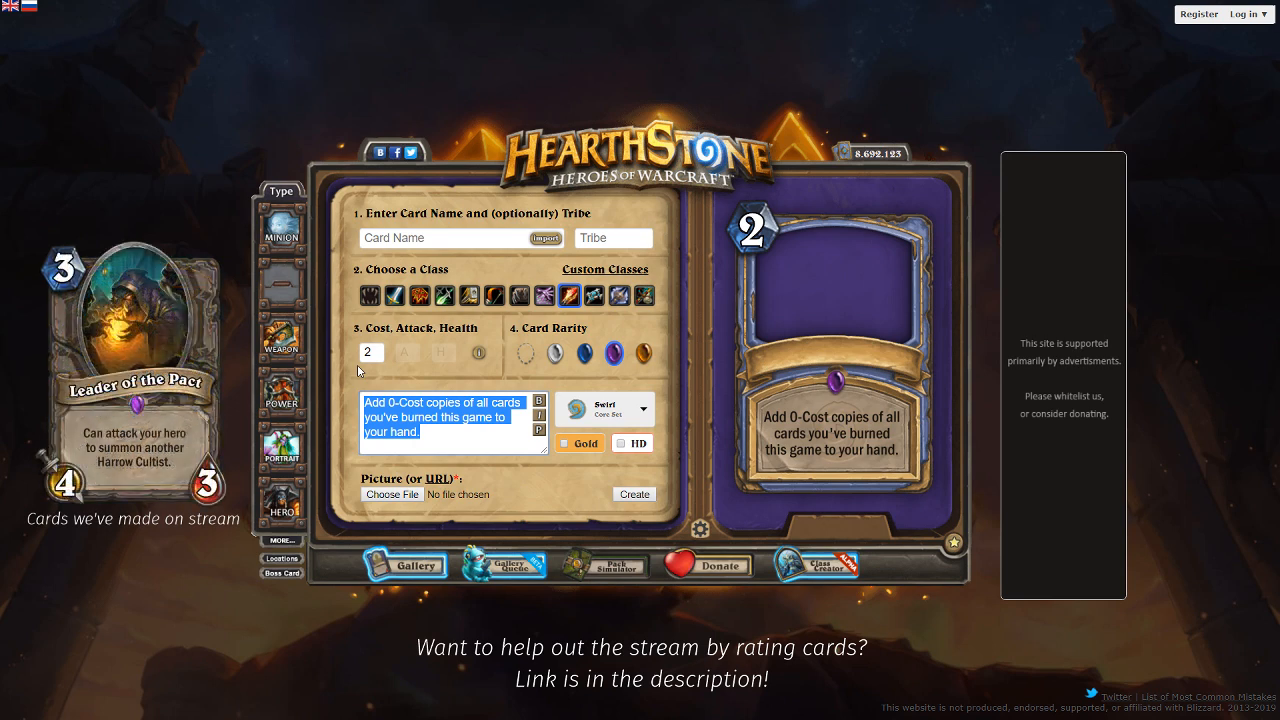
key(BackSpace)
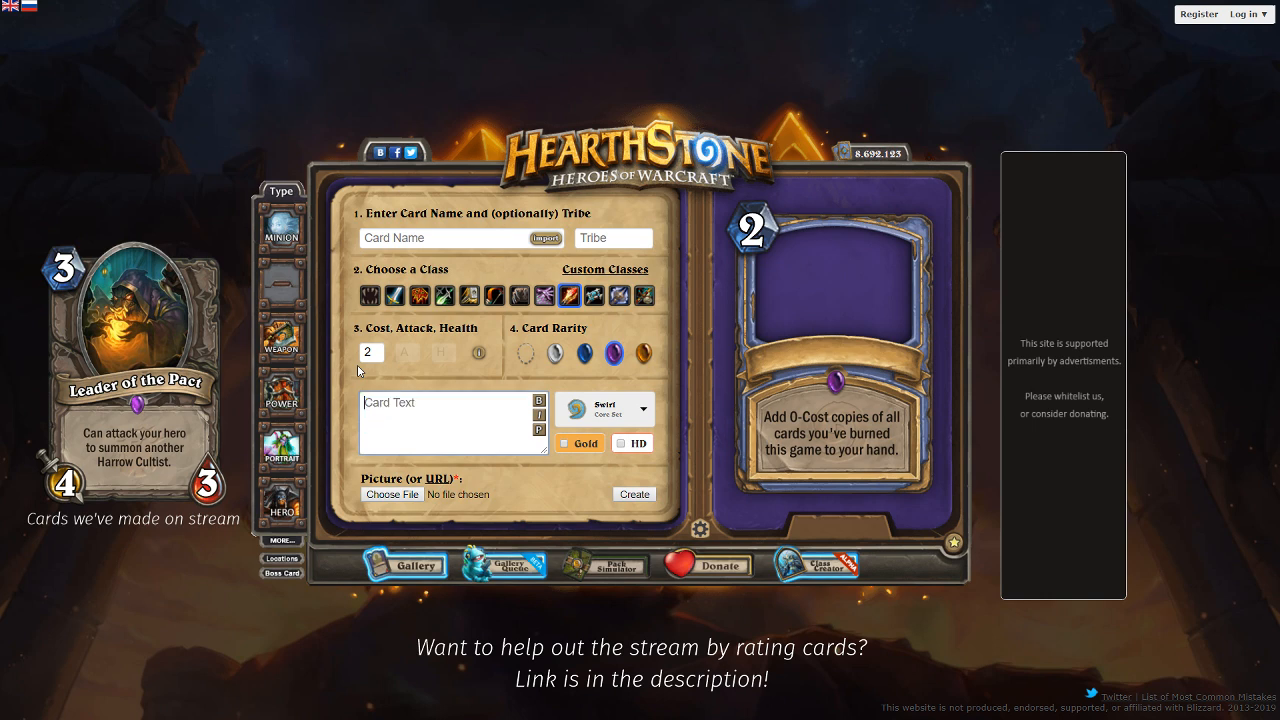
click(540, 429)
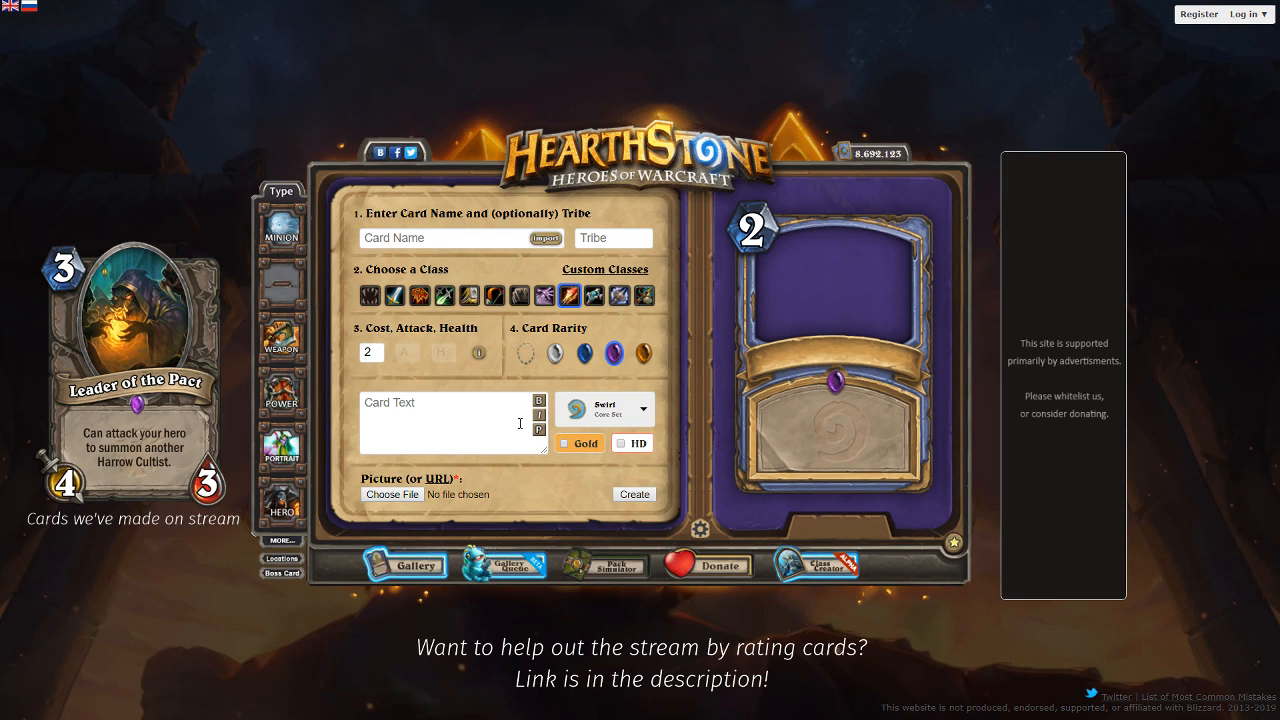
click(498, 414)
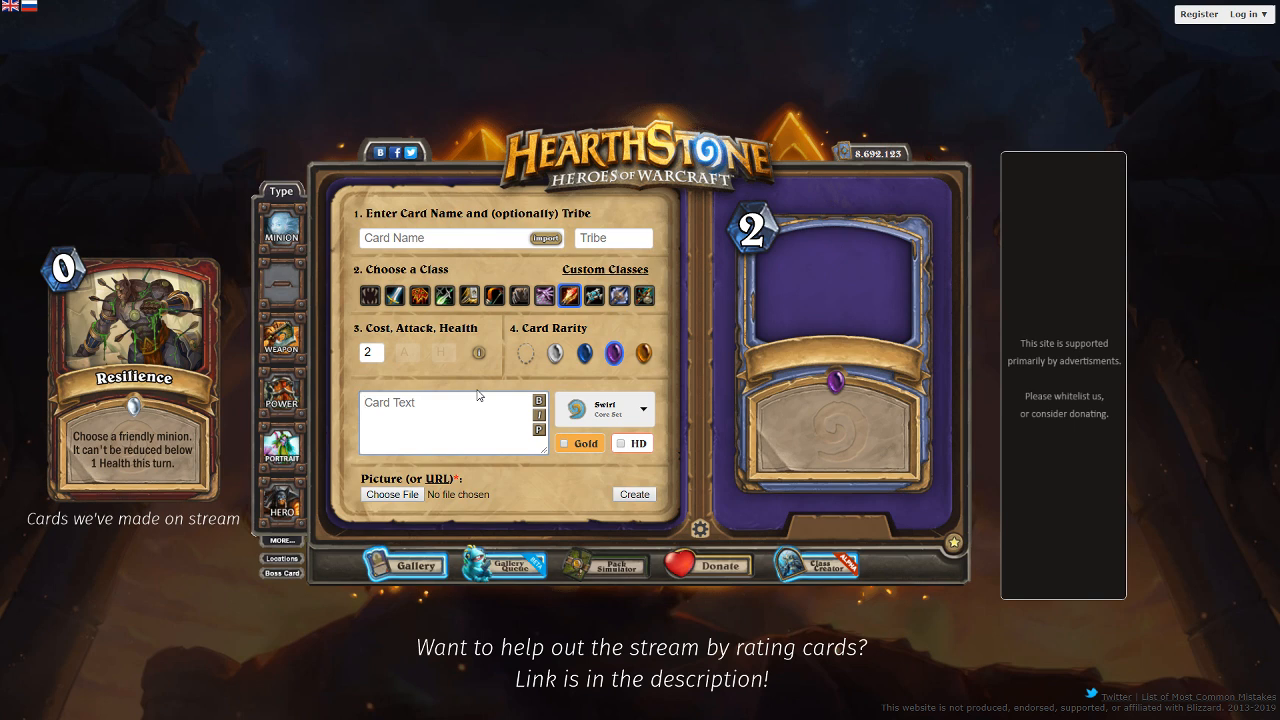
Step: Set the spell's cost to 1 and its rarity to common
double_click(361, 356)
double_click(367, 353)
text(1)
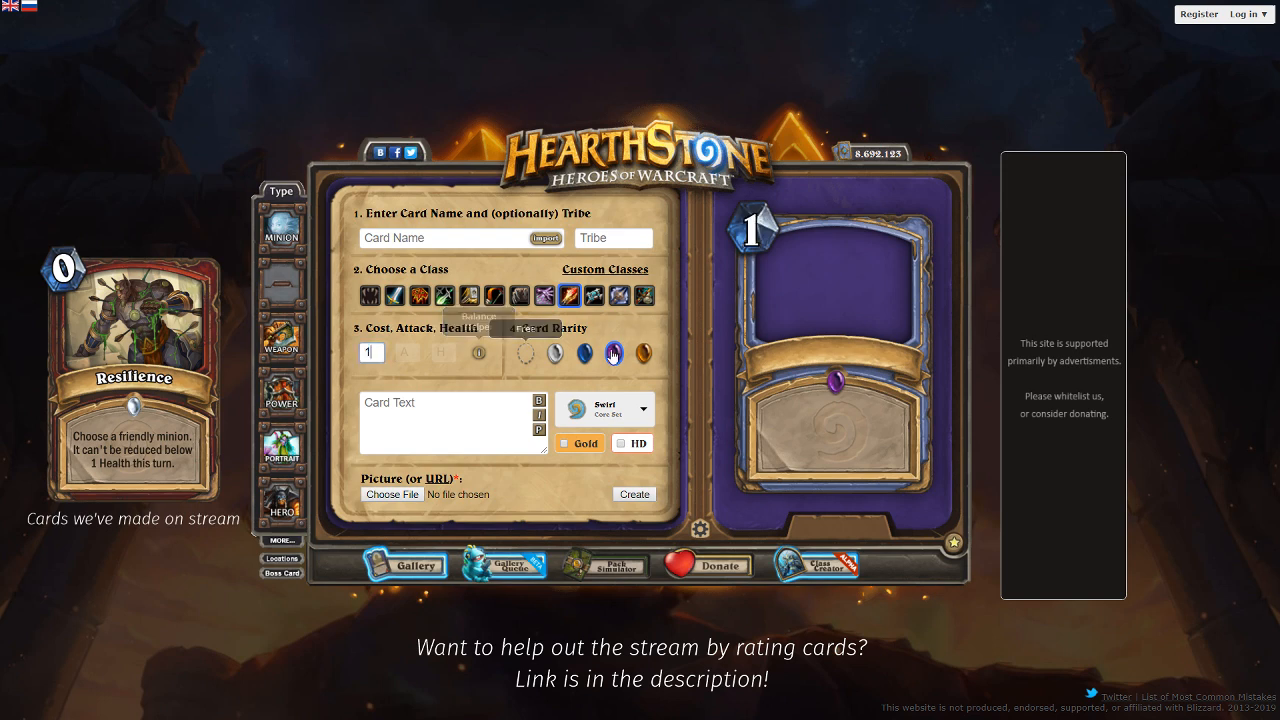
click(557, 353)
Step: Enter the card text "The next Secret you play this turn costs (0)." and preview it
click(489, 420)
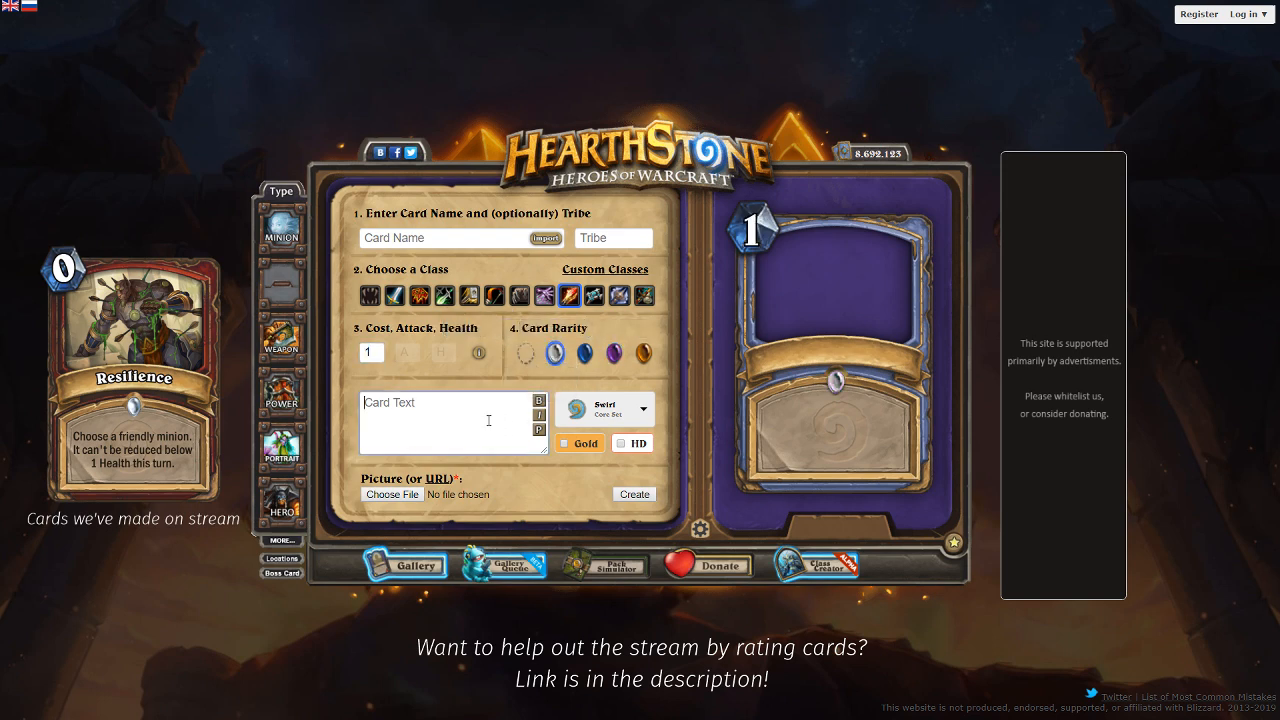
text(The next Secret you play this turn co)
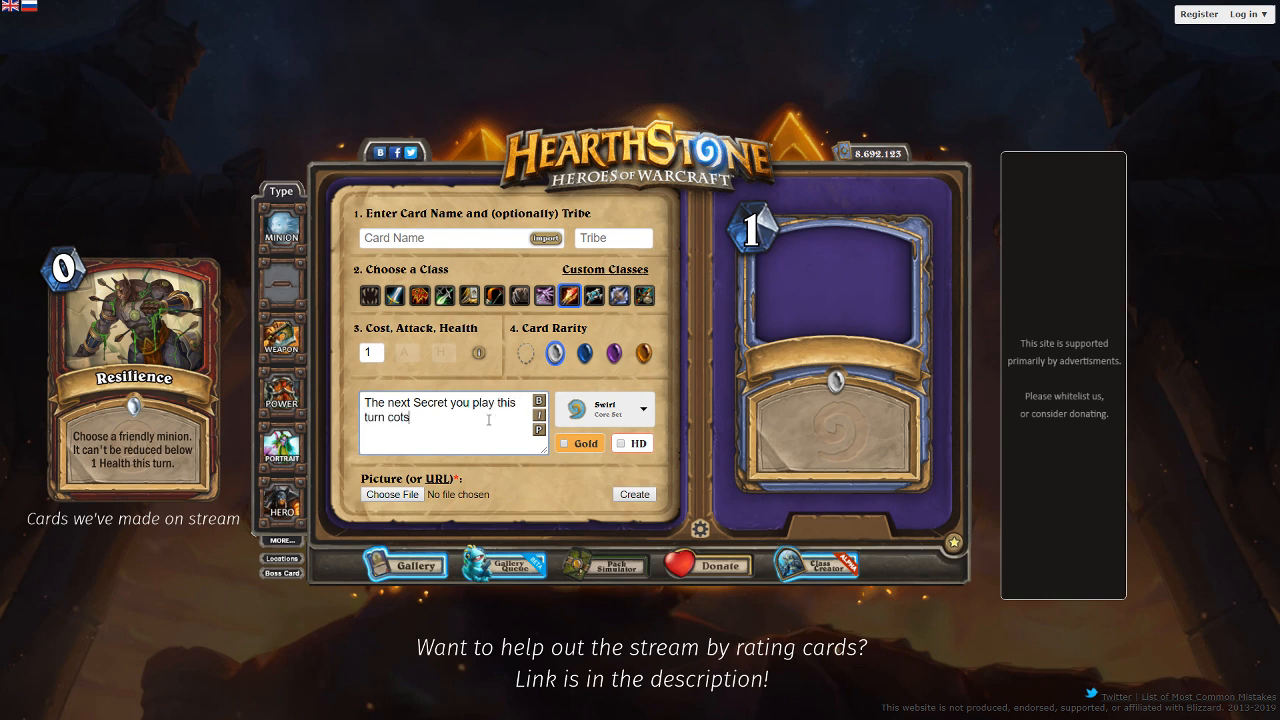
text(sts (0).)
click(541, 430)
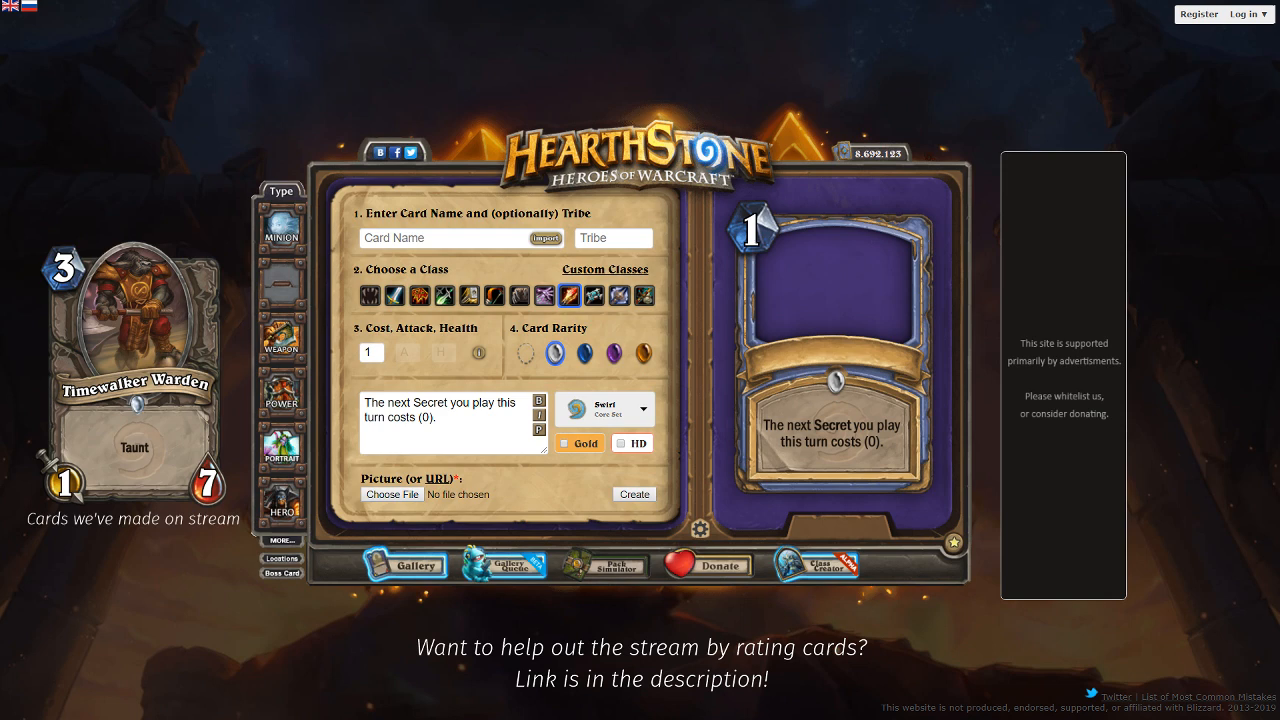
Step: Set the card's set watermark to Uldum, switch the picture source to a URL and paste the copied PNG image link
click(395, 495)
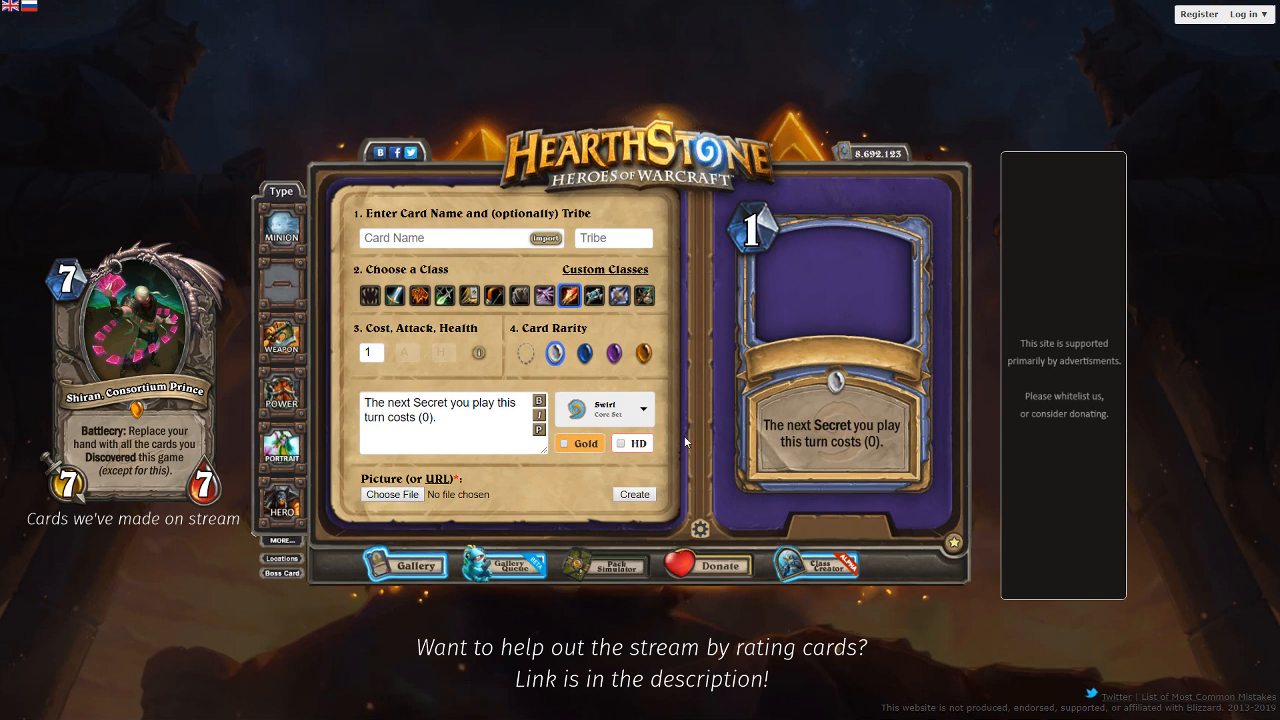
click(617, 411)
click(622, 478)
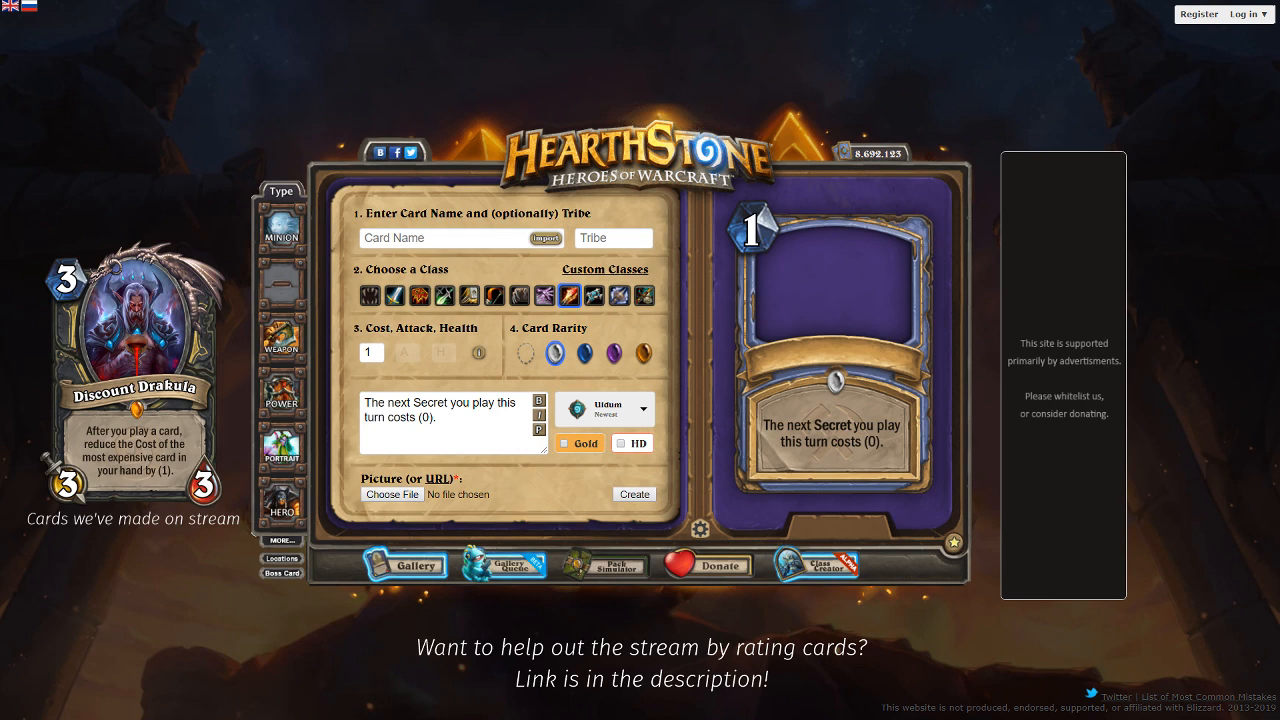
click(437, 479)
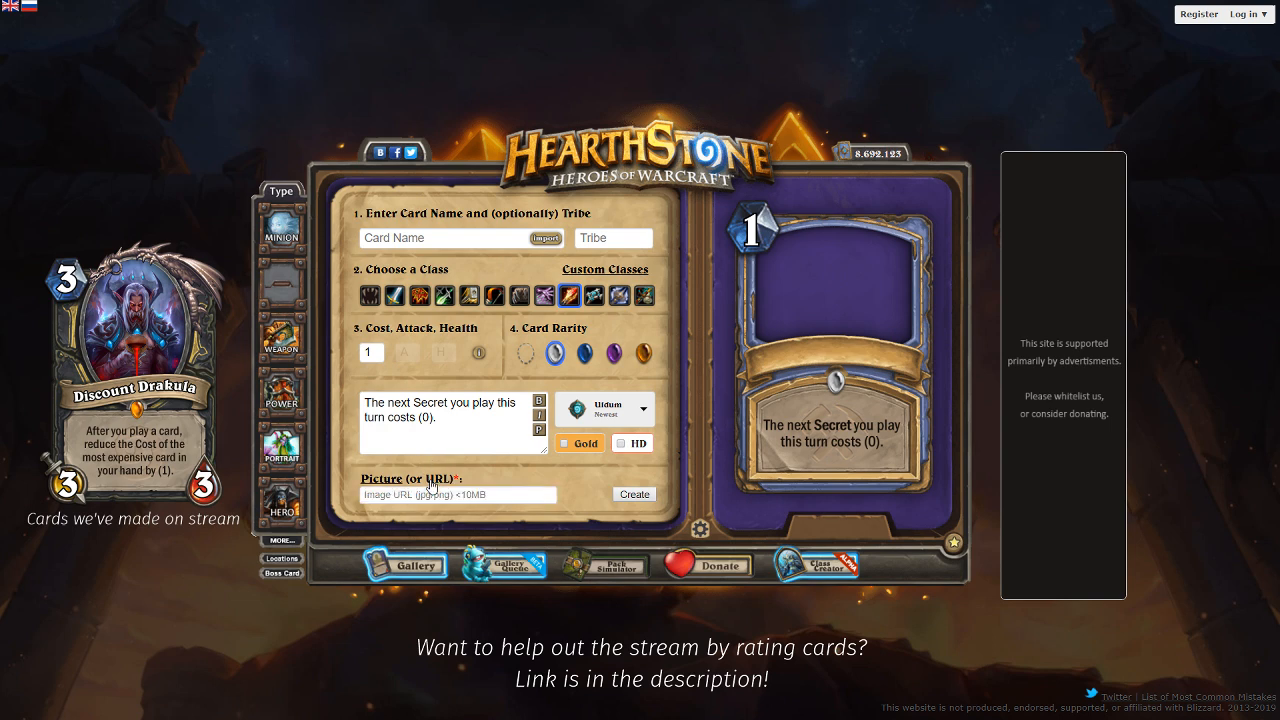
key(ctrl+v)
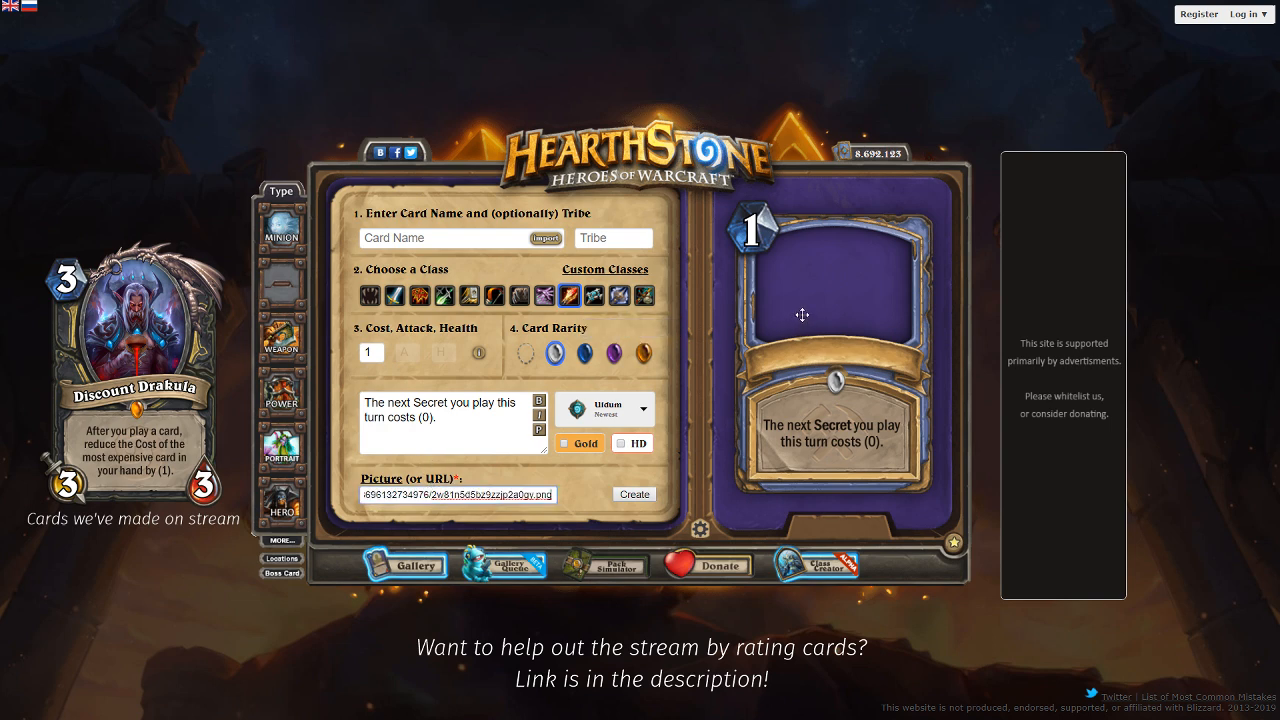
Step: Name the spell "Magic Wand" and adjust the scale of its artwork inside the card frame
click(366, 238)
text(Magic Wand)
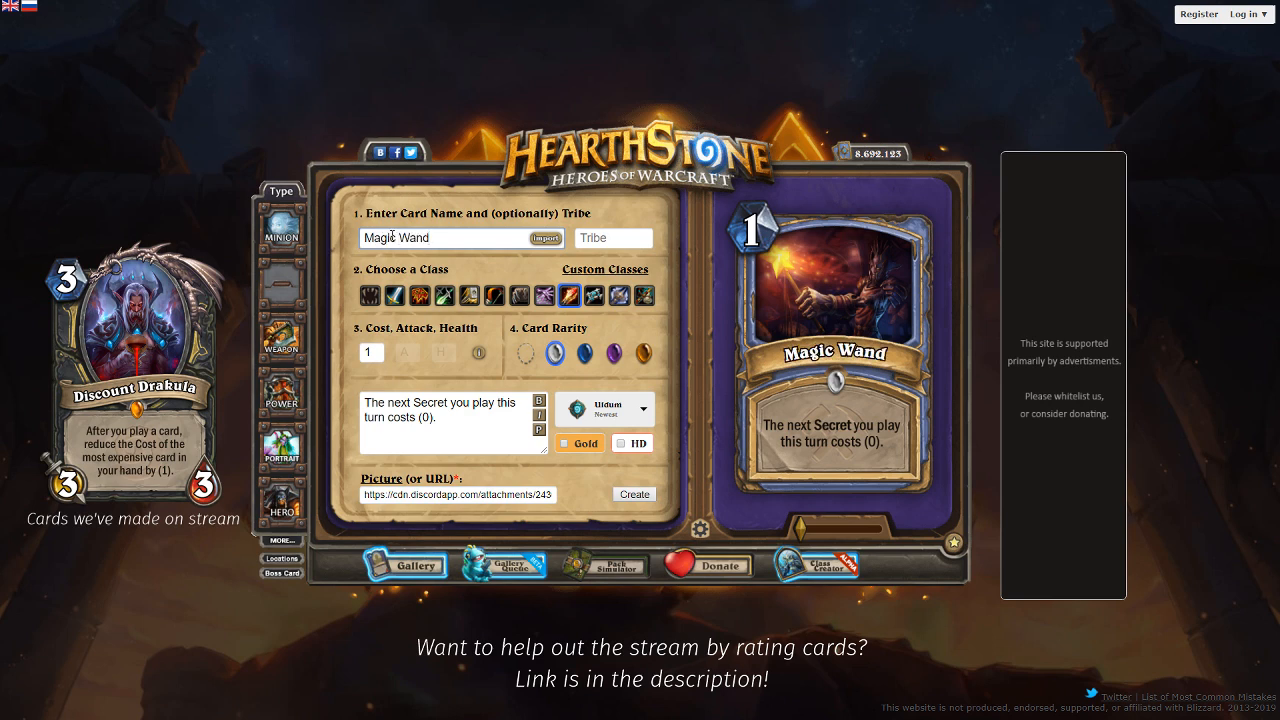
scroll(798, 292, up, 2)
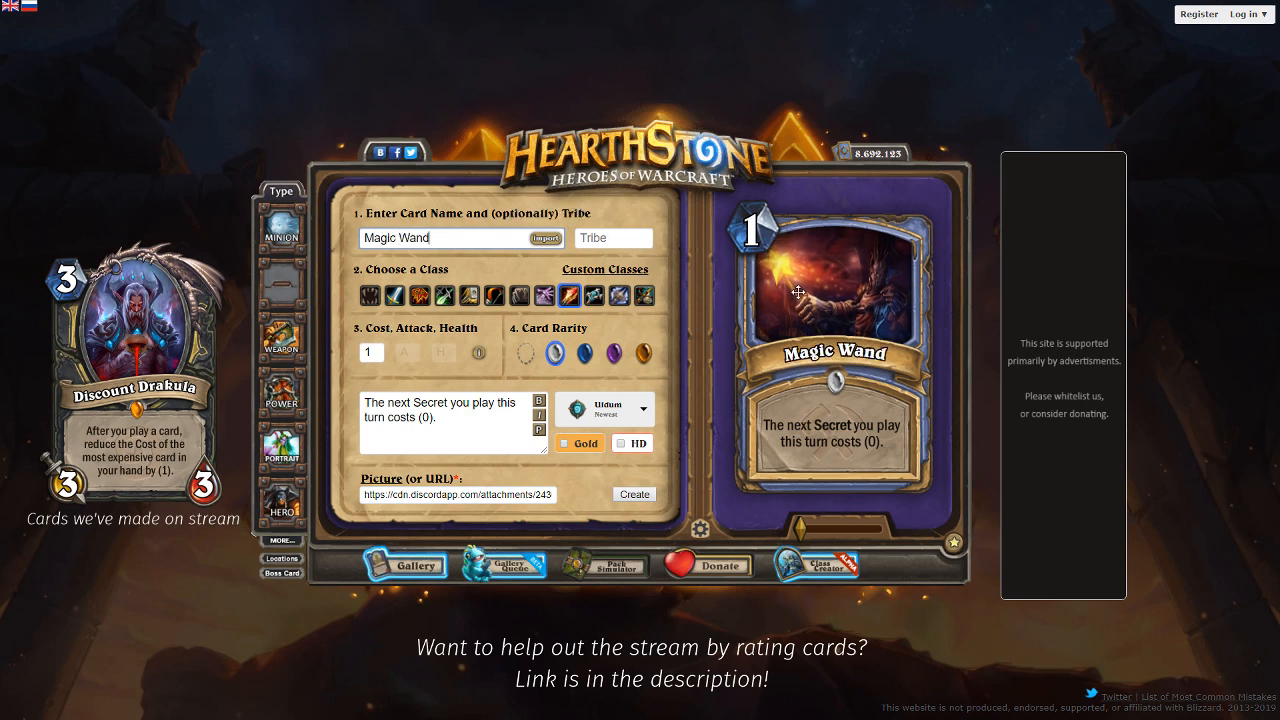
scroll(798, 292, down, 1)
Step: Select the picture link and generate the finished Magic Wand card
click(507, 494)
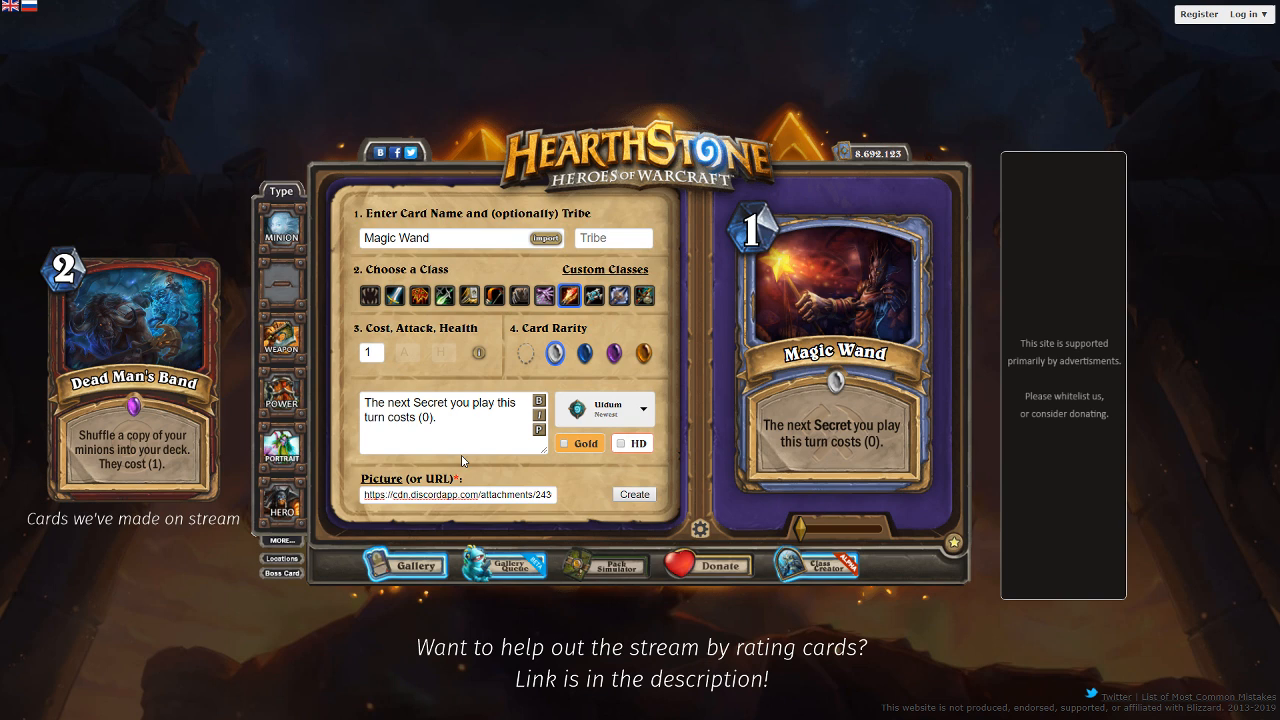
drag(540, 508, 597, 497)
click(547, 497)
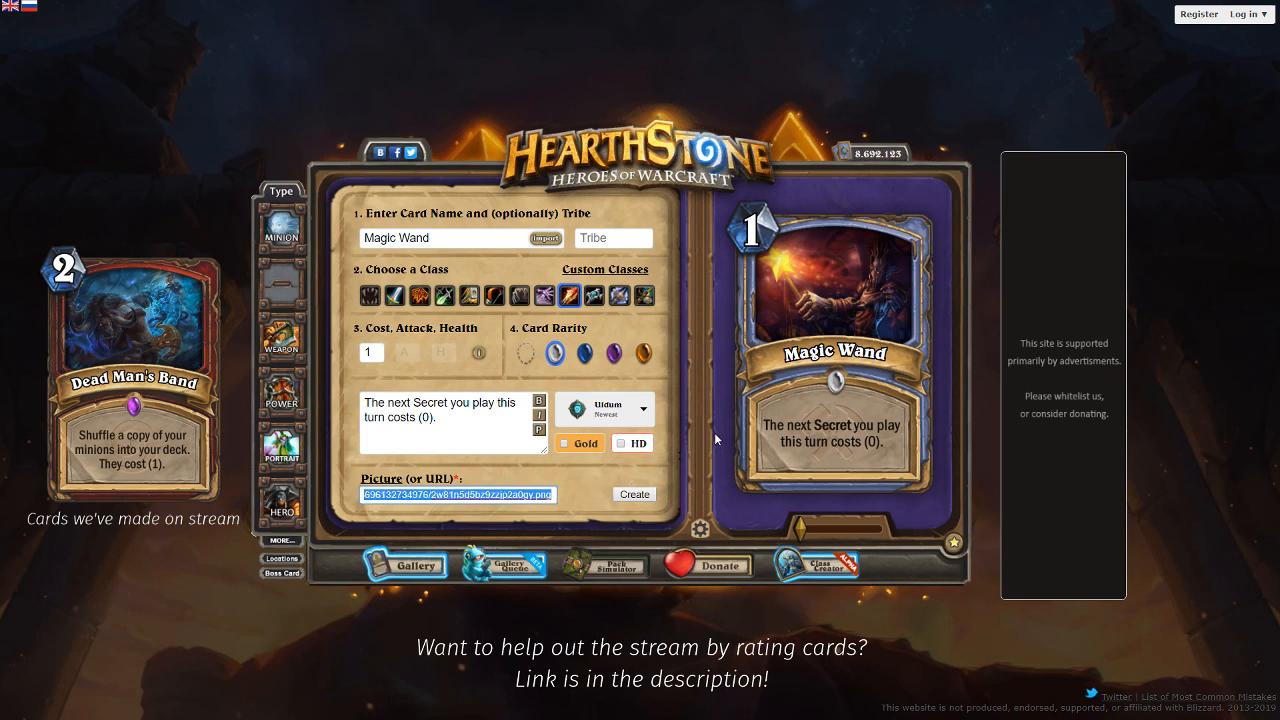
click(645, 497)
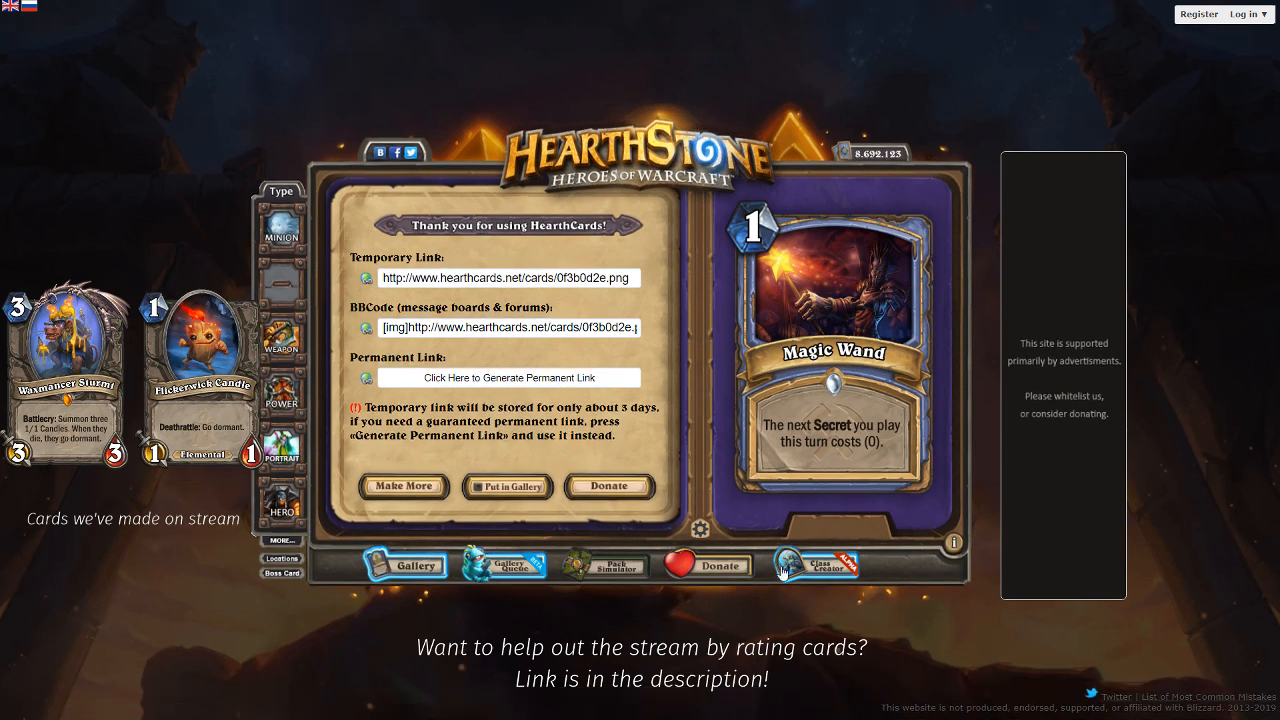
Step: Start another card and enter "300 mana" as its draft card text
click(396, 484)
text(300)
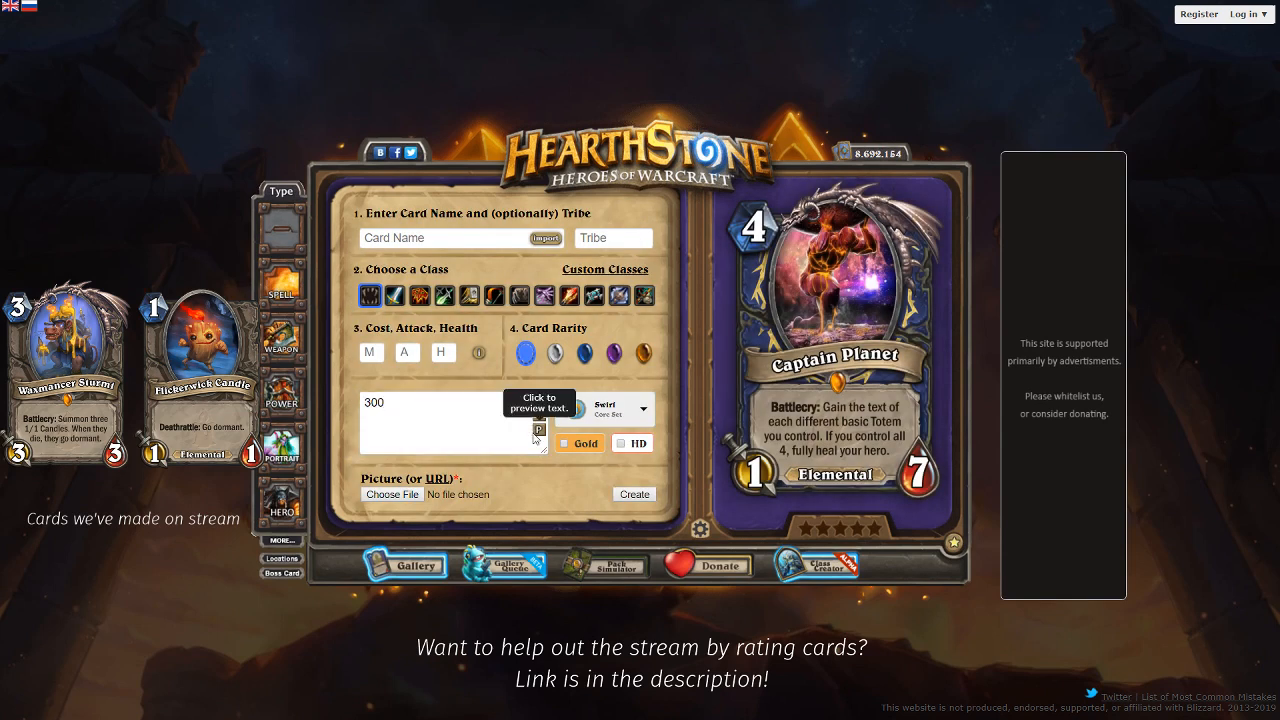
click(461, 432)
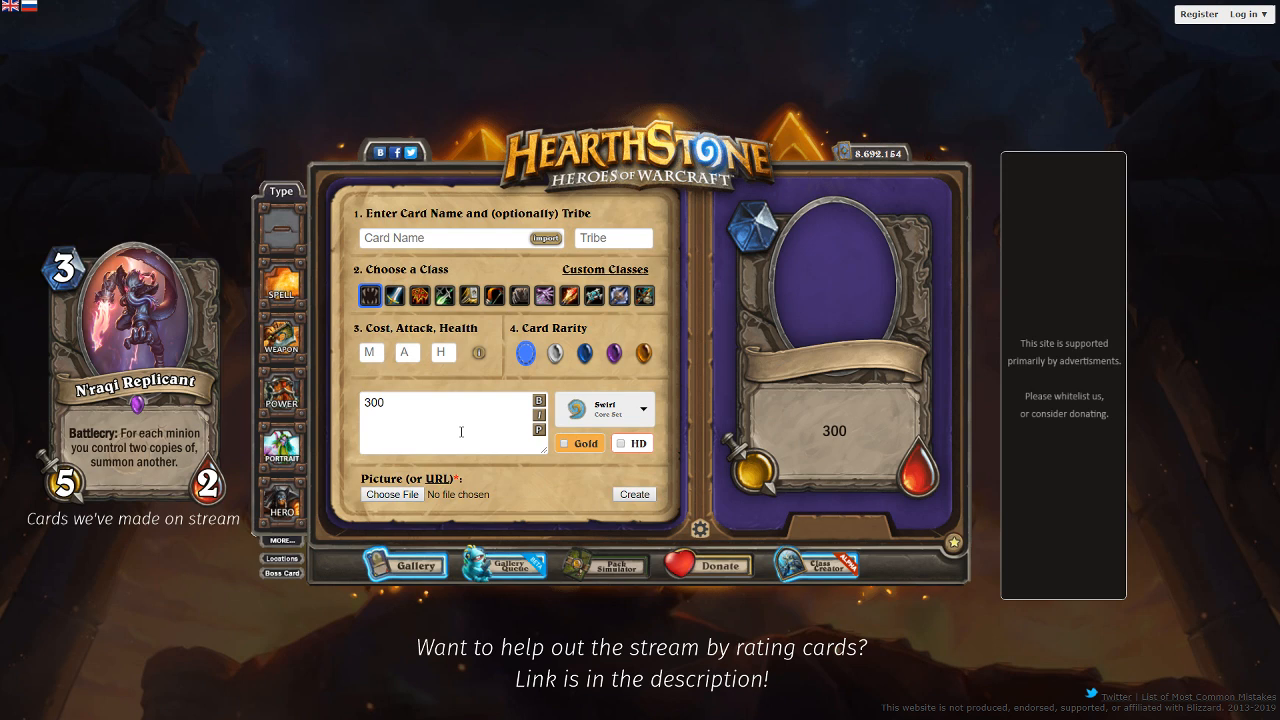
click(451, 429)
text(mana)
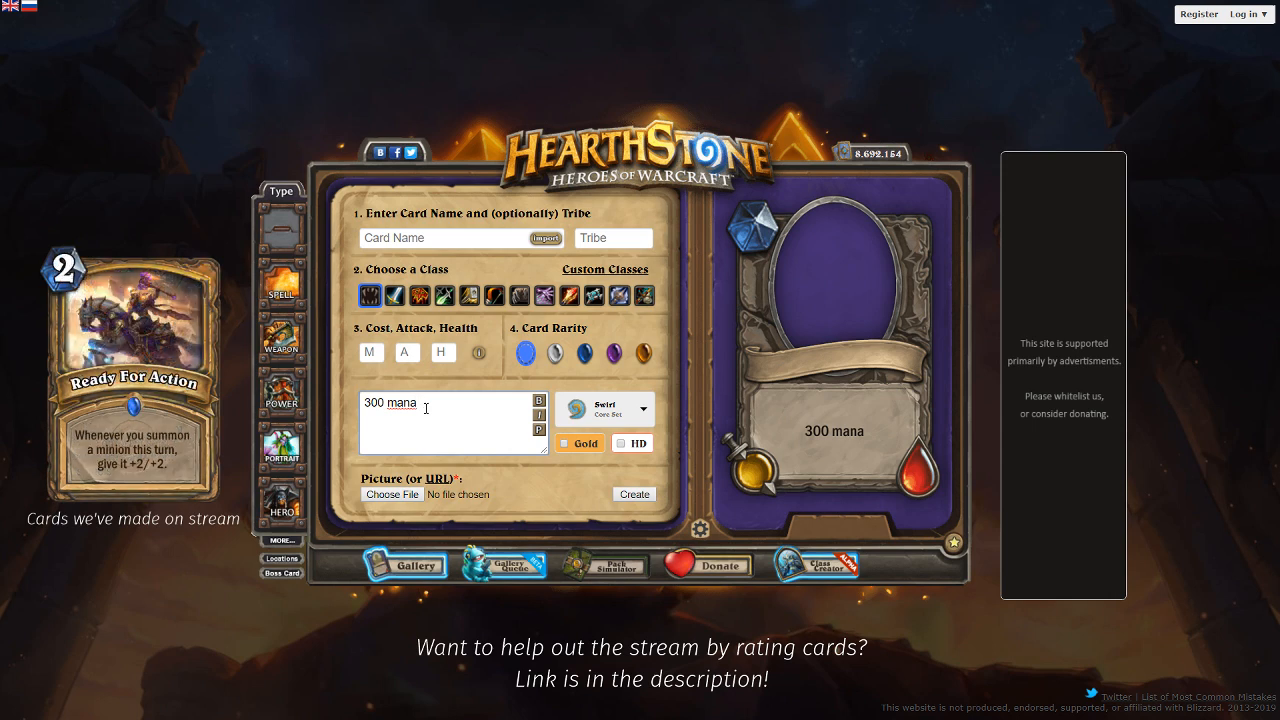
Step: Change the word "mana" in the card text to "stats" and preview it
key(BackSpace)
key(BackSpace)
key(BackSpace)
key(BackSpace)
text(stats)
click(537, 430)
Step: Replace the card text with "Battlecry: If you've dealt 300 damage this game, deal 300 damage." and set the rarity to legendary
triple_click(479, 395)
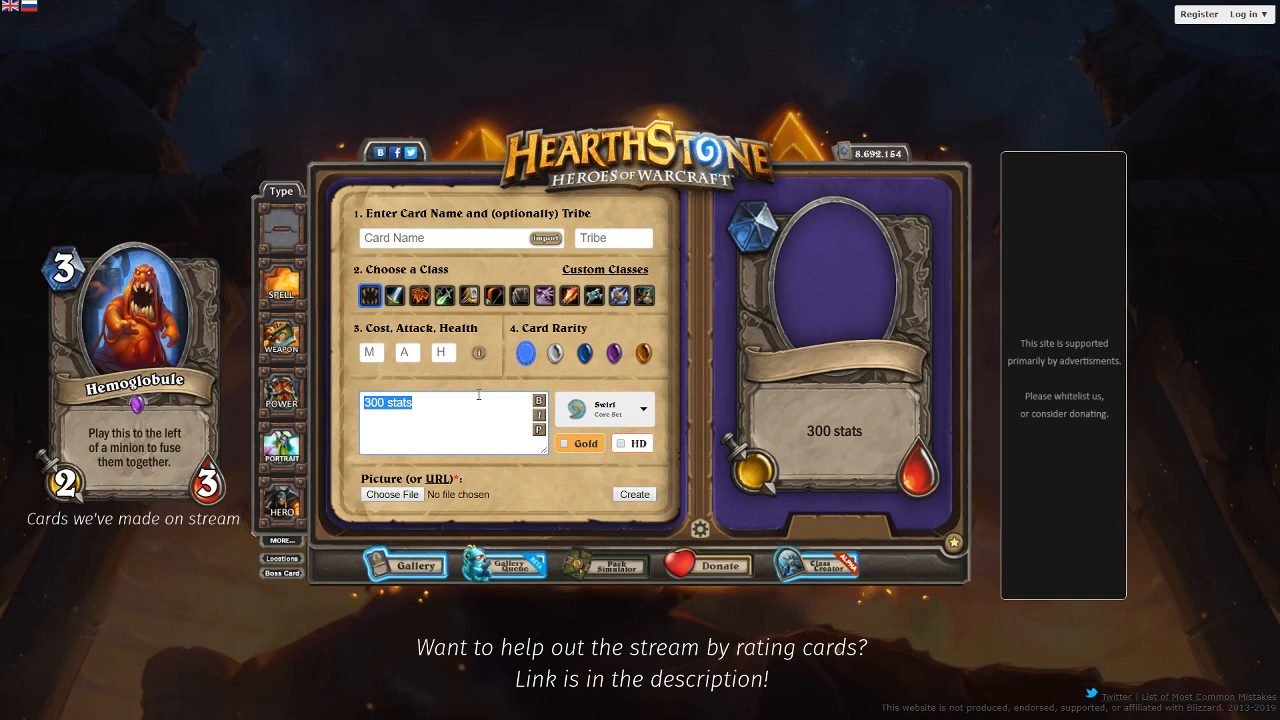
click(479, 395)
triple_click(489, 401)
text(Battlecry: If you've dealt 300 damage this g)
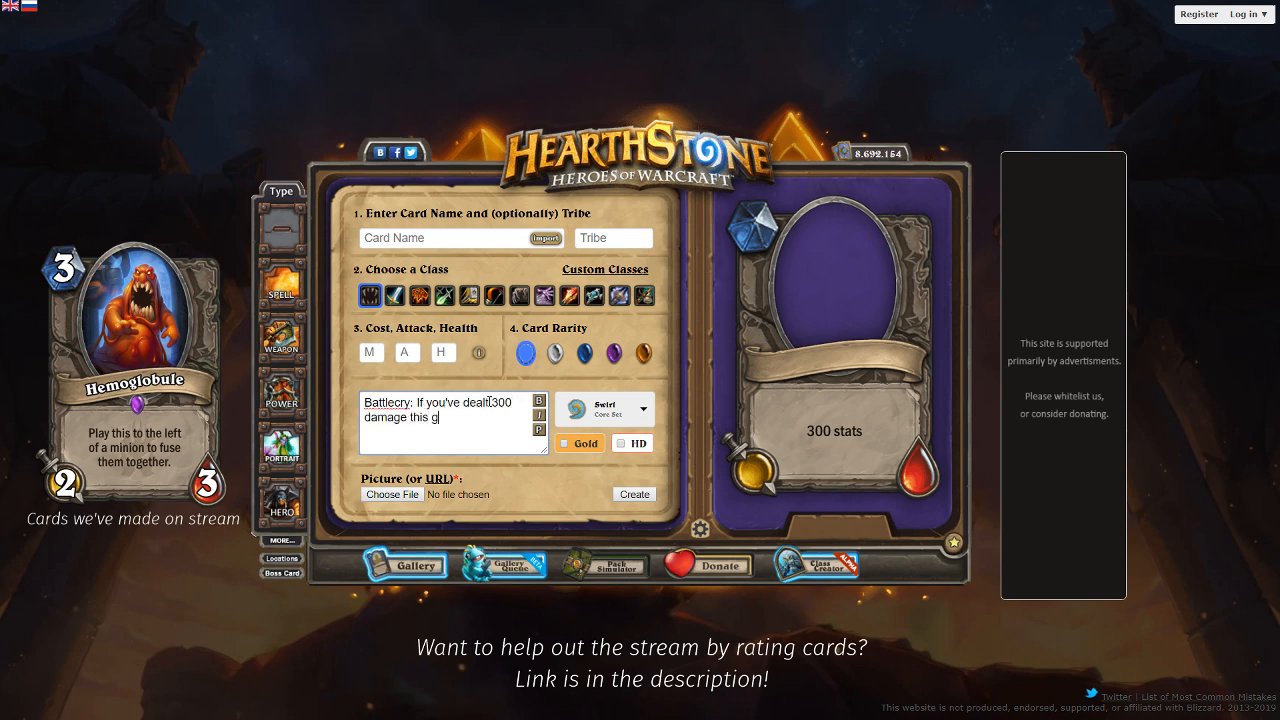
text(ame, deal 300 damage.)
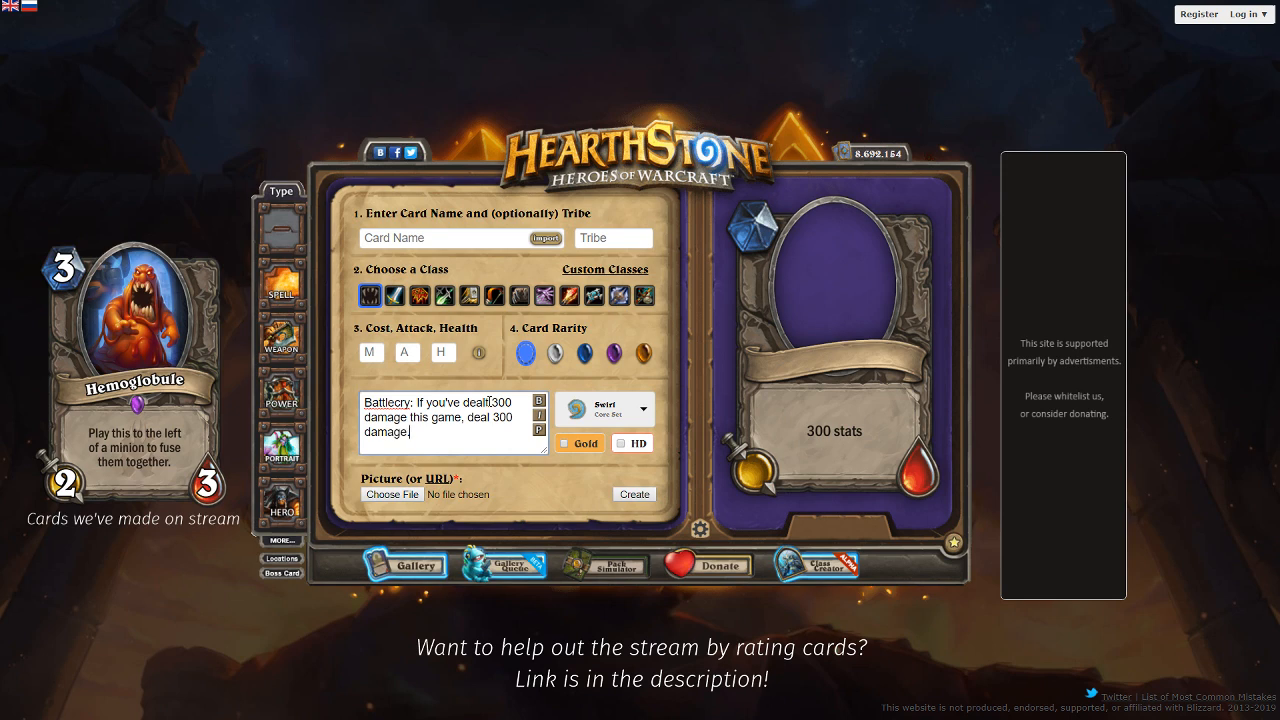
click(643, 352)
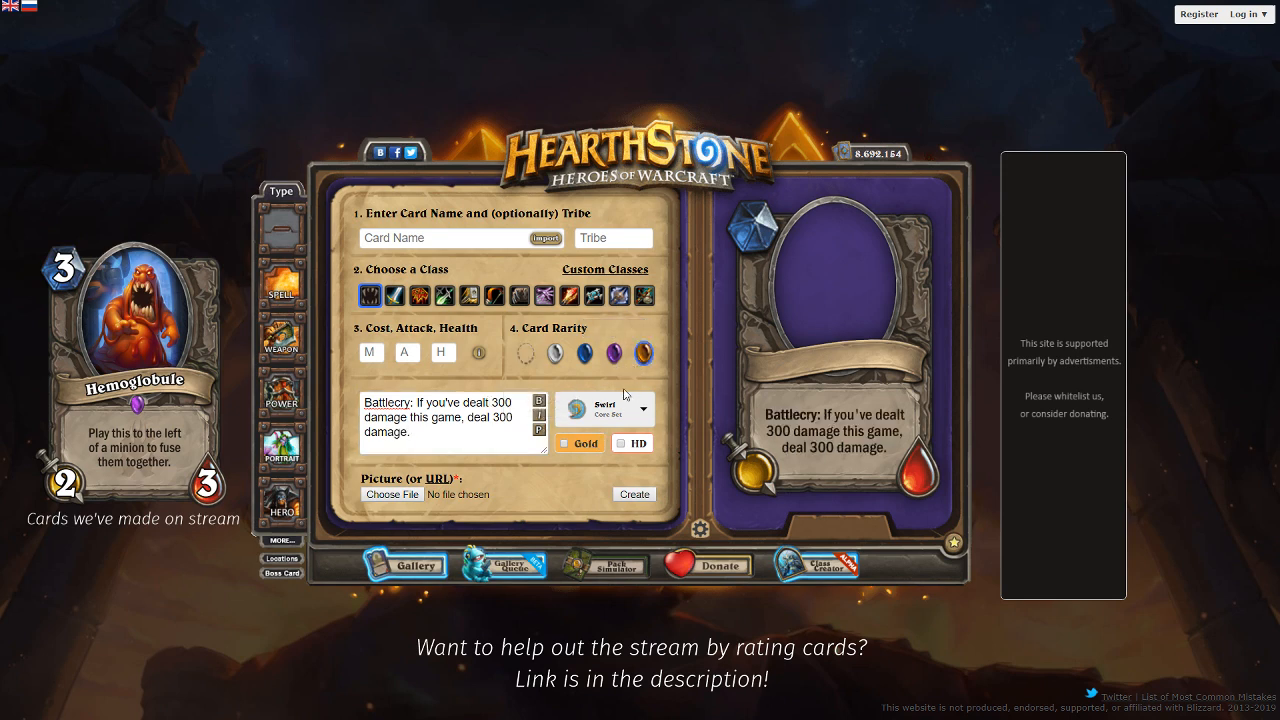
click(643, 352)
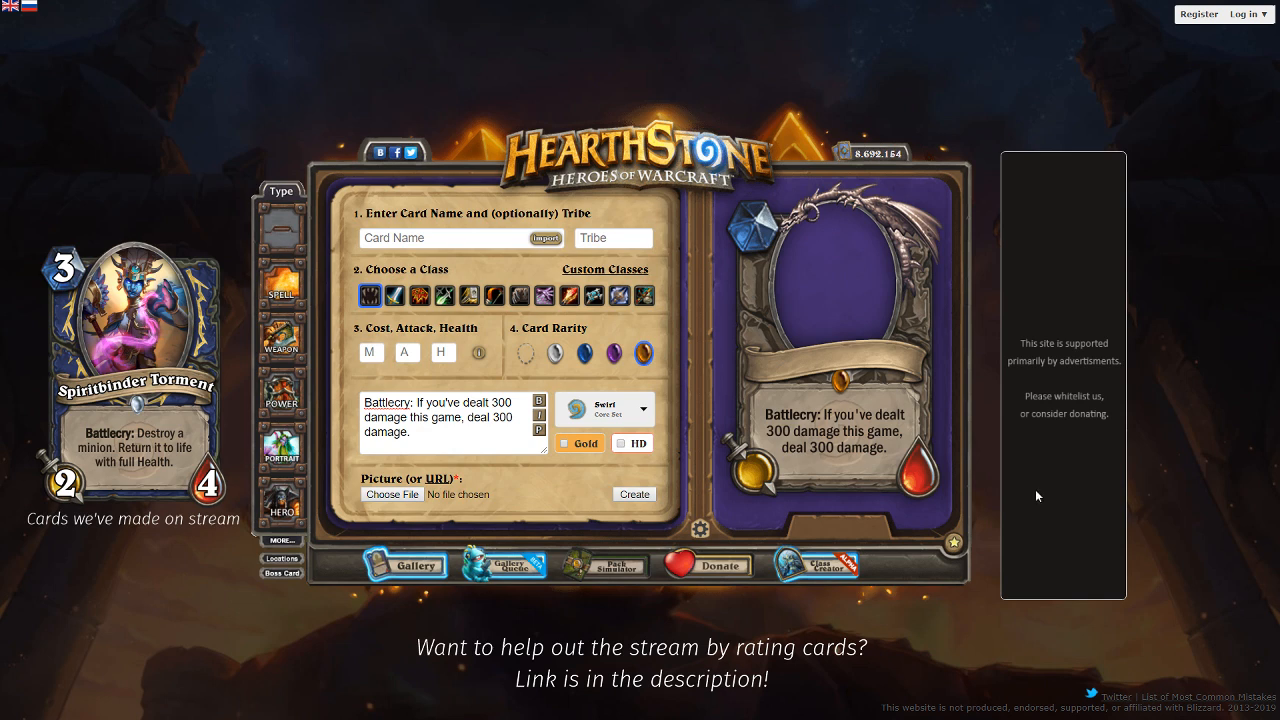
Step: Replace the whole card text with "Battlecry: Both players have 300 seconds to take"
drag(462, 428, 428, 389)
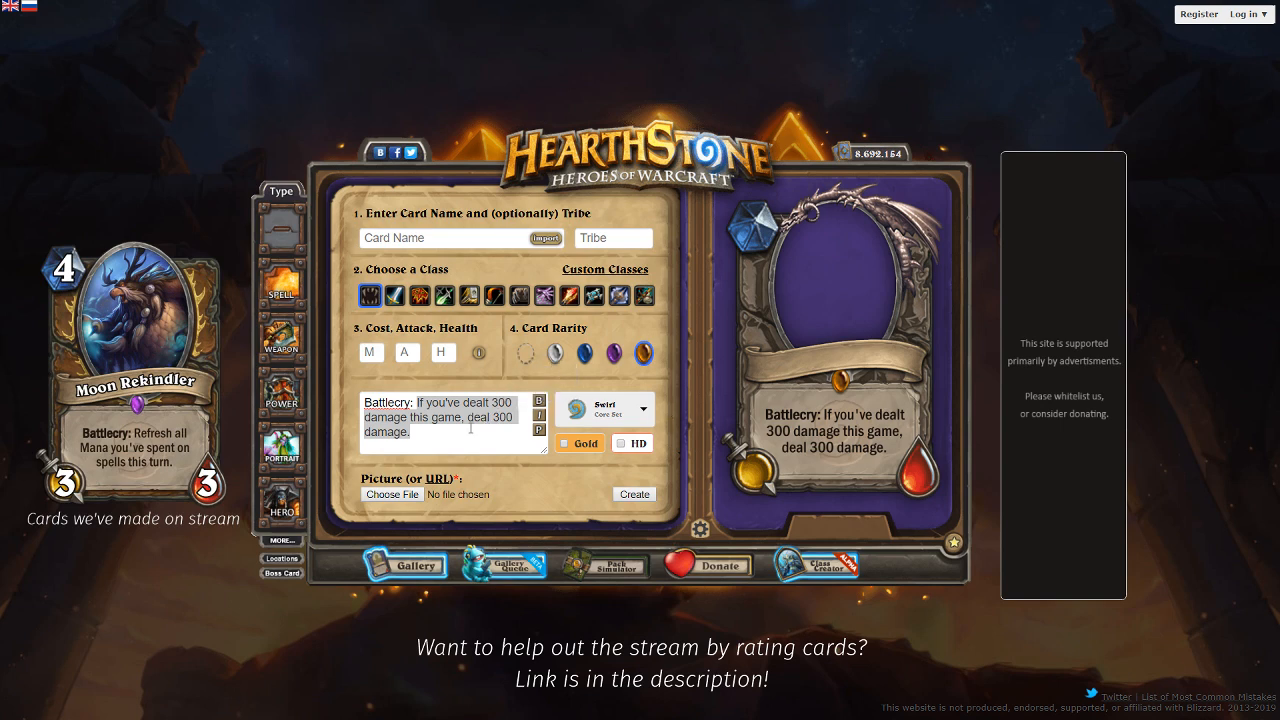
drag(540, 445, 339, 389)
text(S)
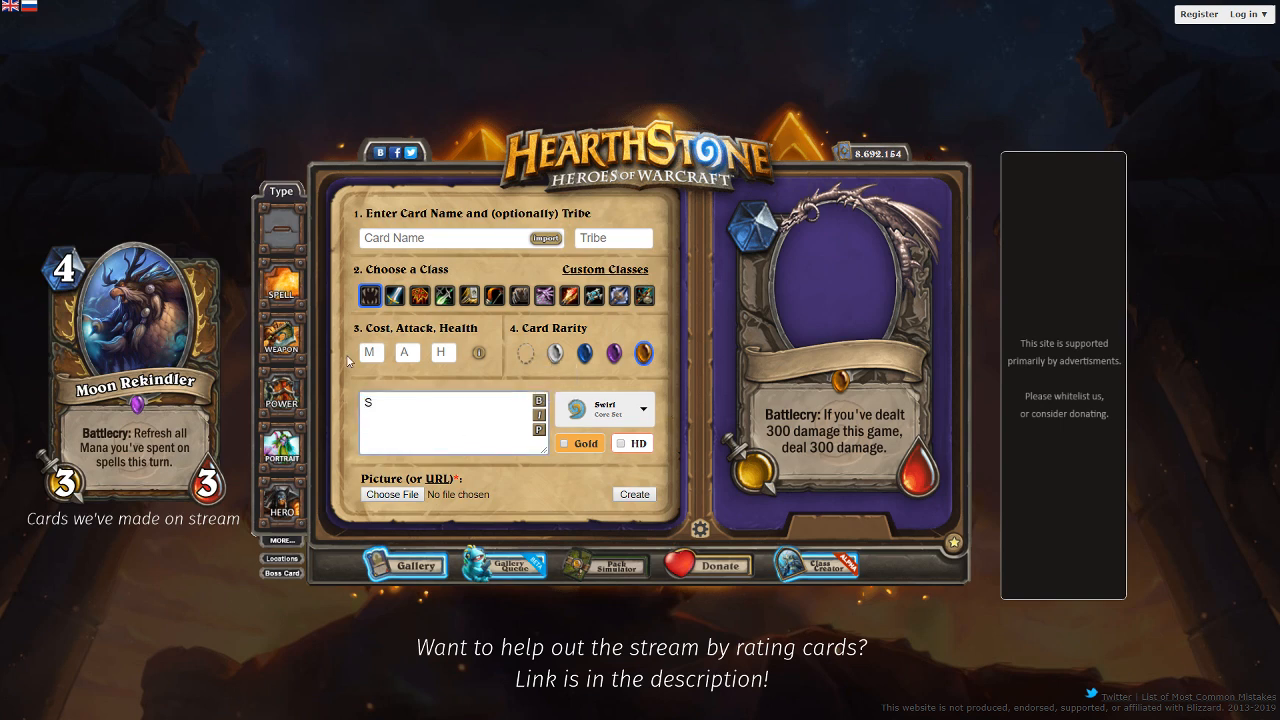
key(BackSpace)
text(Battlecry: Both plaers)
key(BackSpace)
key(BackSpace)
key(BackSpace)
key(BackSpace)
key(BackSpace)
text(alyers h)
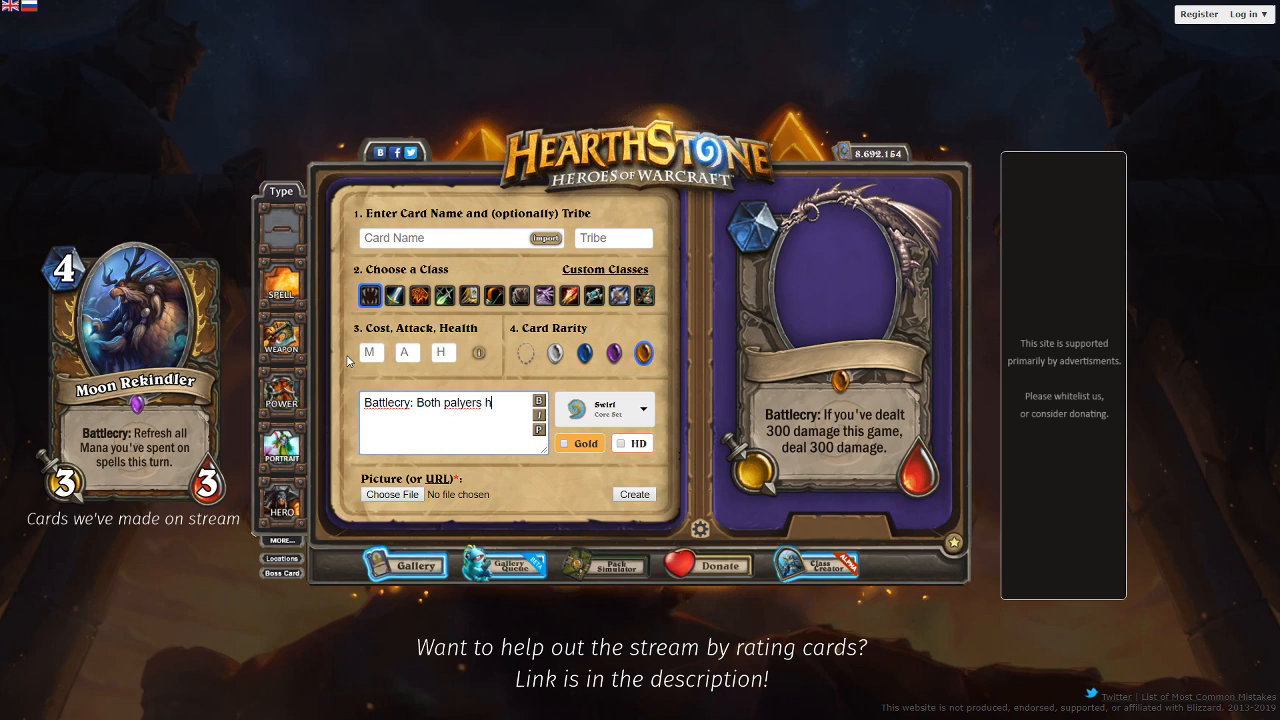
key(BackSpace)
key(BackSpace)
key(BackSpace)
key(BackSpace)
key(BackSpace)
key(BackSpace)
key(BackSpace)
key(BackSpace)
text(layers have 300 seconds to take)
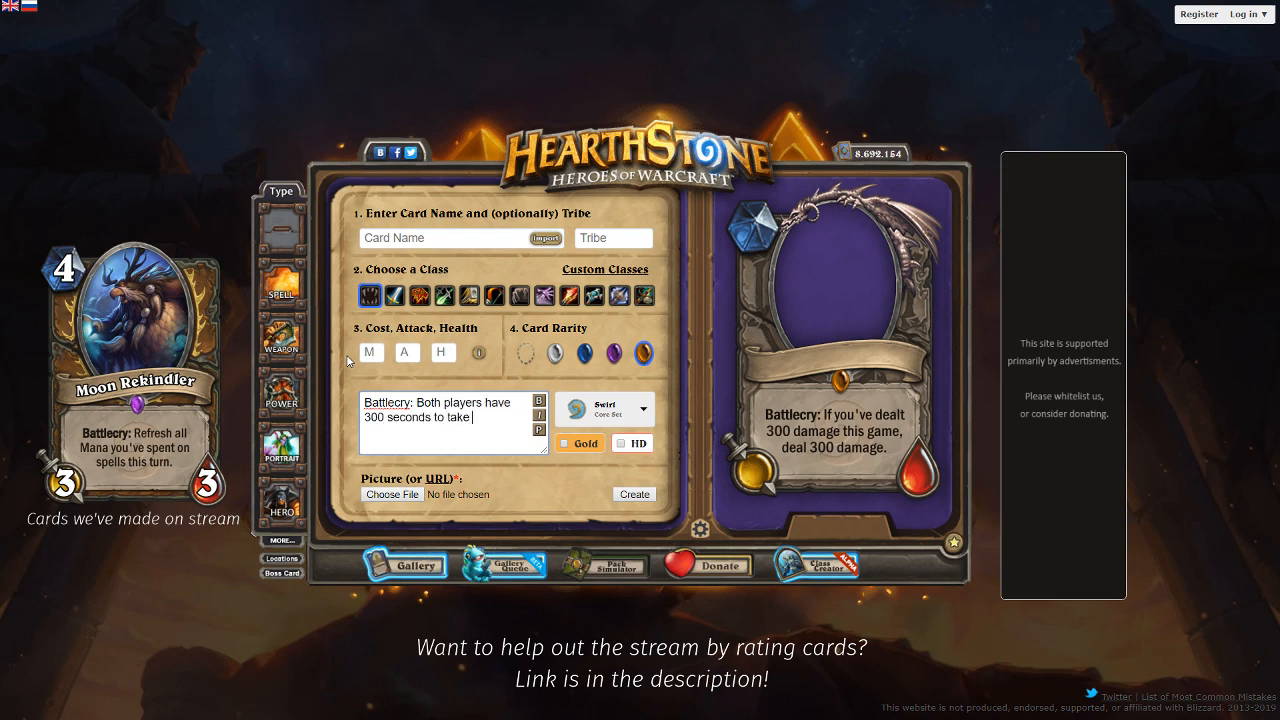
Step: Complete the card text with "their turns this game. If they run out, destroy their hero." and preview it
key(ctrl+a)
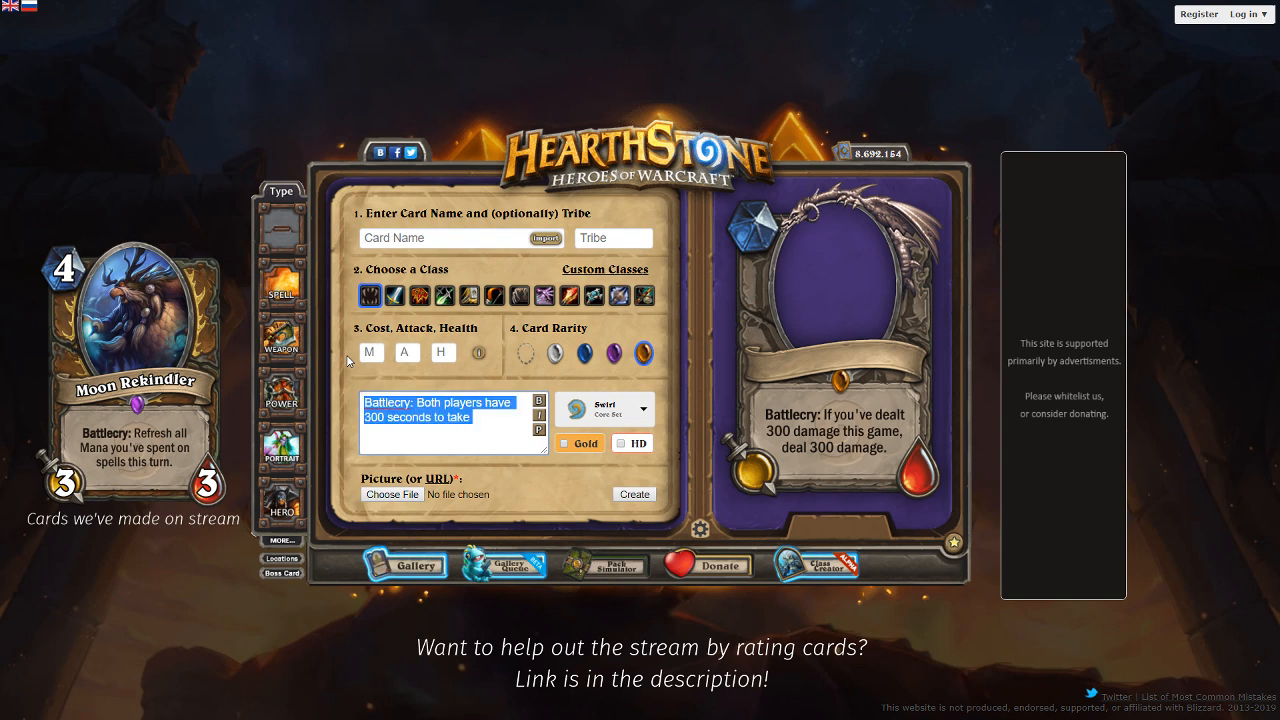
key(Right)
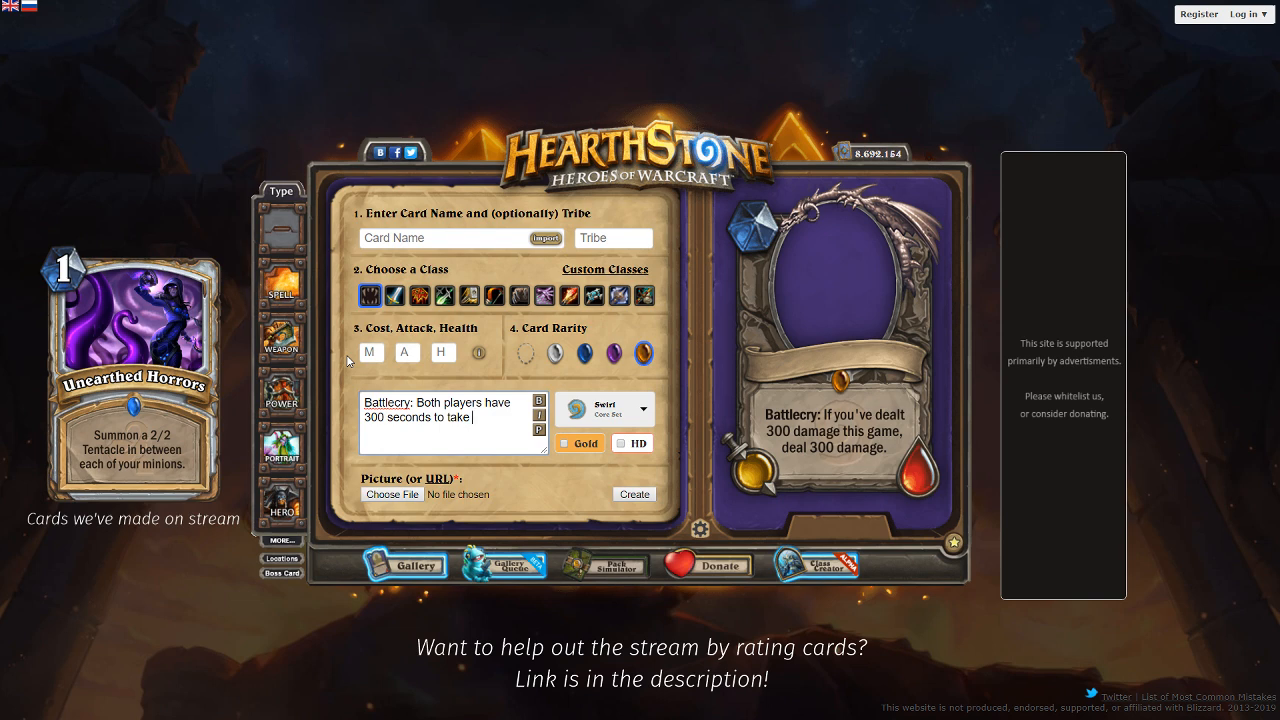
text(their turns this game. If they run out,)
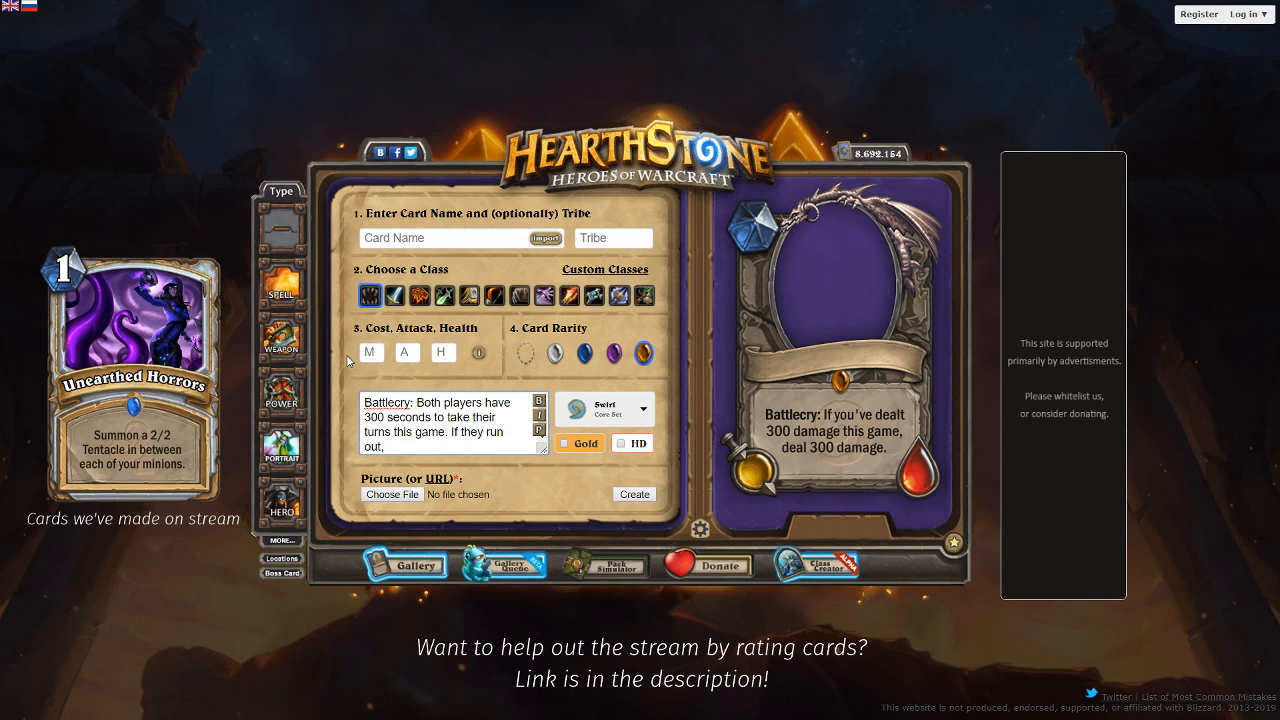
text( destroy their hero.)
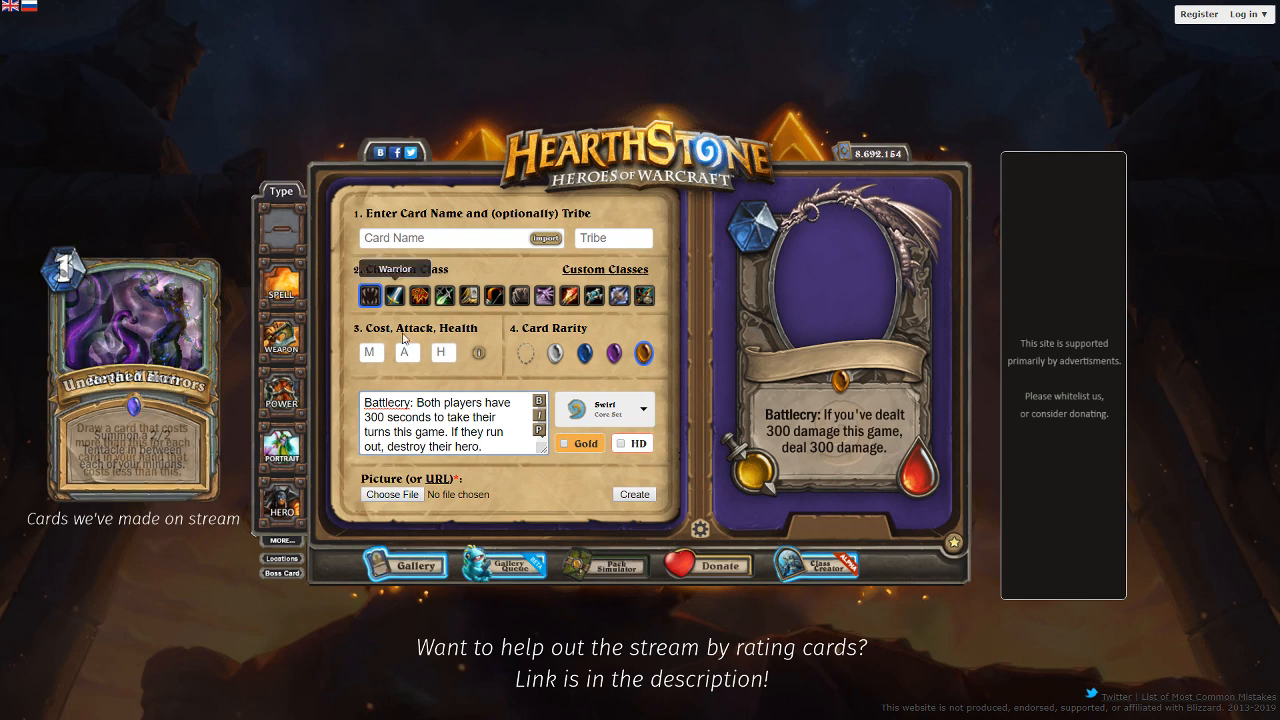
click(538, 433)
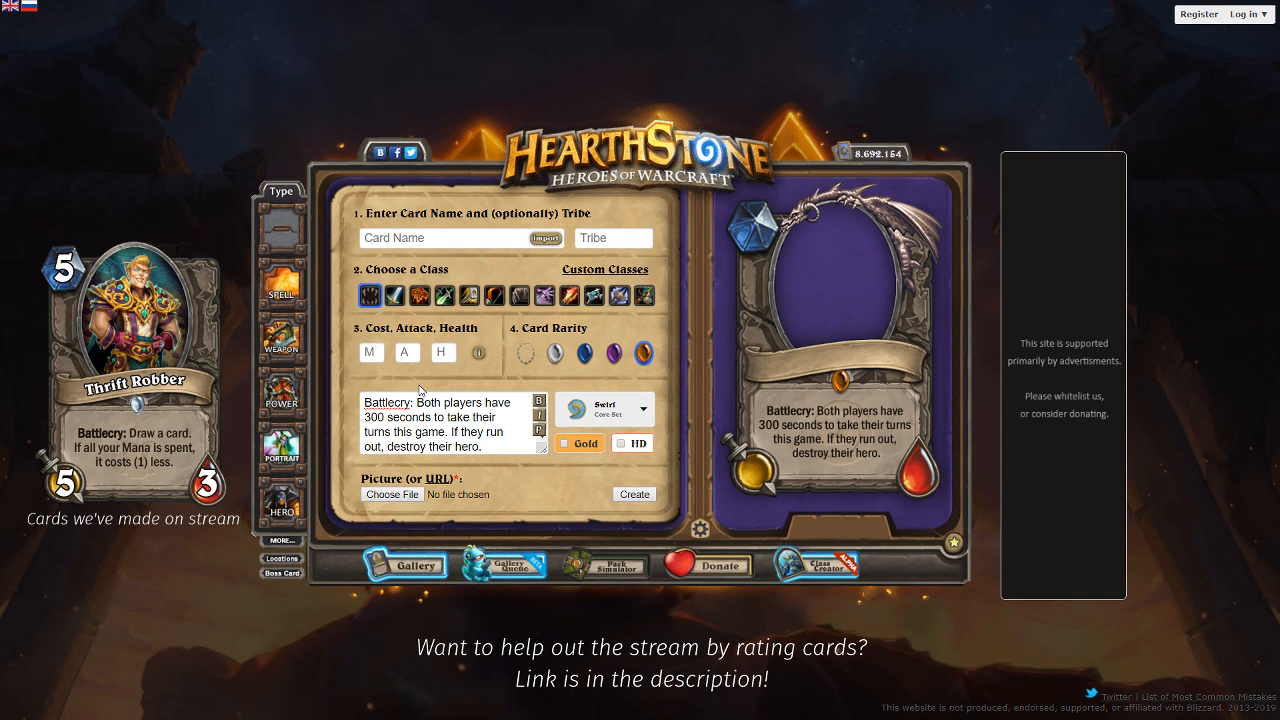
click(388, 352)
text(30)
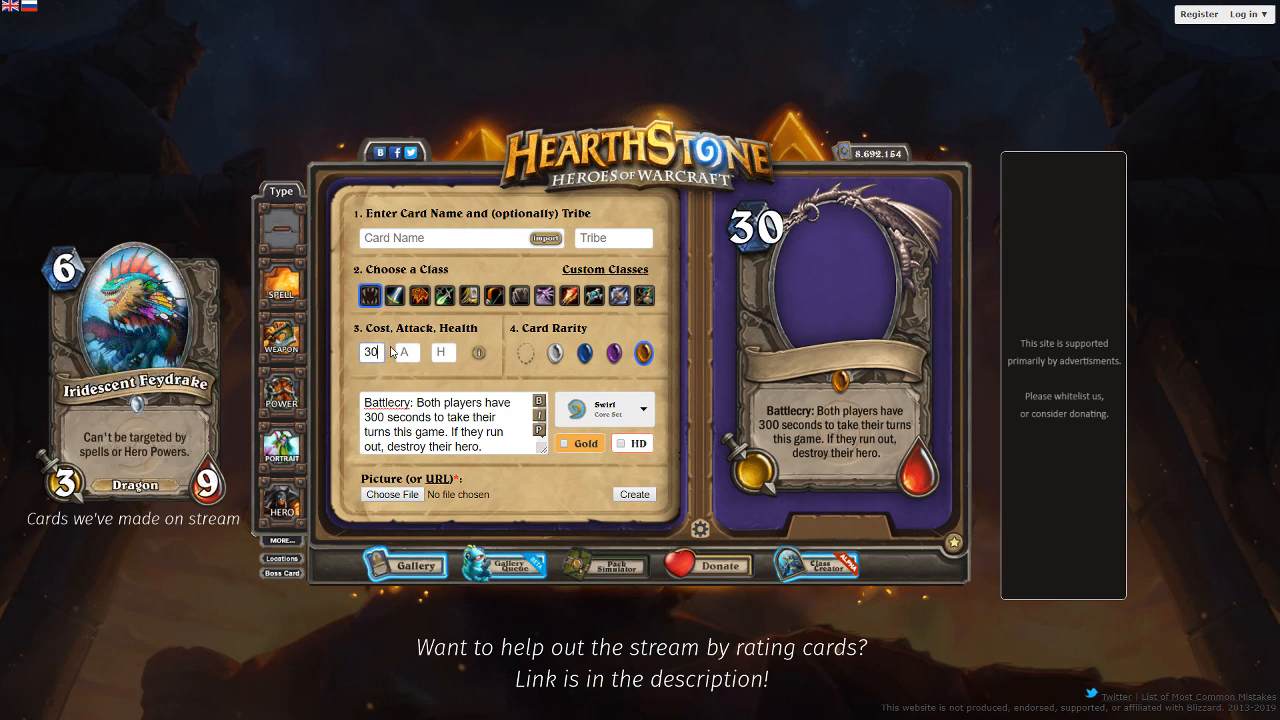
key(BackSpace)
key(BackSpace)
text(99)
key(BackSpace)
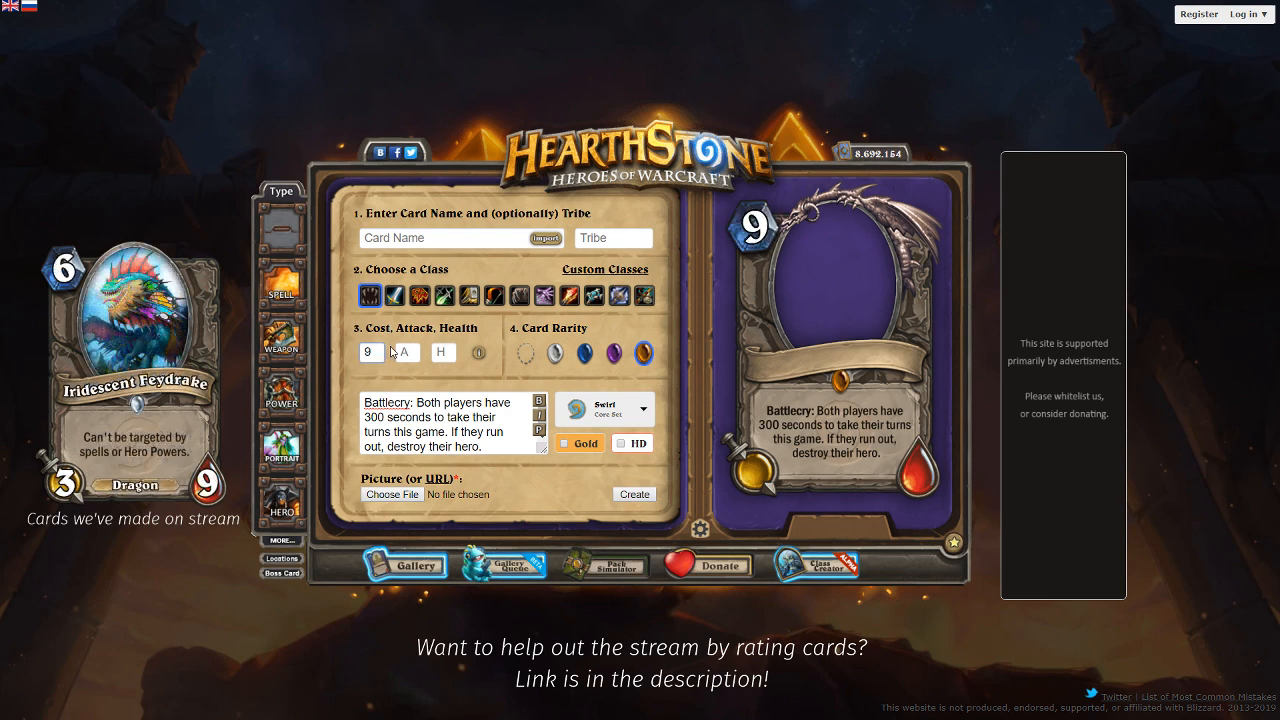
key(BackSpace)
text(30)
key(BackSpace)
key(BackSpace)
Step: Replace the text after "Battlecry:" with "If 300 damage has been dealt this game, all damage is doubled." and preview it
click(447, 402)
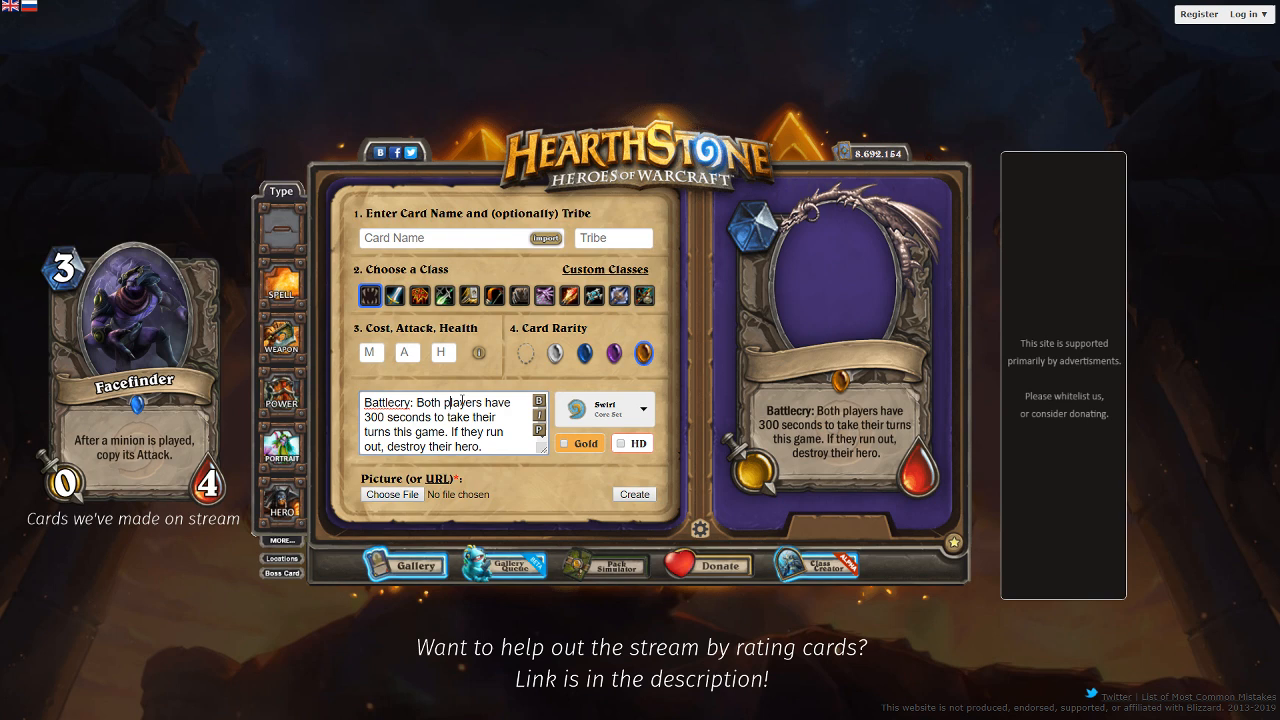
drag(490, 448, 422, 396)
key(BackSpace)
key(BackSpace)
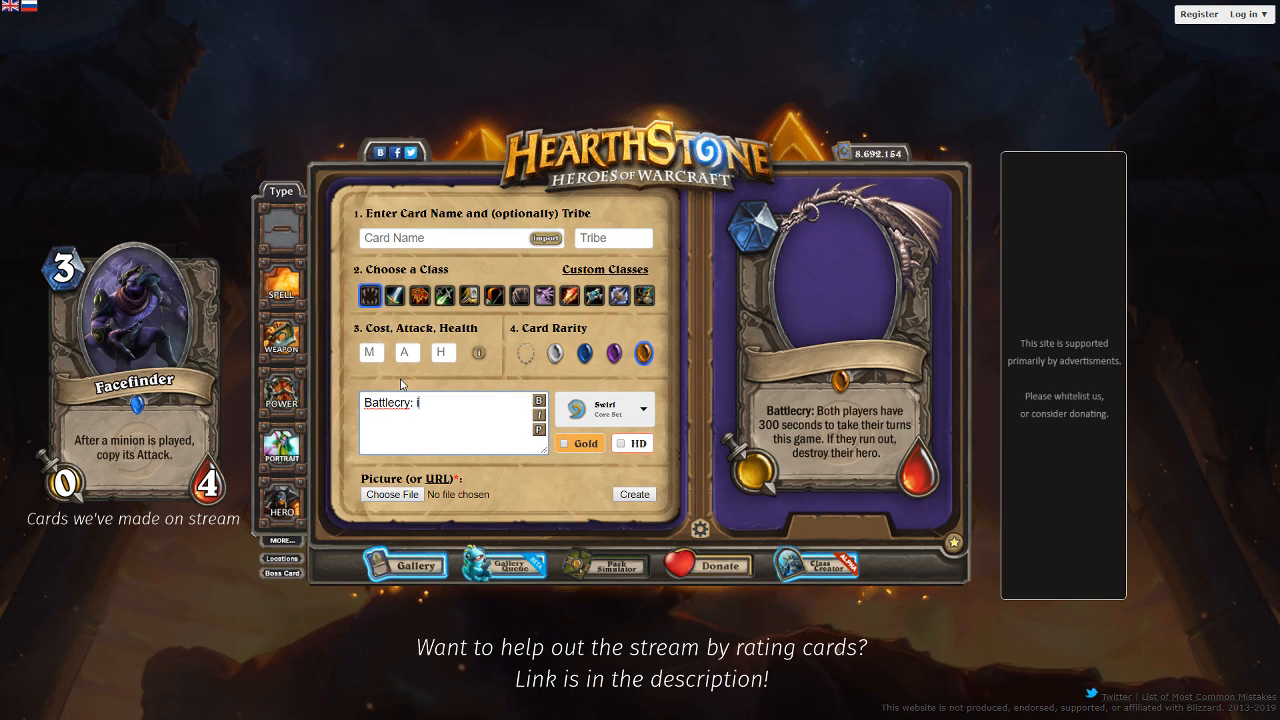
text(If 300 damage has been dealt this game.)
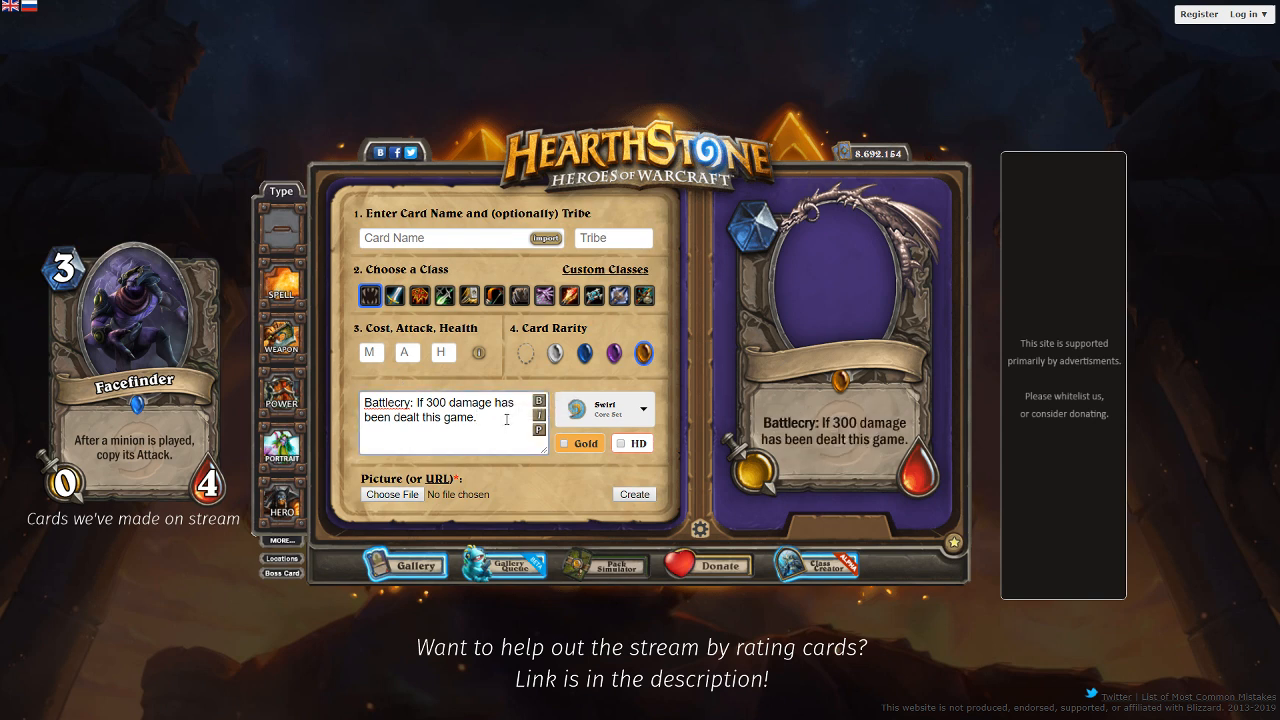
key(BackSpace)
text(, all damage is doubled.)
click(539, 429)
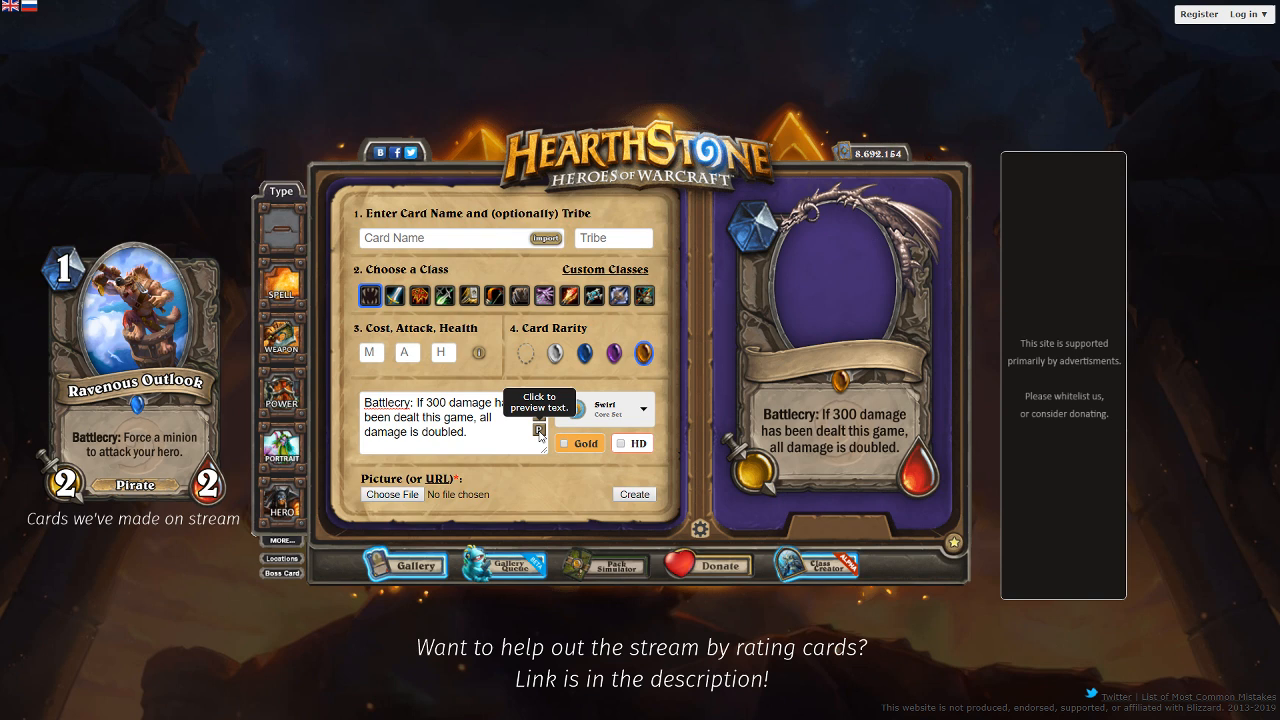
Step: Add a new line to the card text with the italic-tagged note "[i](300 remaining![/i]"
click(506, 430)
key(Return)
text([i](300 remai)
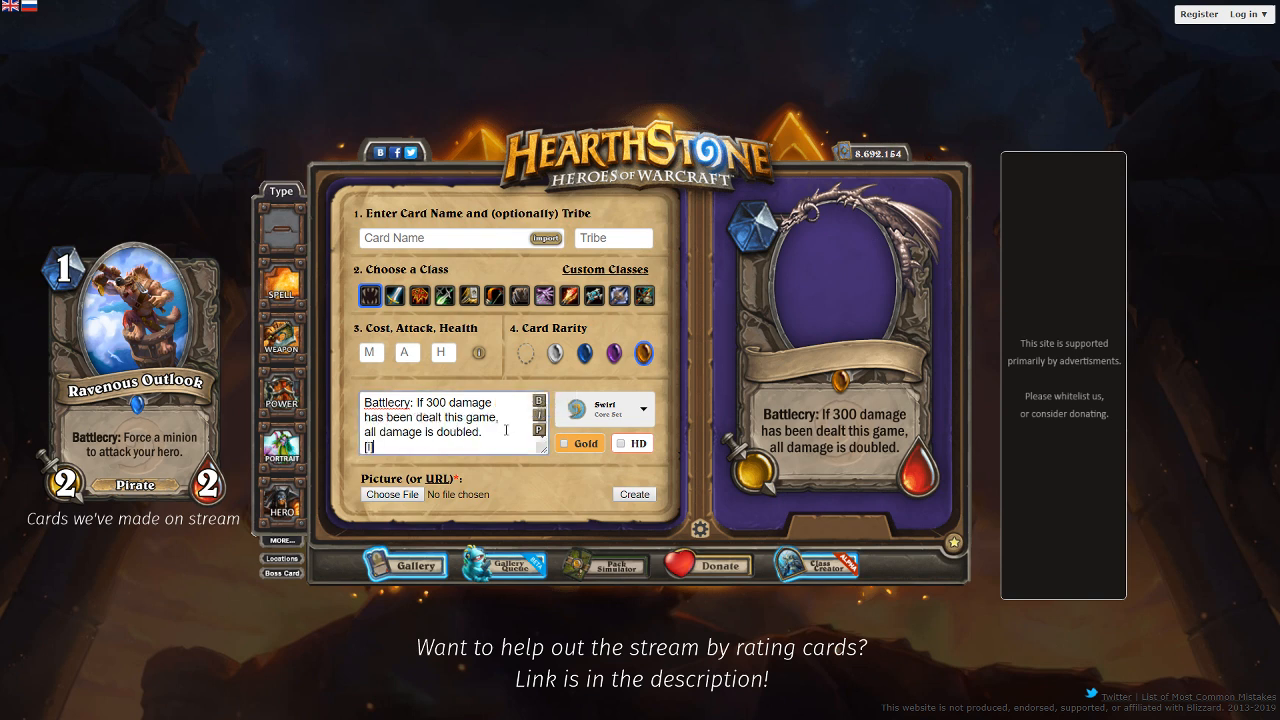
text(ning![/i])
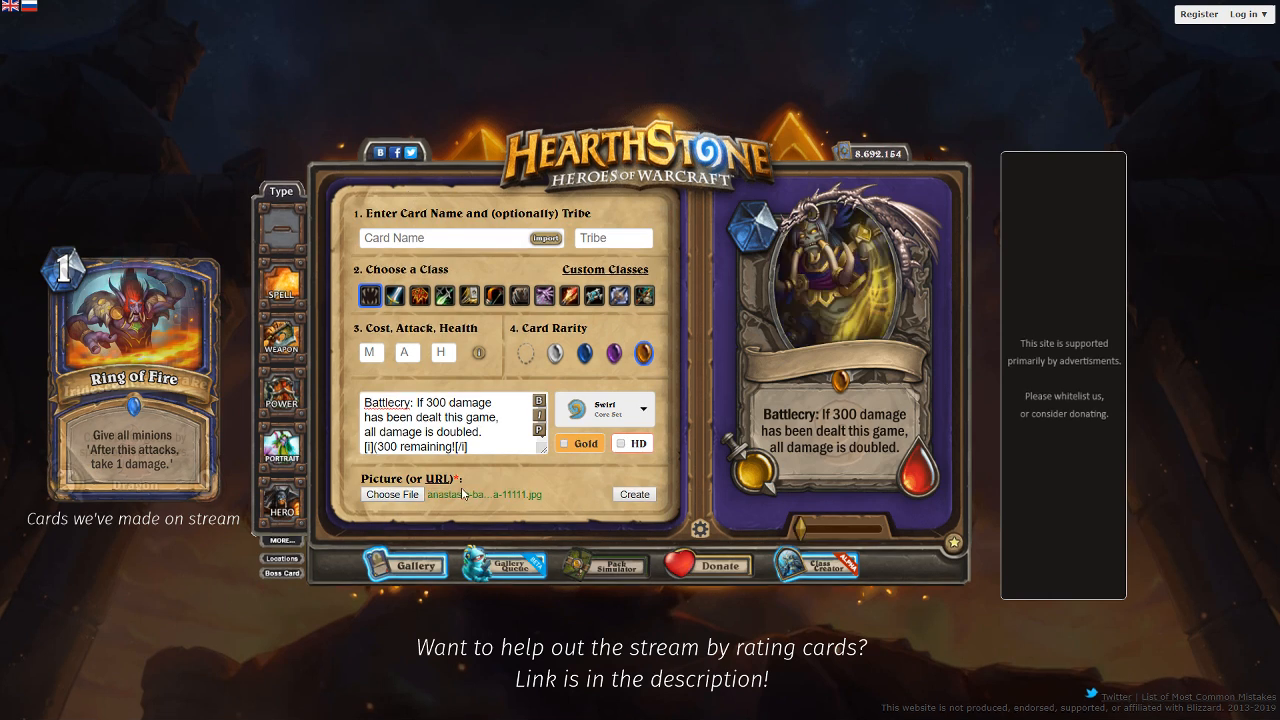
Step: Shift the minion's artwork downward in its frame and set its cost, attack and health to 3 each
drag(824, 308, 827, 349)
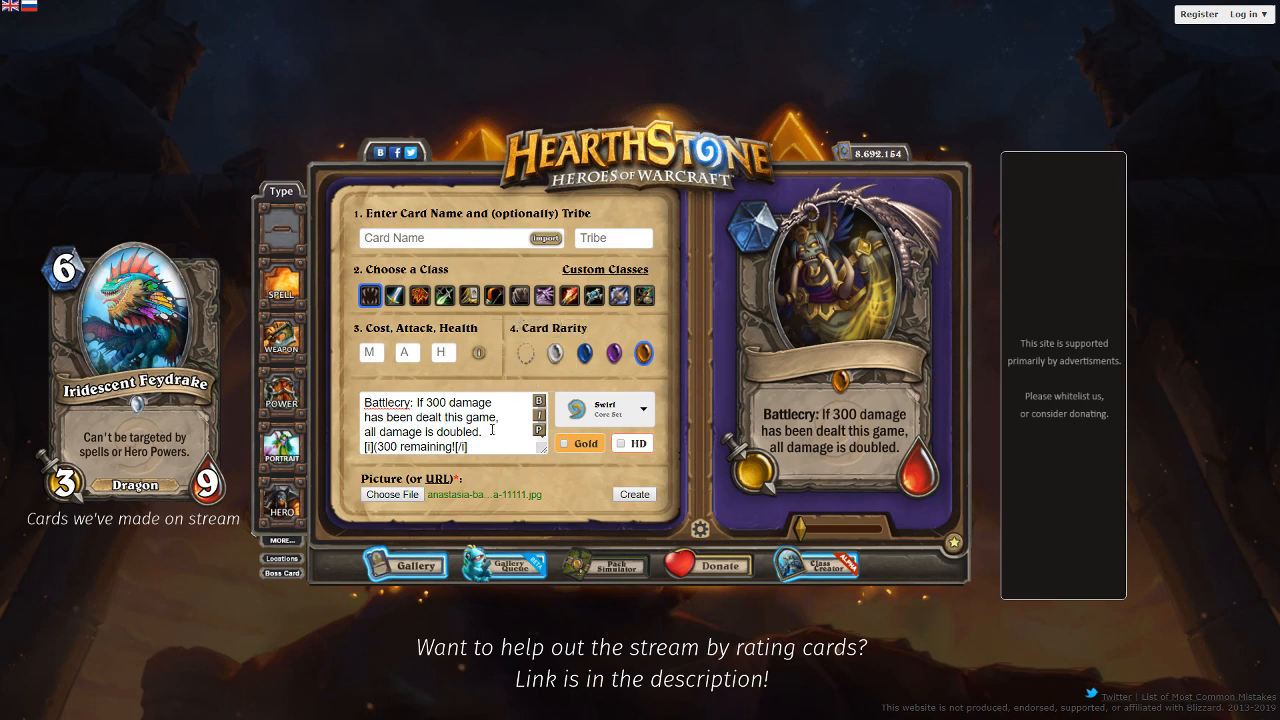
drag(469, 417, 545, 449)
click(380, 350)
text(3)
key(Tab)
text(3)
key(Tab)
text(3)
Step: Name the legendary minion "Sandgrifter"
click(397, 237)
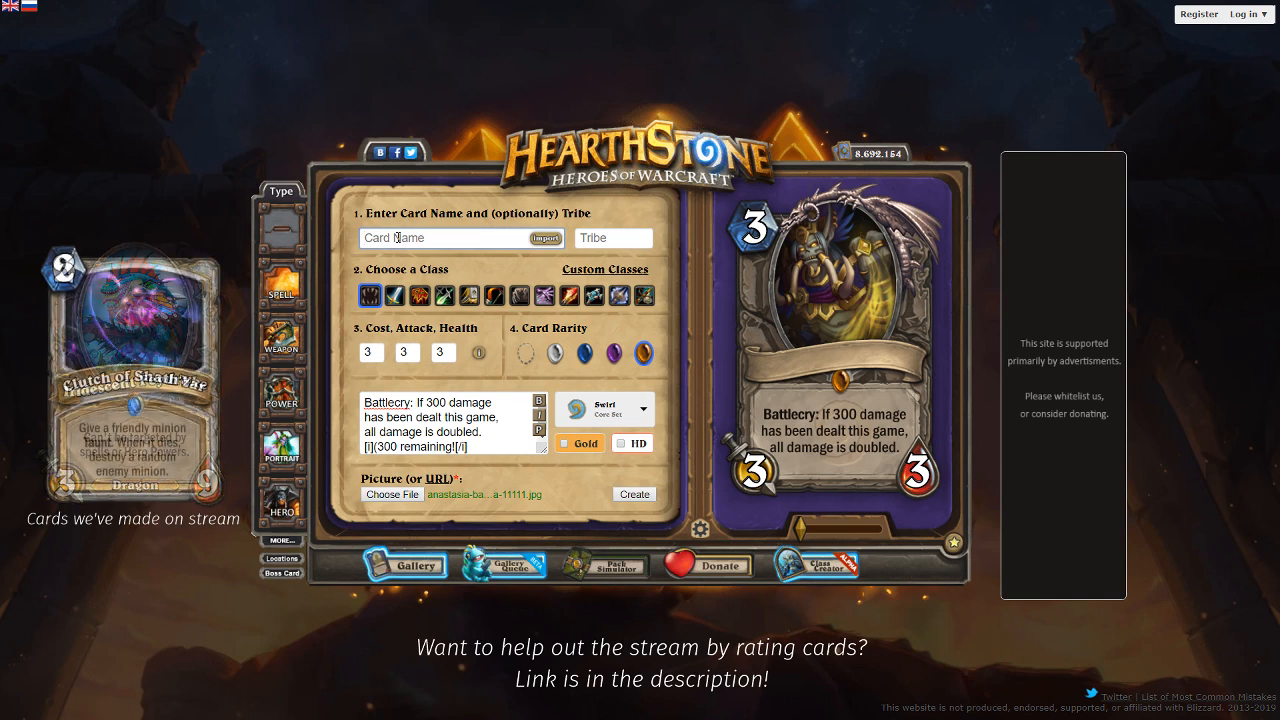
text(San)
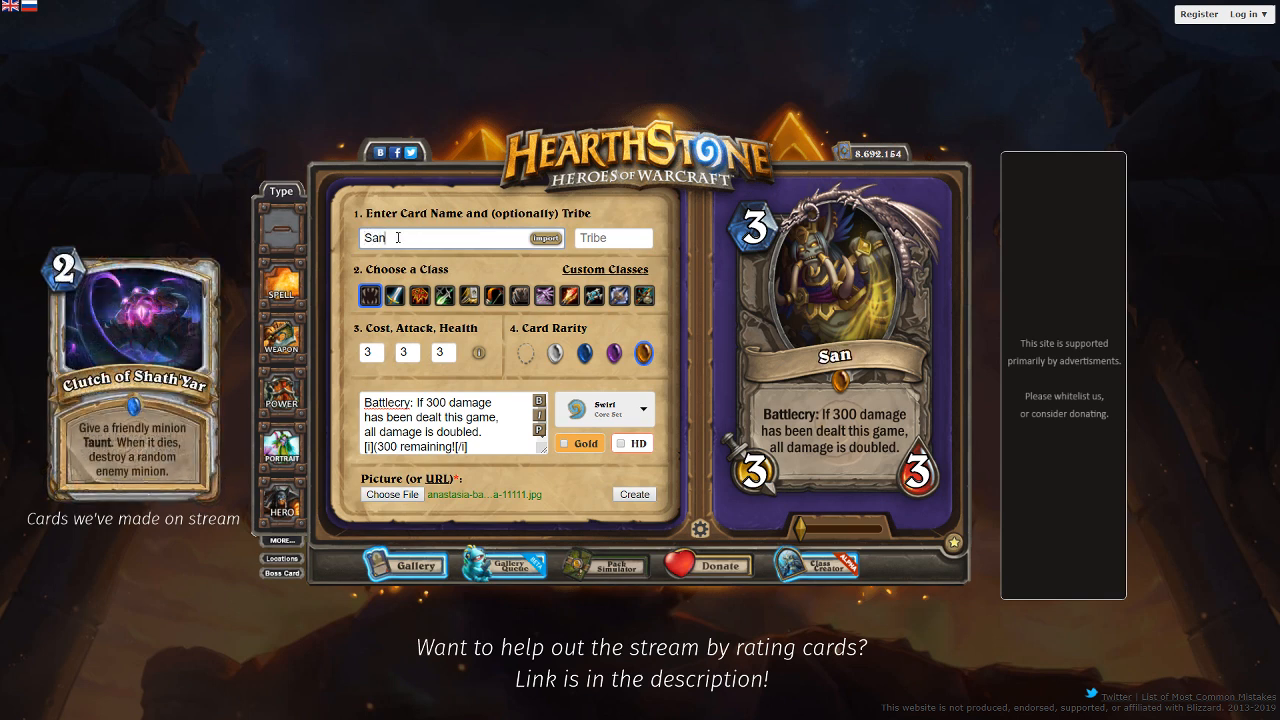
text(dgrifter)
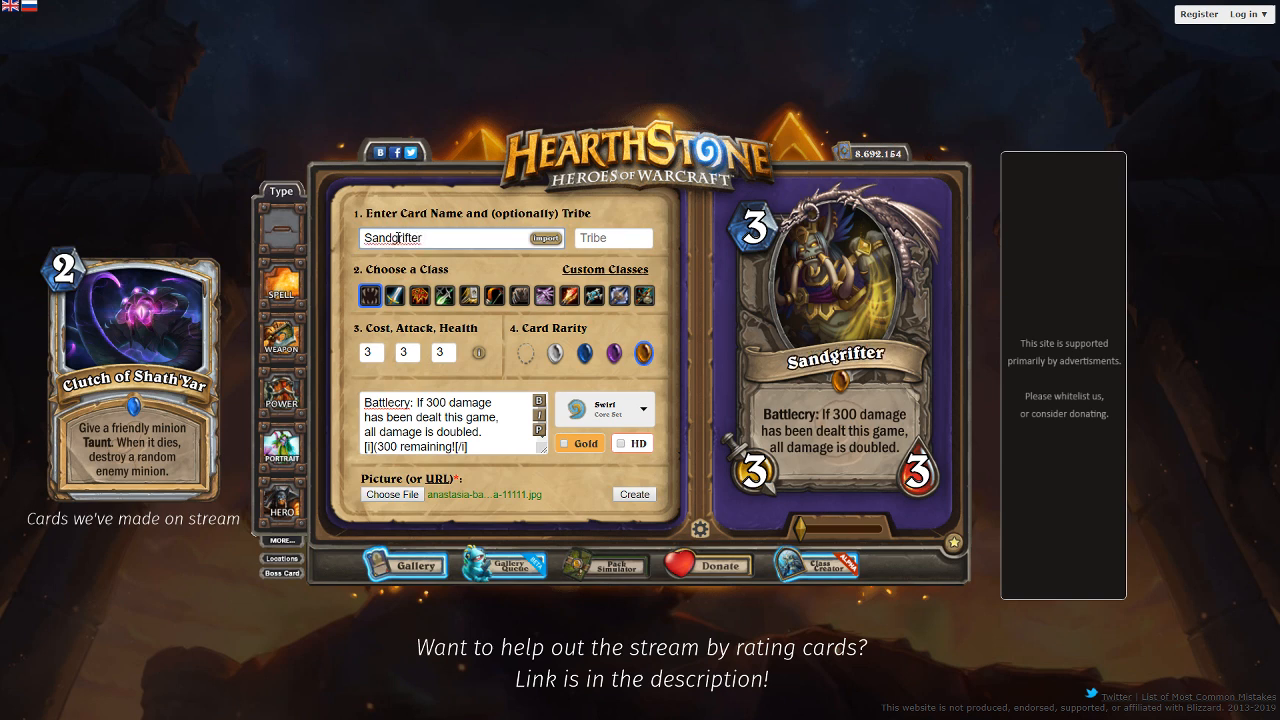
click(1275, 273)
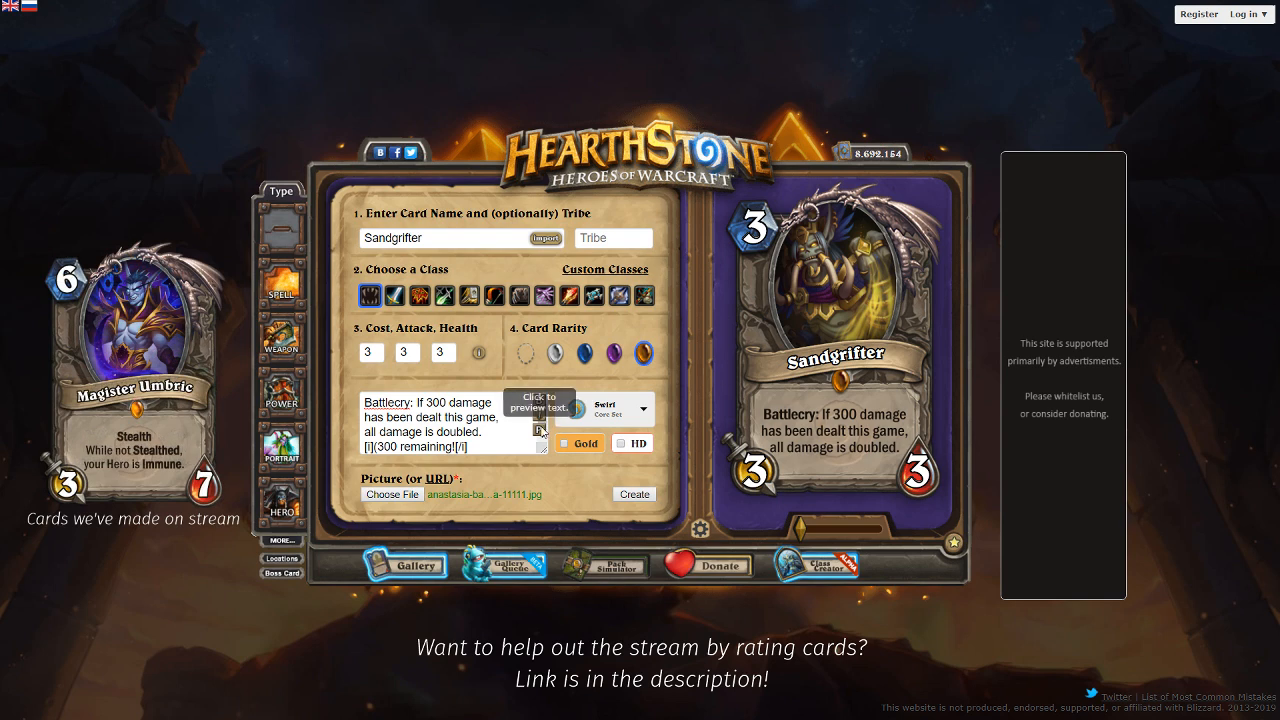
Step: Replace the text after "Battlecry:" with "This game, each player has 300 seconds total to play. If they run out, destroy their hero." and preview it
drag(530, 446, 418, 381)
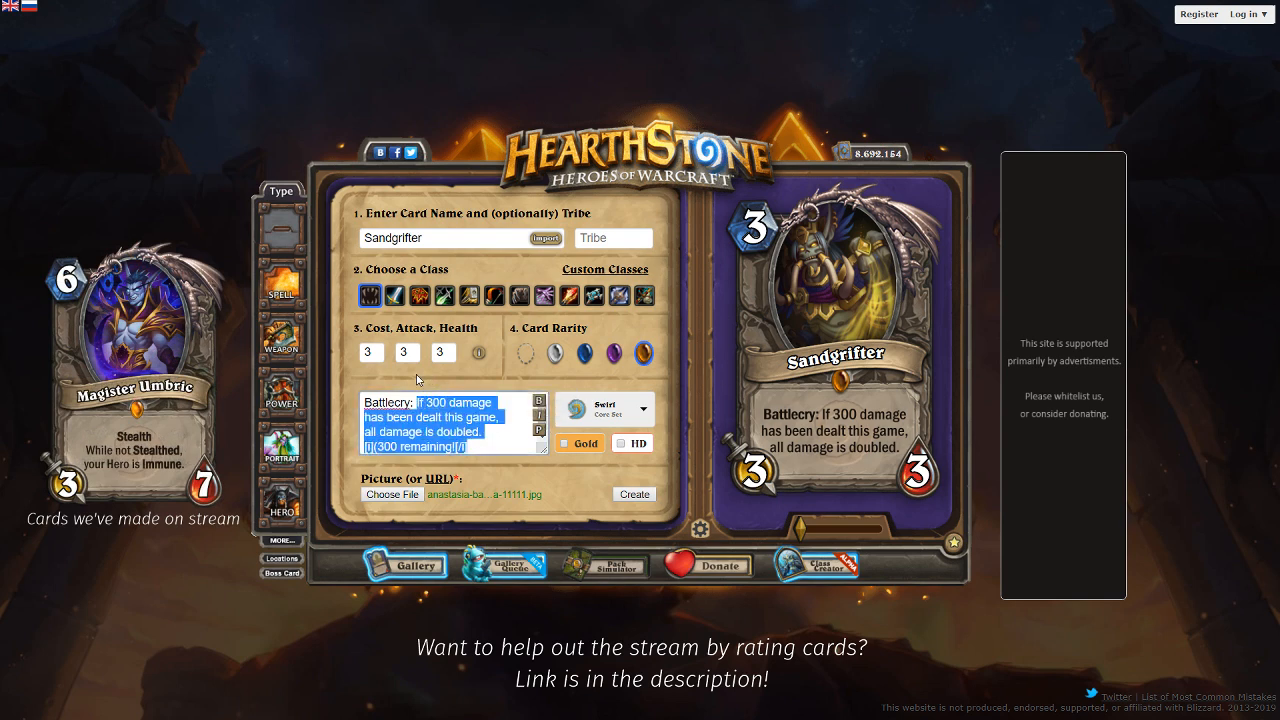
text(This game, players )
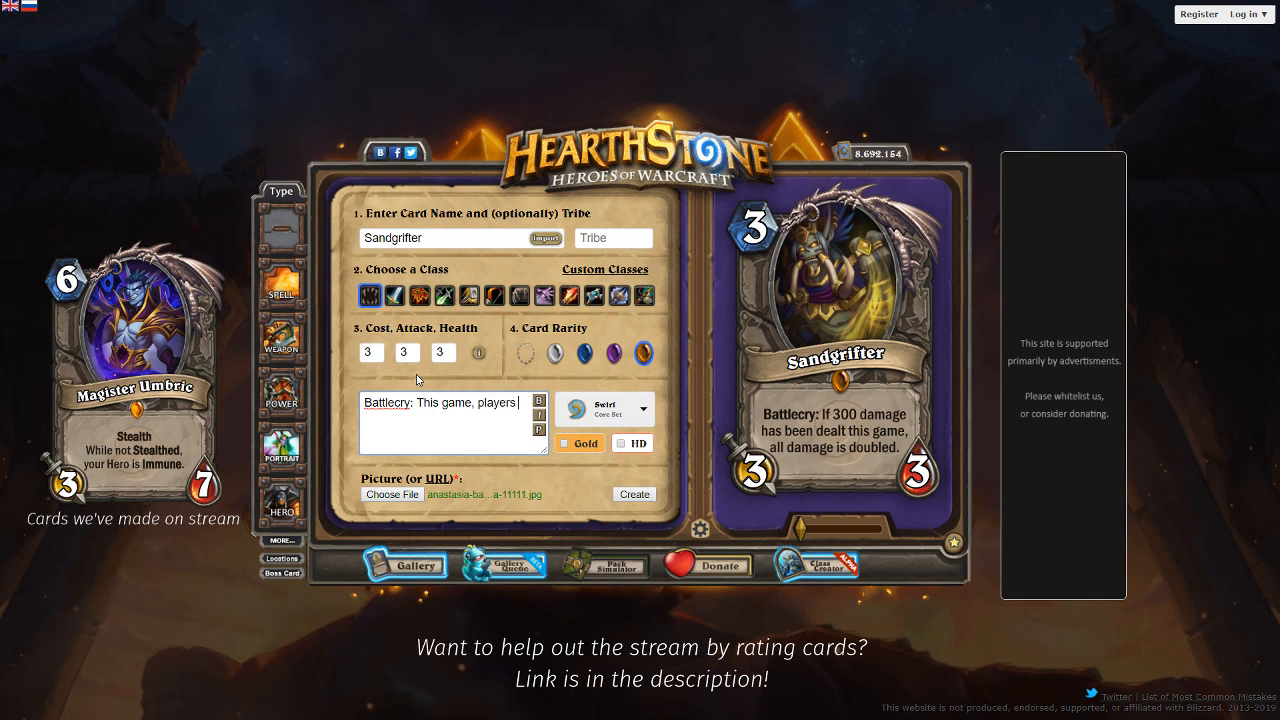
text(have 300)
key(ctrl+BackSpace)
key(ctrl+BackSpace)
key(ctrl+BackSpace)
text(each player has 300 total seconds)
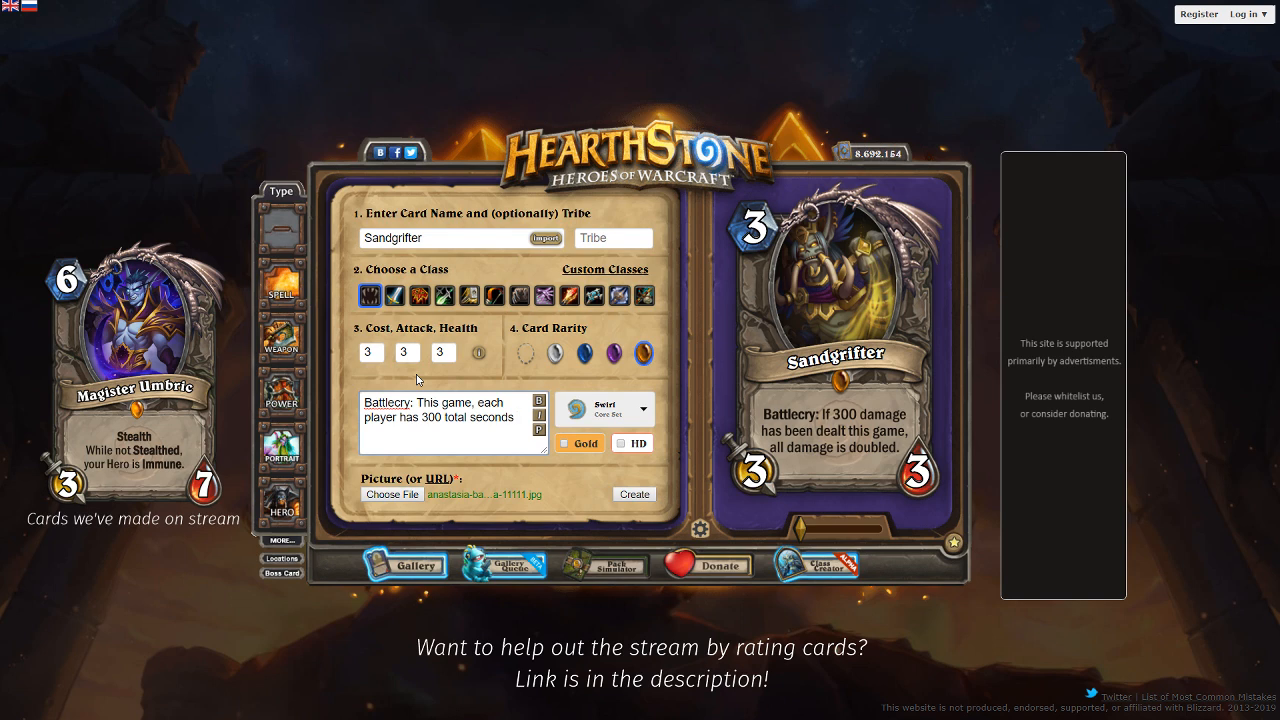
key(ctrl+BackSpace)
key(ctrl+BackSpace)
text(seconds total)
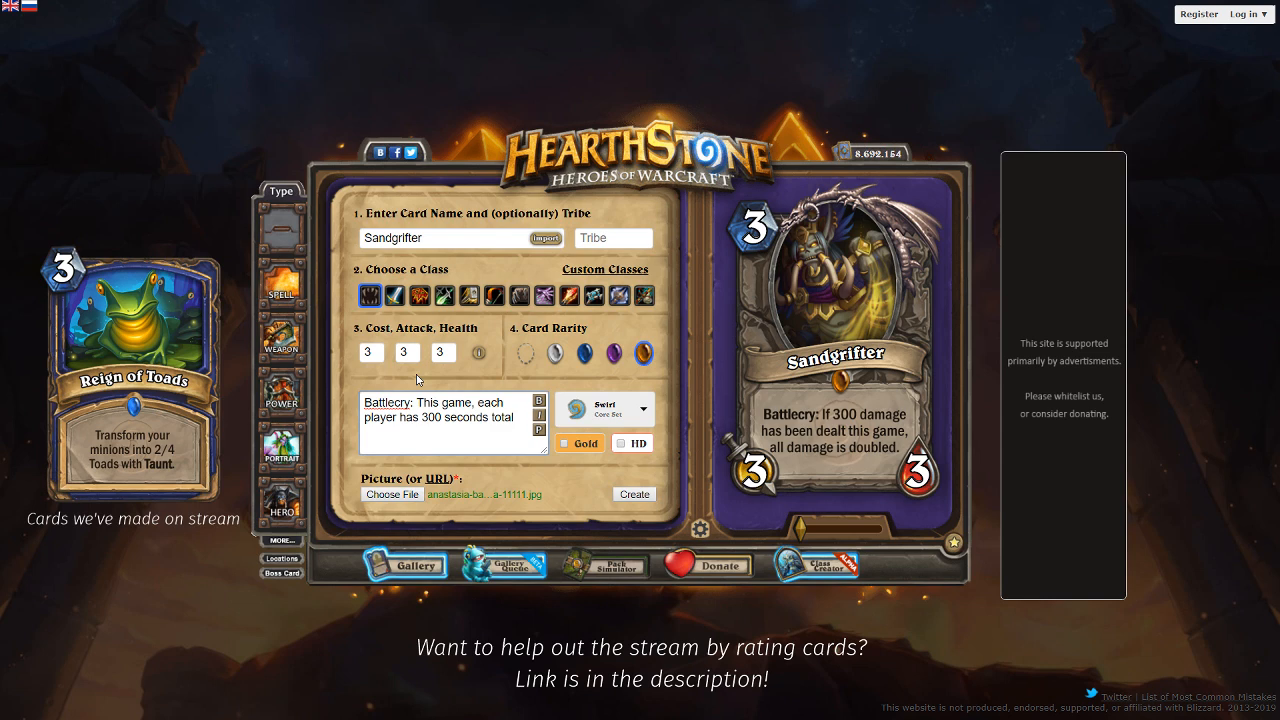
text(to play. If they run out, destroy their hero.)
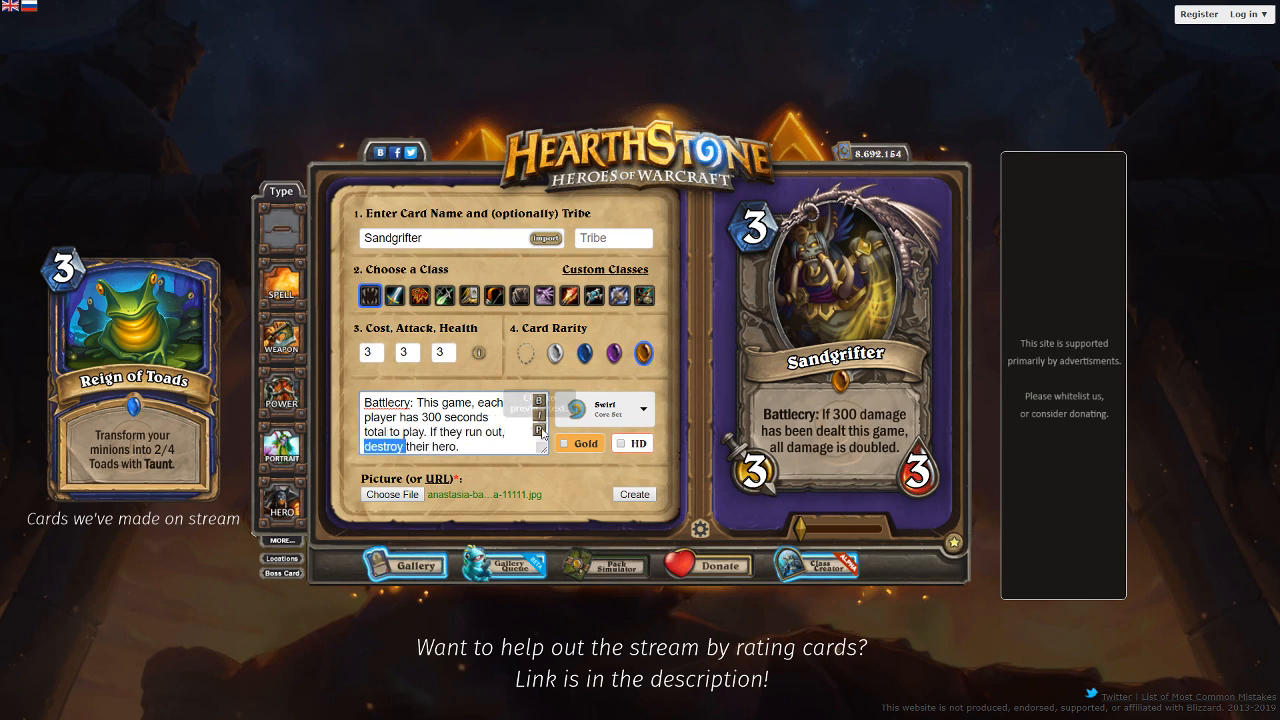
click(540, 430)
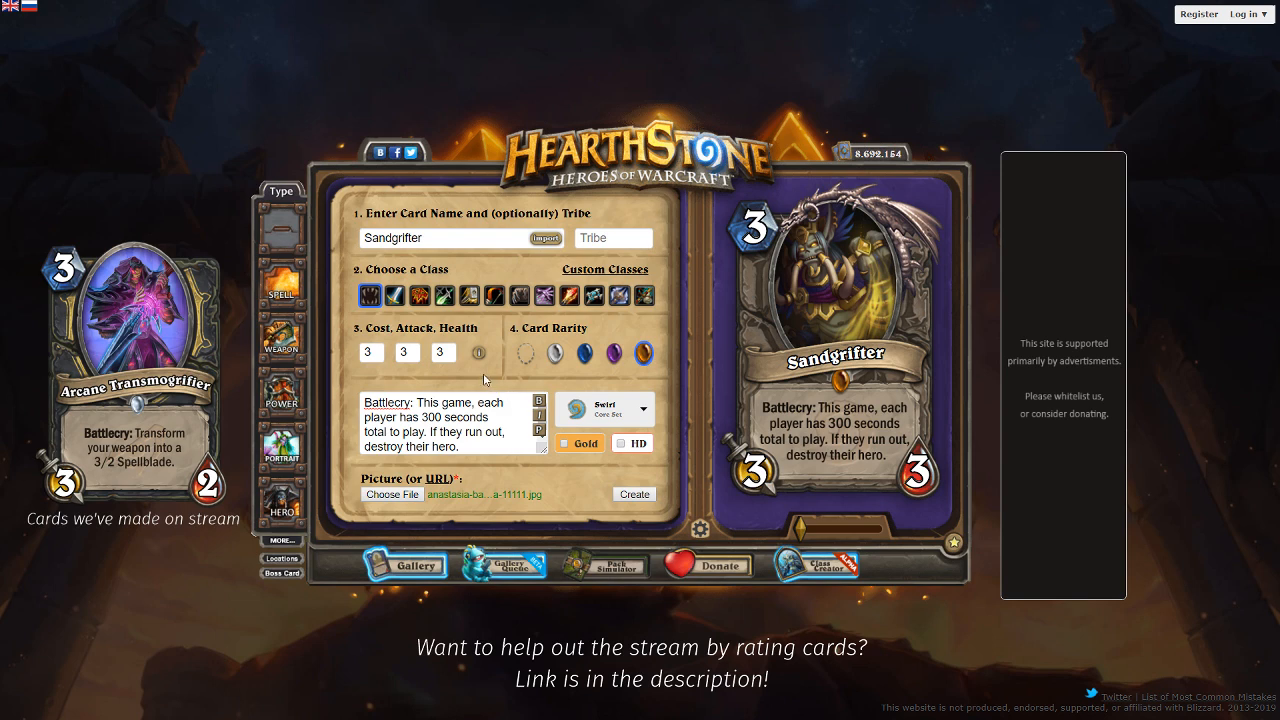
Step: Replace "This game," in the Battlecry text with "From now on," and preview the card
click(472, 402)
key(BackSpace)
key(BackSpace)
key(BackSpace)
key(BackSpace)
key(BackSpace)
key(BackSpace)
key(BackSpace)
key(BackSpace)
key(BackSpace)
key(BackSpace)
text(From now on,)
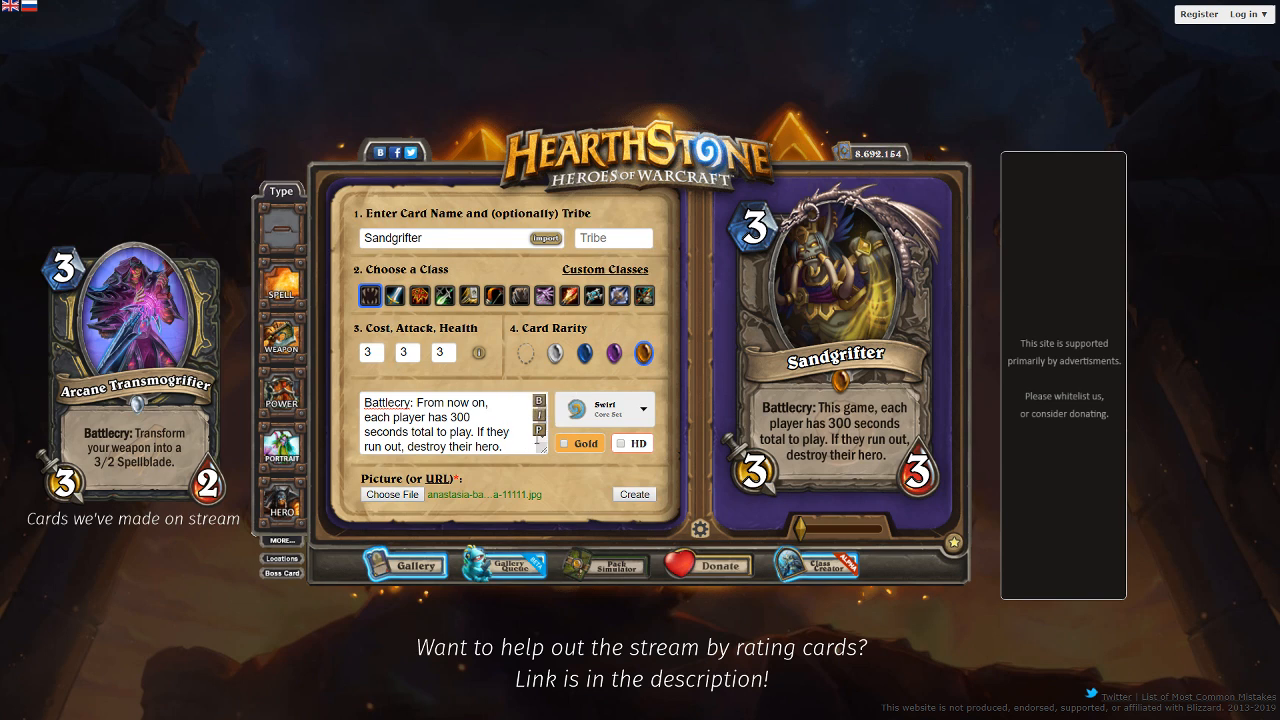
click(498, 414)
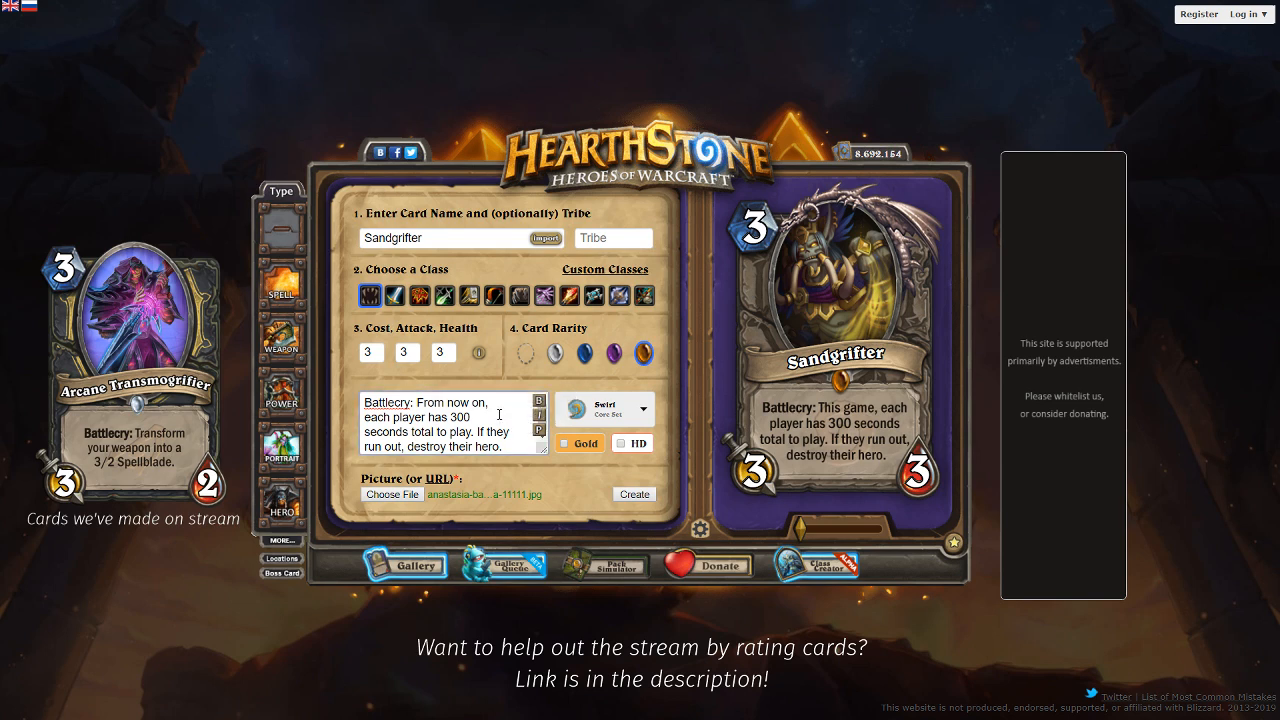
double_click(476, 402)
click(470, 402)
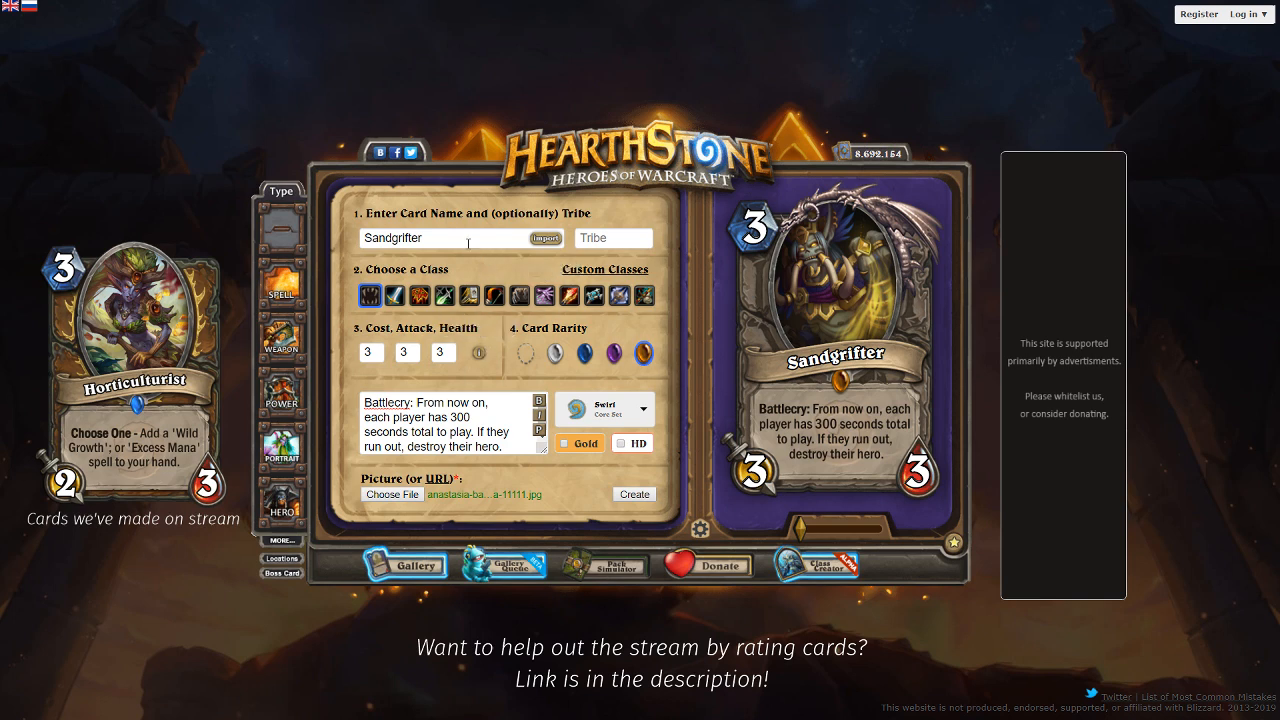
Step: Add the placeholder word "Asdf" after "Sandgrifter" in the card name
click(425, 243)
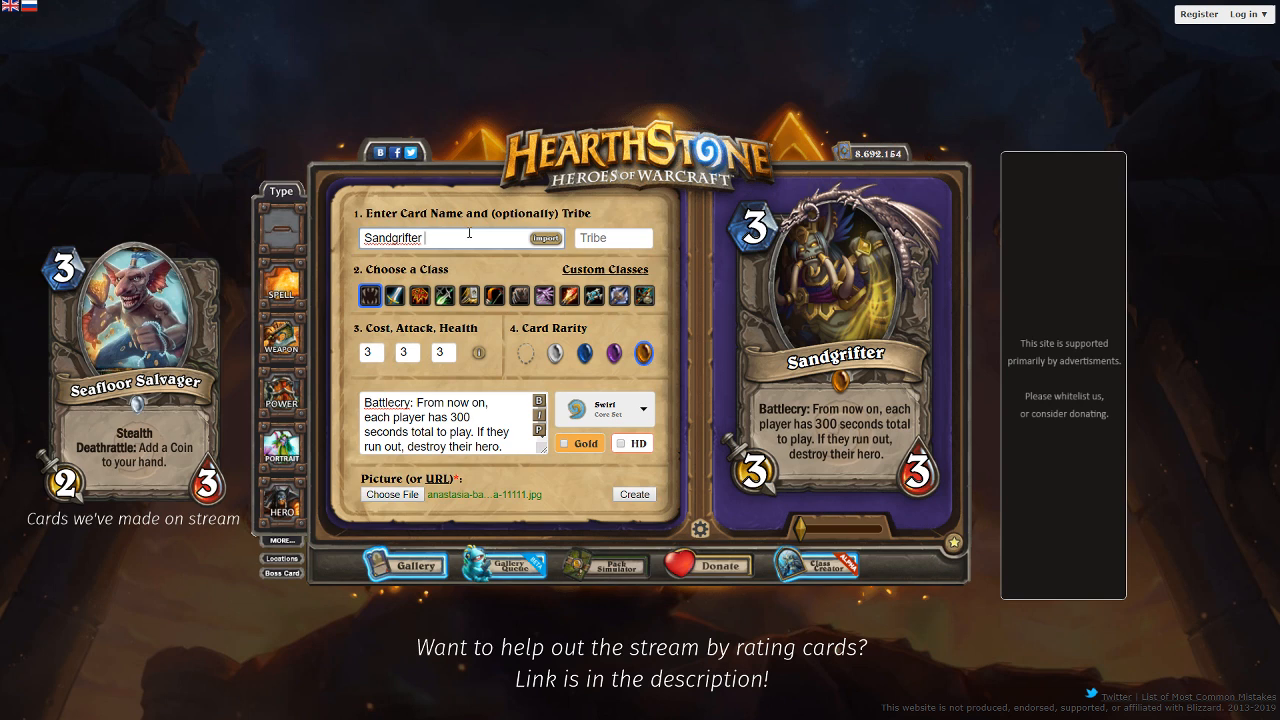
text(asdf)
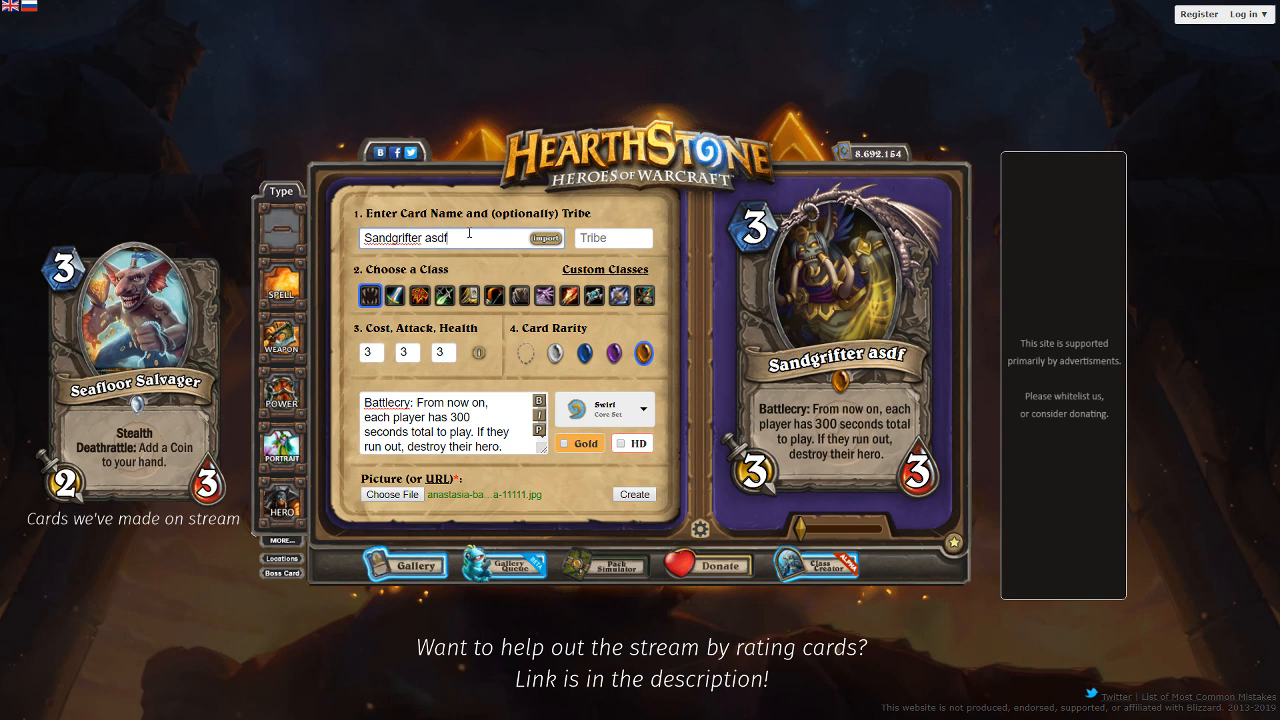
key(ctrl+BackSpace)
text(Asdf)
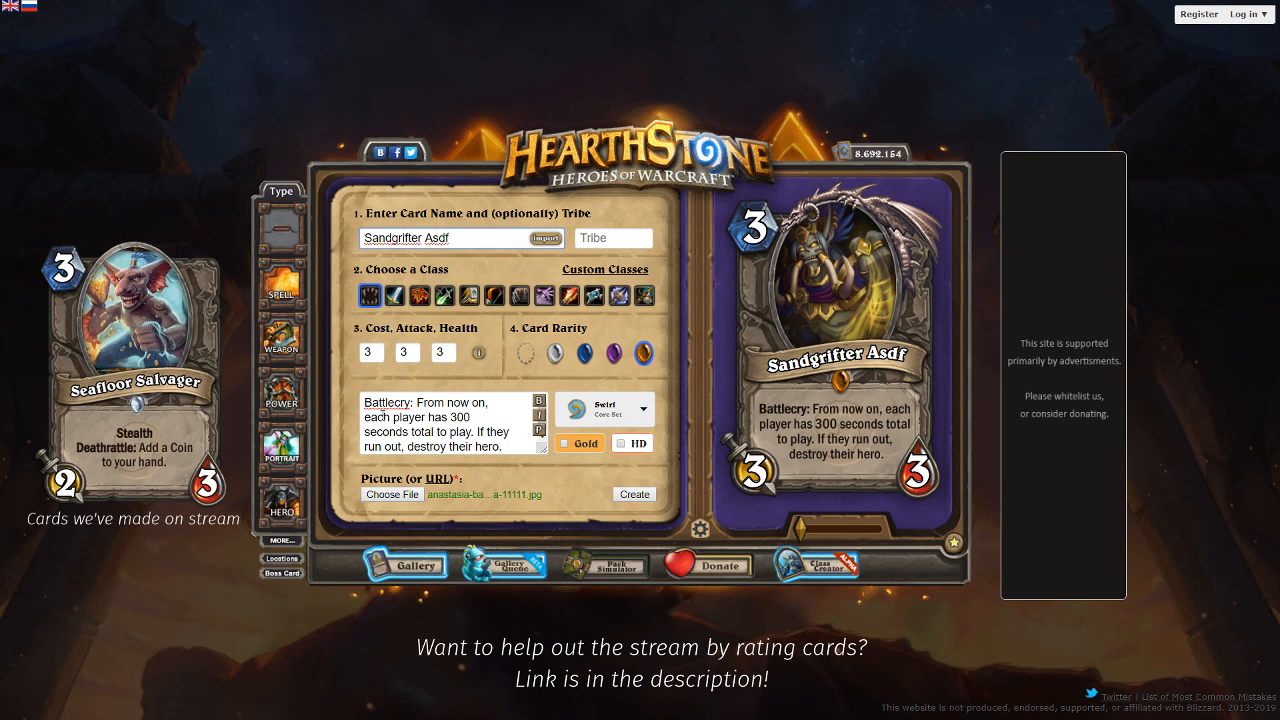
Step: Reword "each player has" in the card text as "players have" and preview it
double_click(382, 417)
key(BackSpace)
key(ctrl+Right)
key(BackSpace)
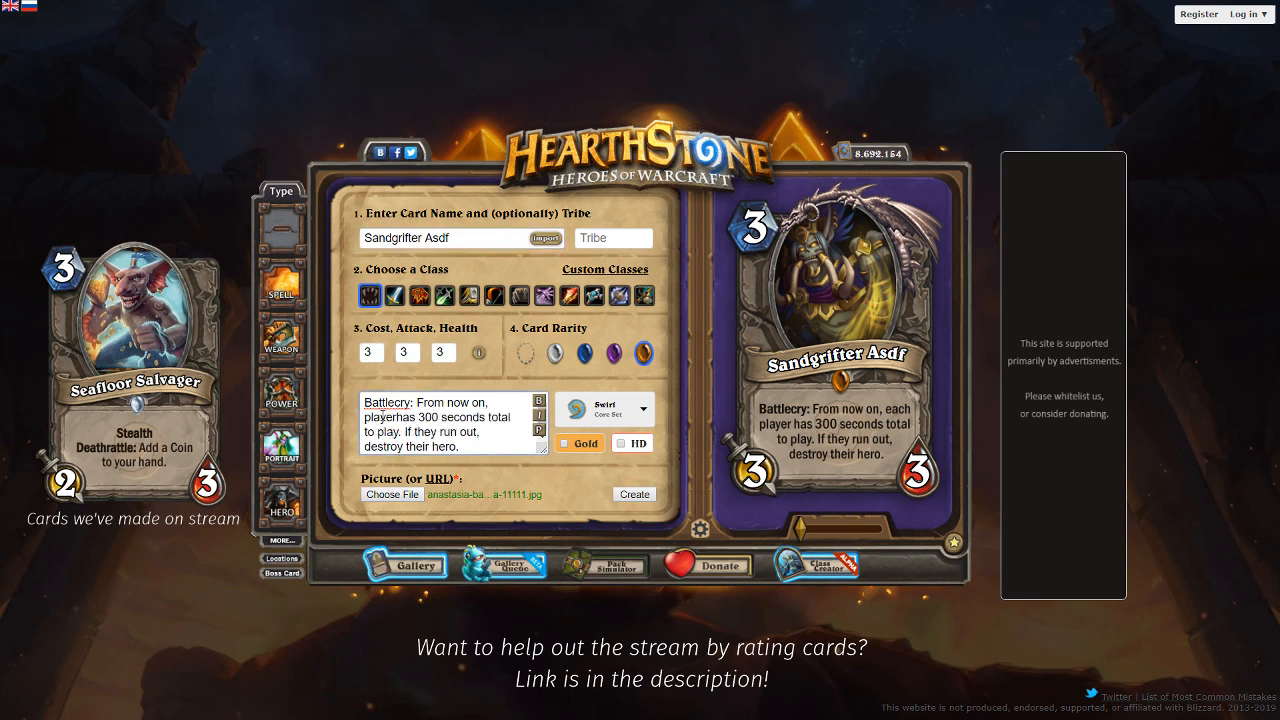
text(s)
key(BackSpace)
key(BackSpace)
text(ve)
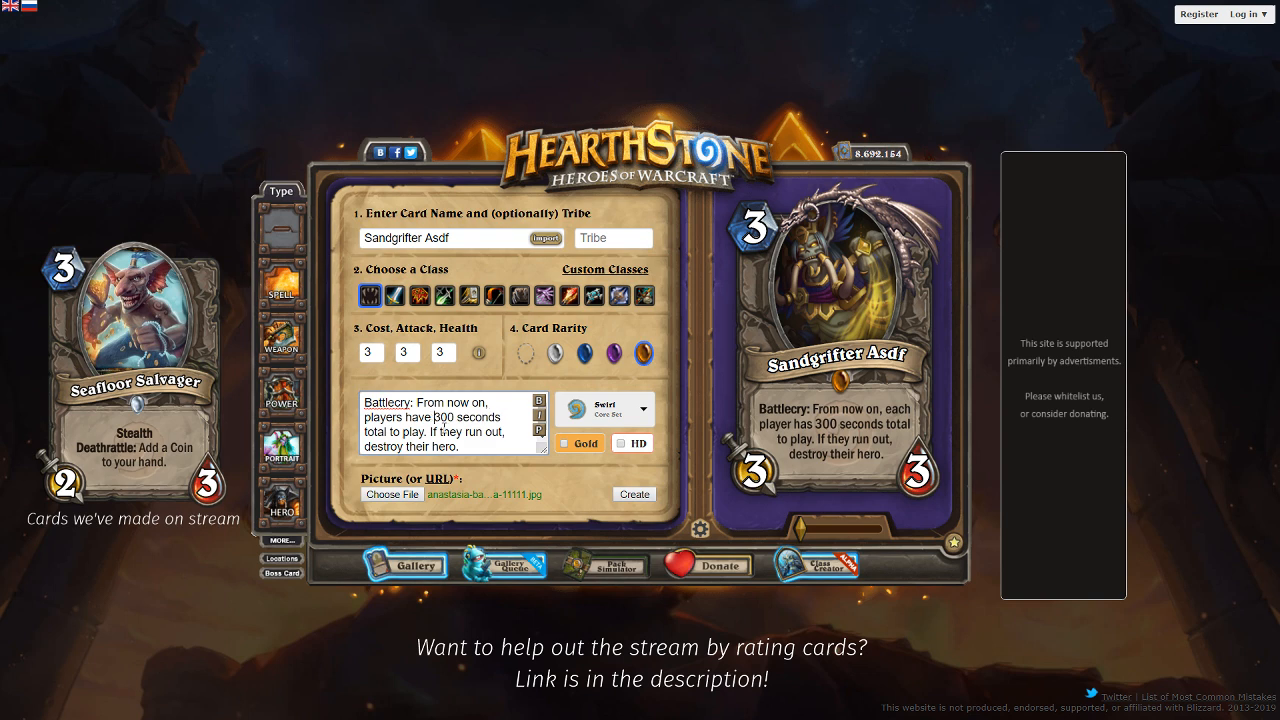
click(538, 429)
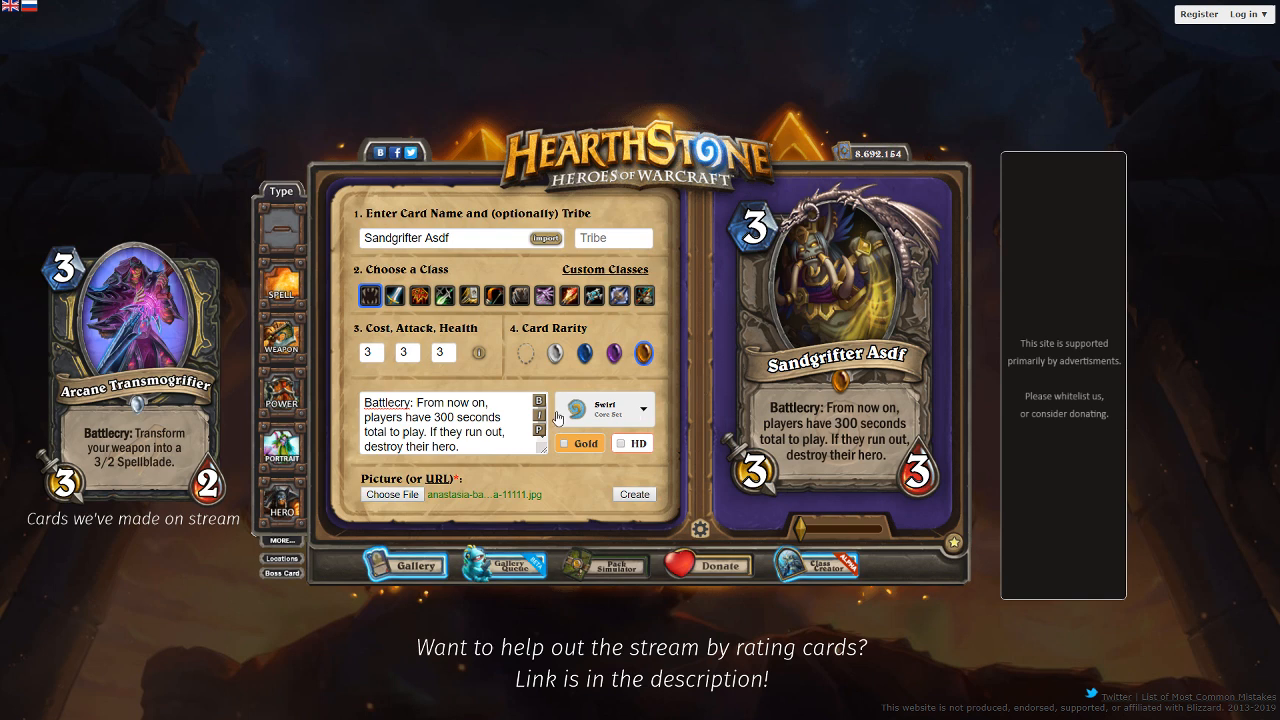
Step: Try the wording "300 total seconds to play" in the card text and preview it
click(477, 413)
key(BackSpace)
key(BackSpace)
key(BackSpace)
key(BackSpace)
key(BackSpace)
key(BackSpace)
key(BackSpace)
key(BackSpace)
key(BackSpace)
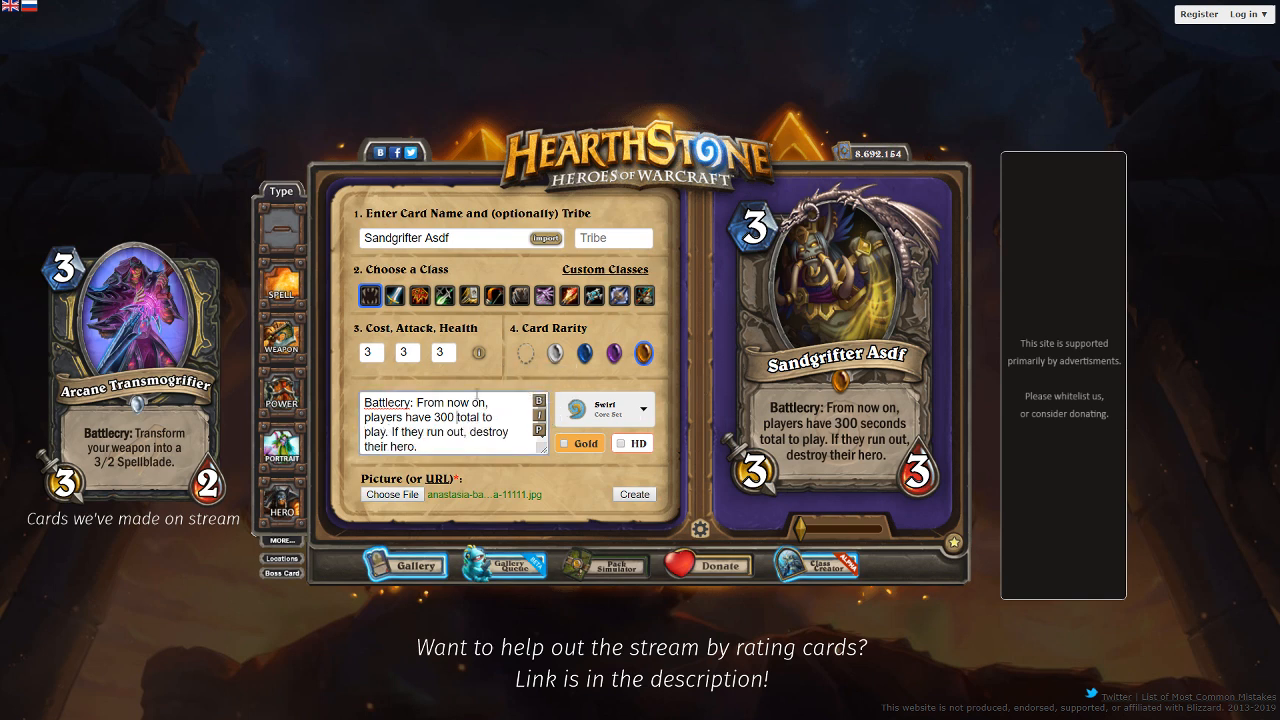
text(seconds)
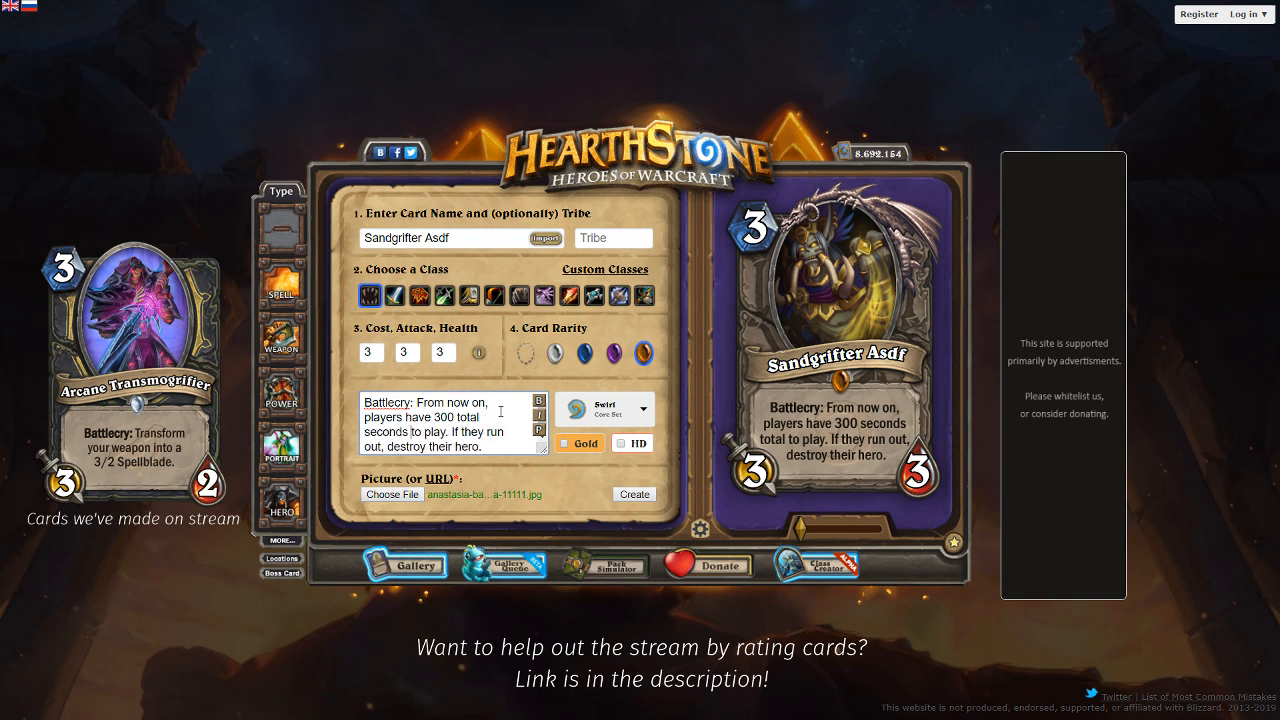
click(540, 431)
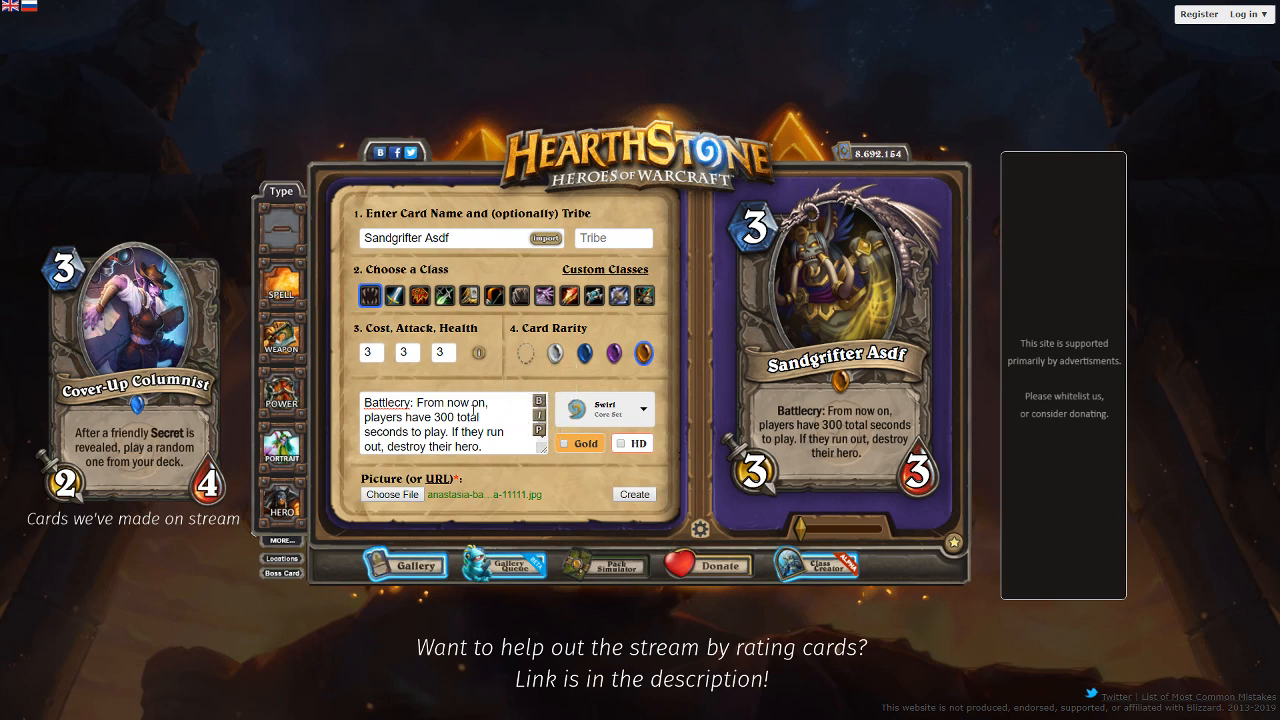
Step: Force a line break before "seconds" in the card text and preview the layout
click(364, 432)
key(BackSpace)
key(Return)
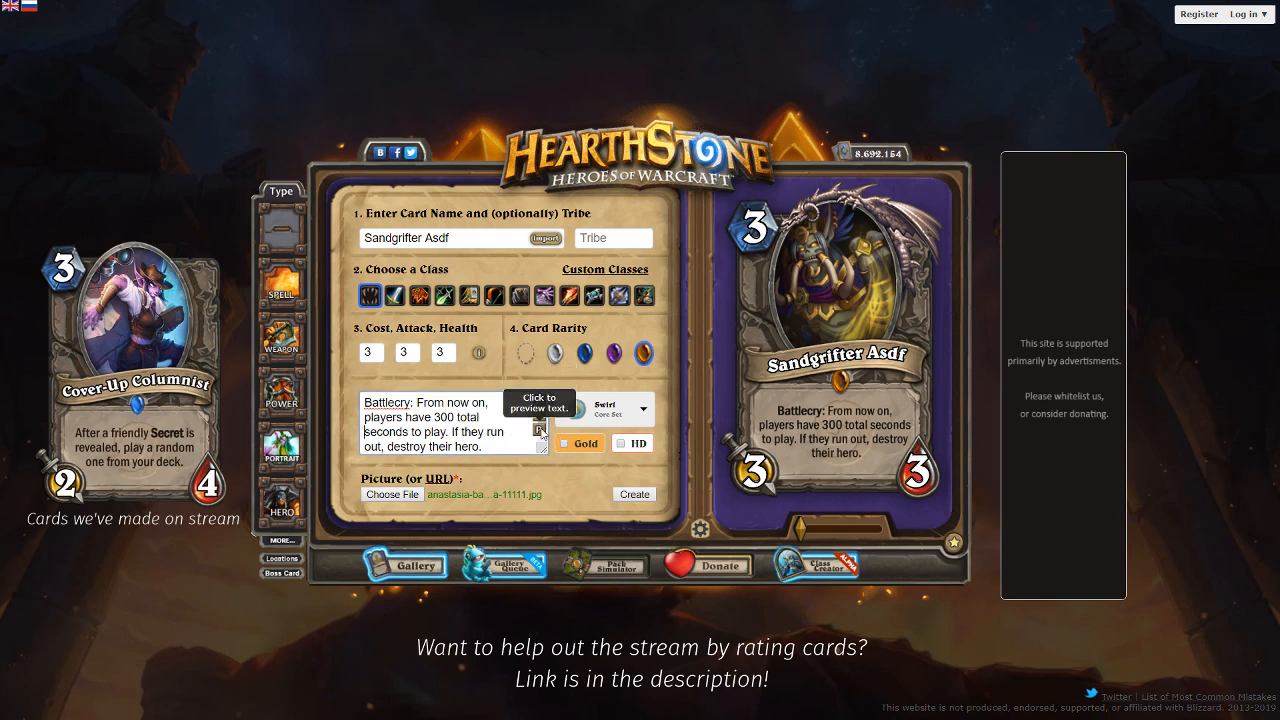
click(540, 430)
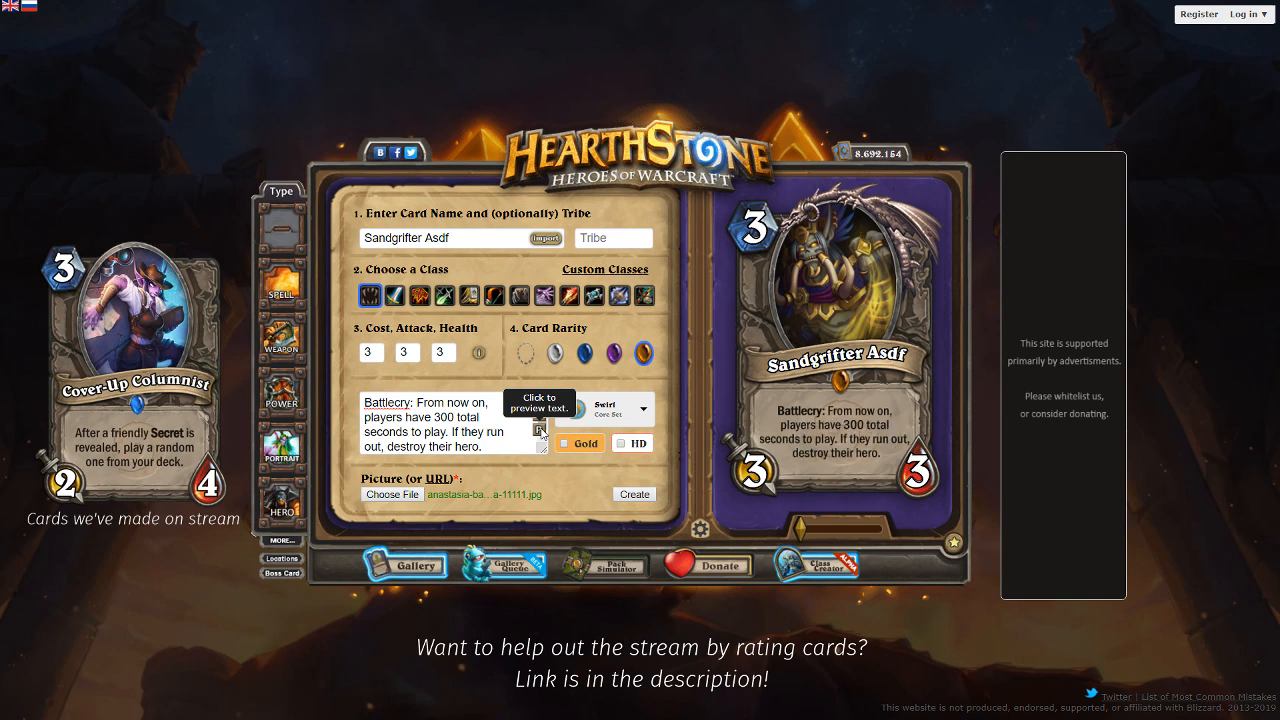
Step: Change the wording back to "300 seconds total" in the card text and preview it
double_click(380, 432)
key(BackSpace)
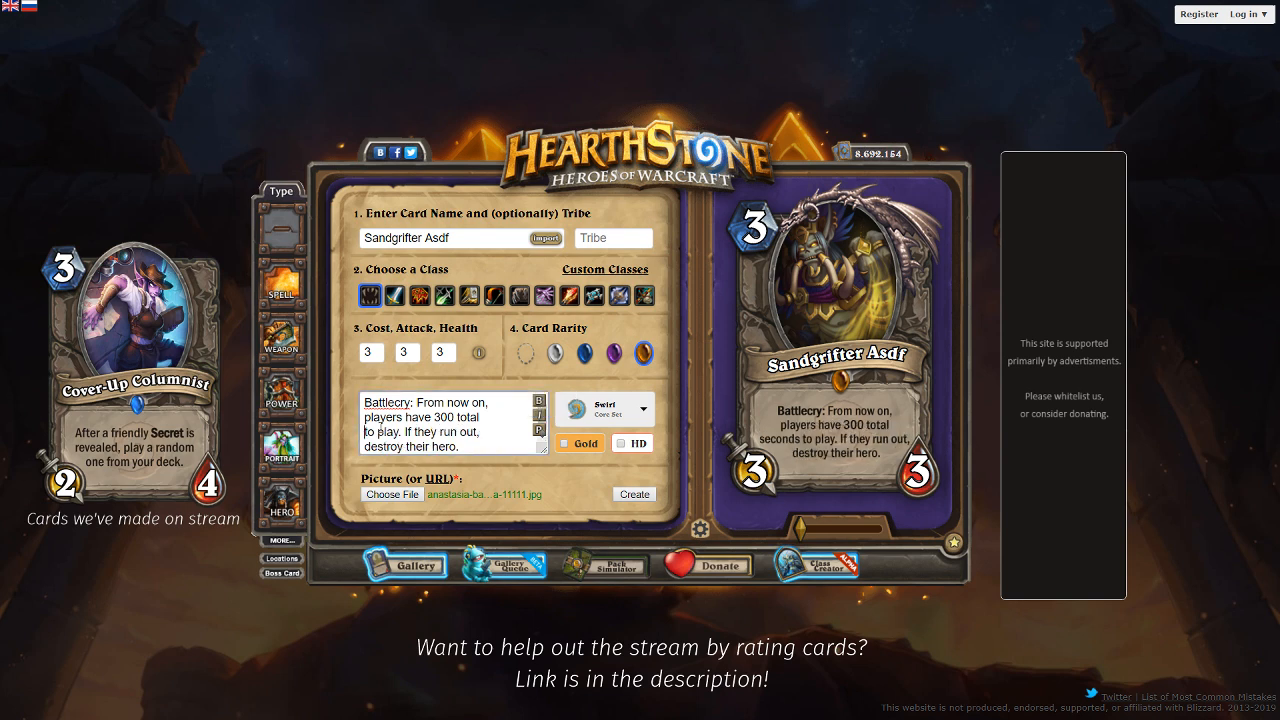
key(ctrl+BackSpace)
text(seconds total)
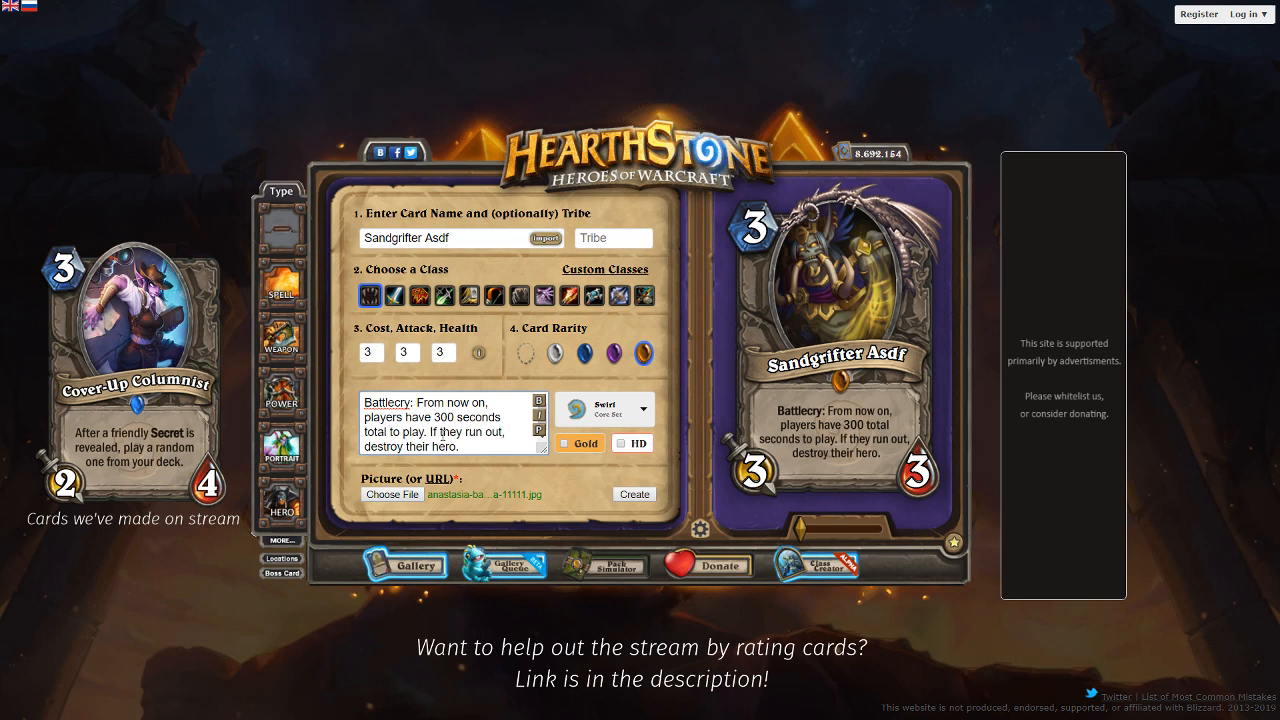
click(538, 429)
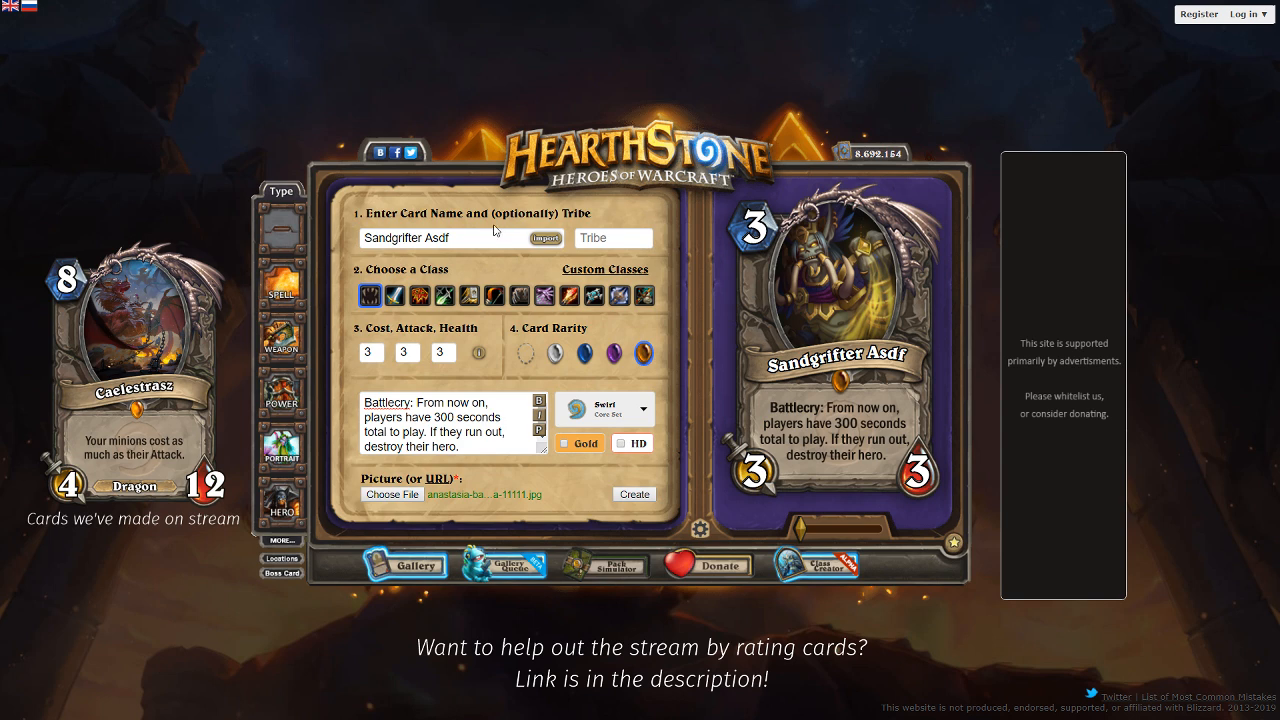
Step: Replace the placeholder in the card name with "Solomon" and respell it as "Soul'Mon"
double_click(440, 237)
text(Solomon)
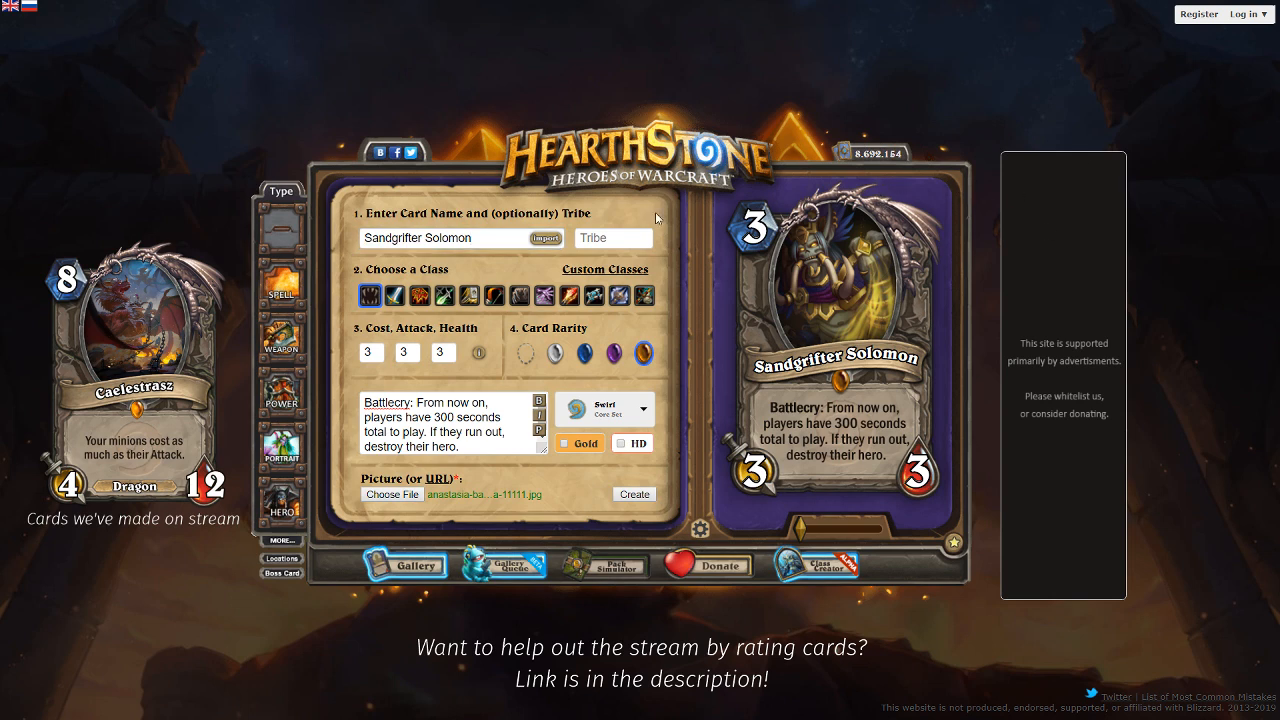
drag(472, 238, 425, 238)
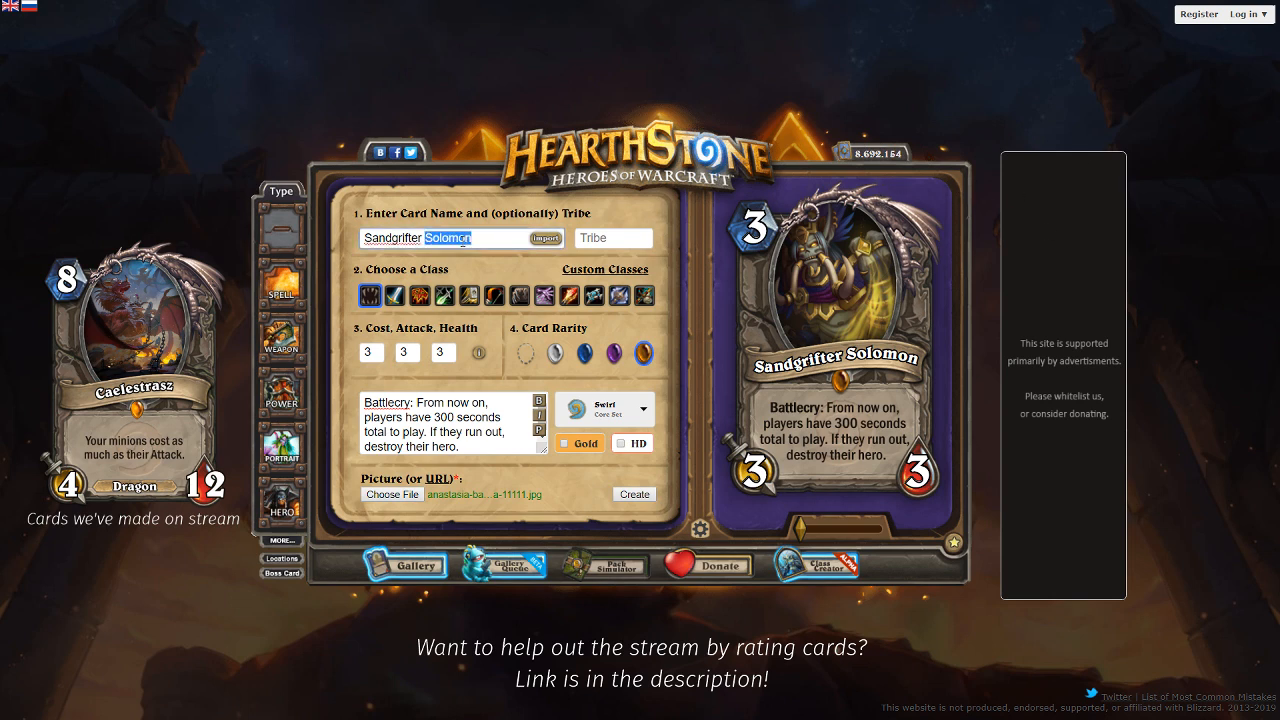
text(Soul'Mon)
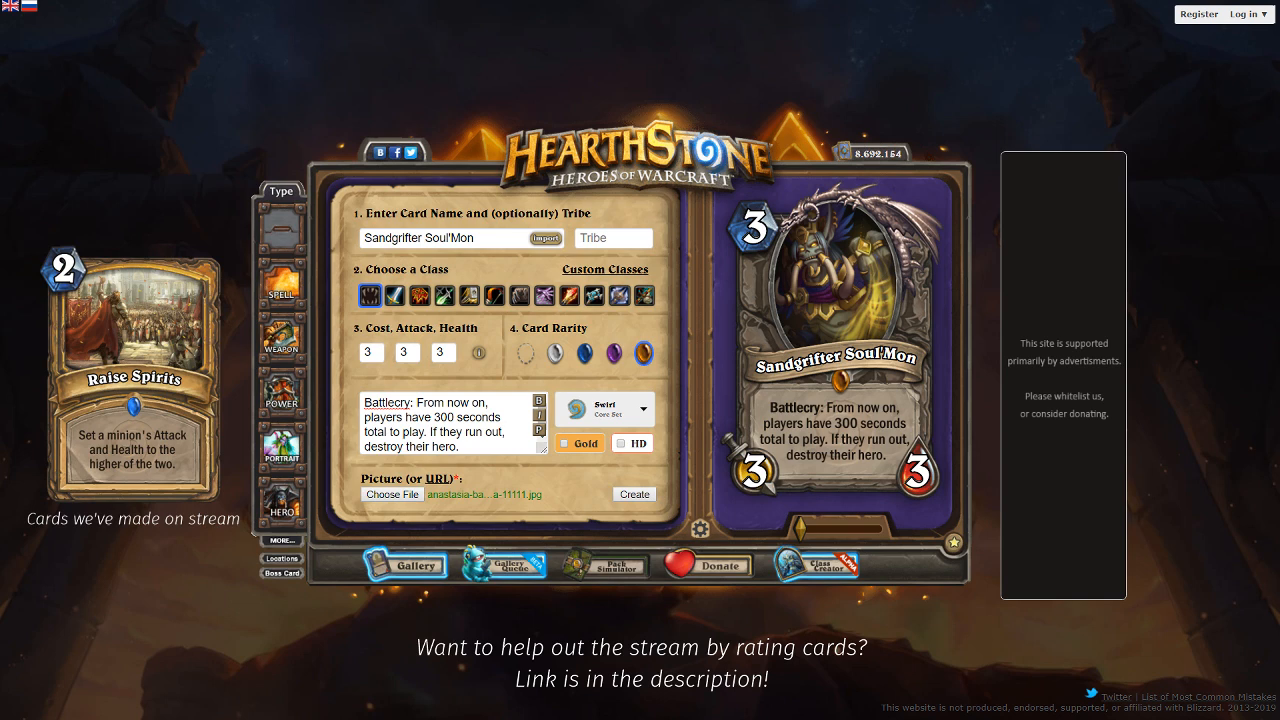
Step: Try ending the card text with "destroy them." and preview it
click(475, 447)
key(ctrl+BackSpace)
key(ctrl+BackSpace)
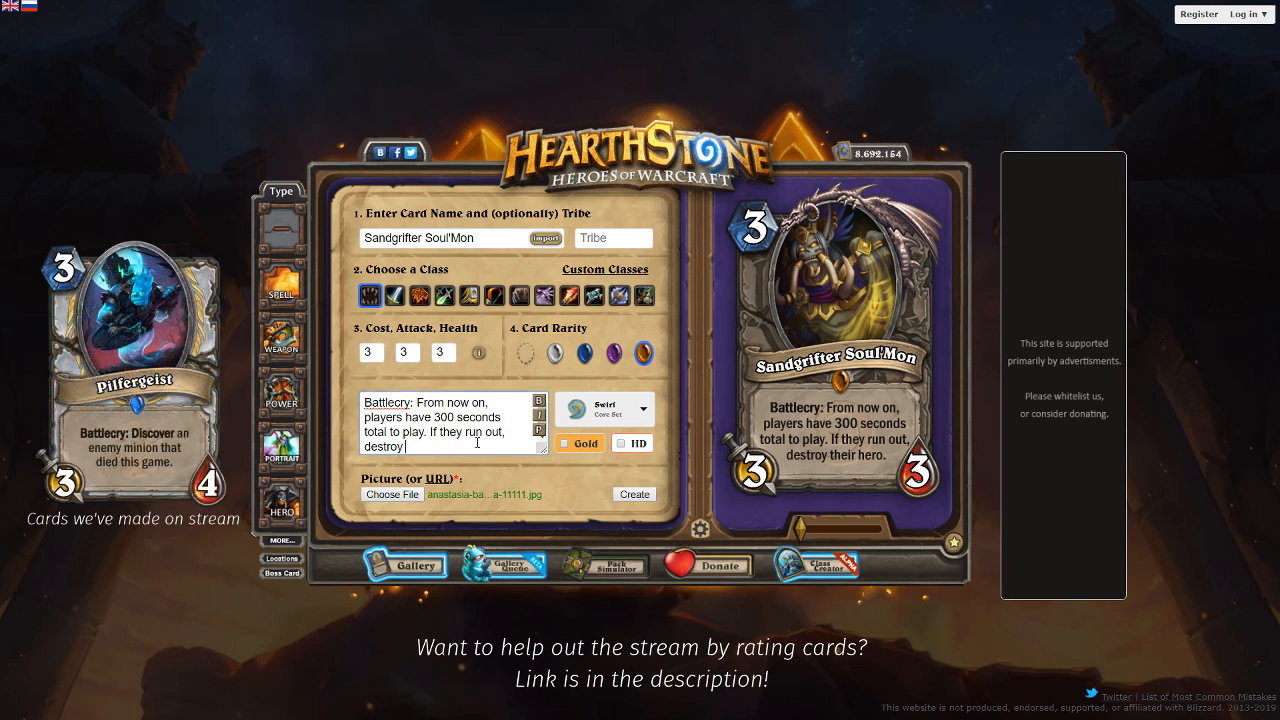
text(them.)
click(541, 430)
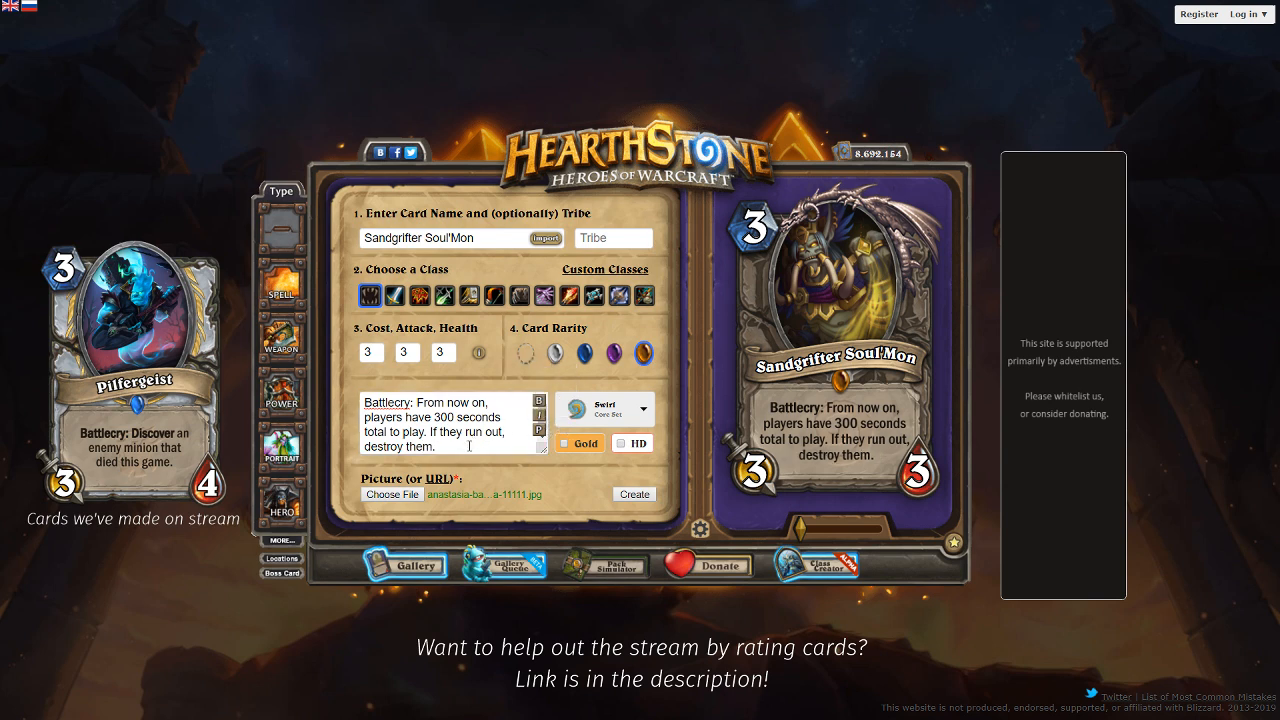
Step: Restore the card text's ending to "destroy their hero."
click(468, 440)
key(ctrl+BackSpace)
text(their hero.)
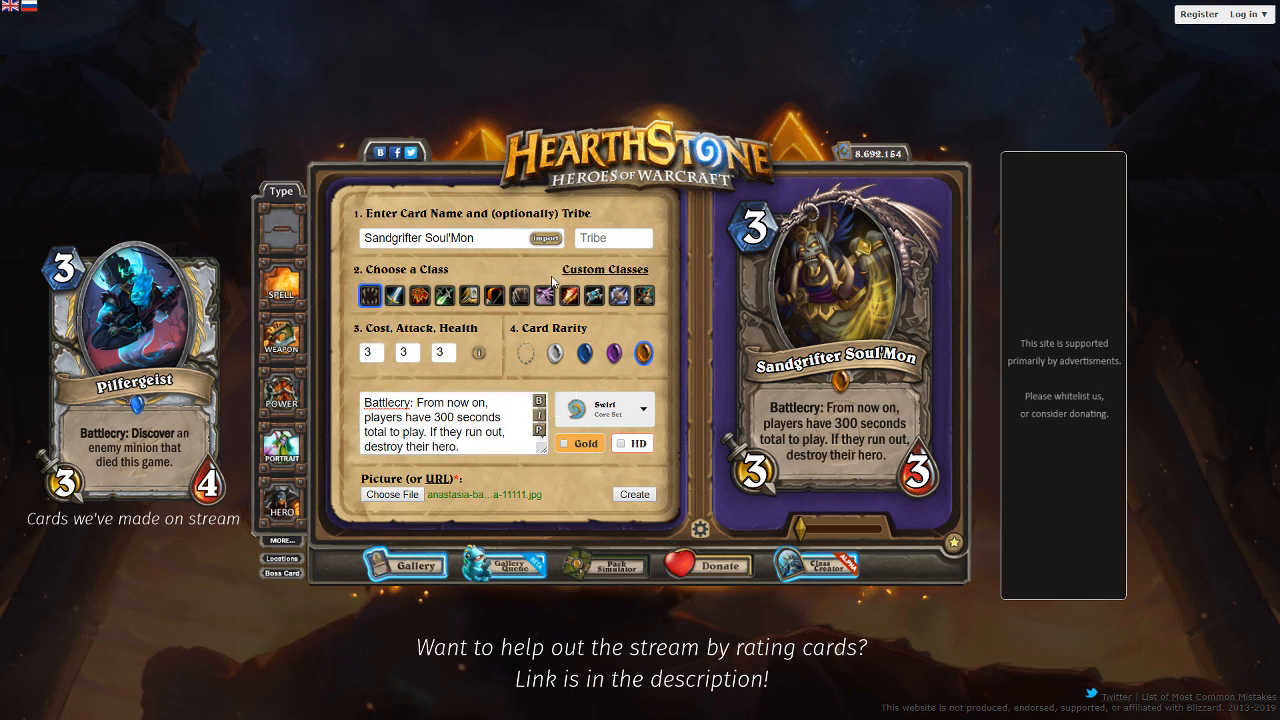
Step: Respell the second word of the minion's name so the card is called "Sandgrifter Soulamon"
click(452, 237)
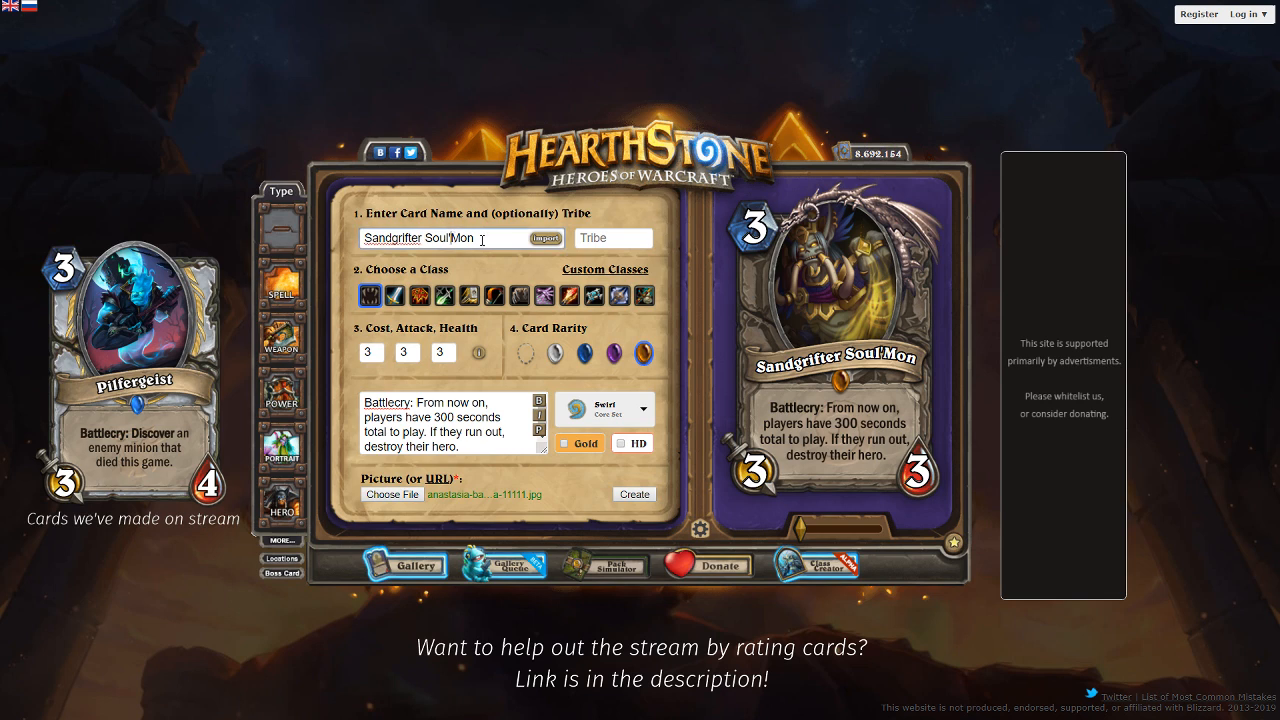
drag(482, 240, 438, 237)
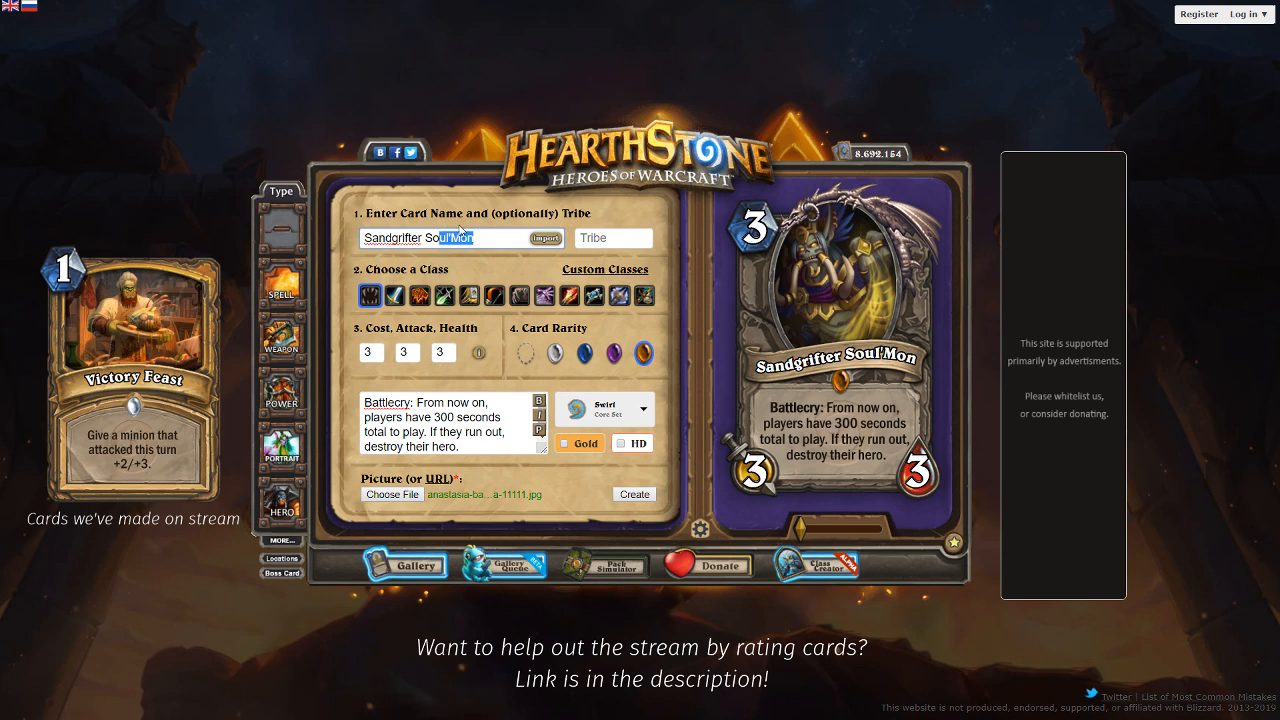
text(oulam)
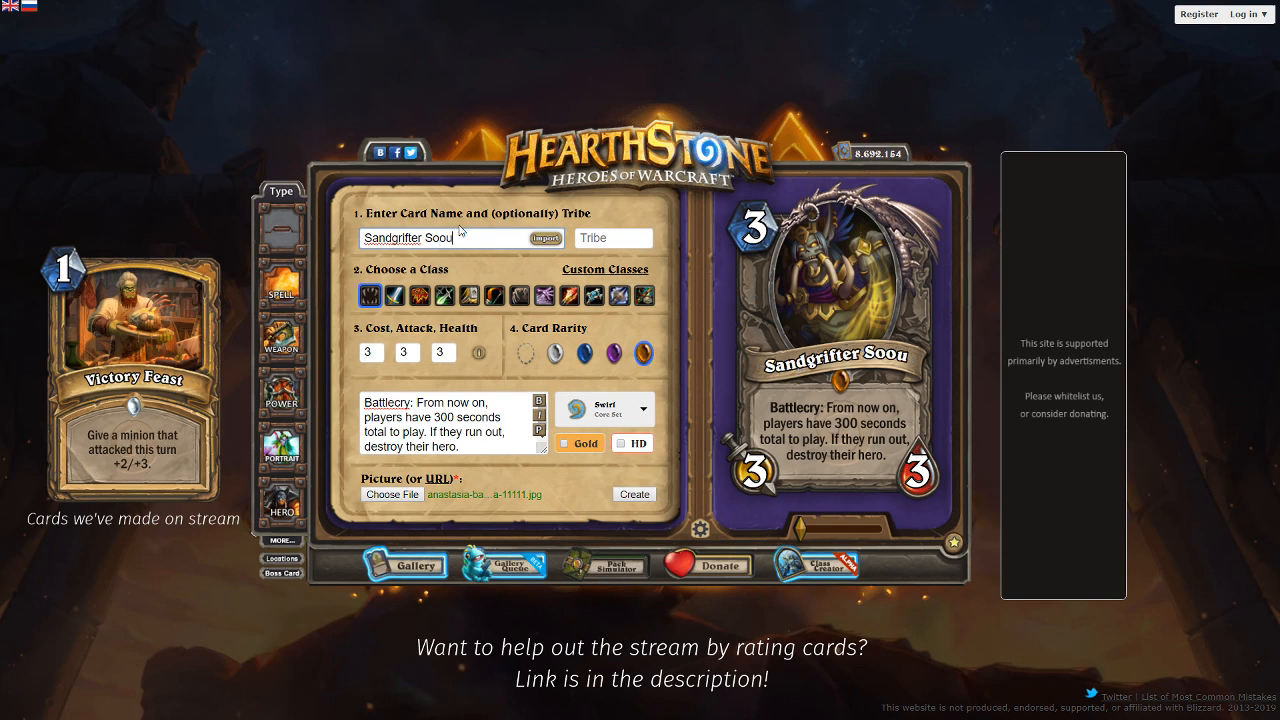
key(BackSpace)
key(BackSpace)
key(BackSpace)
key(BackSpace)
key(BackSpace)
text(ulamon)
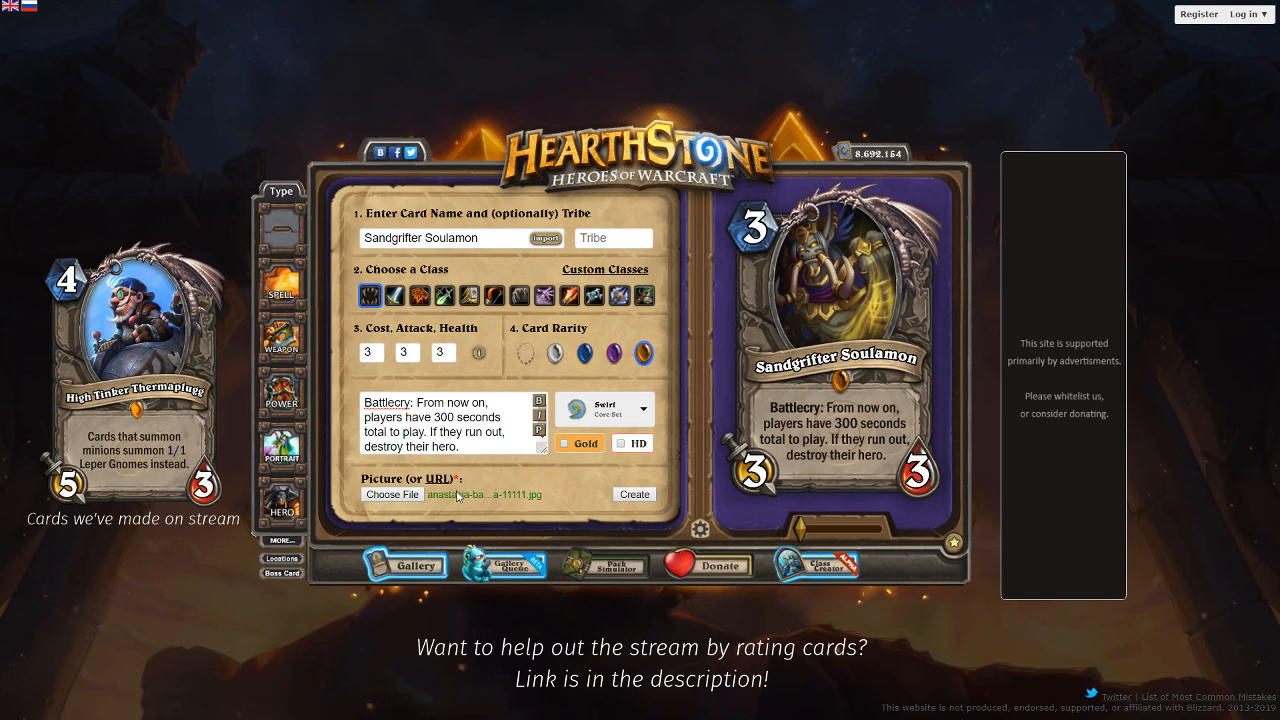
Step: Create the finished Sandgrifter Soulamon card image and dismiss the browser's download bar
click(634, 494)
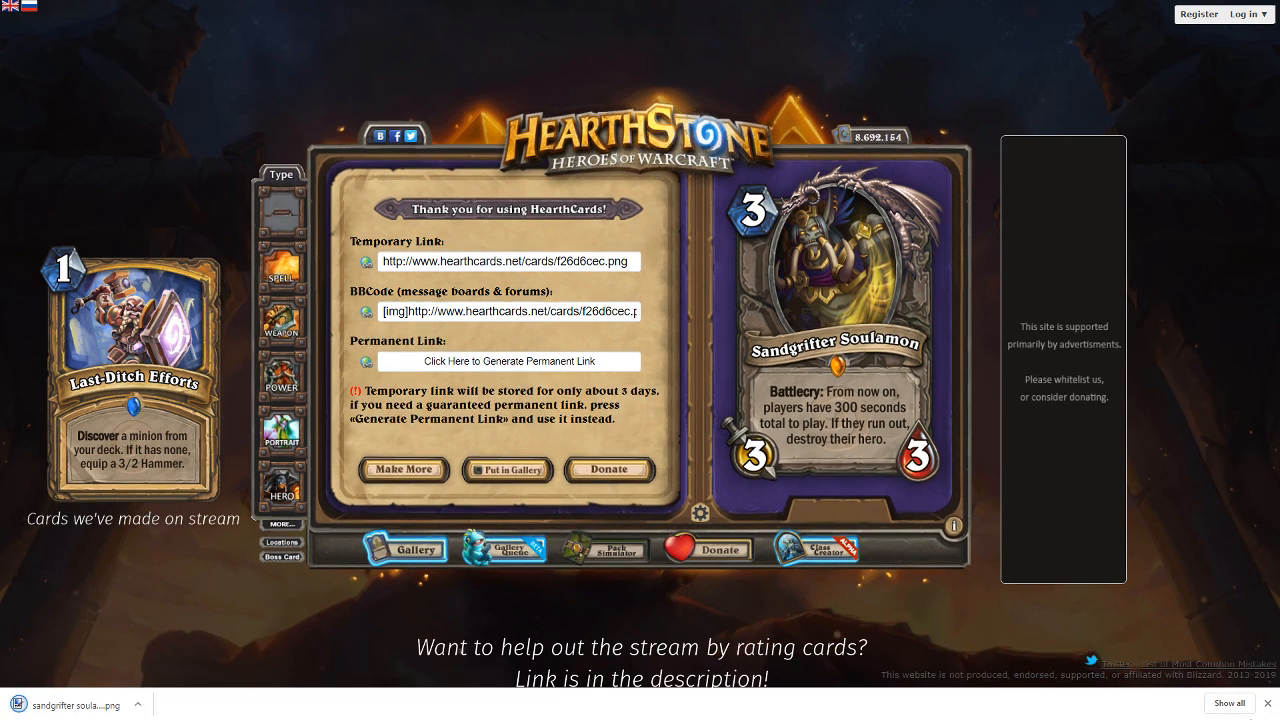
click(1266, 704)
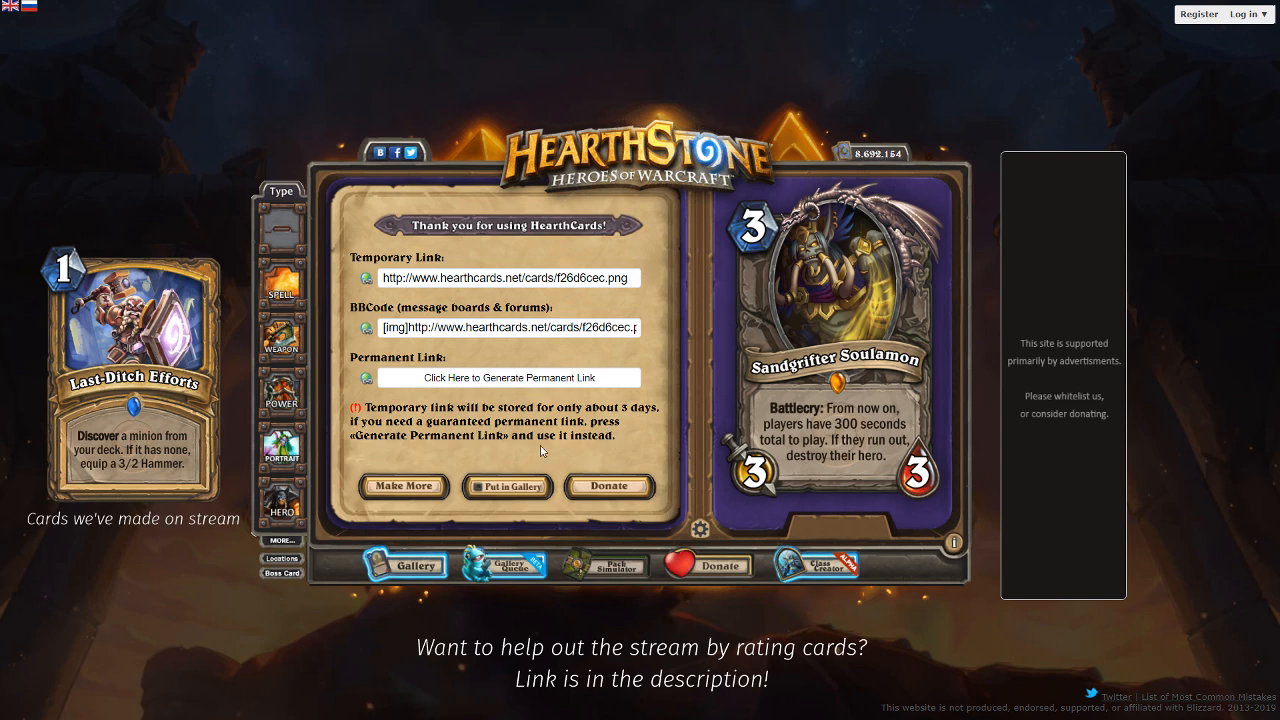
Step: Start another card from a blank form
click(427, 489)
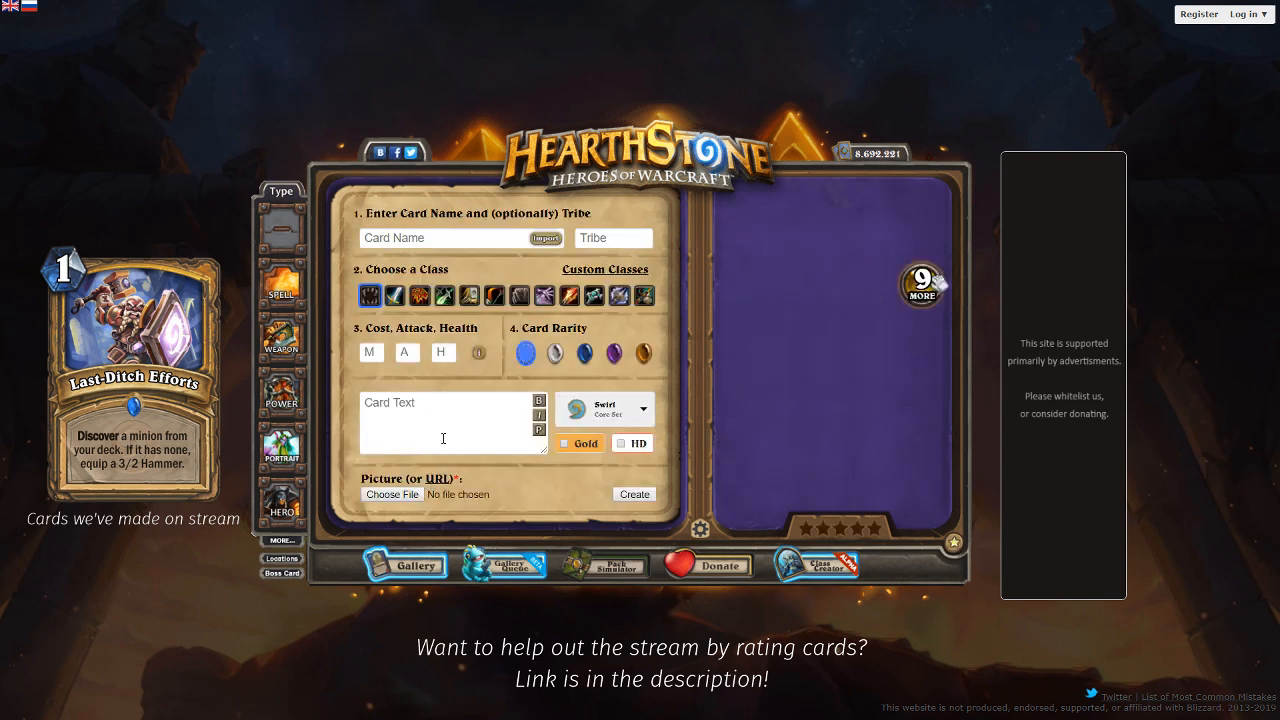
click(460, 236)
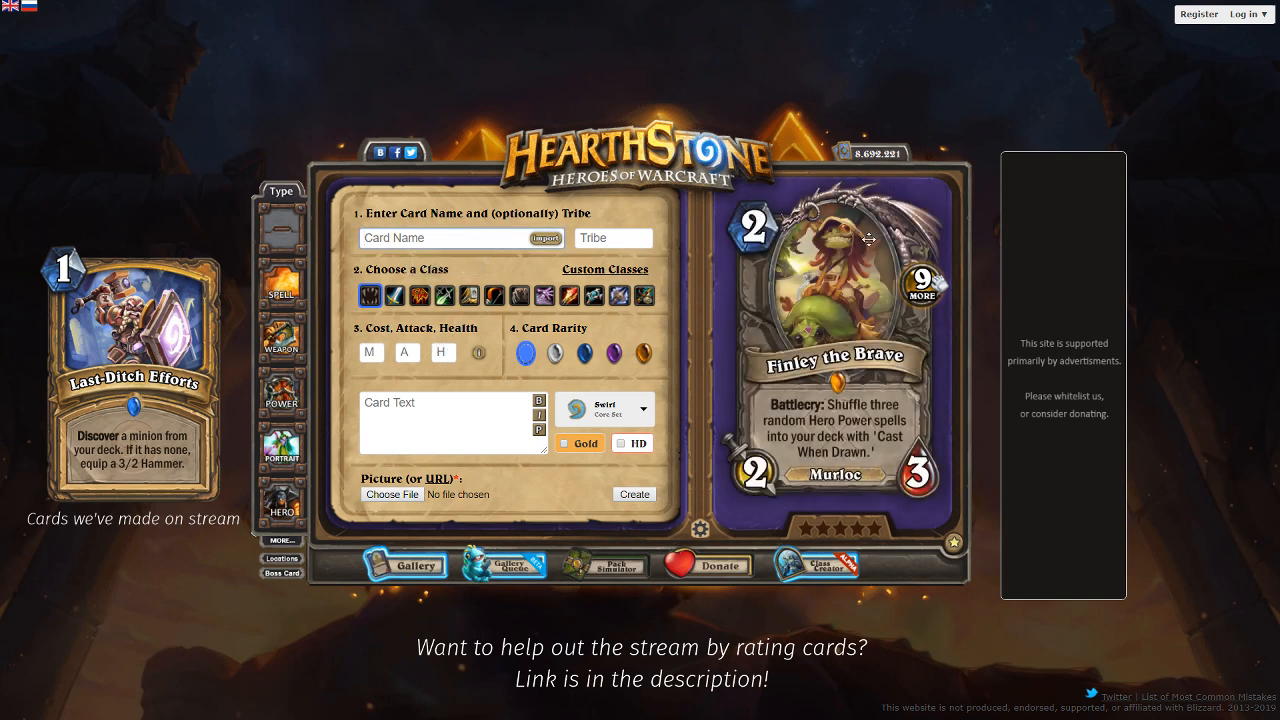
Step: Browse through the sample cards shown next to the blank form
click(904, 279)
click(905, 278)
click(905, 279)
click(905, 279)
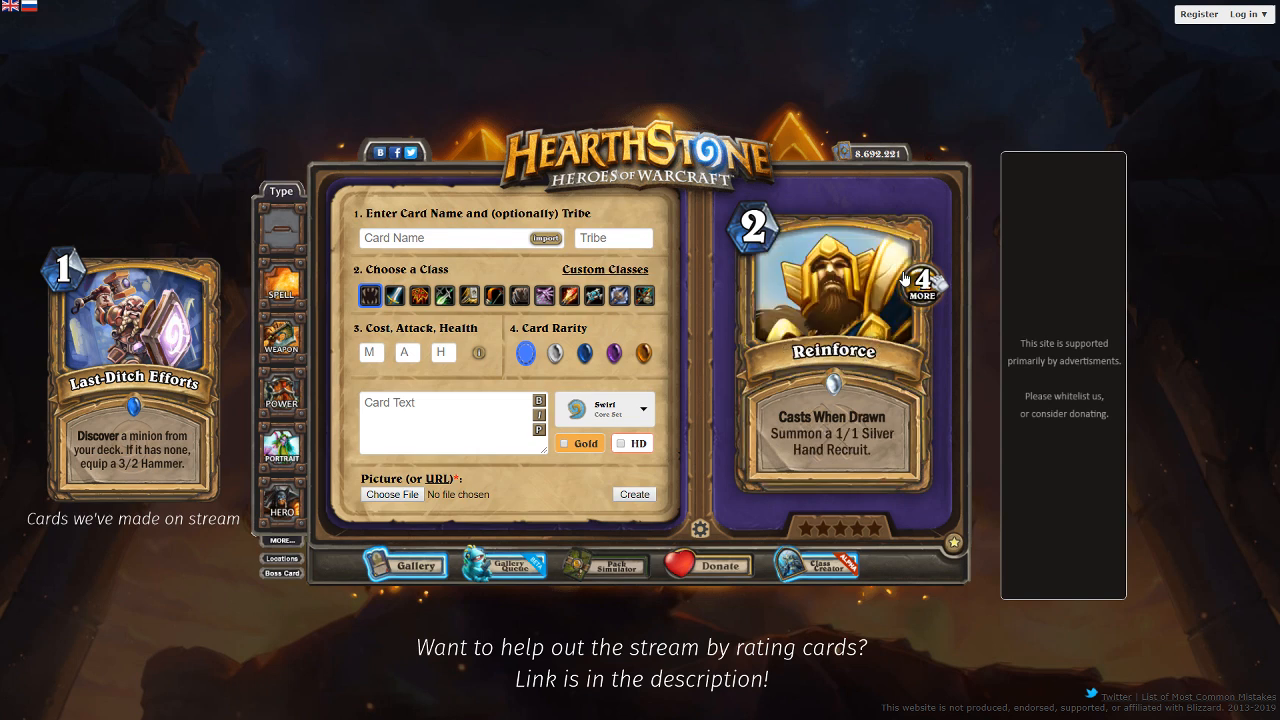
click(905, 279)
click(905, 279)
click(905, 279)
click(905, 279)
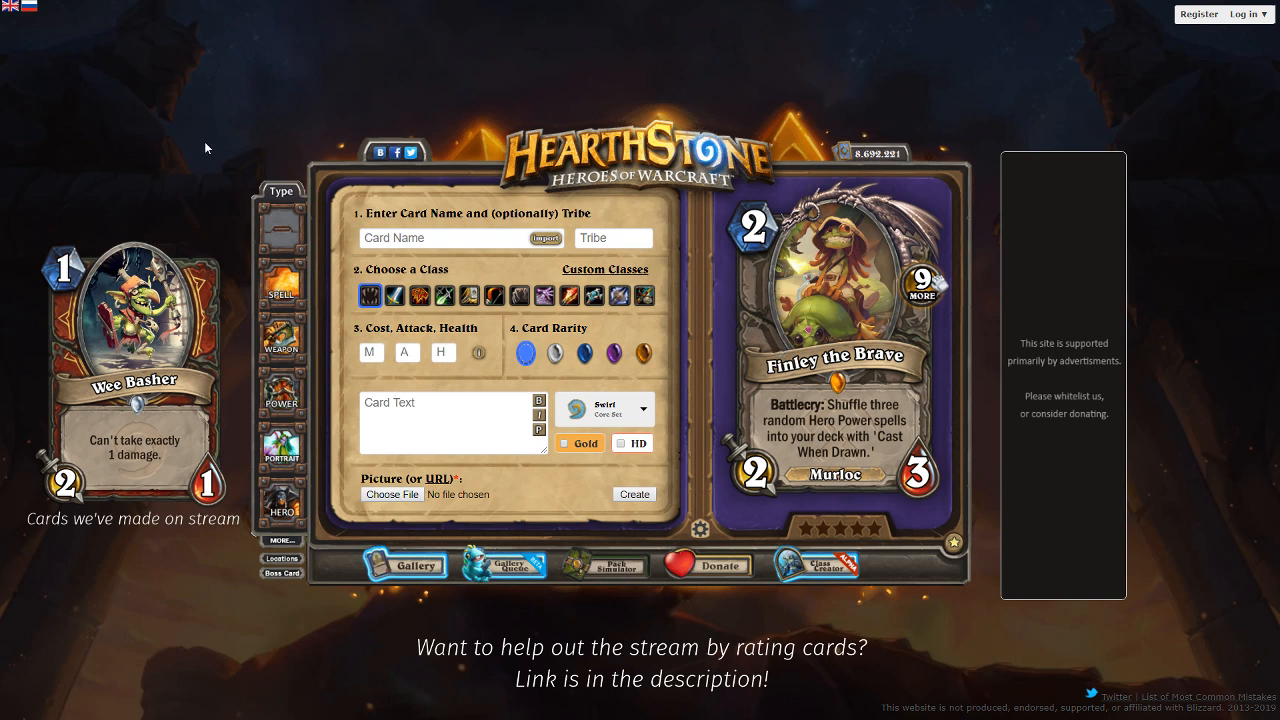
Step: Enter the card text "Battlecry: If 300 damage has been dealt this game, all damage is doubled.", preview it and set the rarity to legendary
click(369, 352)
click(445, 336)
click(435, 402)
text(Battlecry: )
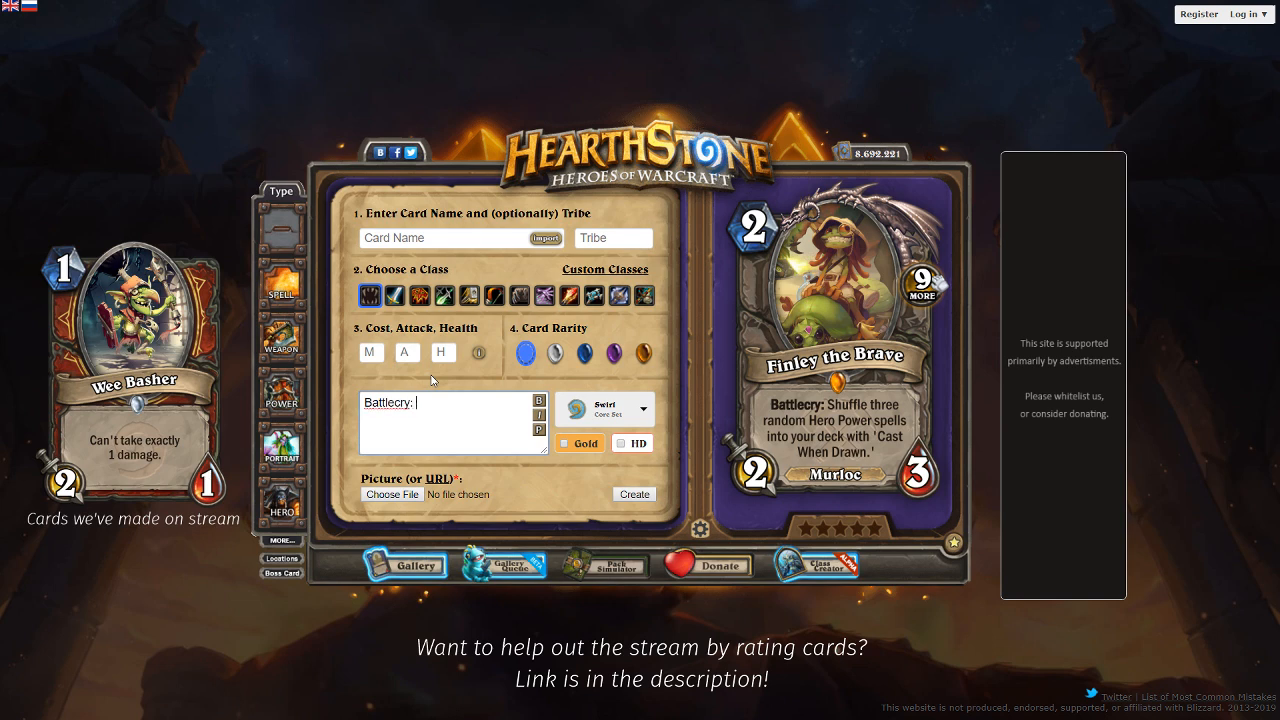
text(If 300 damage has been dealt this game, all damage is doubled.)
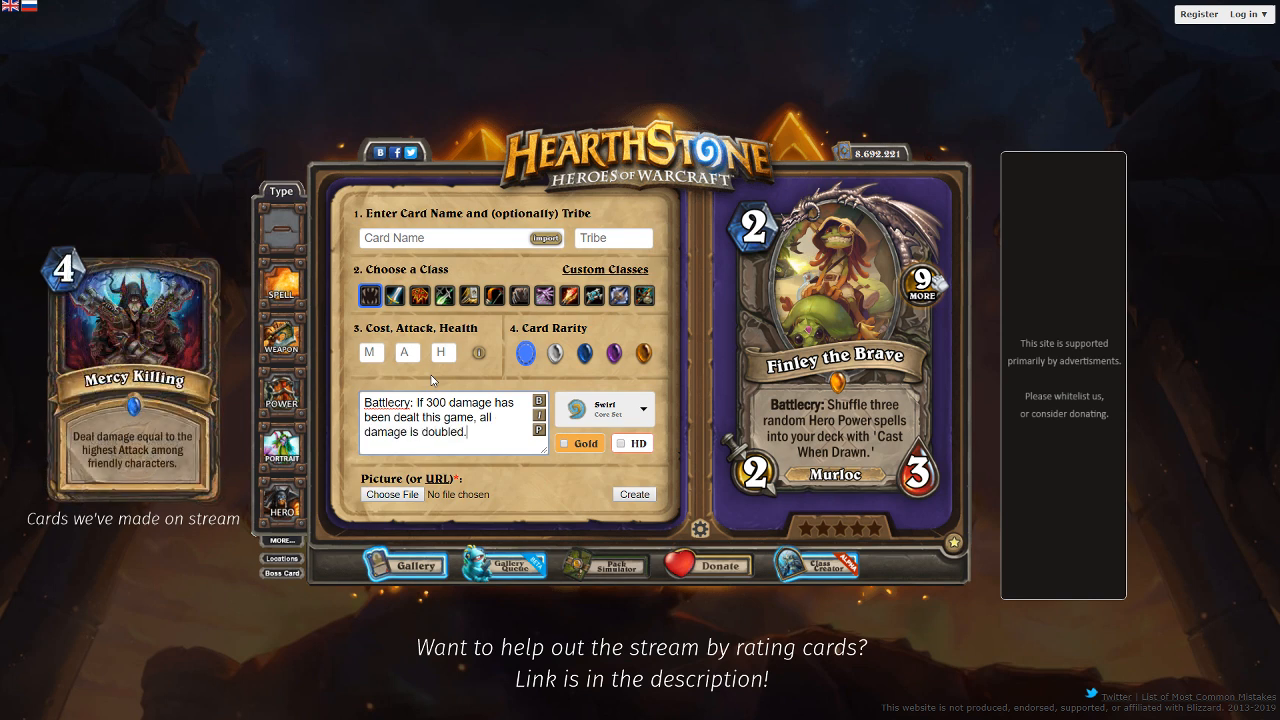
click(543, 431)
double_click(659, 357)
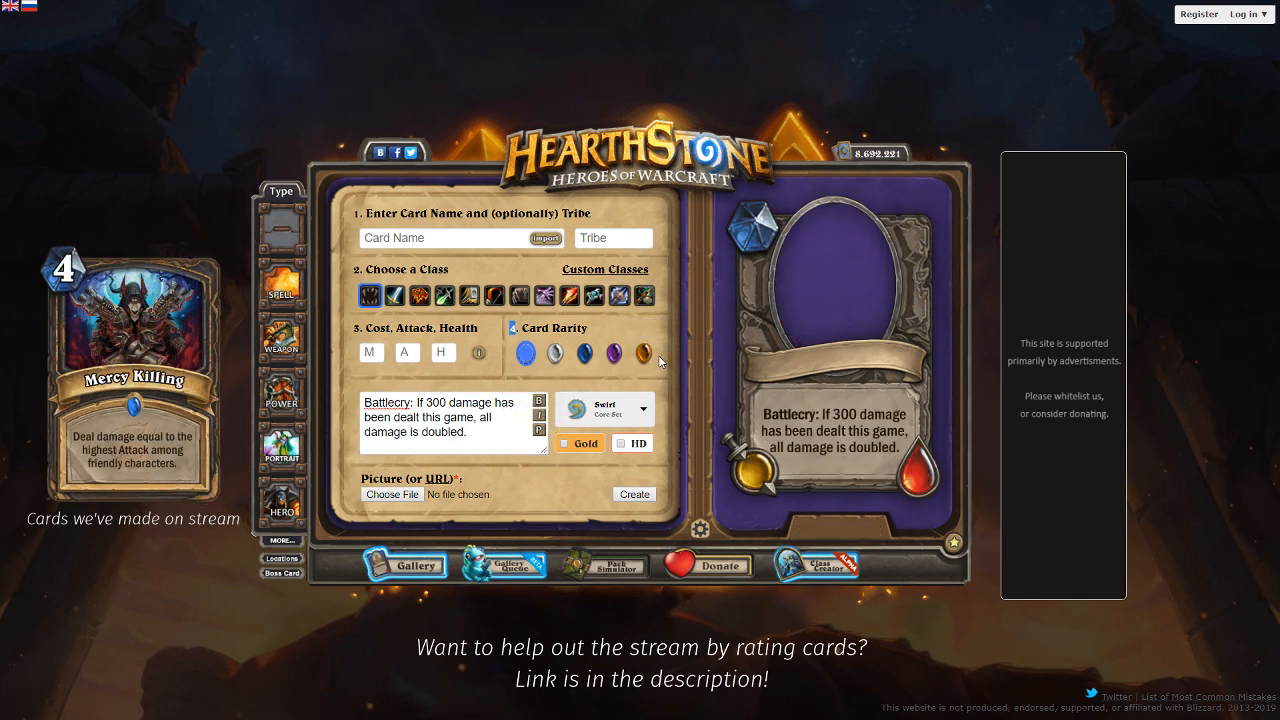
click(647, 347)
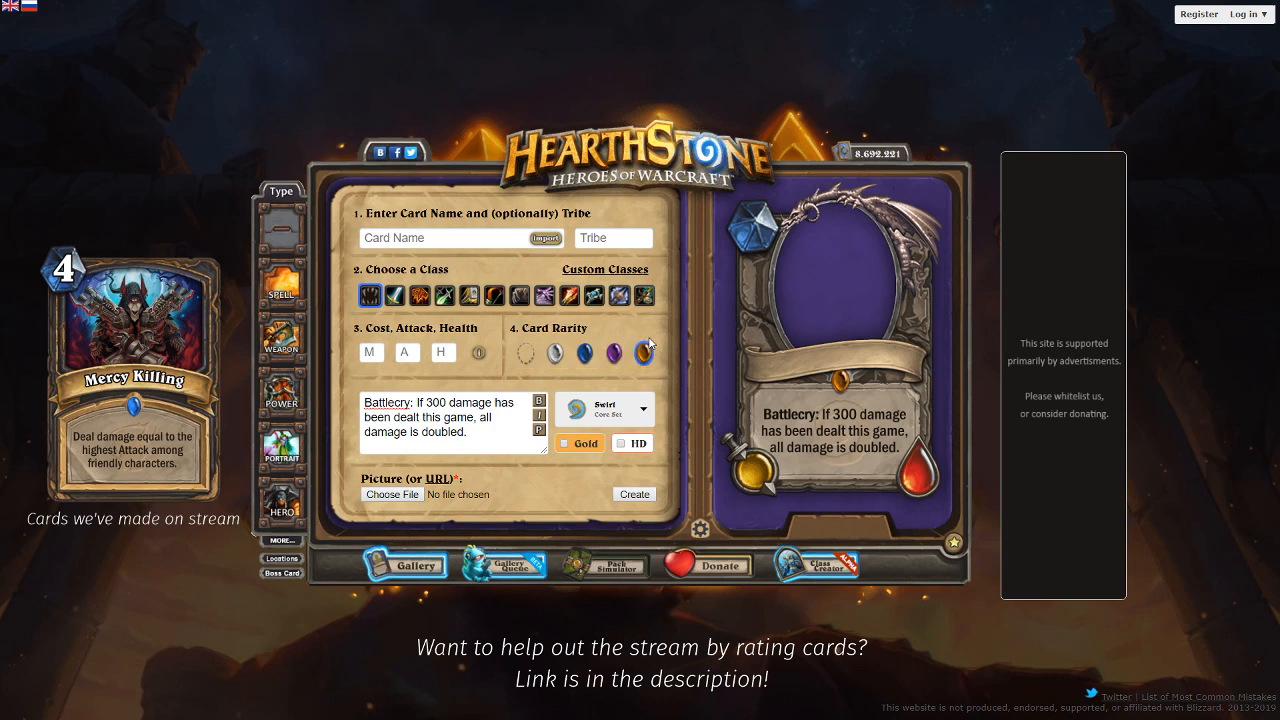
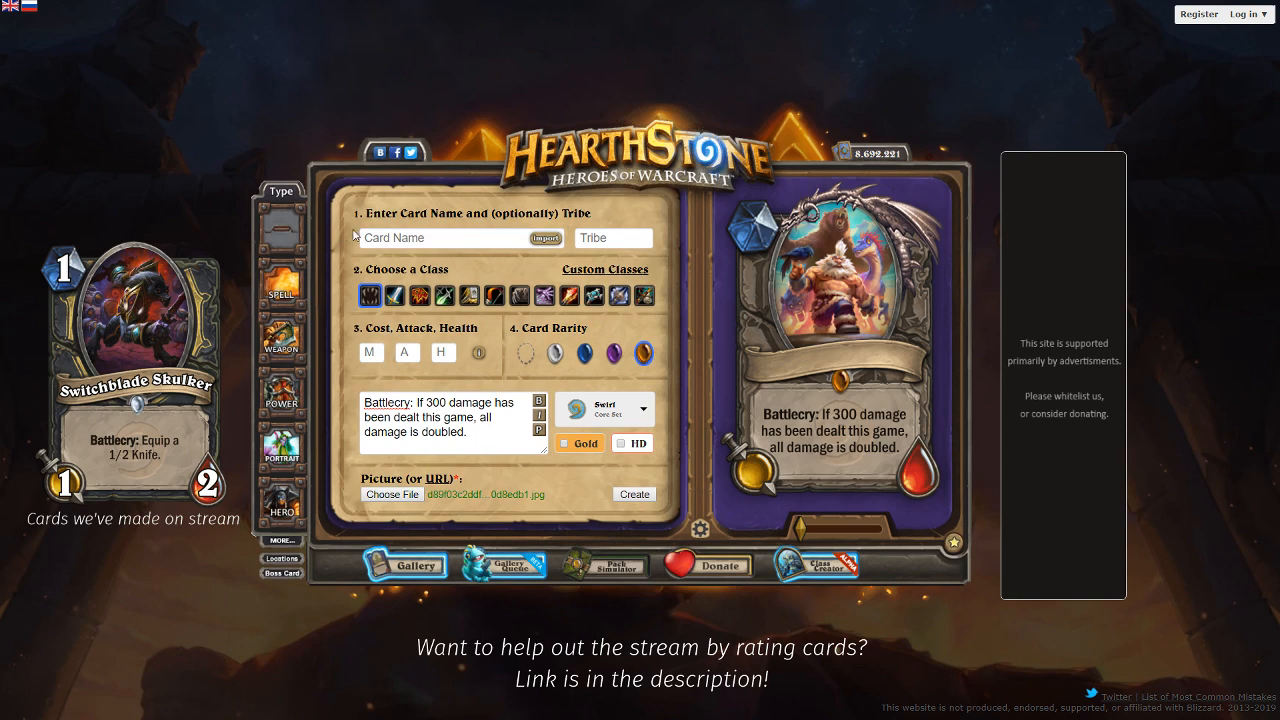
Step: Try the placeholder name "Basdfasdf the Battlescarred" on the card and clear it again
click(389, 237)
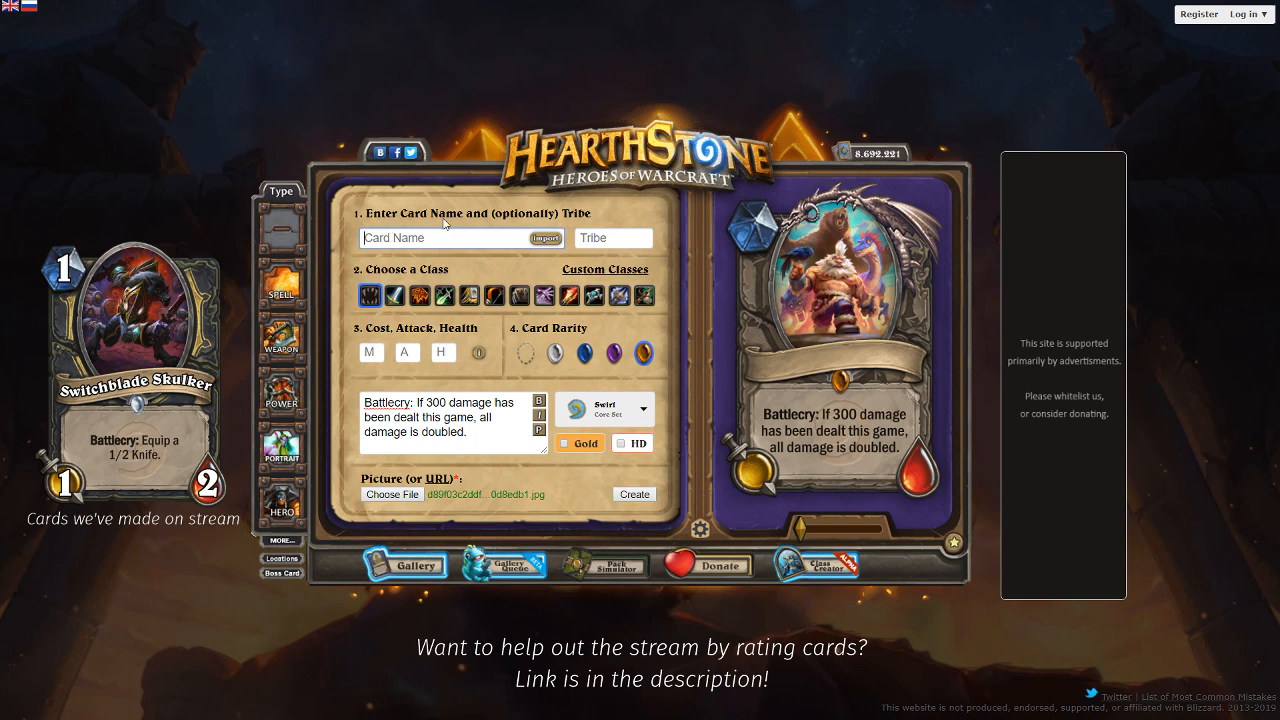
drag(819, 253, 812, 261)
click(512, 237)
text(B)
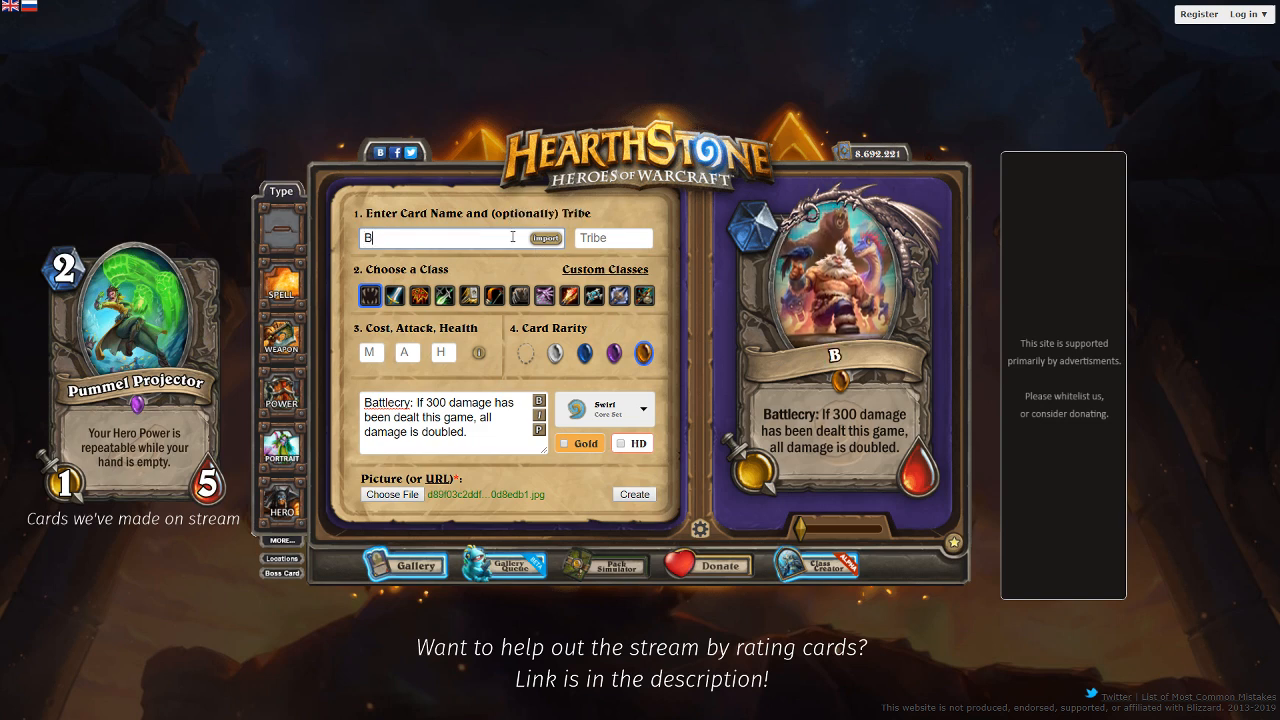
text(asdfasdf the)
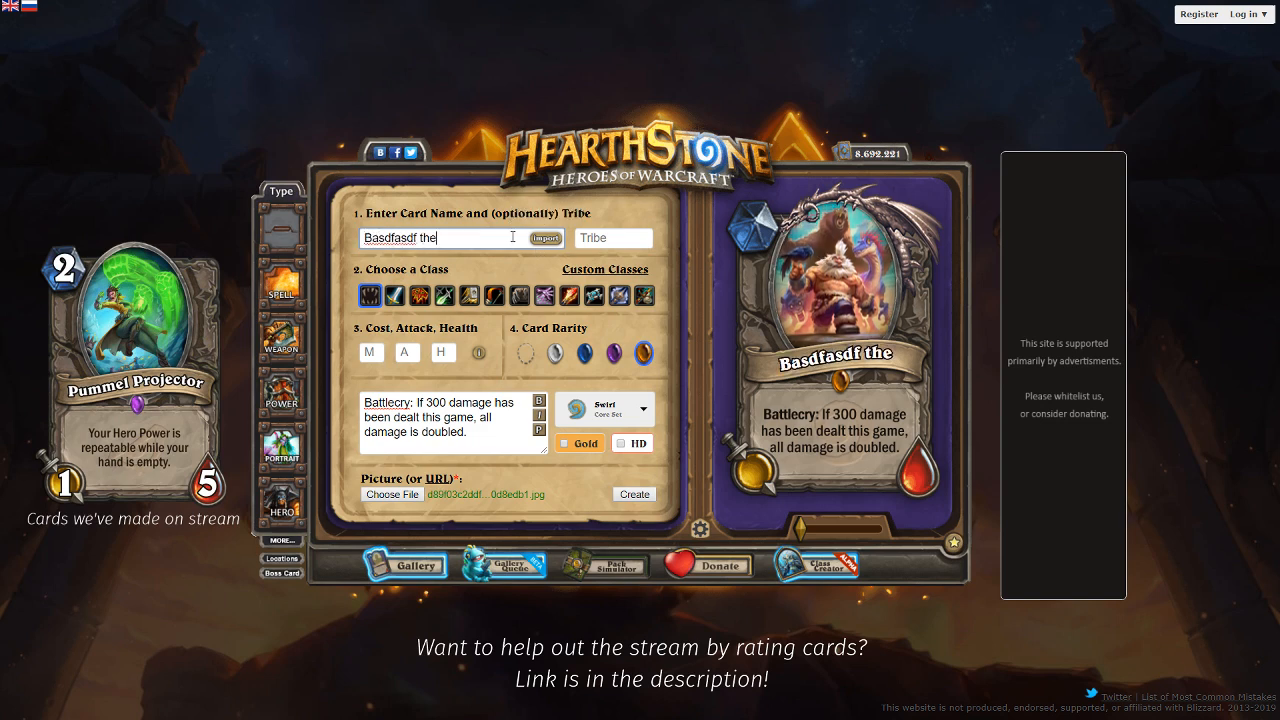
text( Battlescarred)
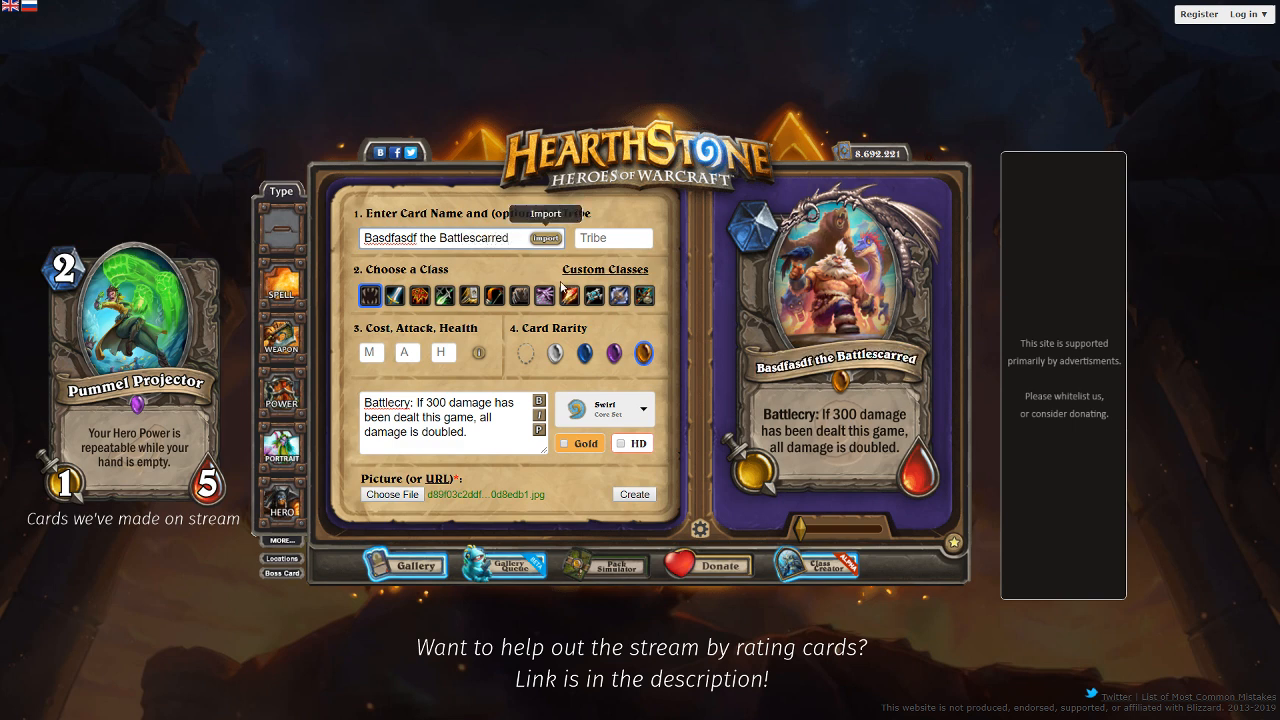
click(543, 434)
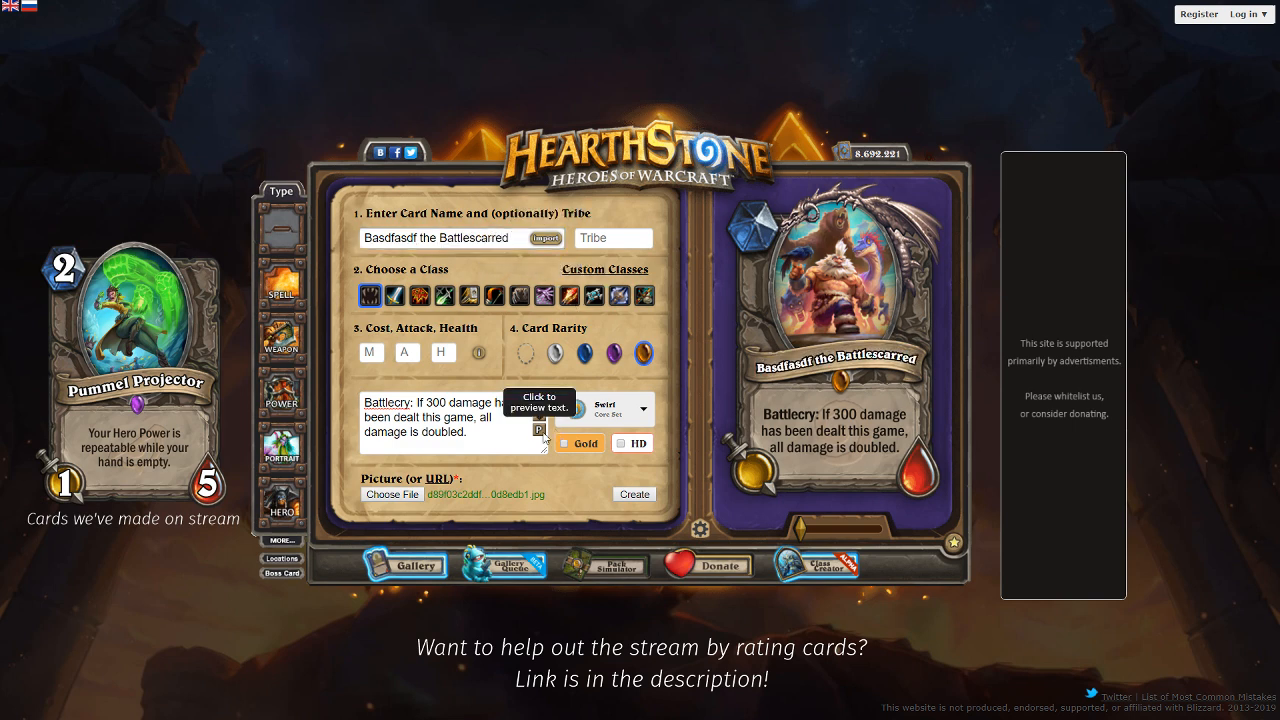
drag(510, 238, 356, 237)
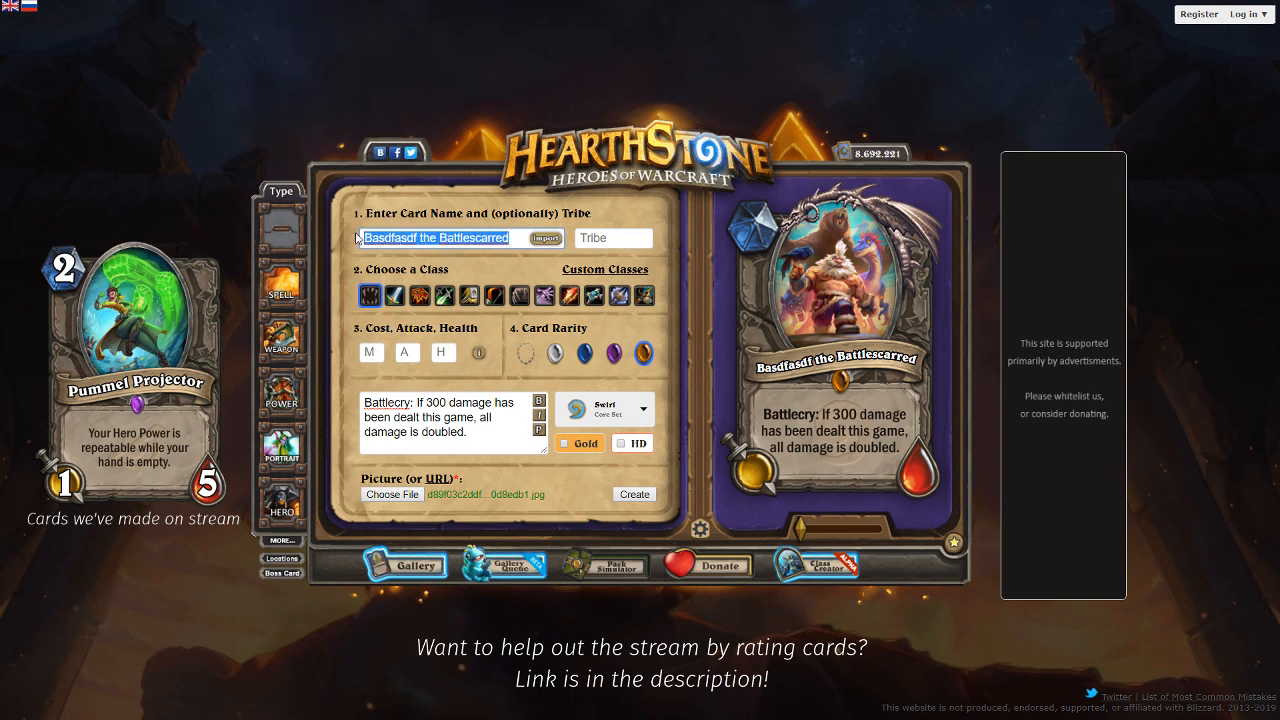
key(BackSpace)
Step: Try enlarging and repositioning the bearded warrior artwork within the portrait frame, returning it to its smallest scale
drag(800, 528, 816, 525)
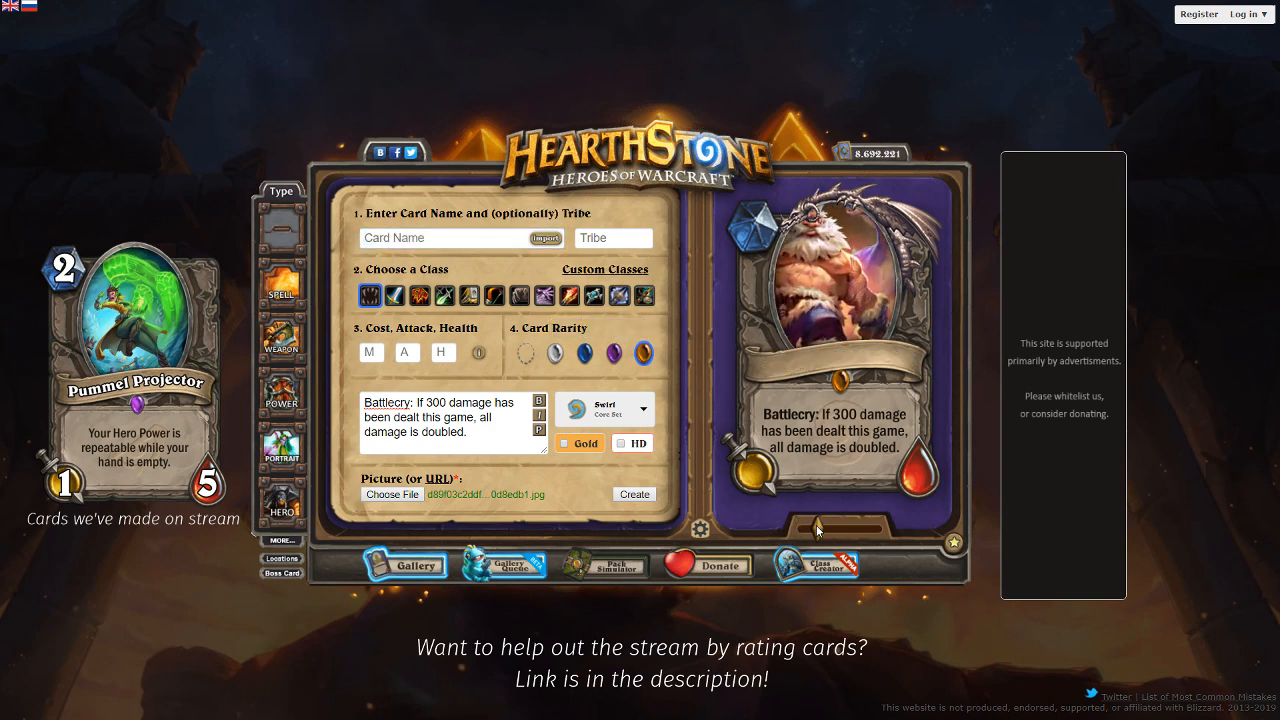
drag(836, 328, 880, 294)
drag(816, 528, 797, 538)
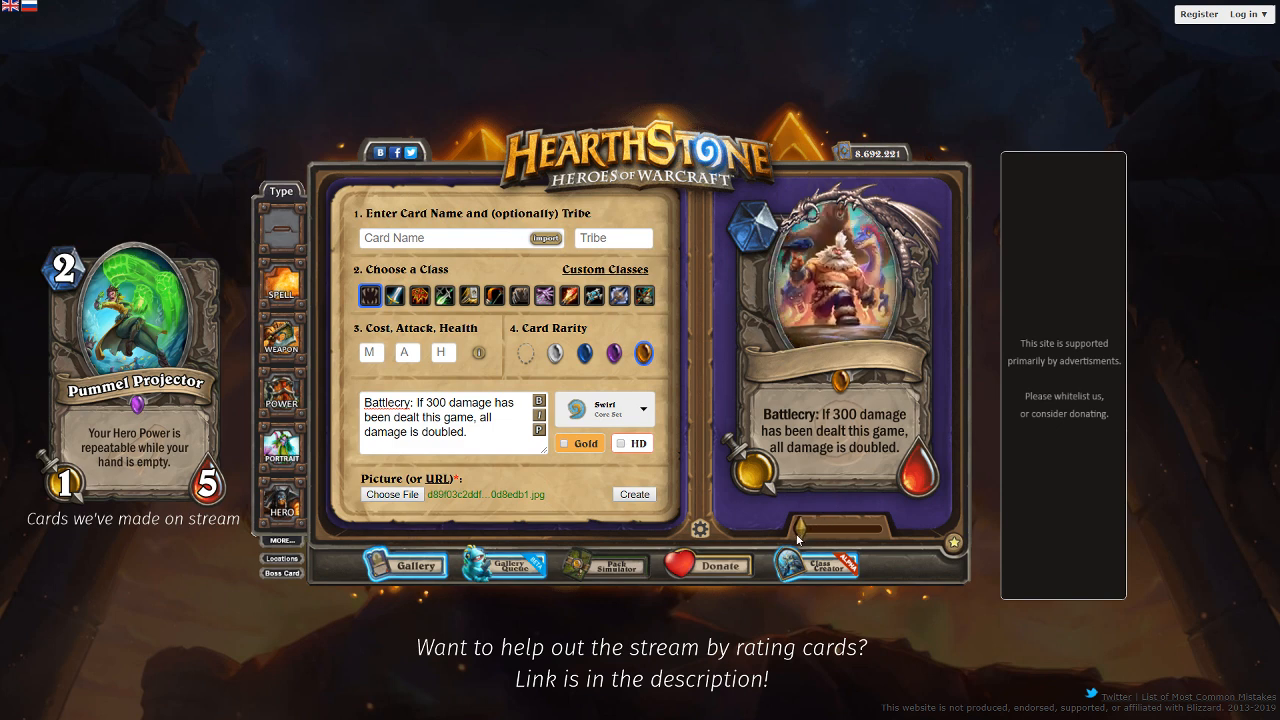
drag(845, 350, 850, 356)
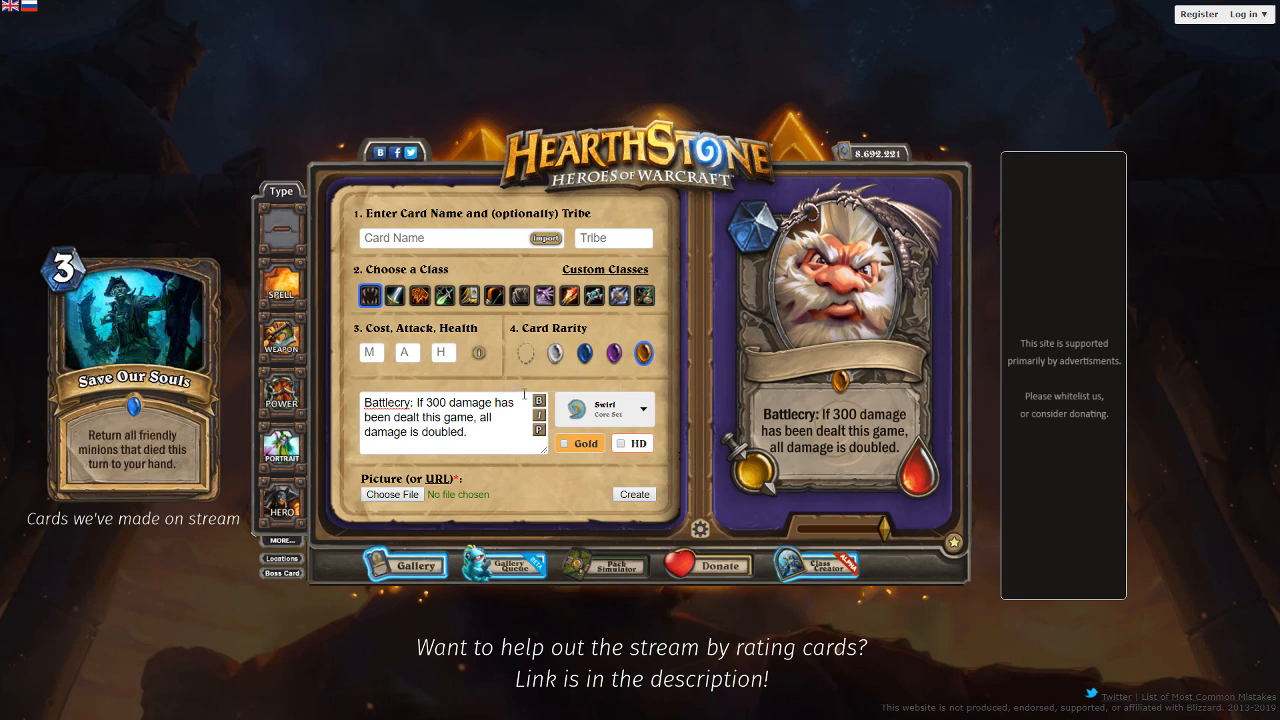
Step: Insert "or more" after 300 in the card text and preview the wording
click(461, 404)
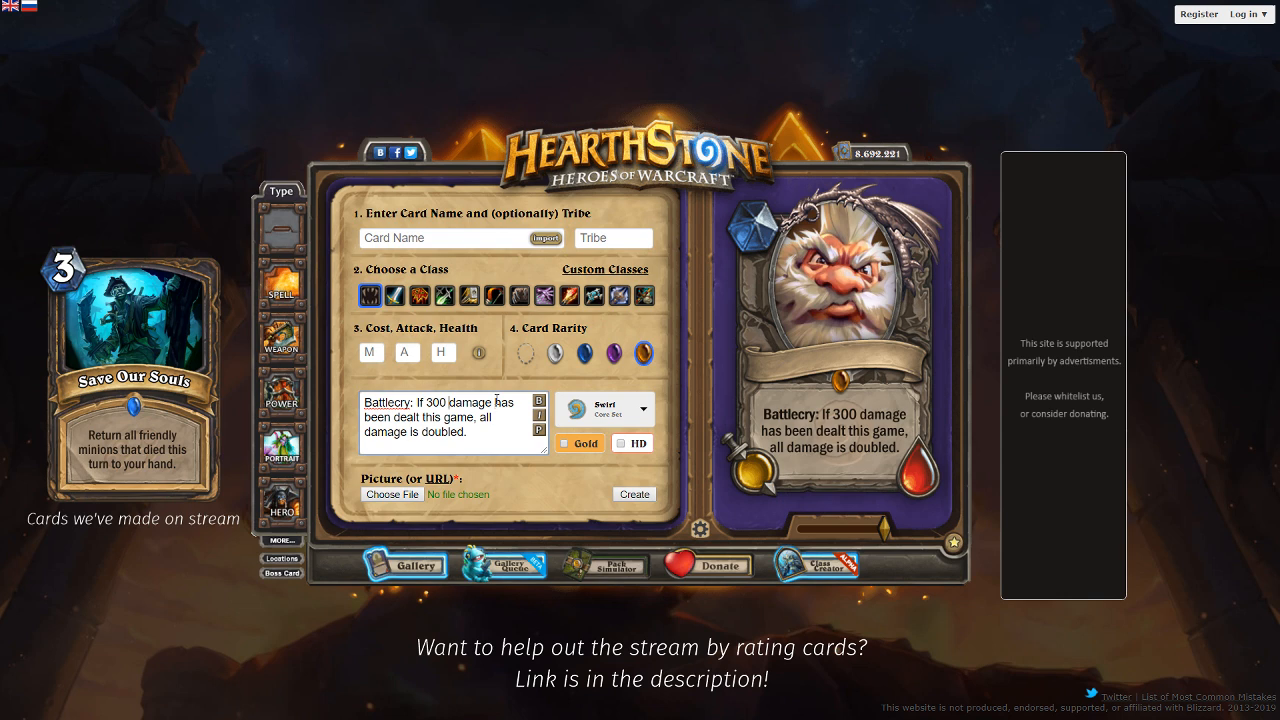
text(or more)
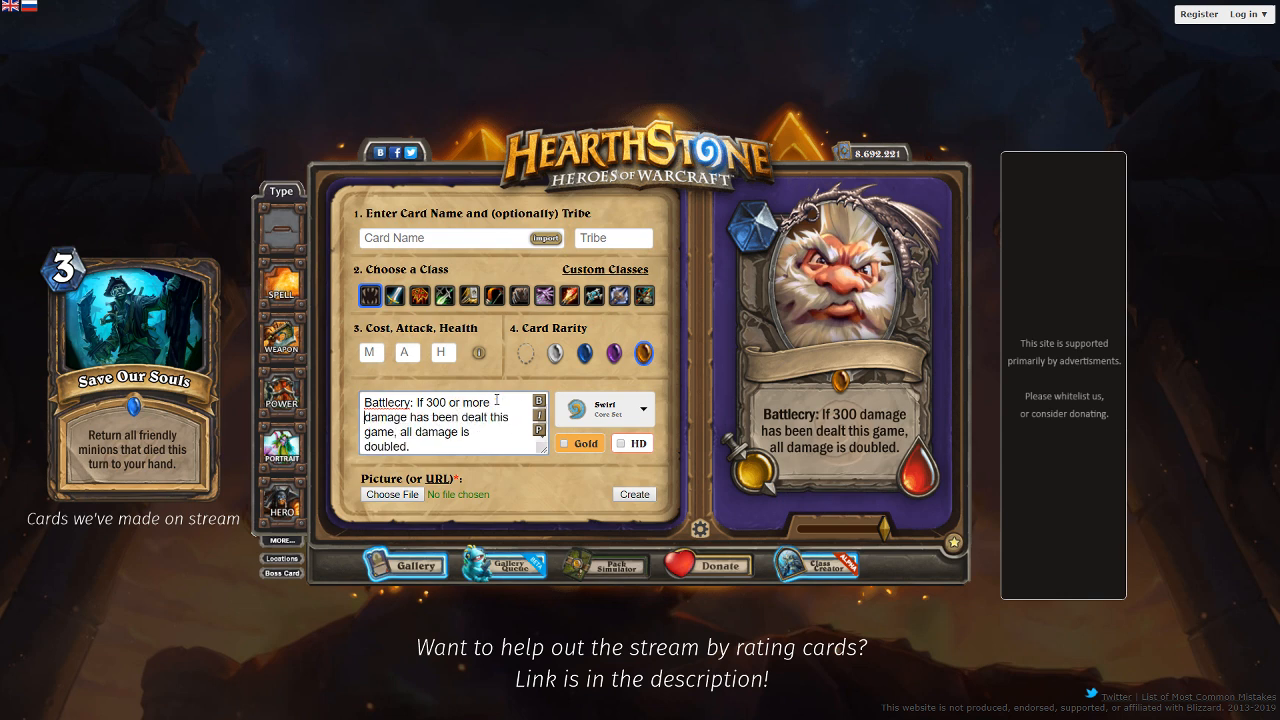
click(539, 430)
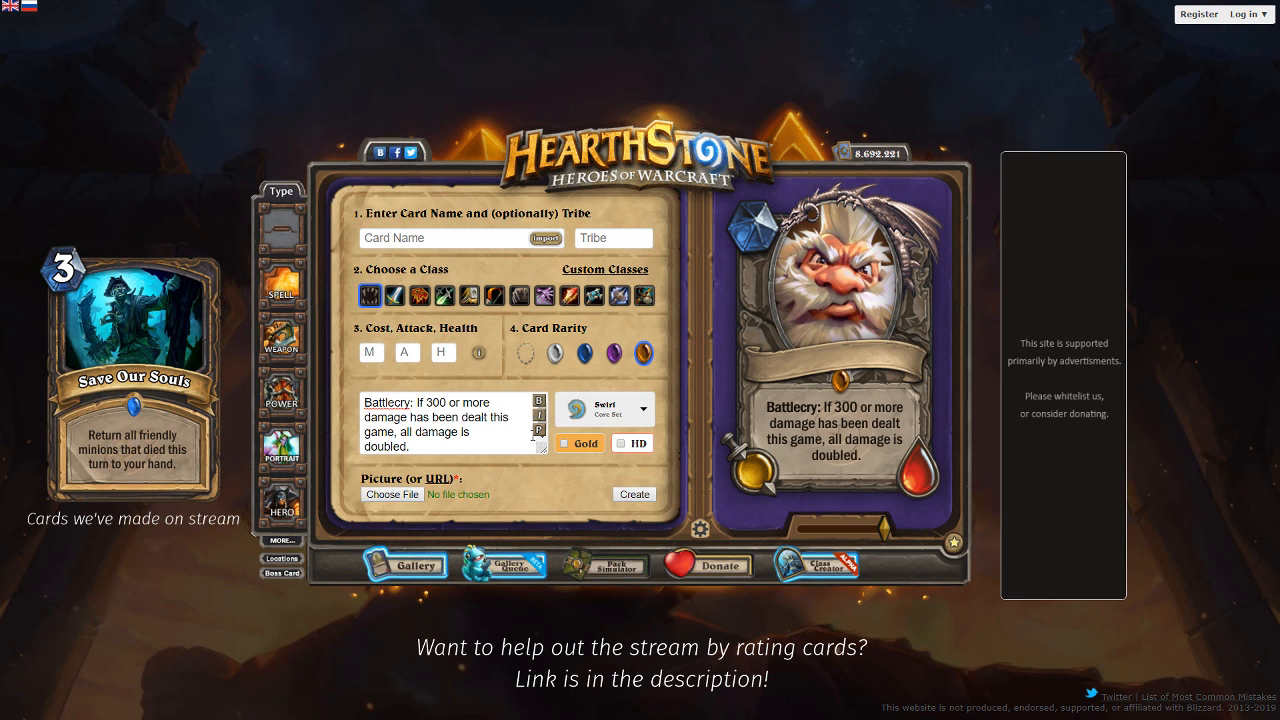
Step: Try reducing the card text font size in stages to -15, previewing the line breaks along the way
click(699, 528)
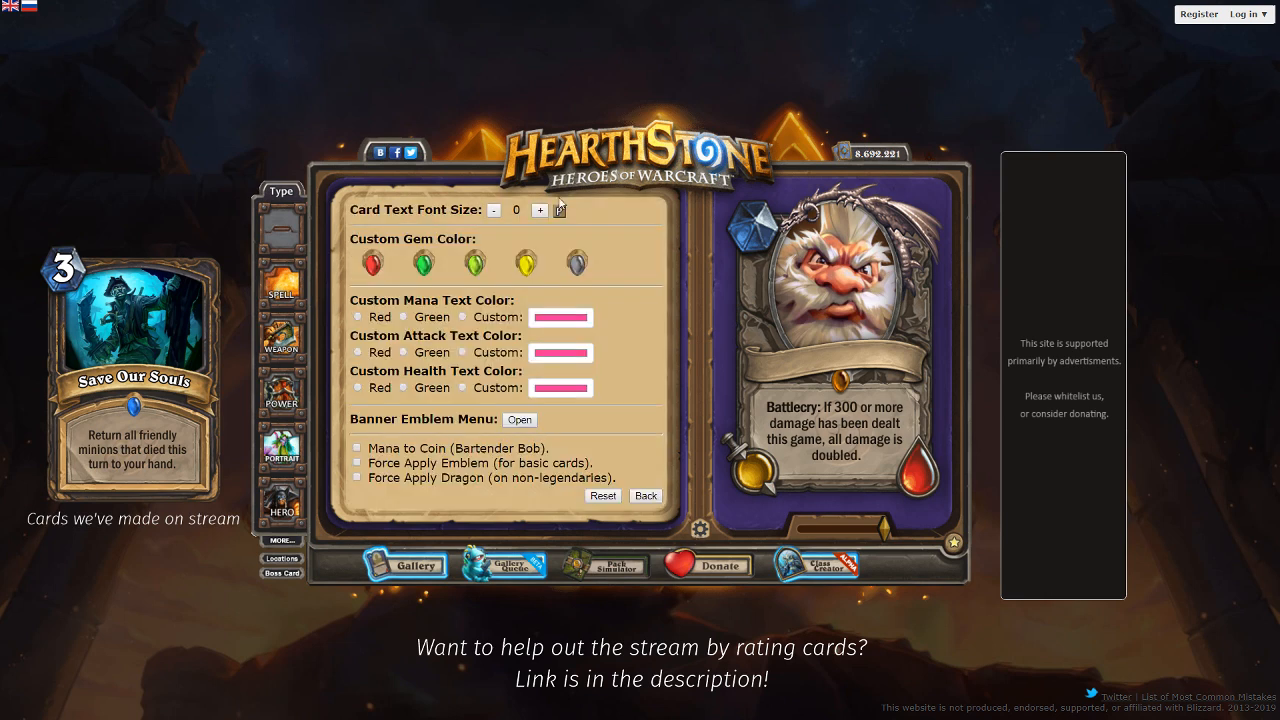
click(496, 212)
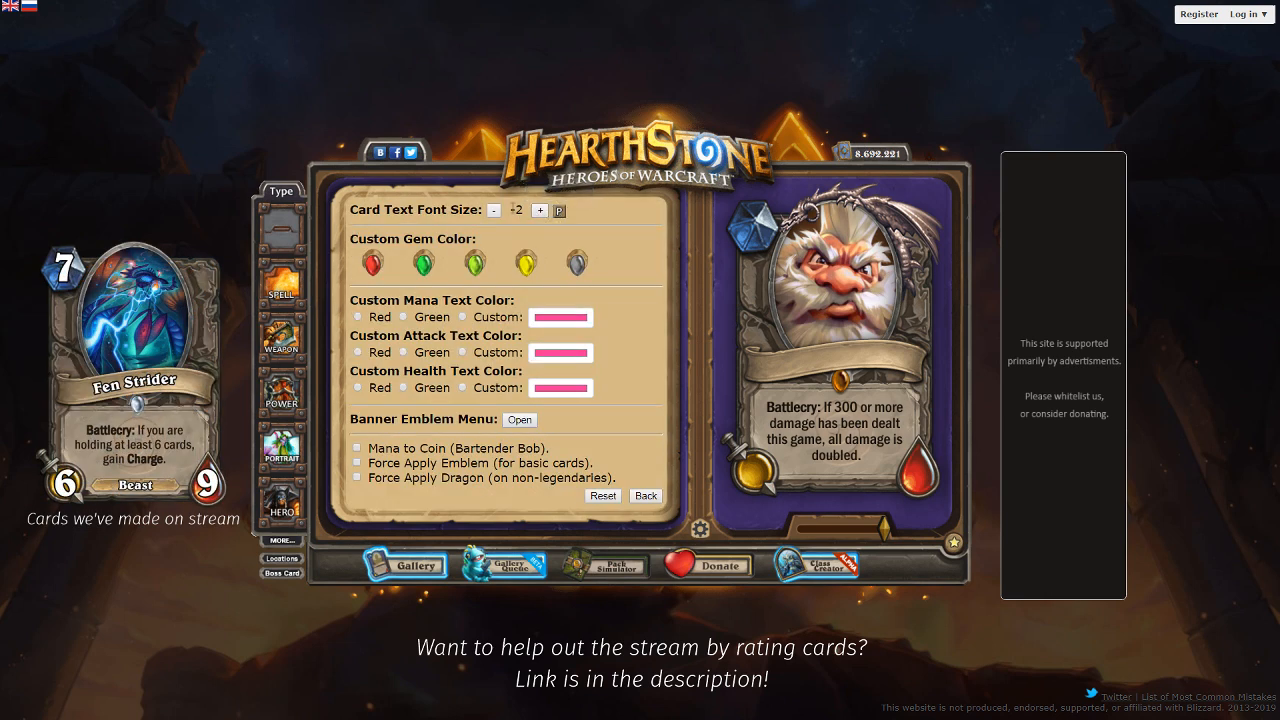
click(495, 212)
click(495, 212)
click(560, 213)
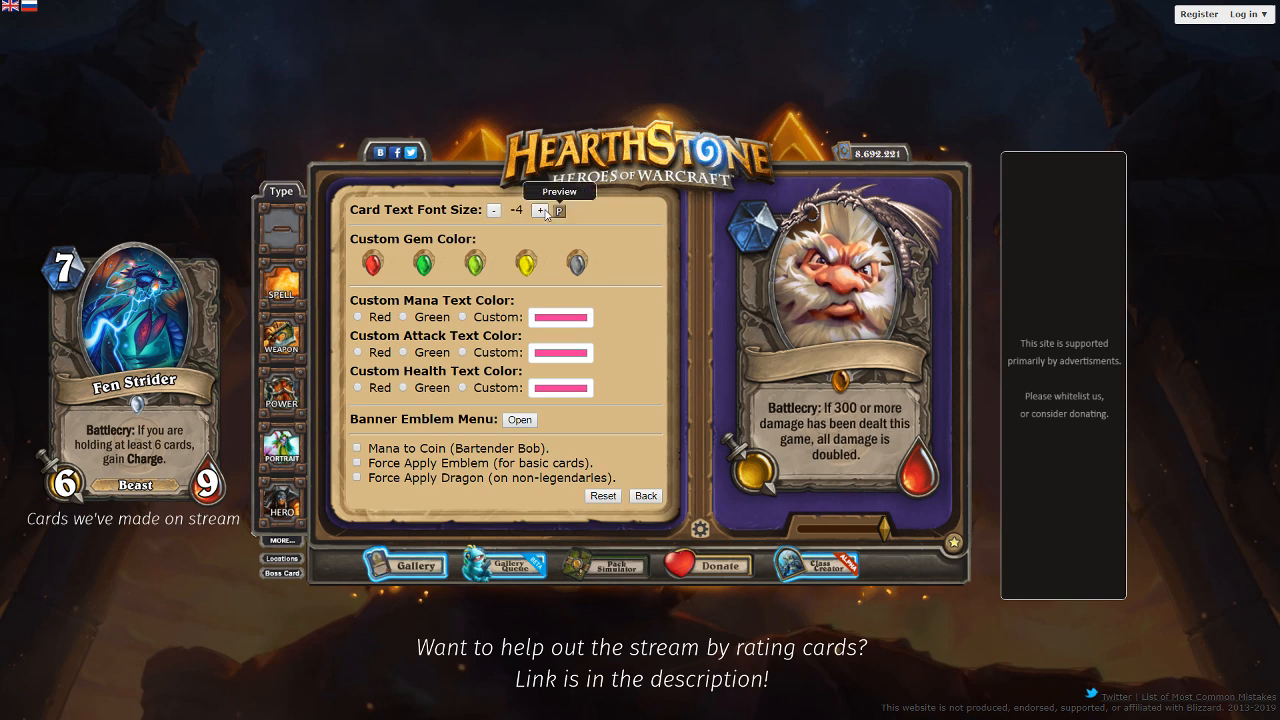
click(494, 211)
click(494, 211)
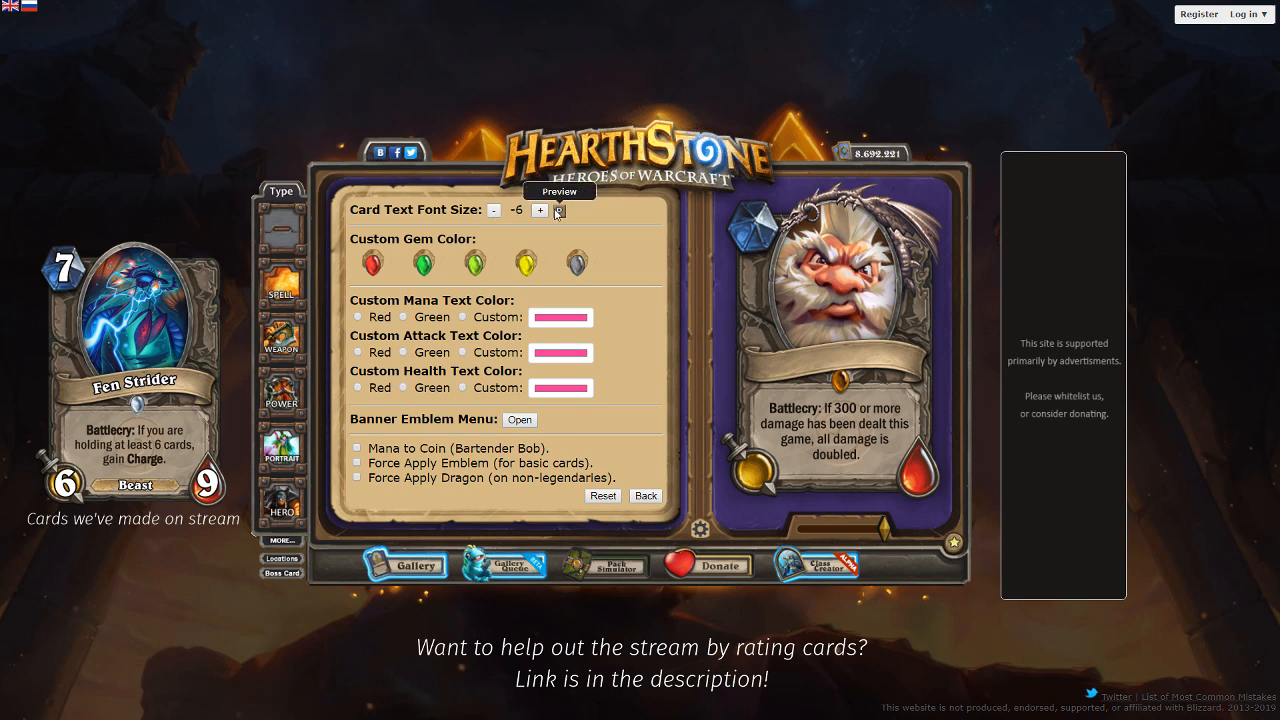
click(558, 212)
click(494, 211)
click(494, 211)
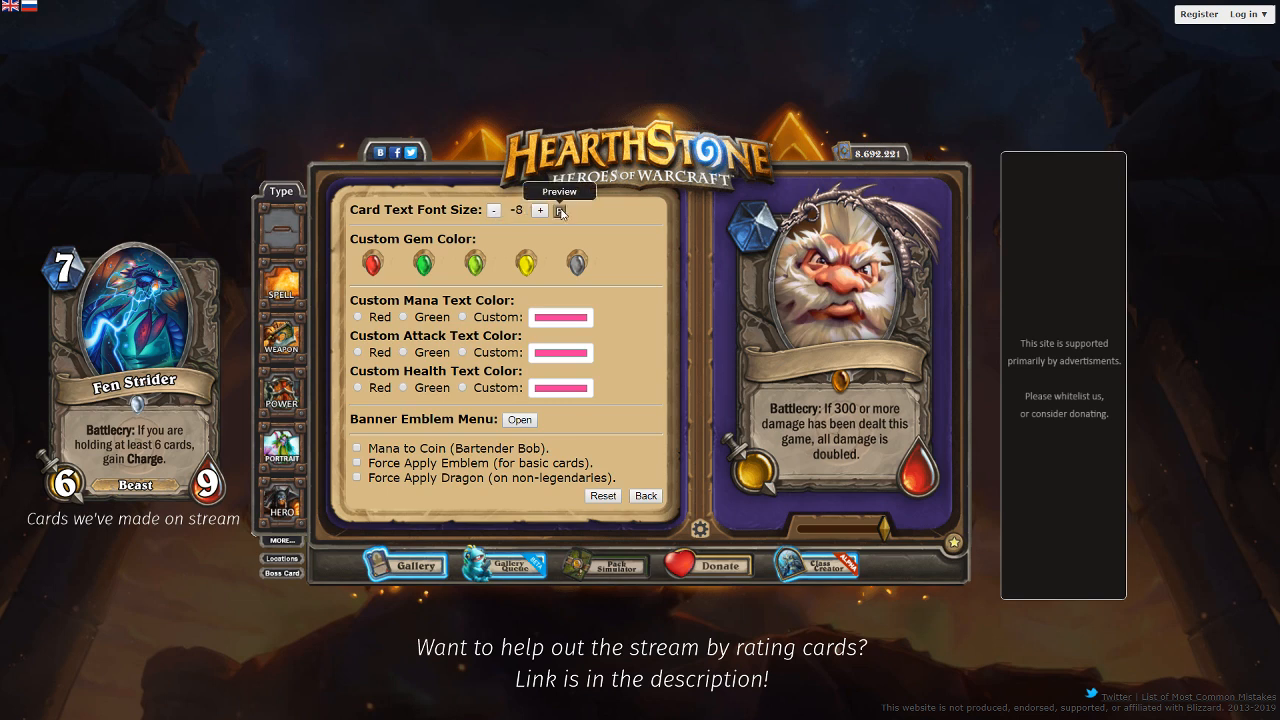
click(561, 212)
click(494, 211)
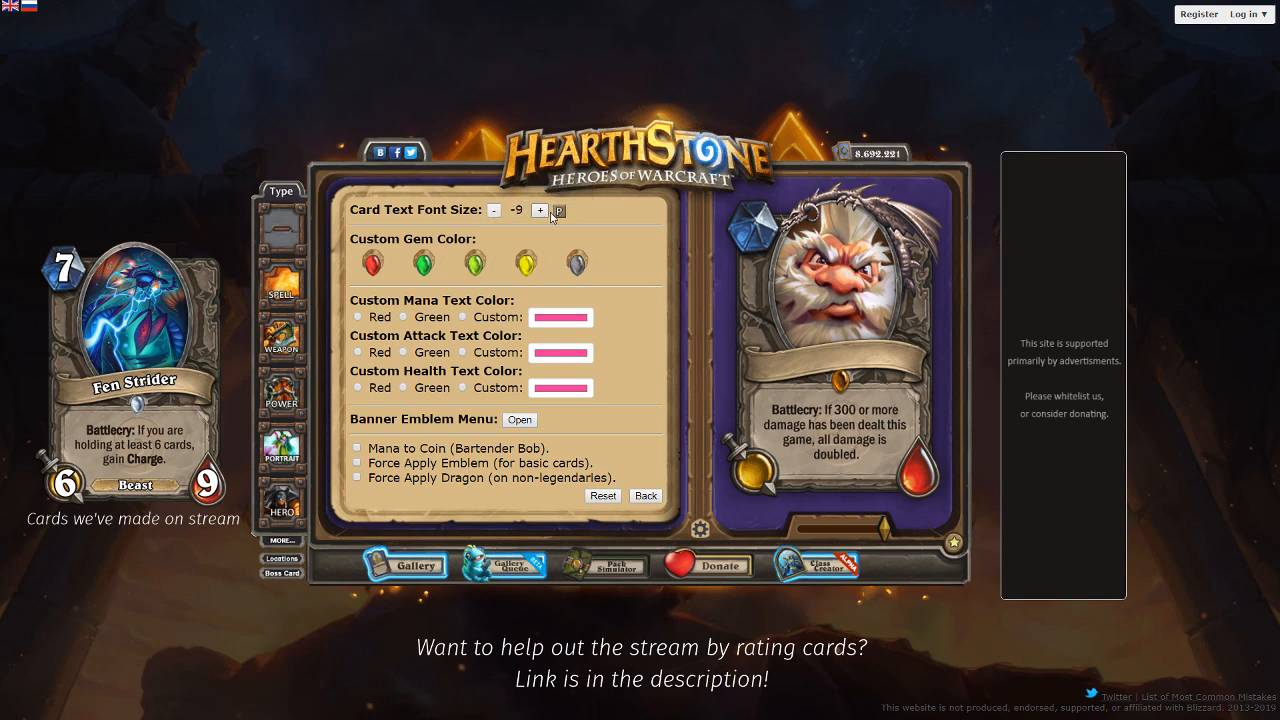
click(558, 212)
click(494, 211)
click(494, 211)
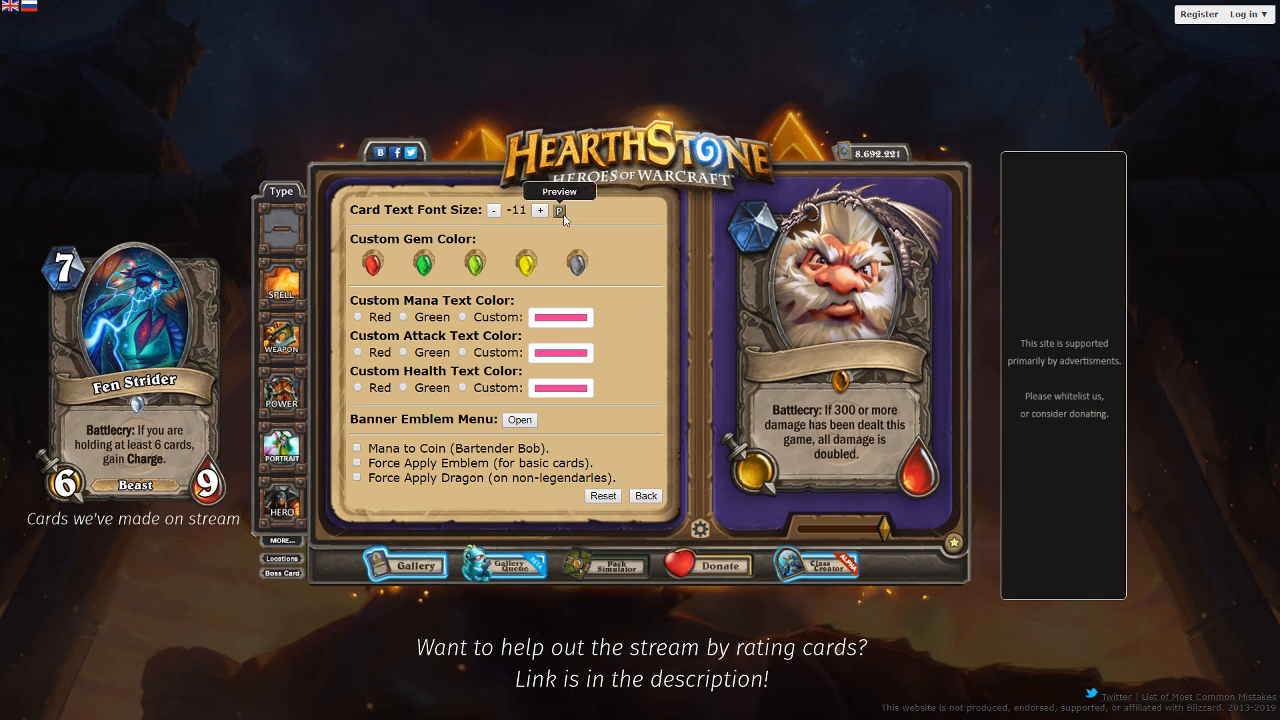
click(561, 212)
click(494, 211)
click(494, 211)
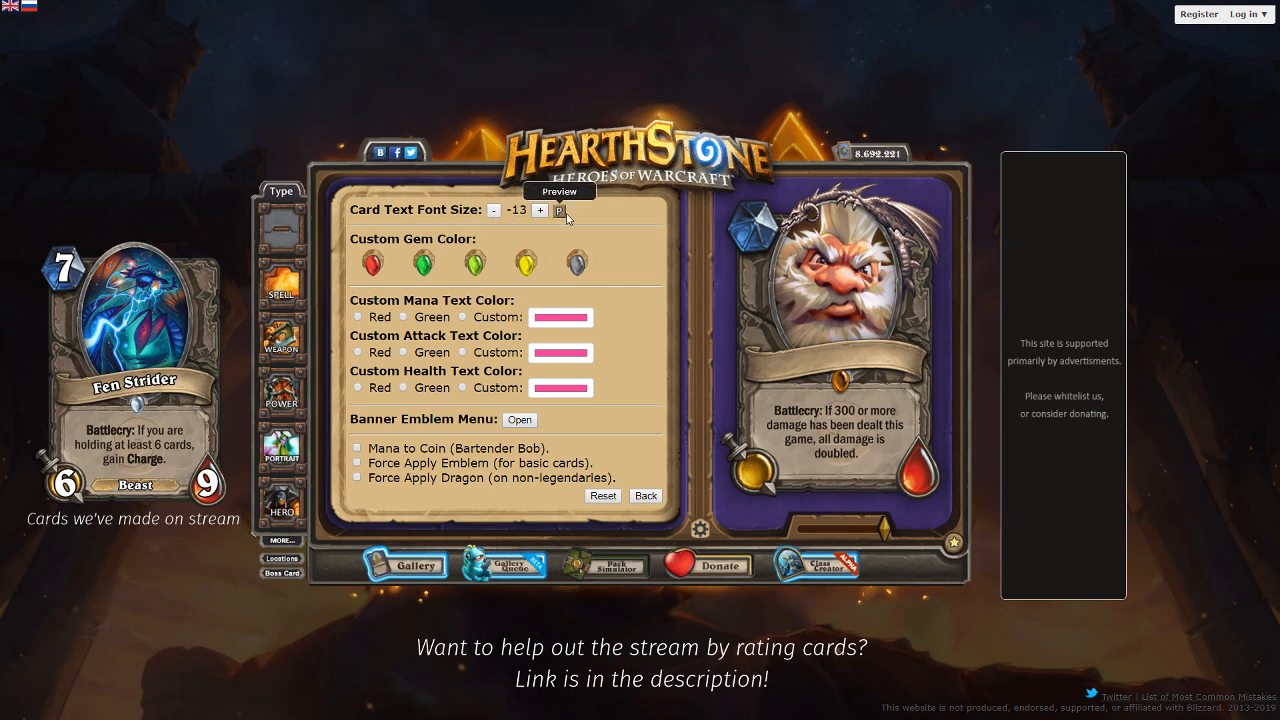
click(561, 212)
click(494, 211)
click(494, 211)
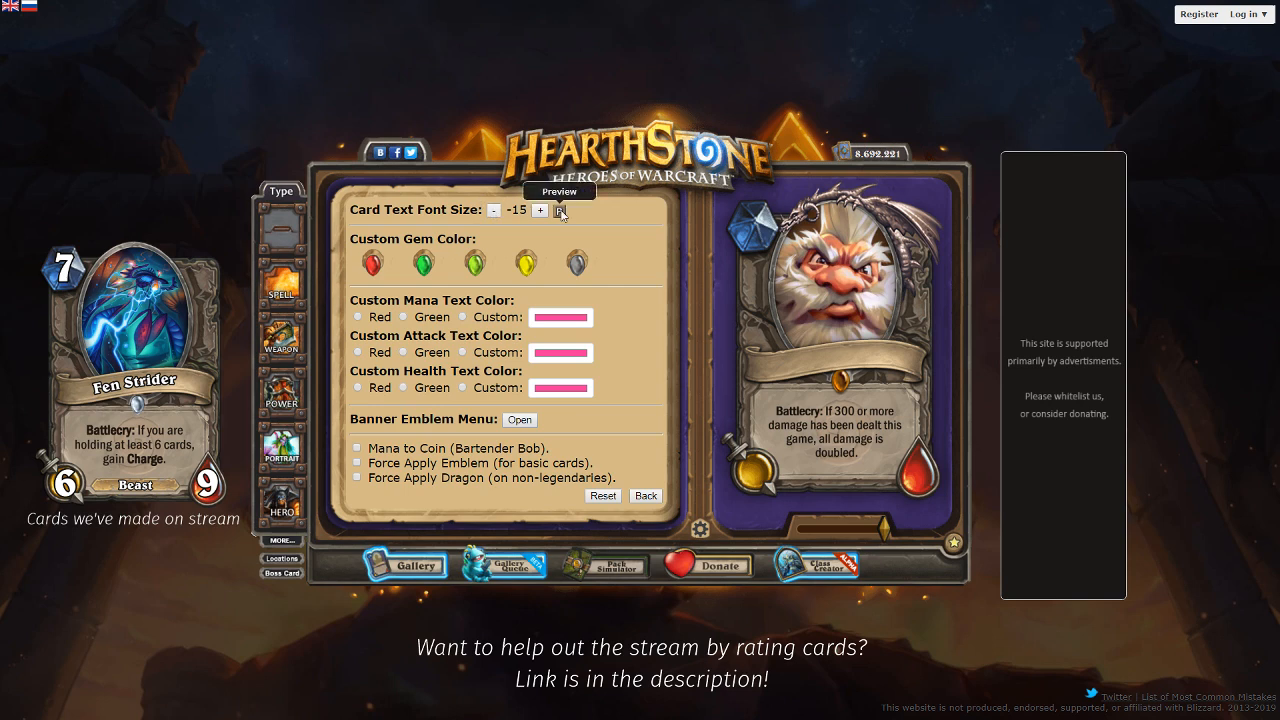
click(561, 212)
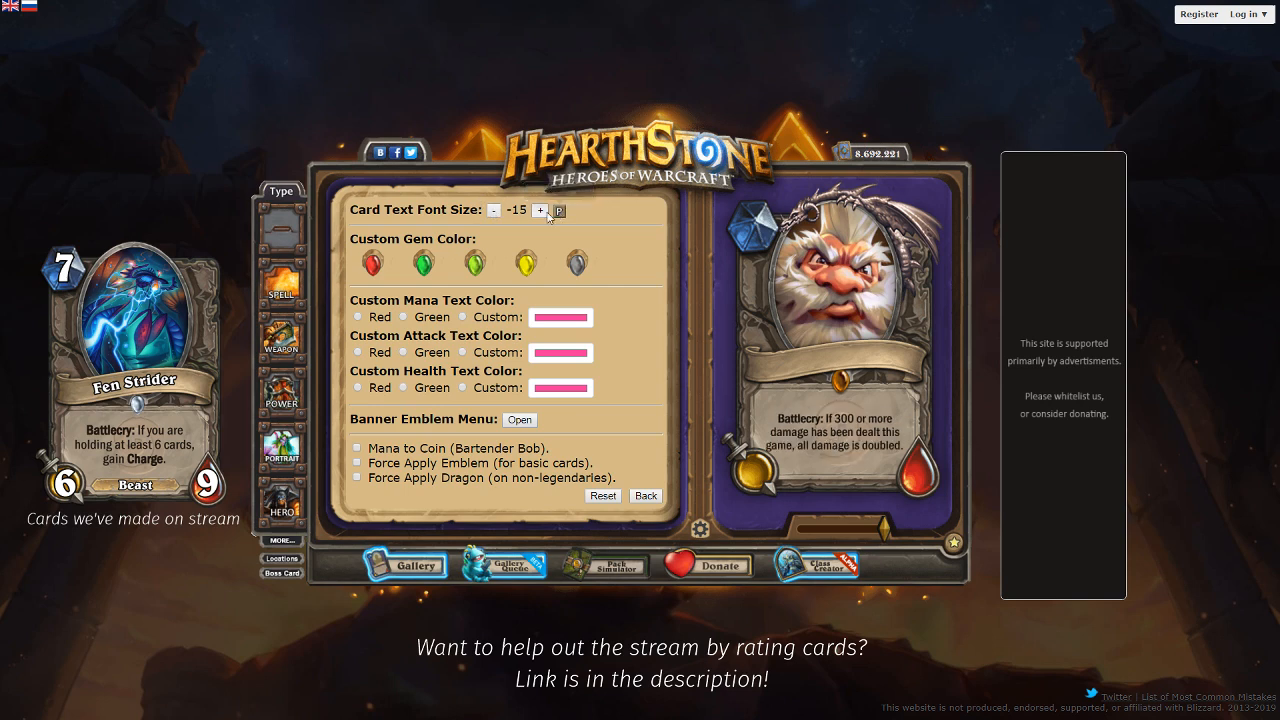
Step: Restore the card text to its default font size, preview it and return to the card form
triple_click(541, 211)
triple_click(541, 211)
double_click(541, 211)
triple_click(541, 211)
double_click(541, 211)
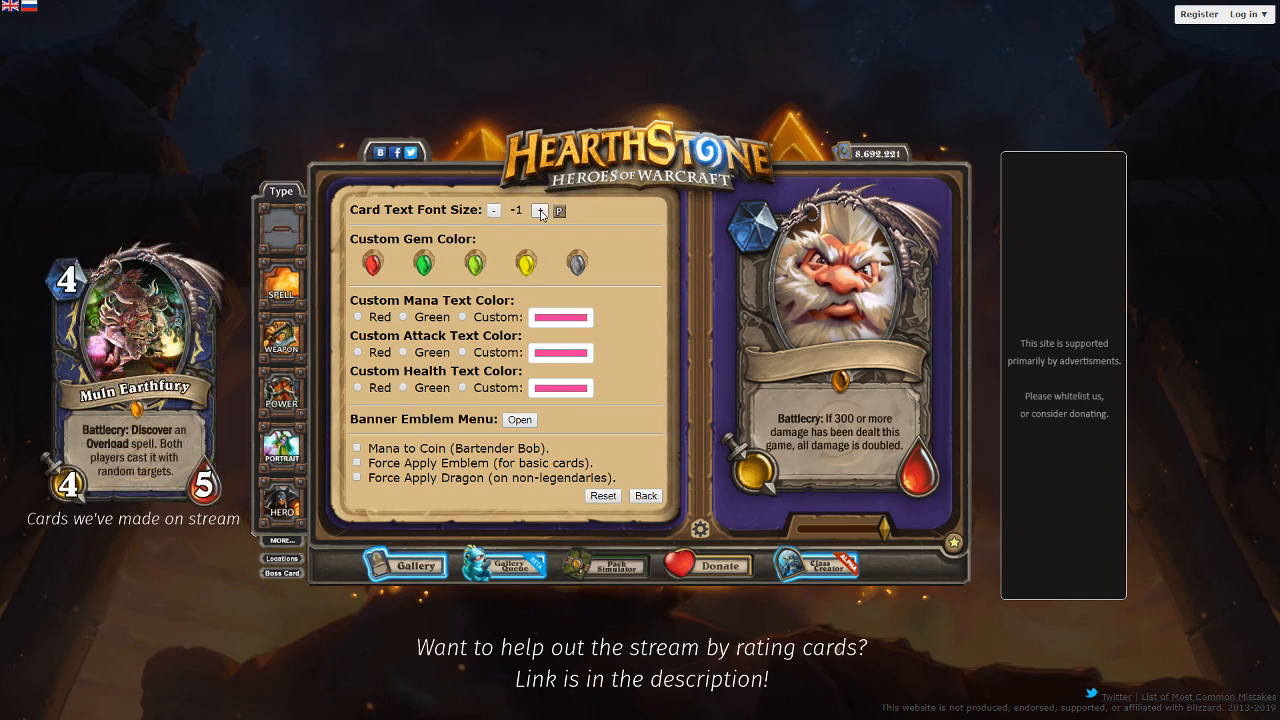
double_click(541, 211)
click(560, 211)
click(701, 528)
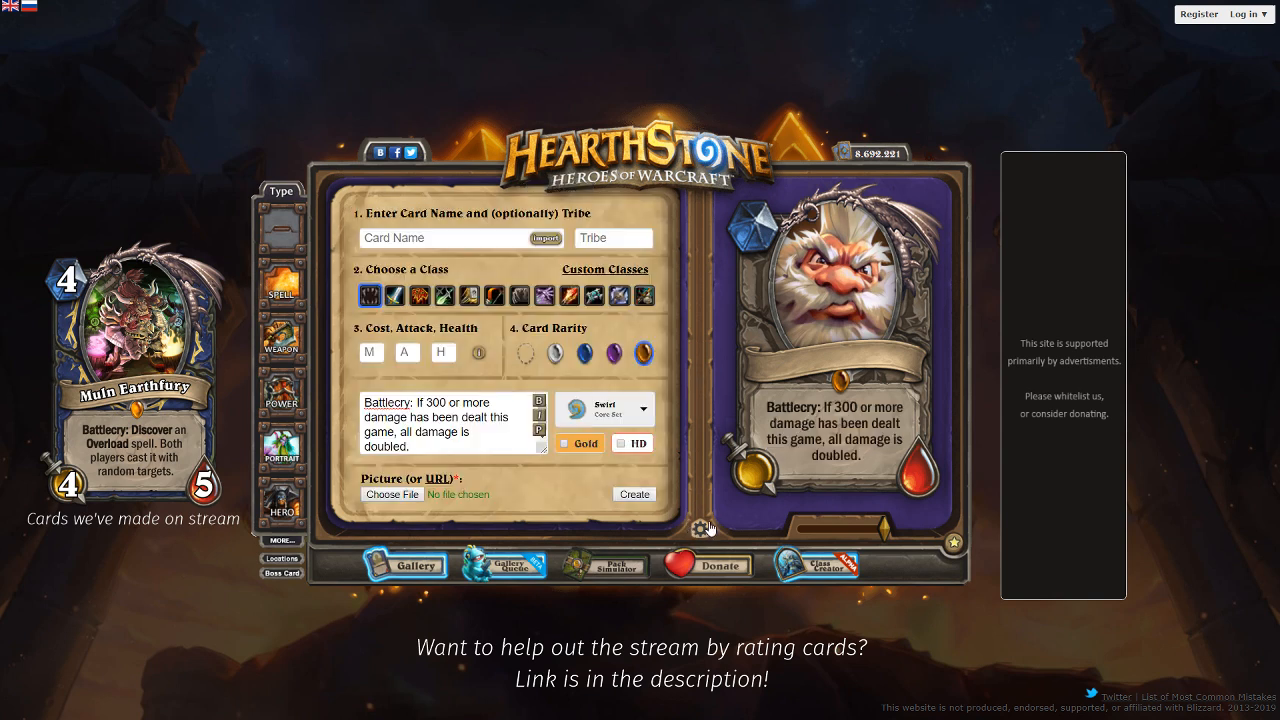
Step: Replace "300 or more" with "at least 300" in the card text
key(BackSpace)
key(BackSpace)
key(BackSpace)
key(BackSpace)
key(BackSpace)
key(BackSpace)
key(BackSpace)
key(BackSpace)
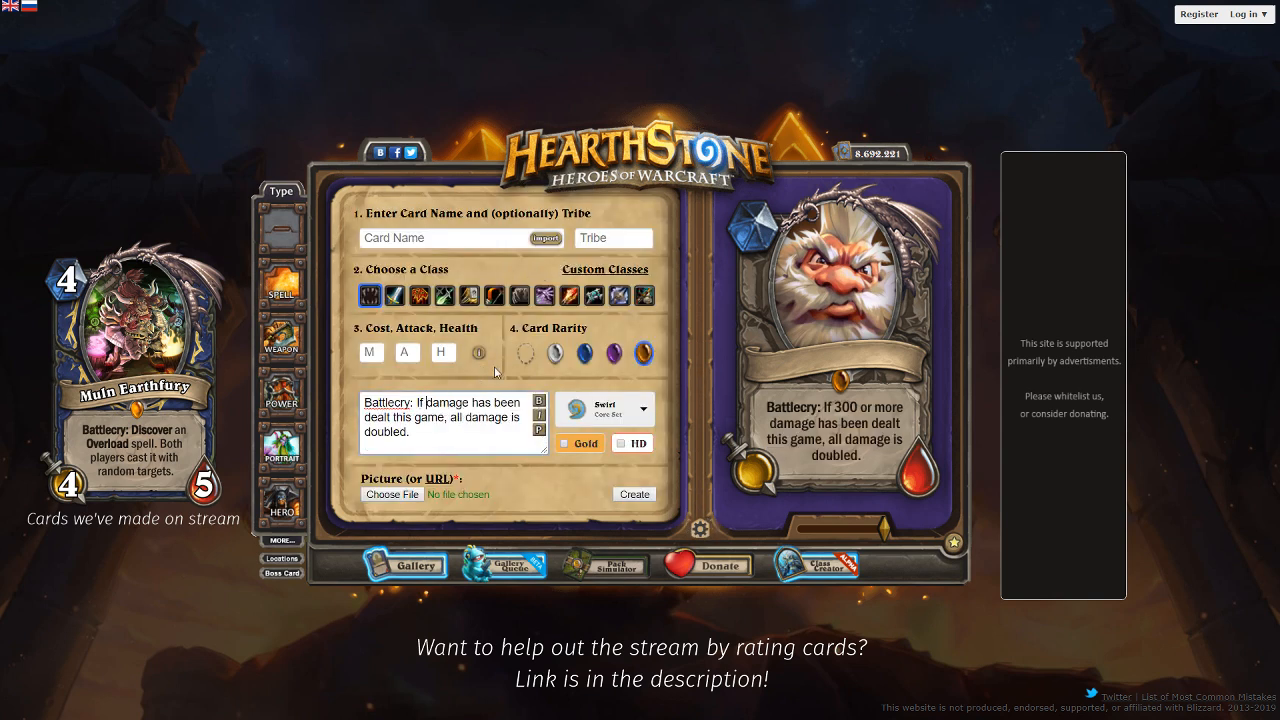
text(at least 300)
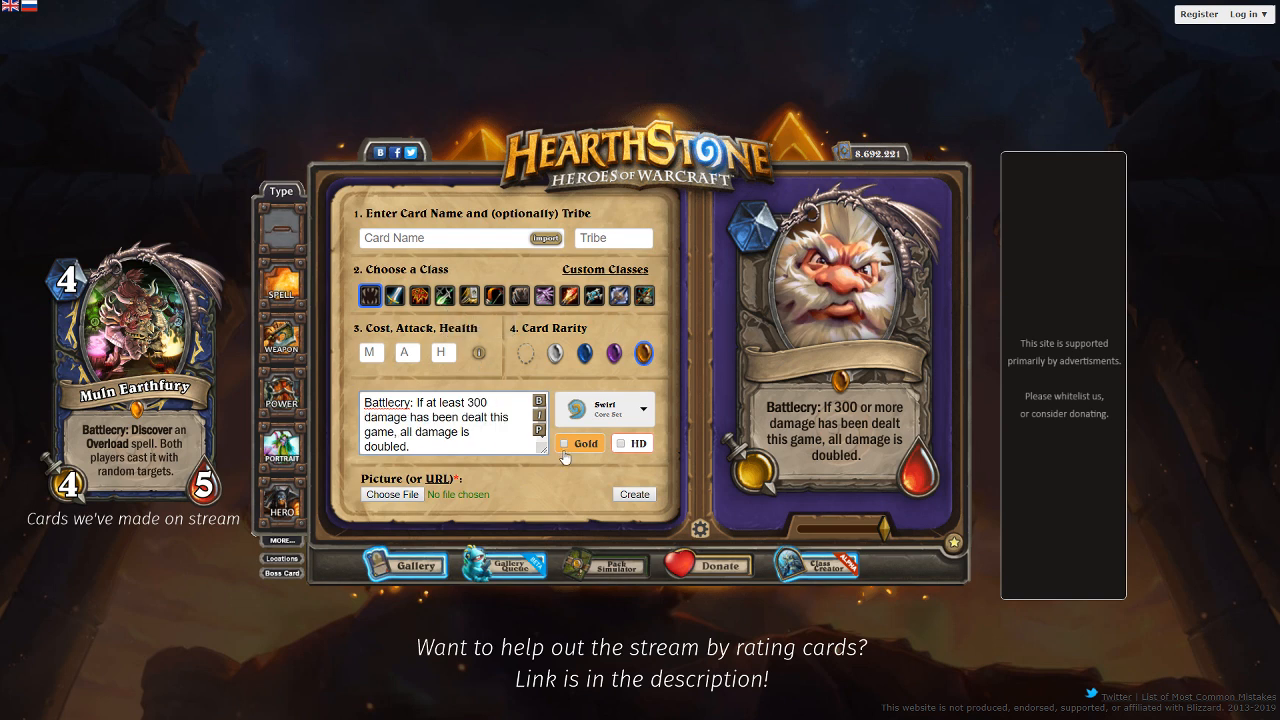
Step: Add line breaks before "this game" and "is doubled" in the card text, previewing the layout
scroll(545, 441, down, 1)
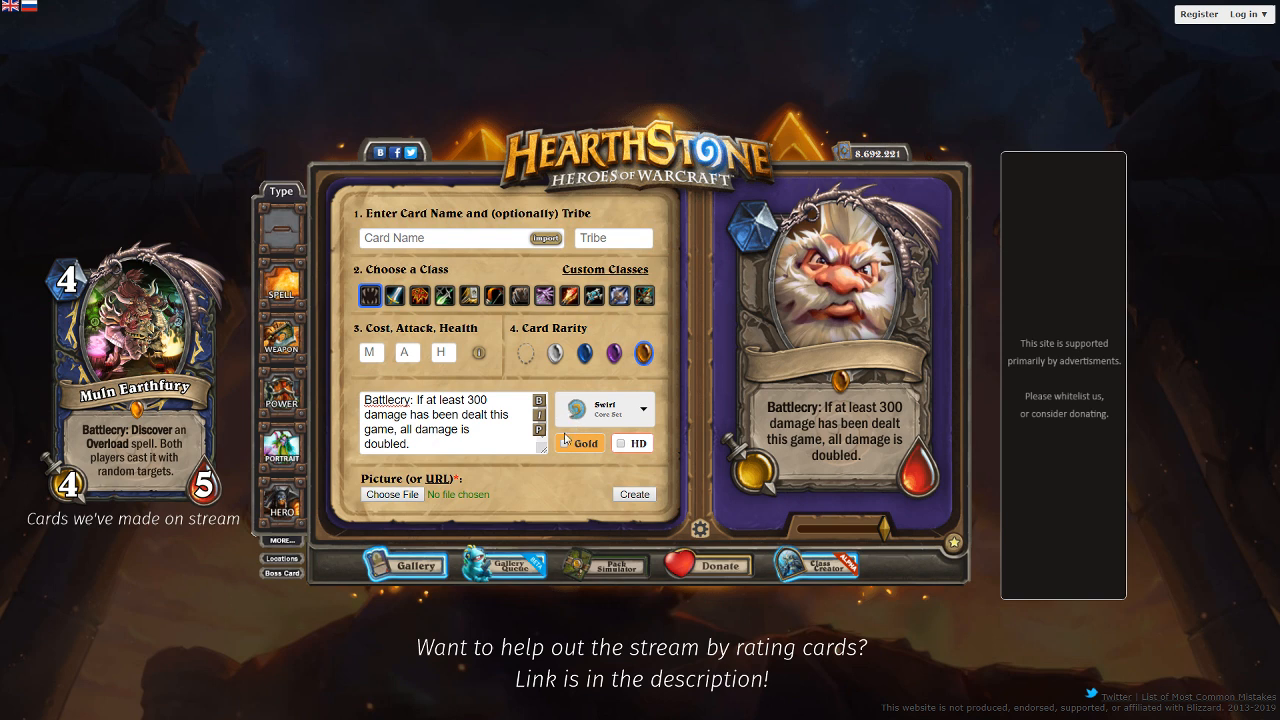
click(464, 428)
key(Return)
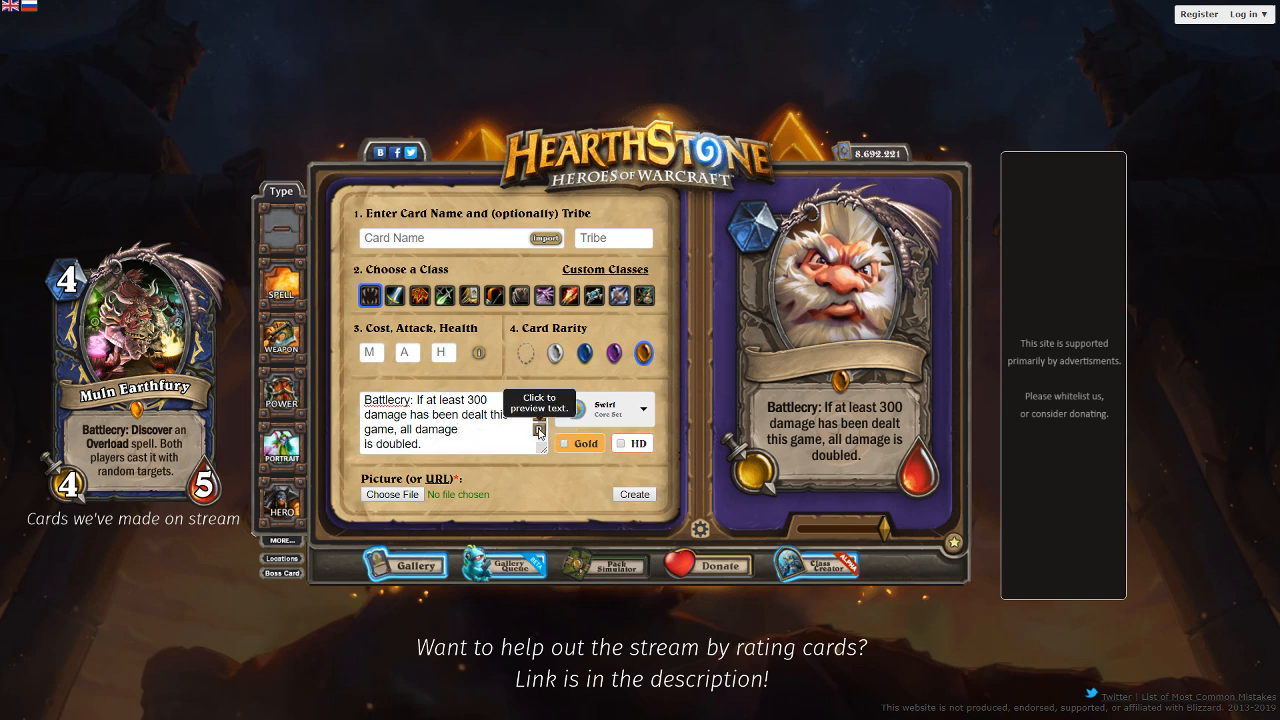
click(539, 431)
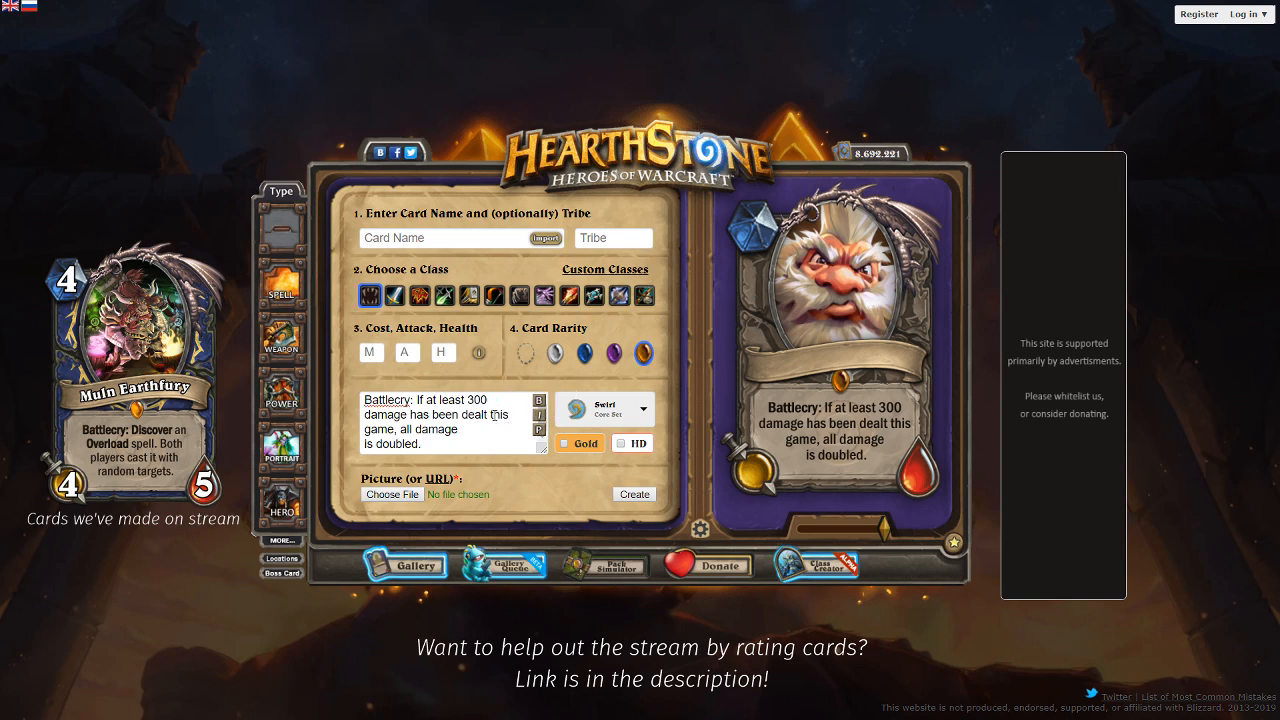
click(492, 414)
key(Return)
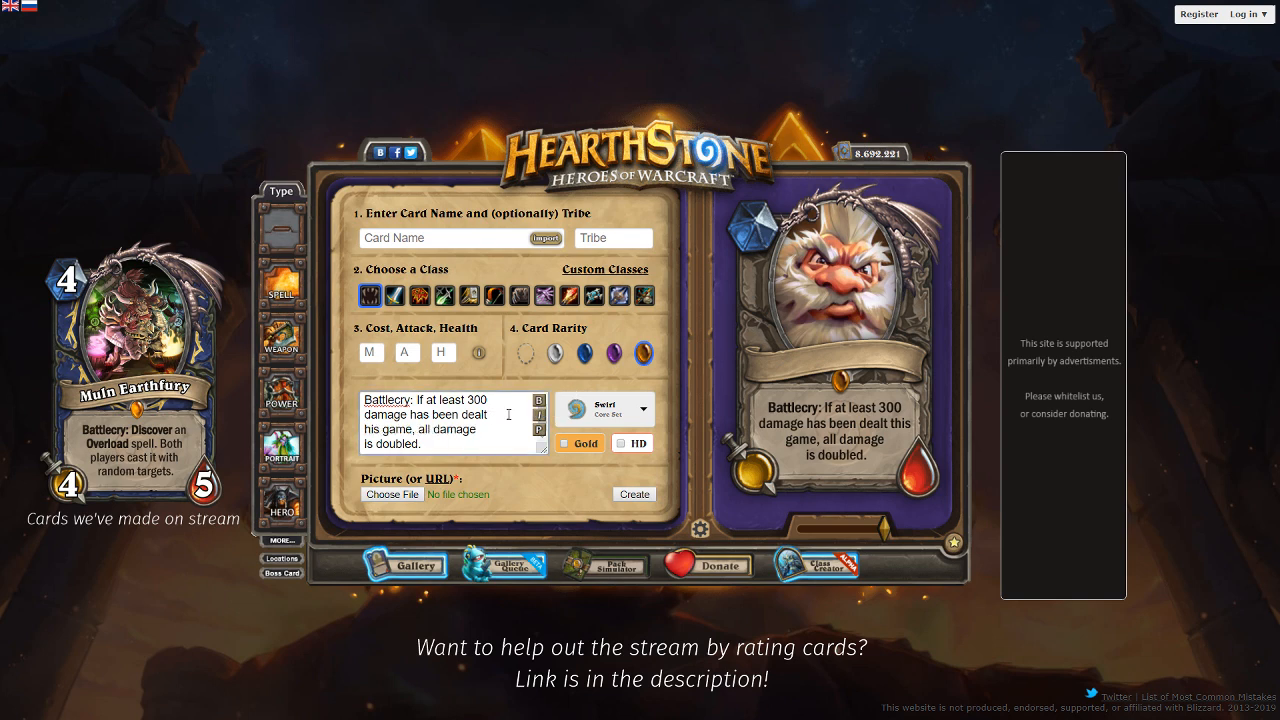
key(BackSpace)
click(538, 429)
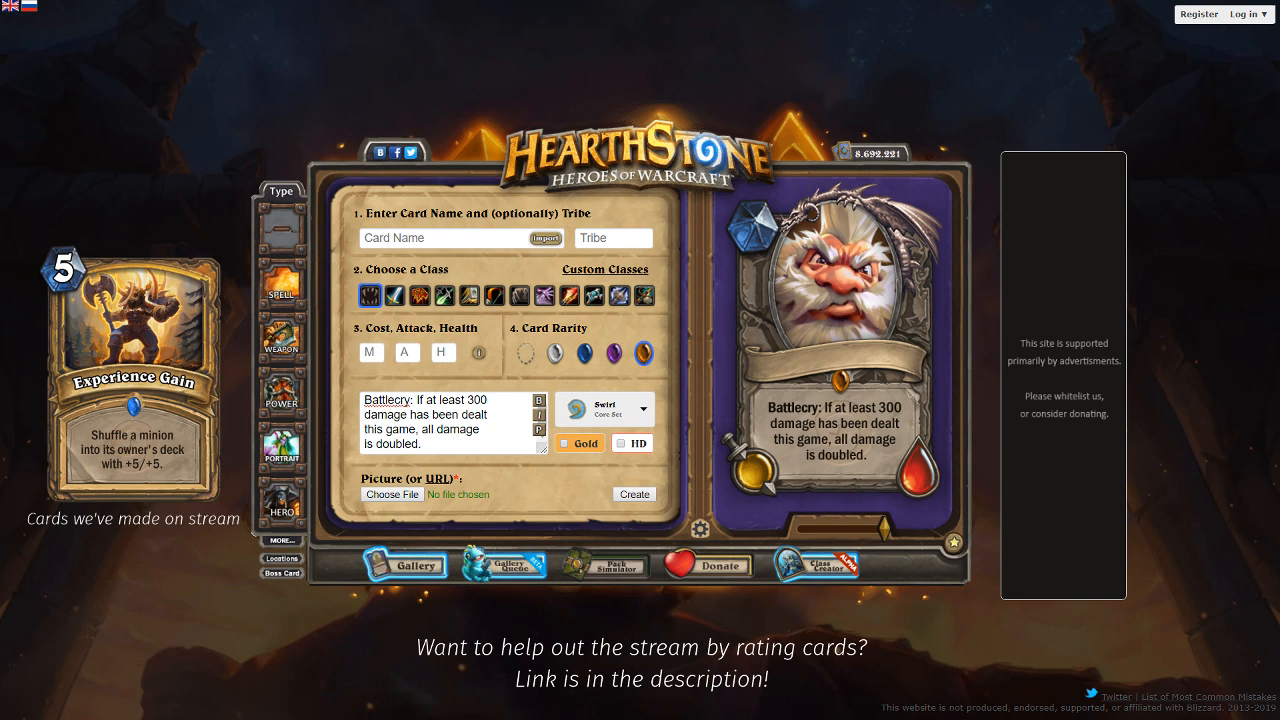
Step: Remove "at least" and the line break before "this game" from the card text, then preview the wording
click(485, 408)
key(ctrl+BackSpace)
key(ctrl+BackSpace)
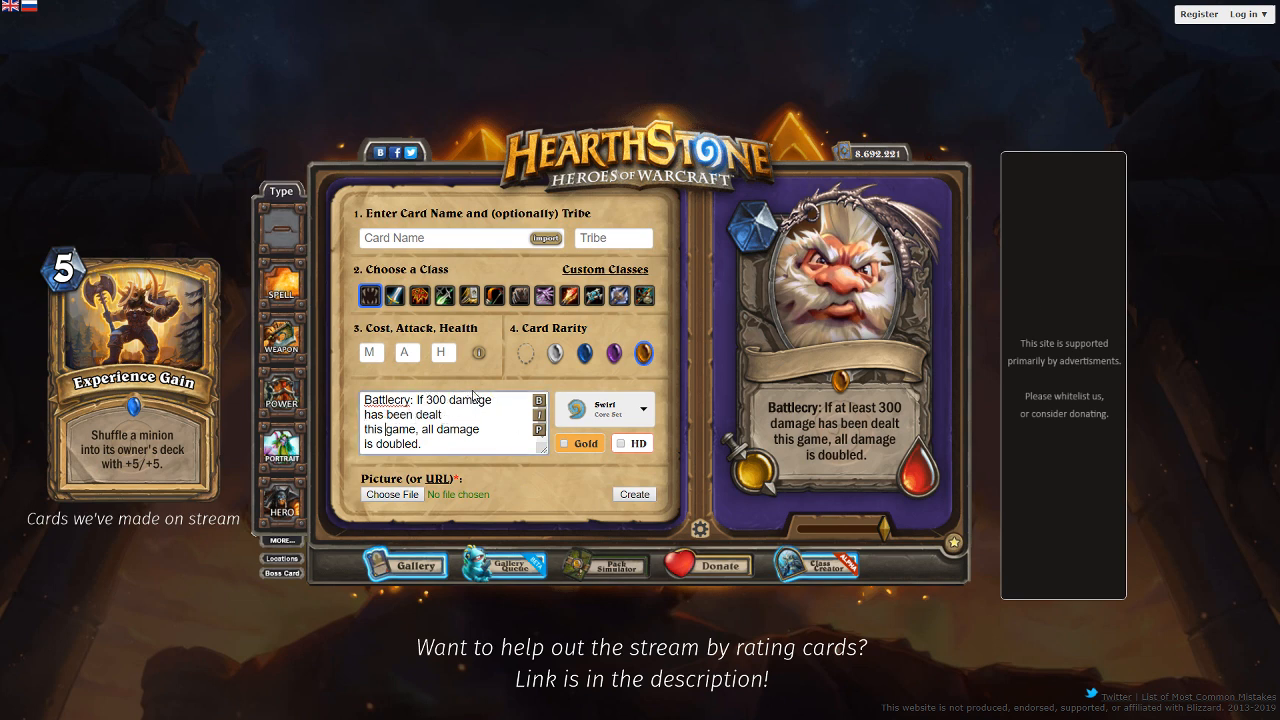
key(ctrl+Left)
key(BackSpace)
click(540, 431)
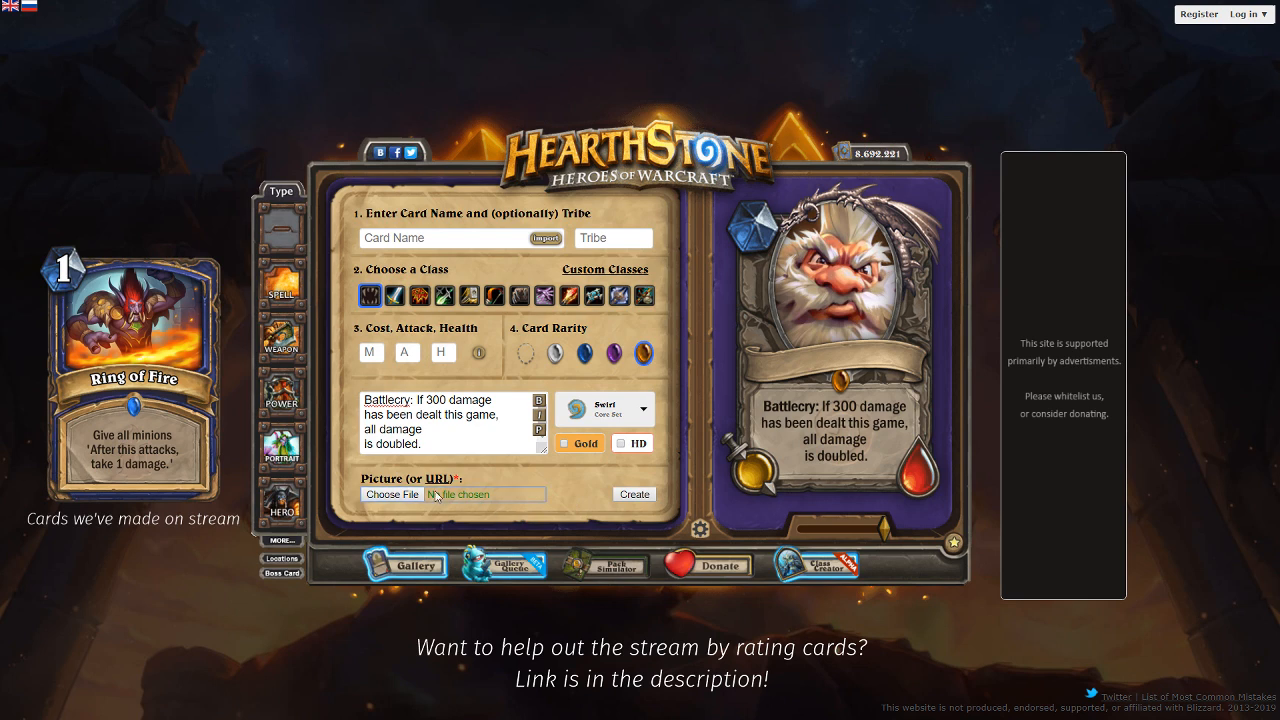
Step: Paste the copied artwork URL as the card picture and shift the artwork slightly inside its frame
scroll(441, 485, down, 1)
click(440, 479)
key(ctrl+v)
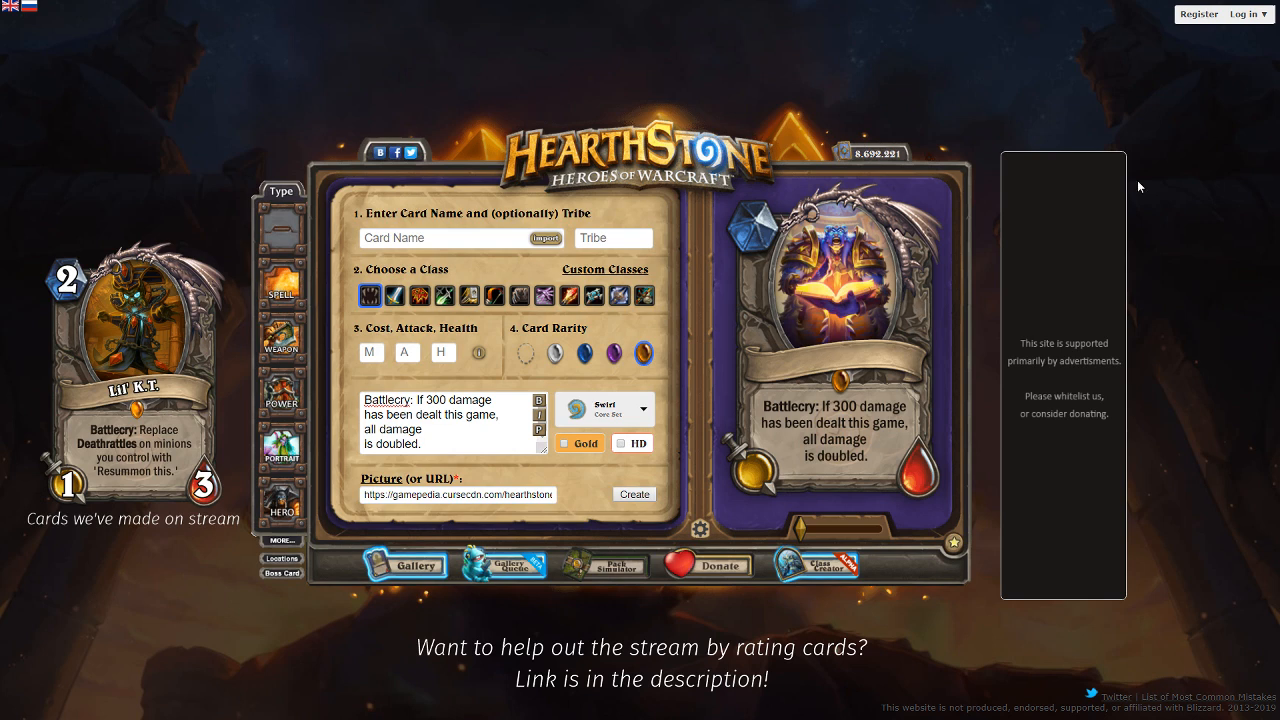
drag(828, 317, 827, 312)
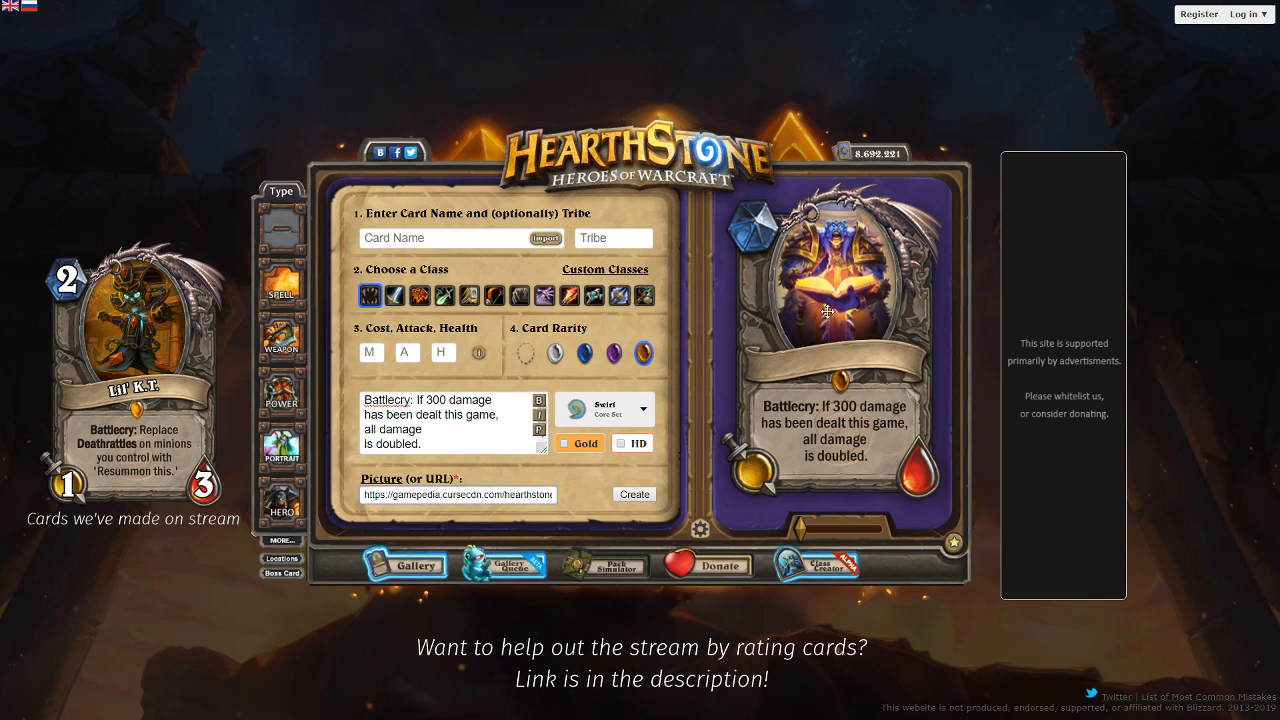
Step: Remove the line break before "is doubled", preview the card text and fine-tune the artwork's position
click(362, 447)
key(BackSpace)
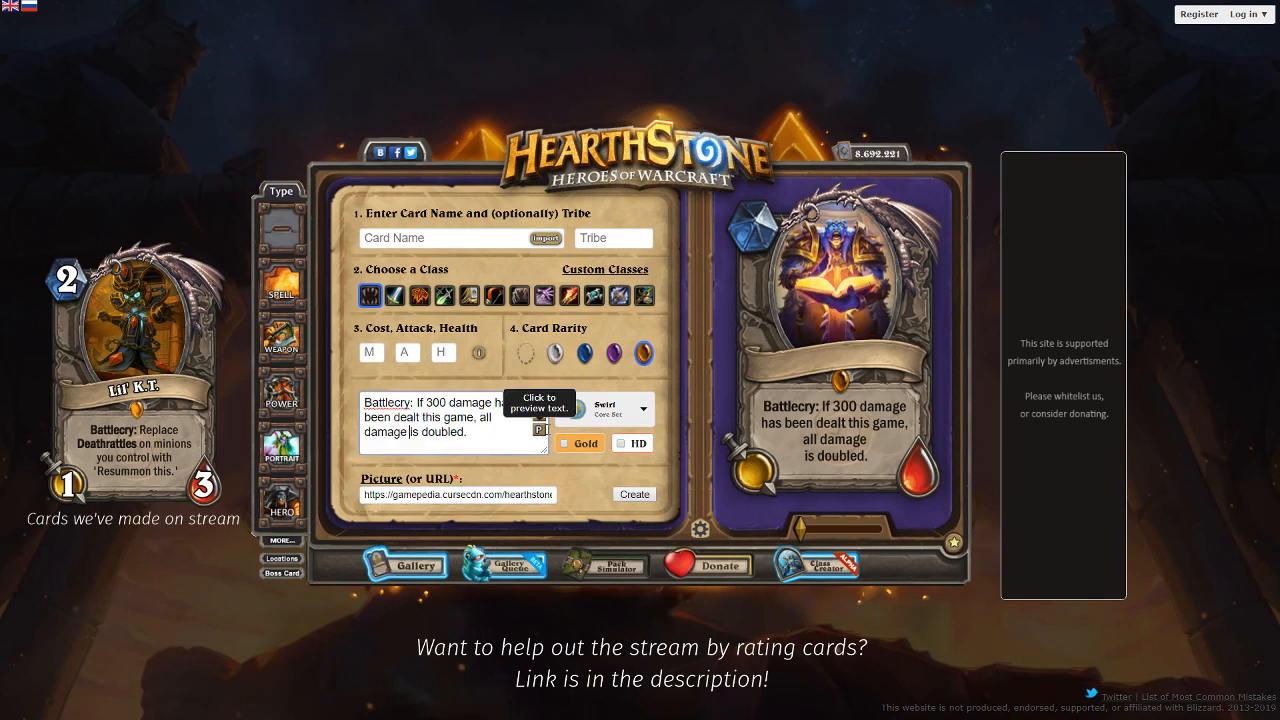
click(539, 429)
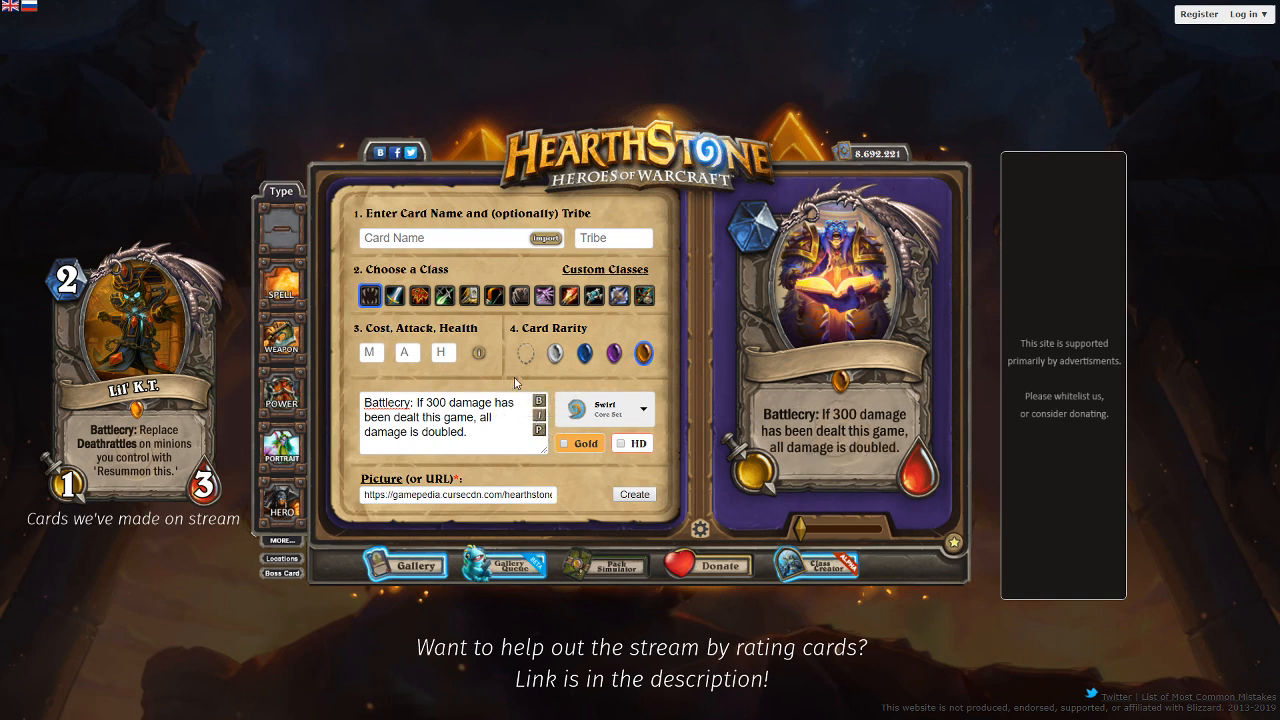
drag(780, 294, 784, 296)
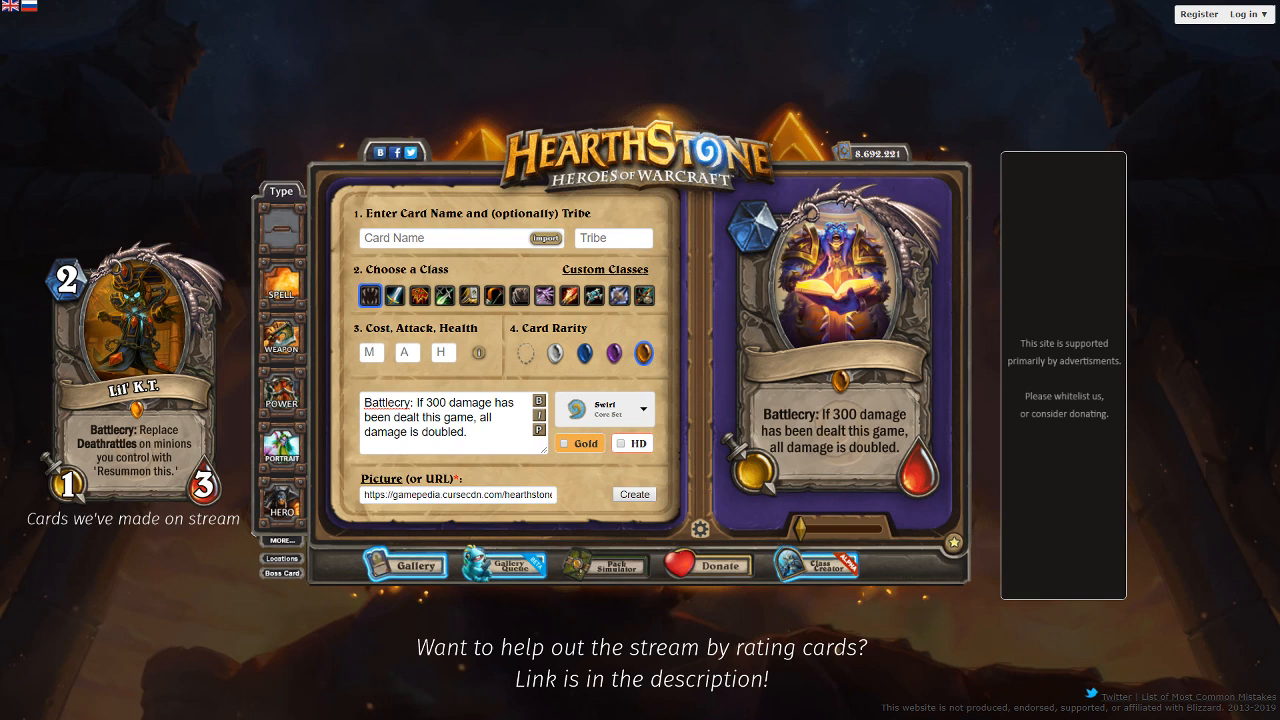
Step: Set the minion's cost to 4, attack to 5 and health to 4
click(384, 351)
text(4)
key(Tab)
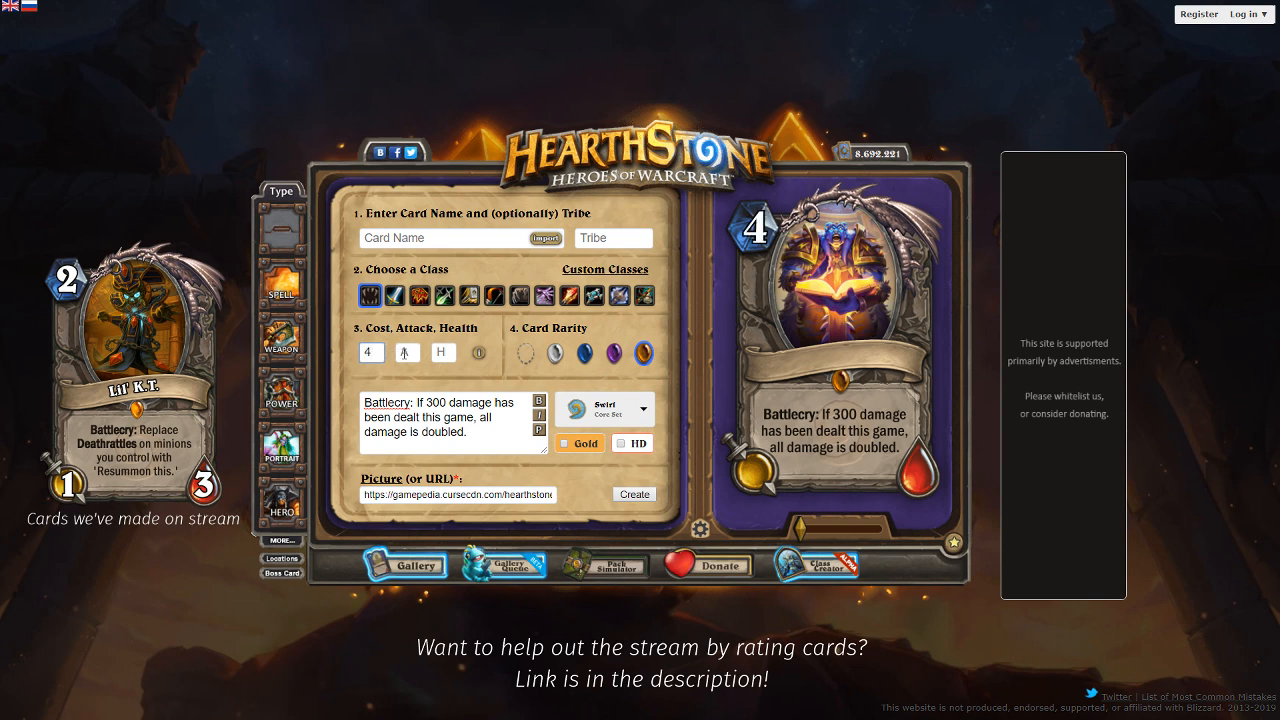
text(5)
click(443, 351)
text(4)
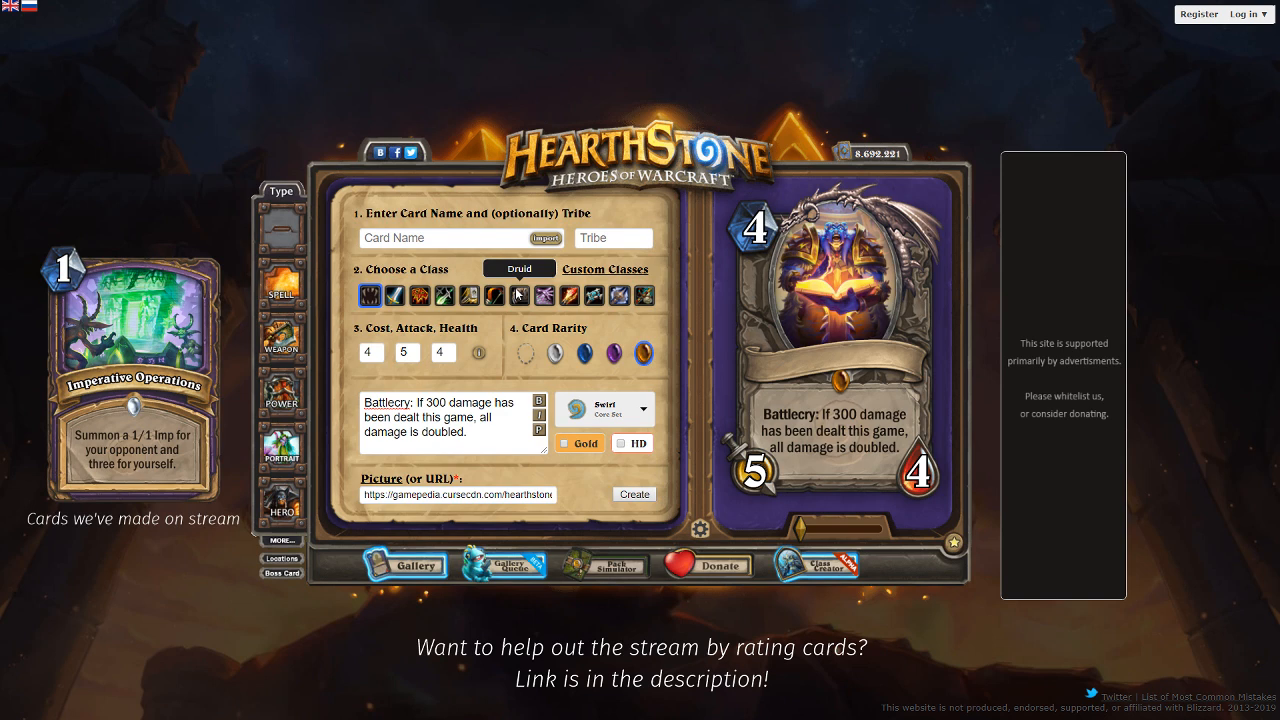
Step: Name the card "Exarch Vorden"
click(501, 240)
text(Exarch)
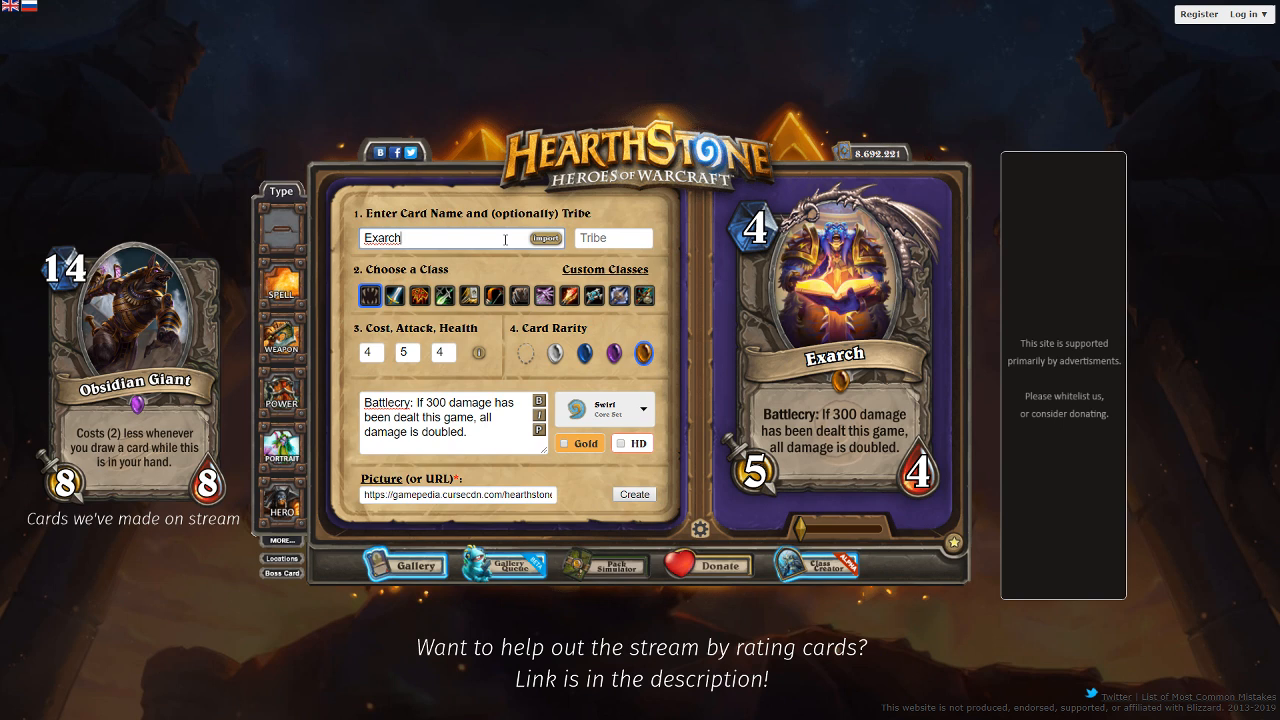
key(alt+Tab)
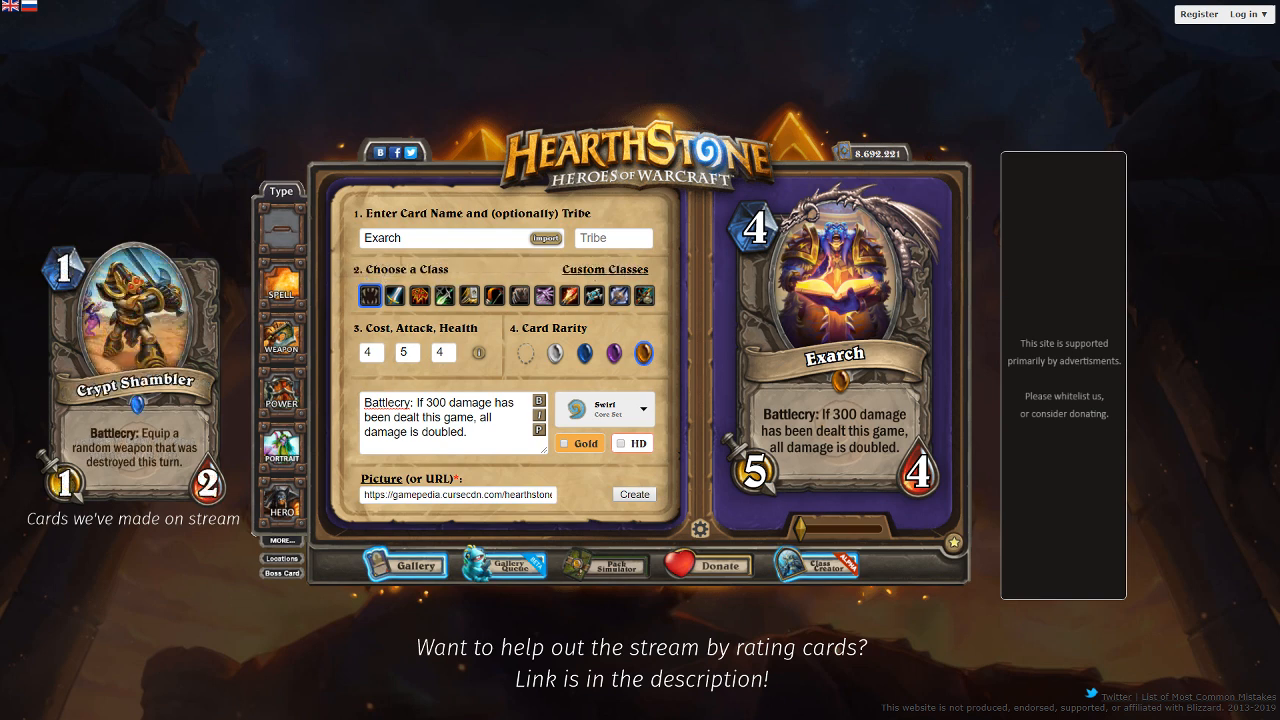
click(430, 245)
text(Vorden)
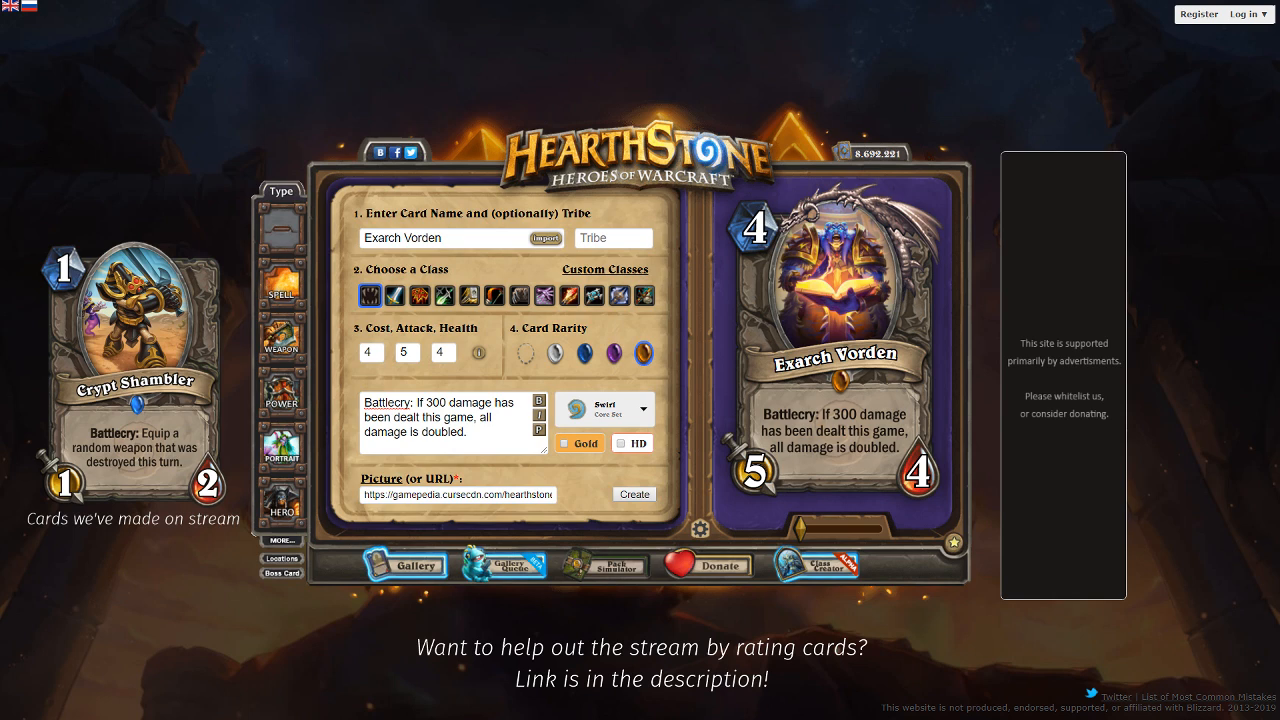
Step: Change the card name to "Exarch Vaerdin" and refresh the card text preview
click(420, 240)
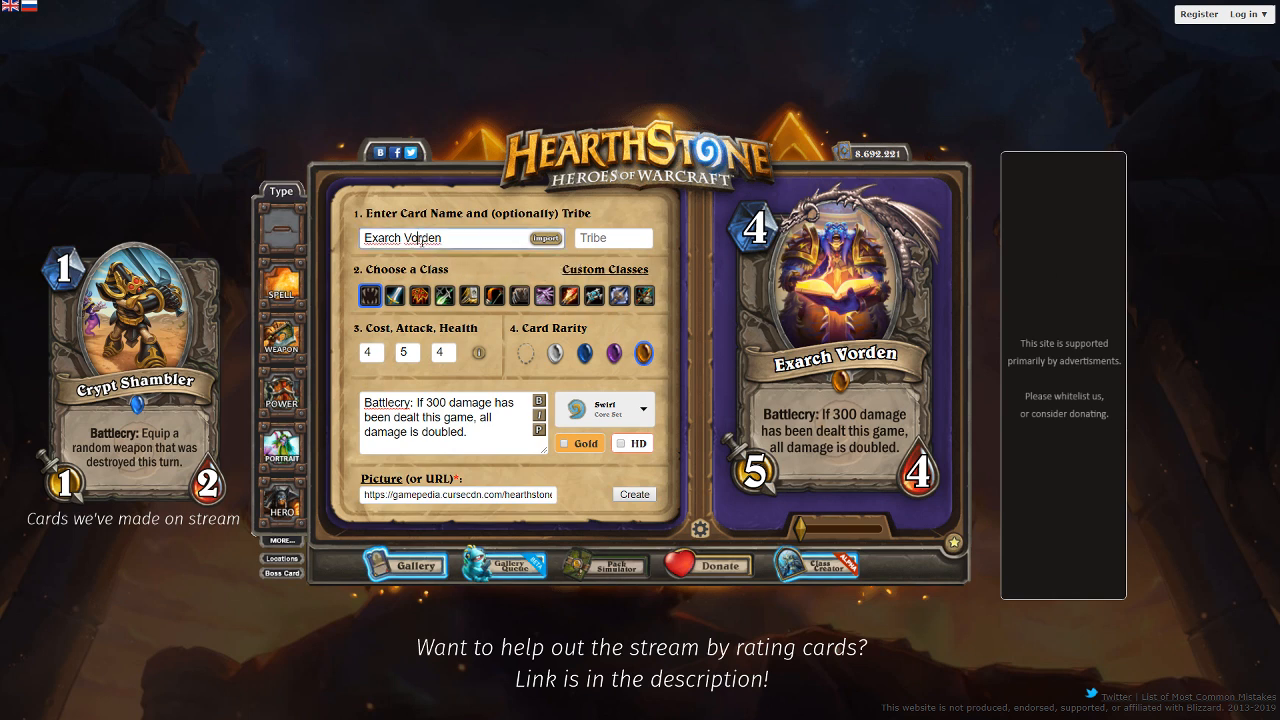
key(BackSpace)
text(ae)
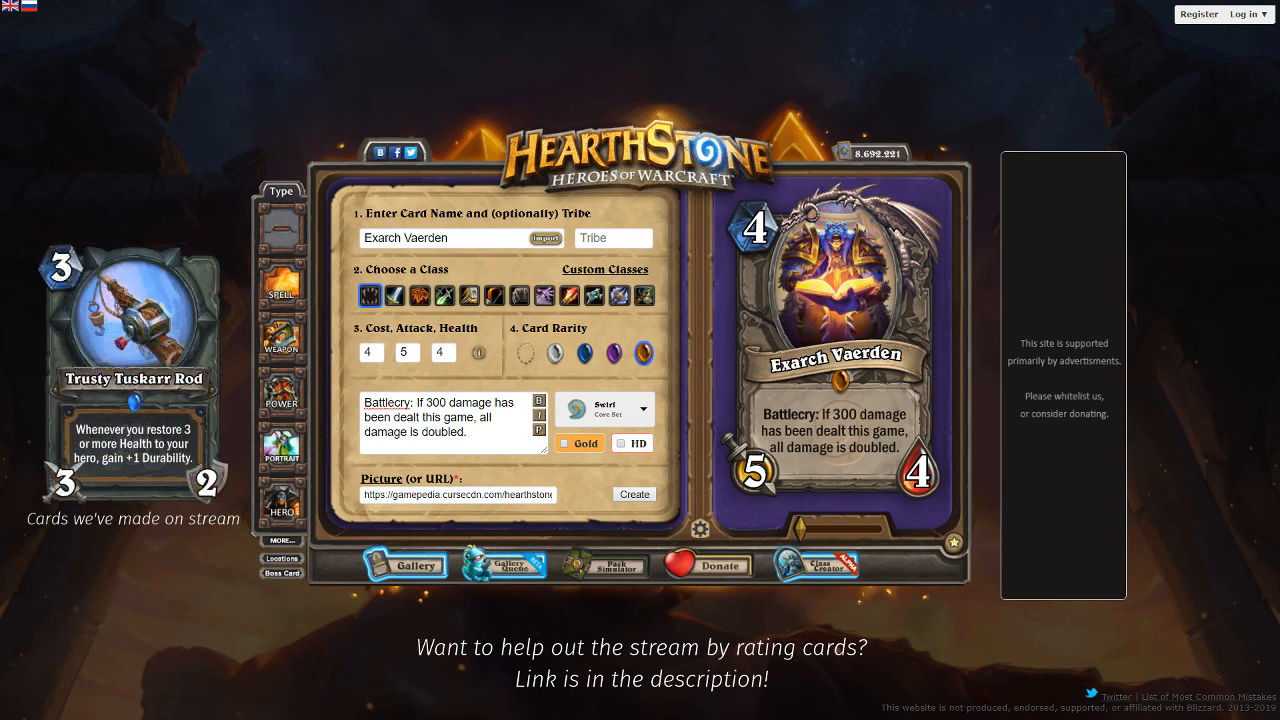
click(443, 238)
key(BackSpace)
text(i)
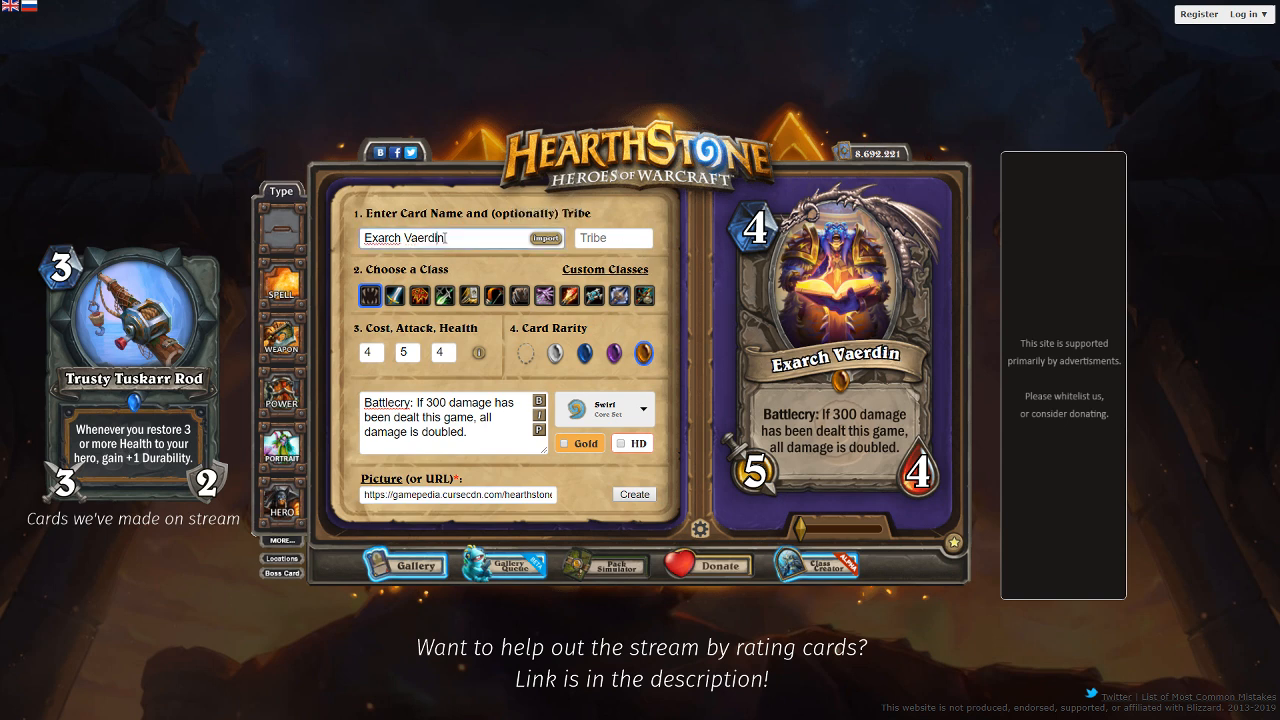
click(538, 430)
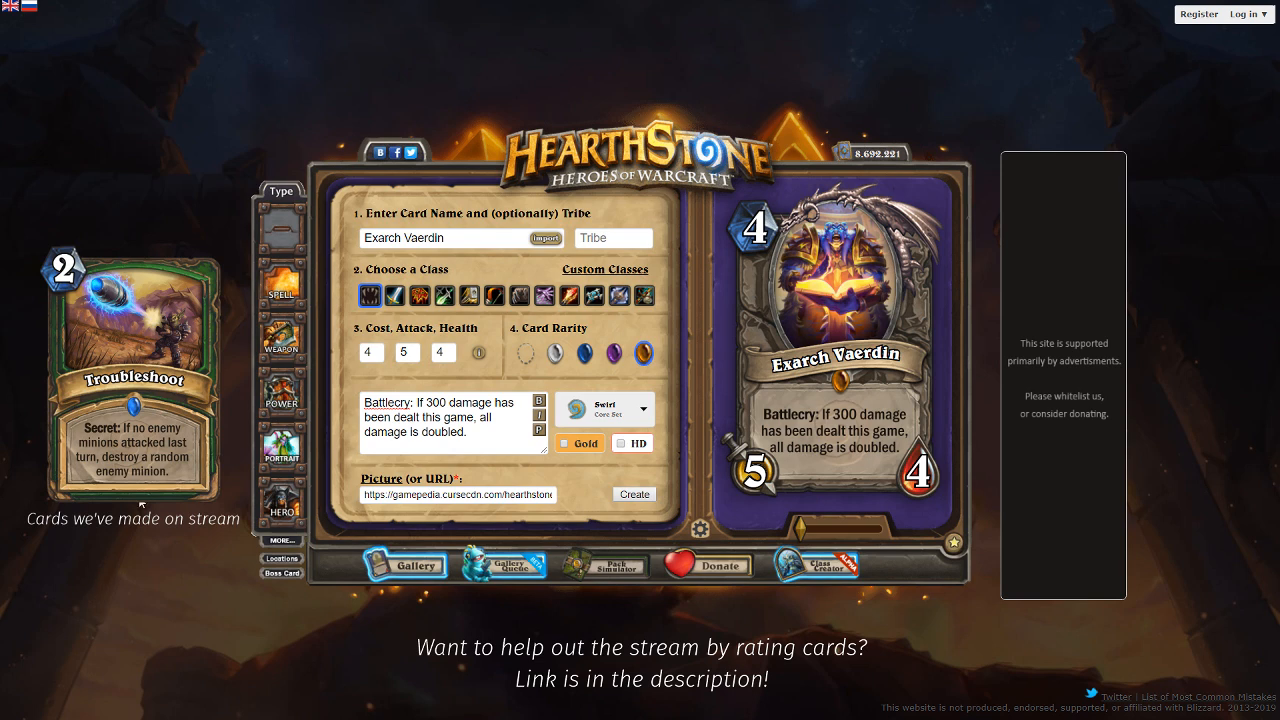
Step: Replace the picture URL with the copied link, generate the card image and dismiss the download bar
drag(525, 494, 618, 441)
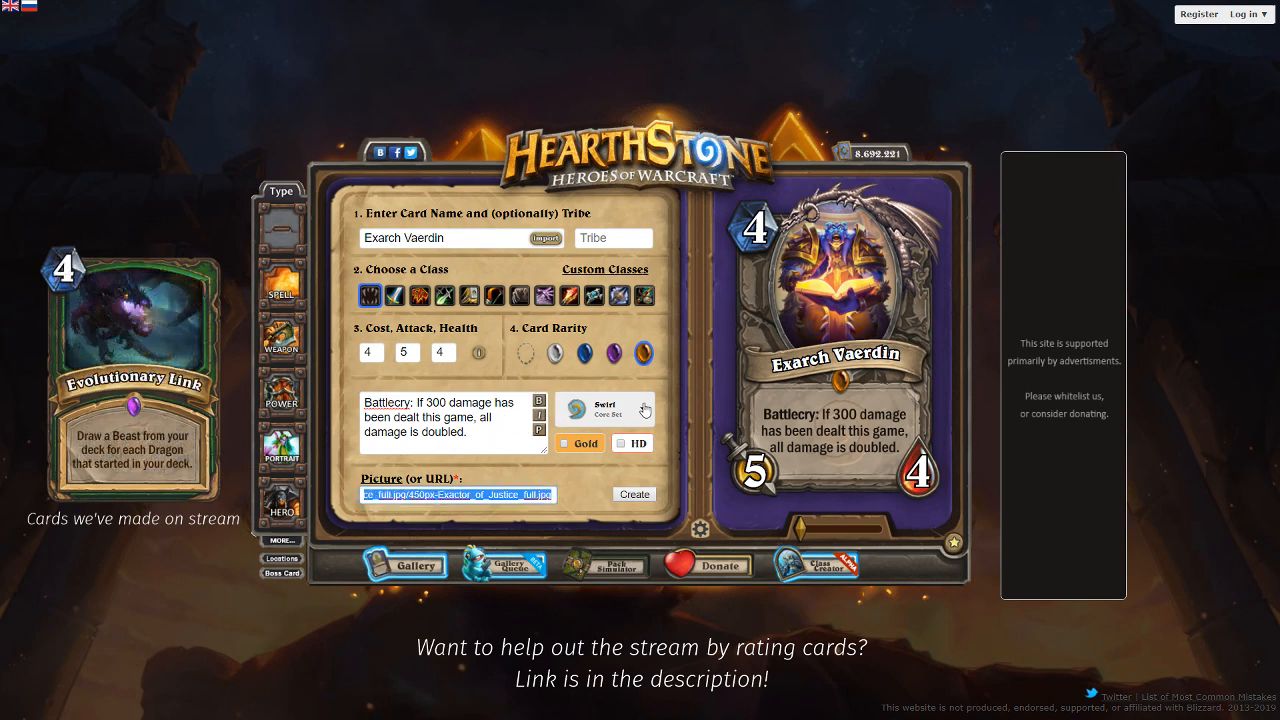
key(ctrl+v)
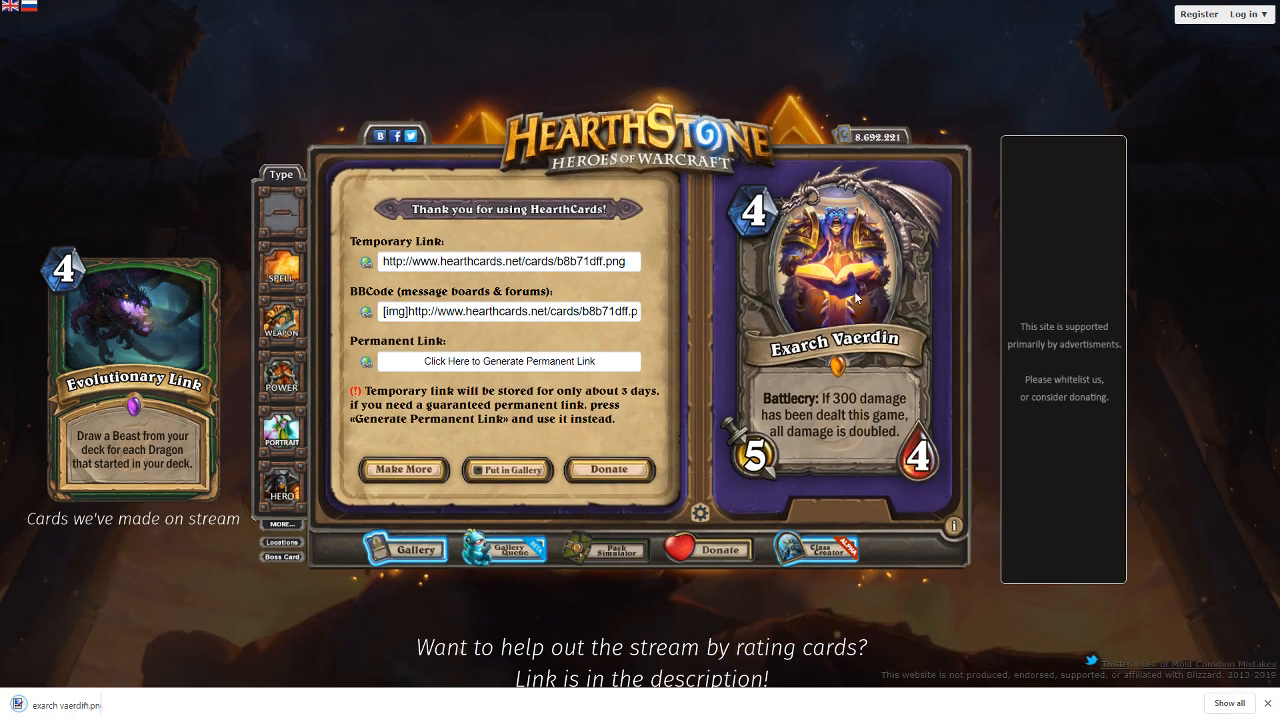
click(1267, 707)
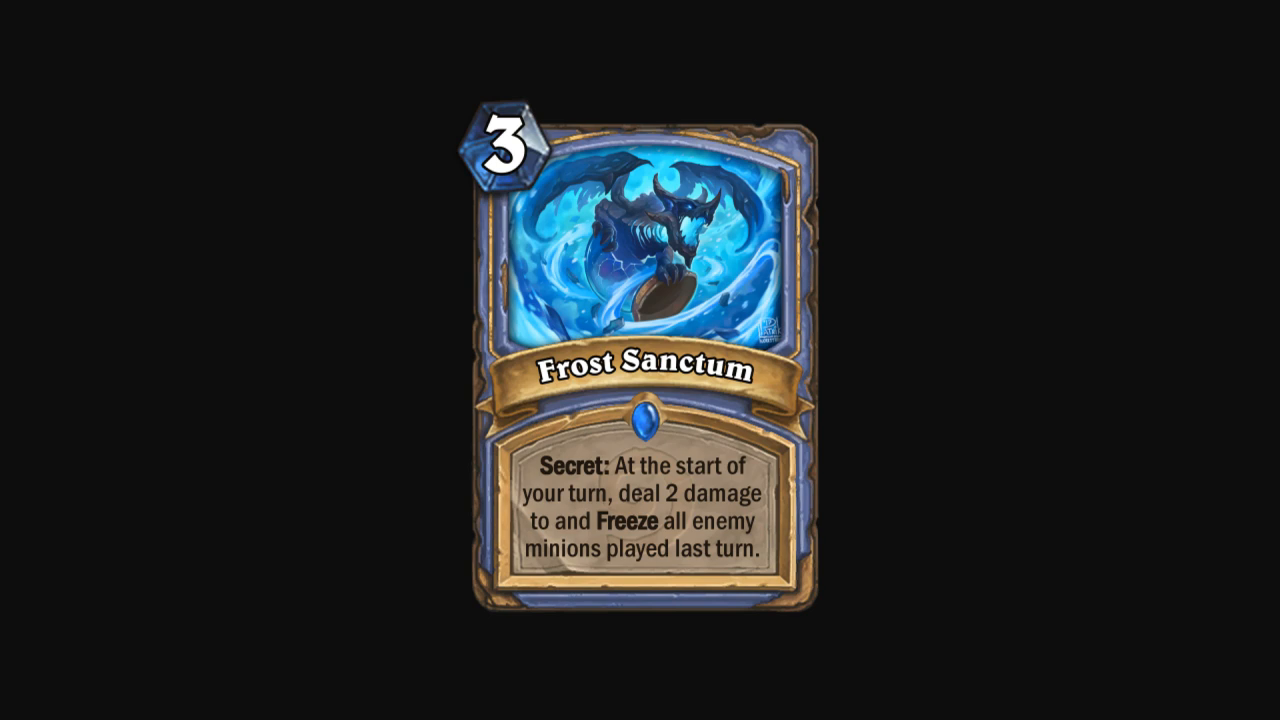
Step: View the card image that follows Frost Sanctum
key(Right)
scroll(790, 396, up, 3)
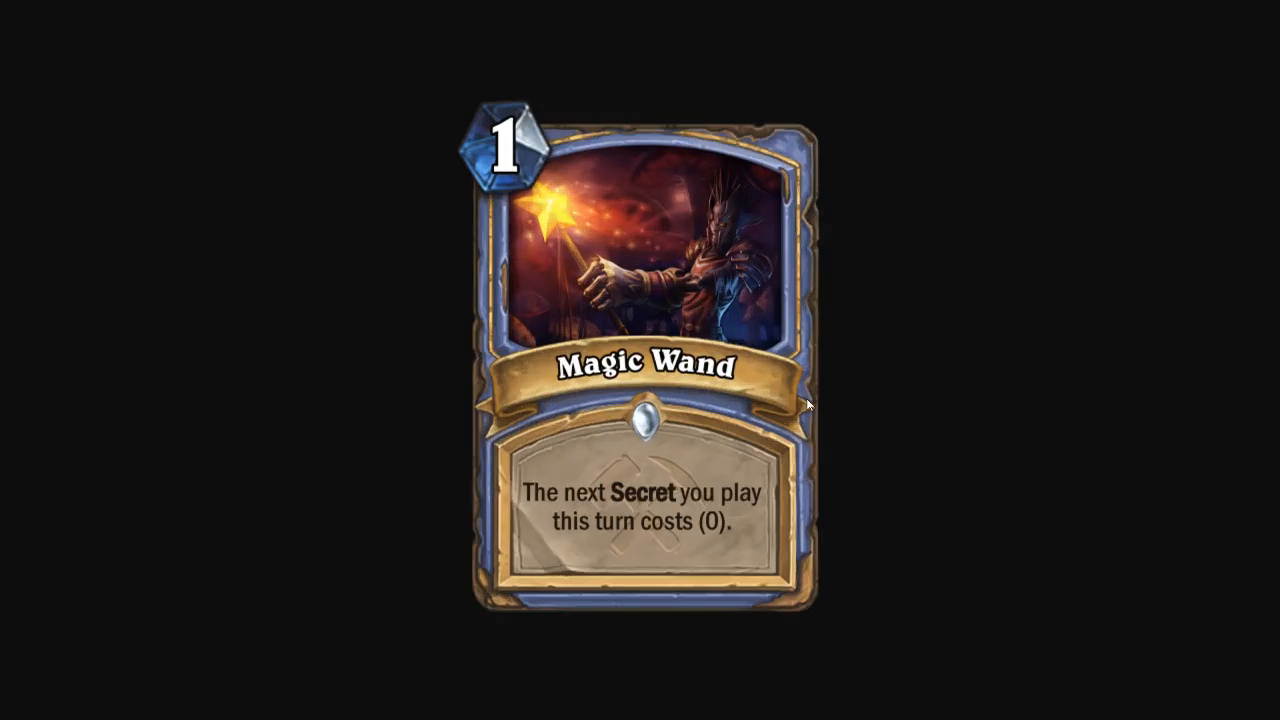